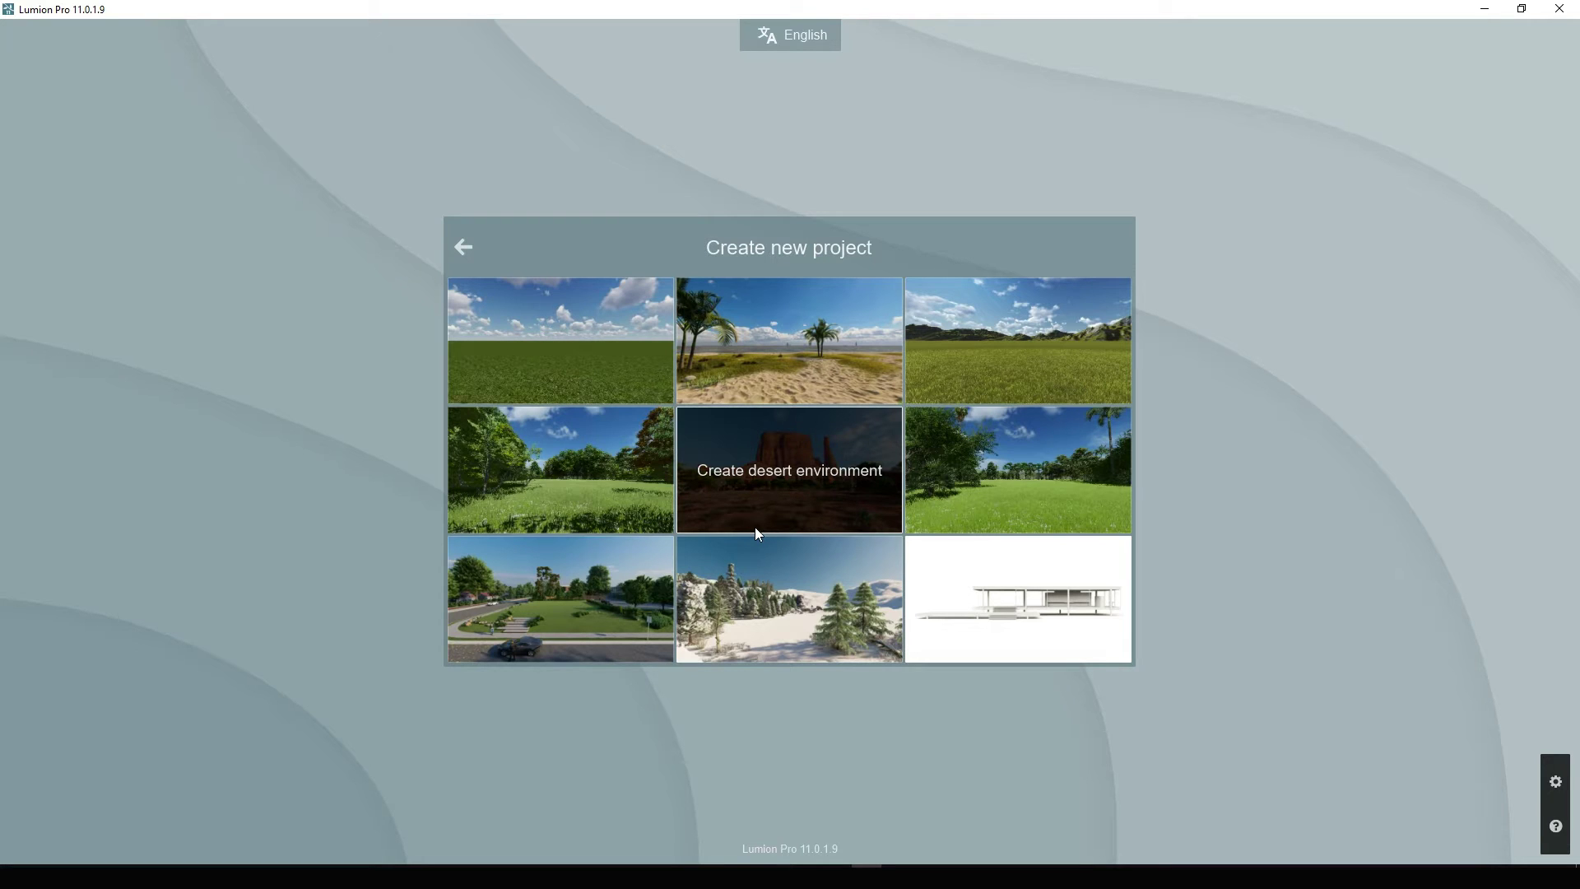
Step: Start a new project from the Create plain environment template, giving a flat grass scene
{"action": "key", "text": "Escape"}
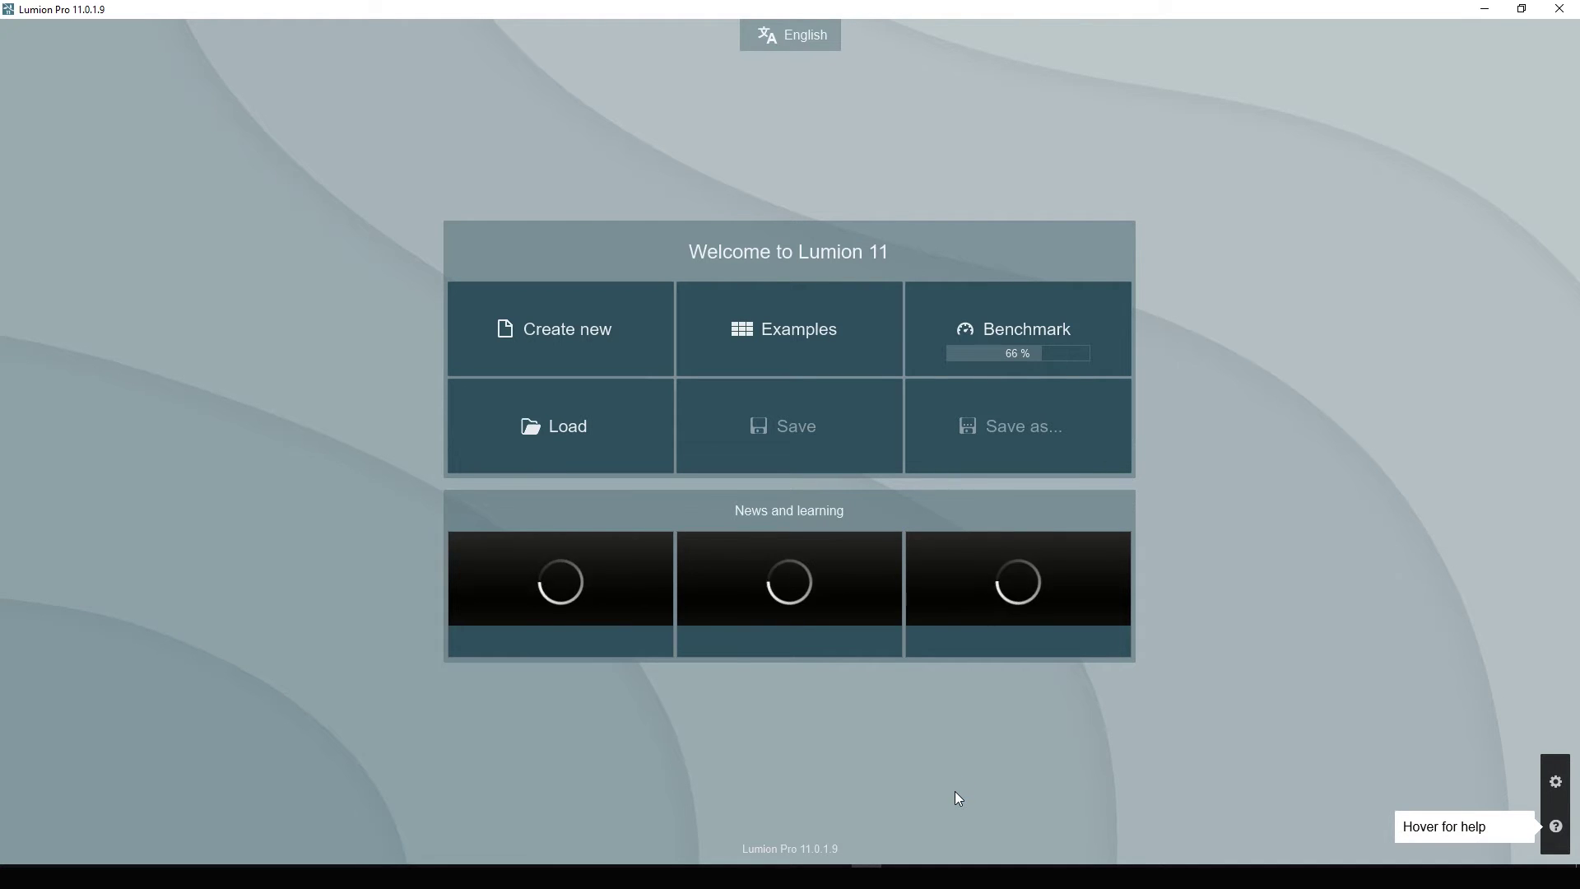
{"action": "left_click", "coordinate": [646, 371]}
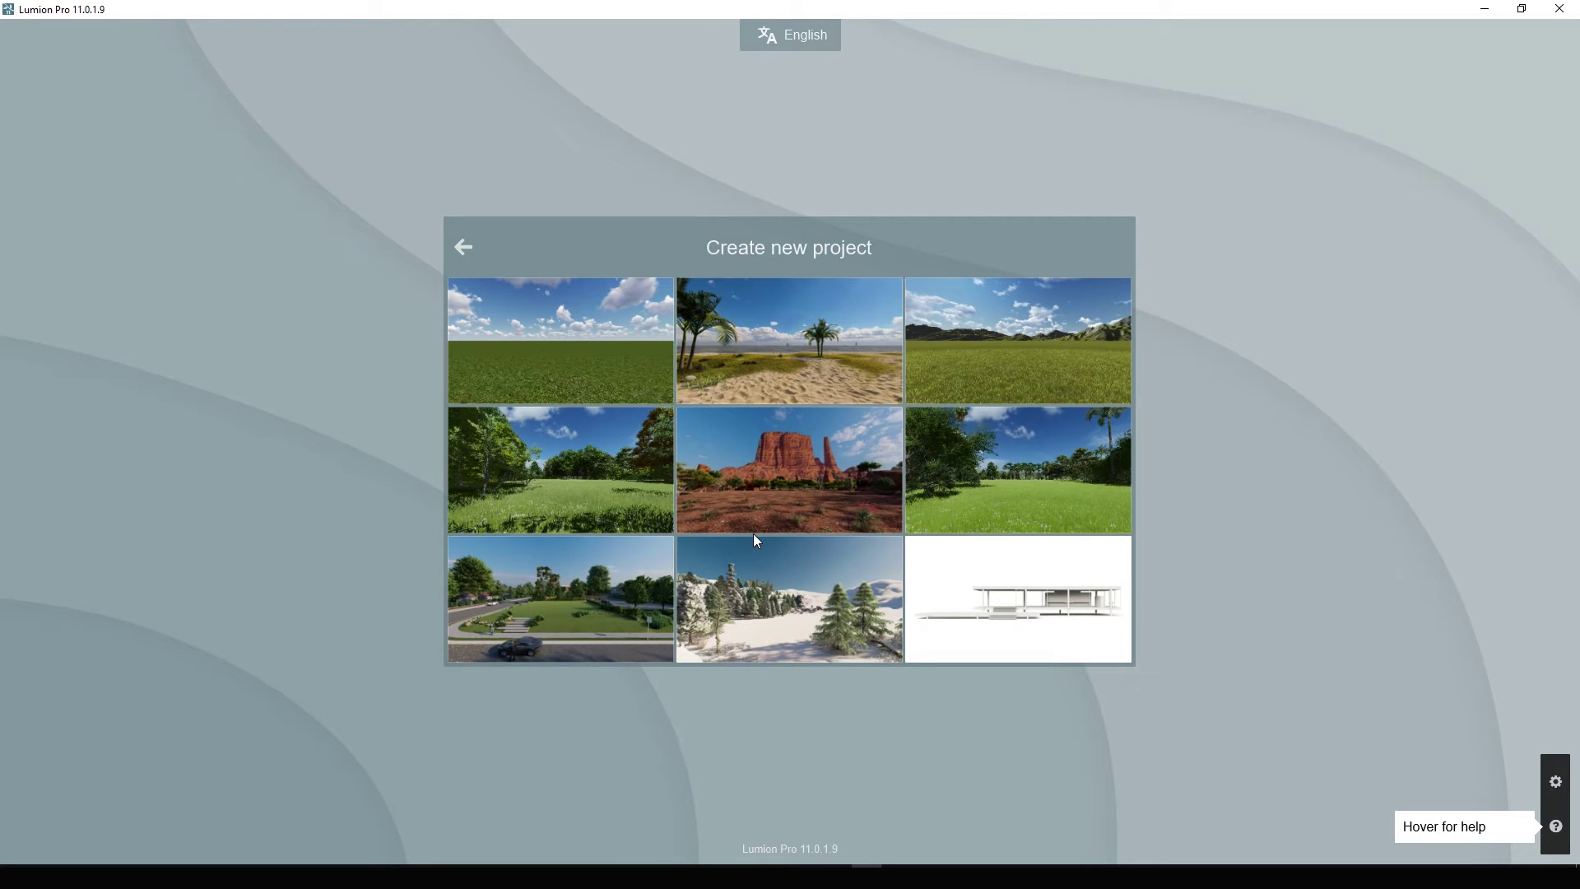
{"action": "left_click", "coordinate": [580, 363]}
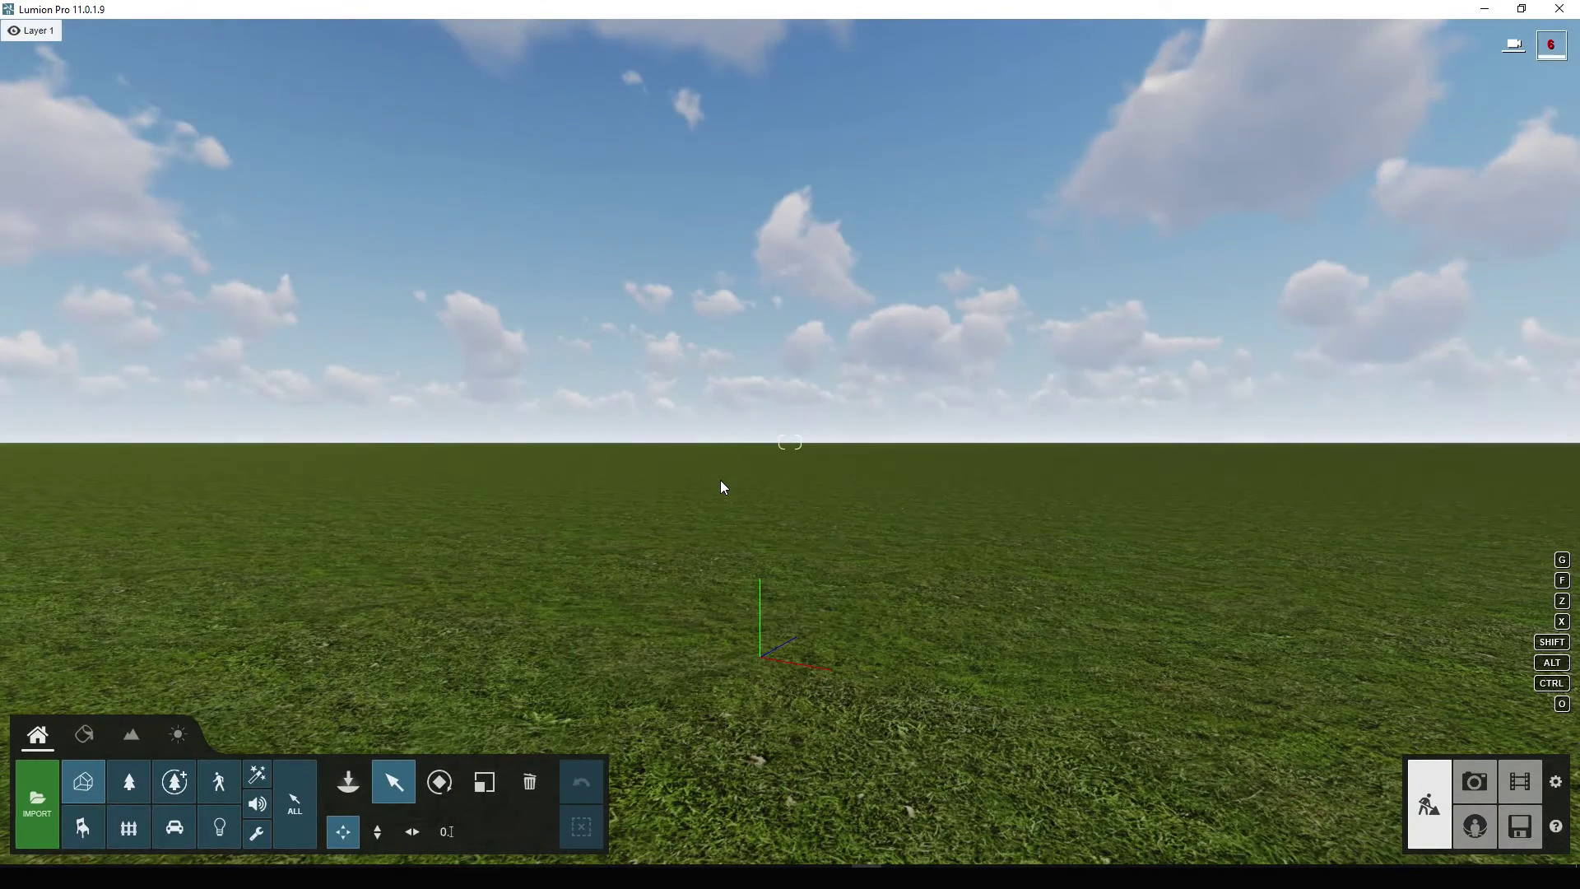
{"action": "key", "text": "s"}
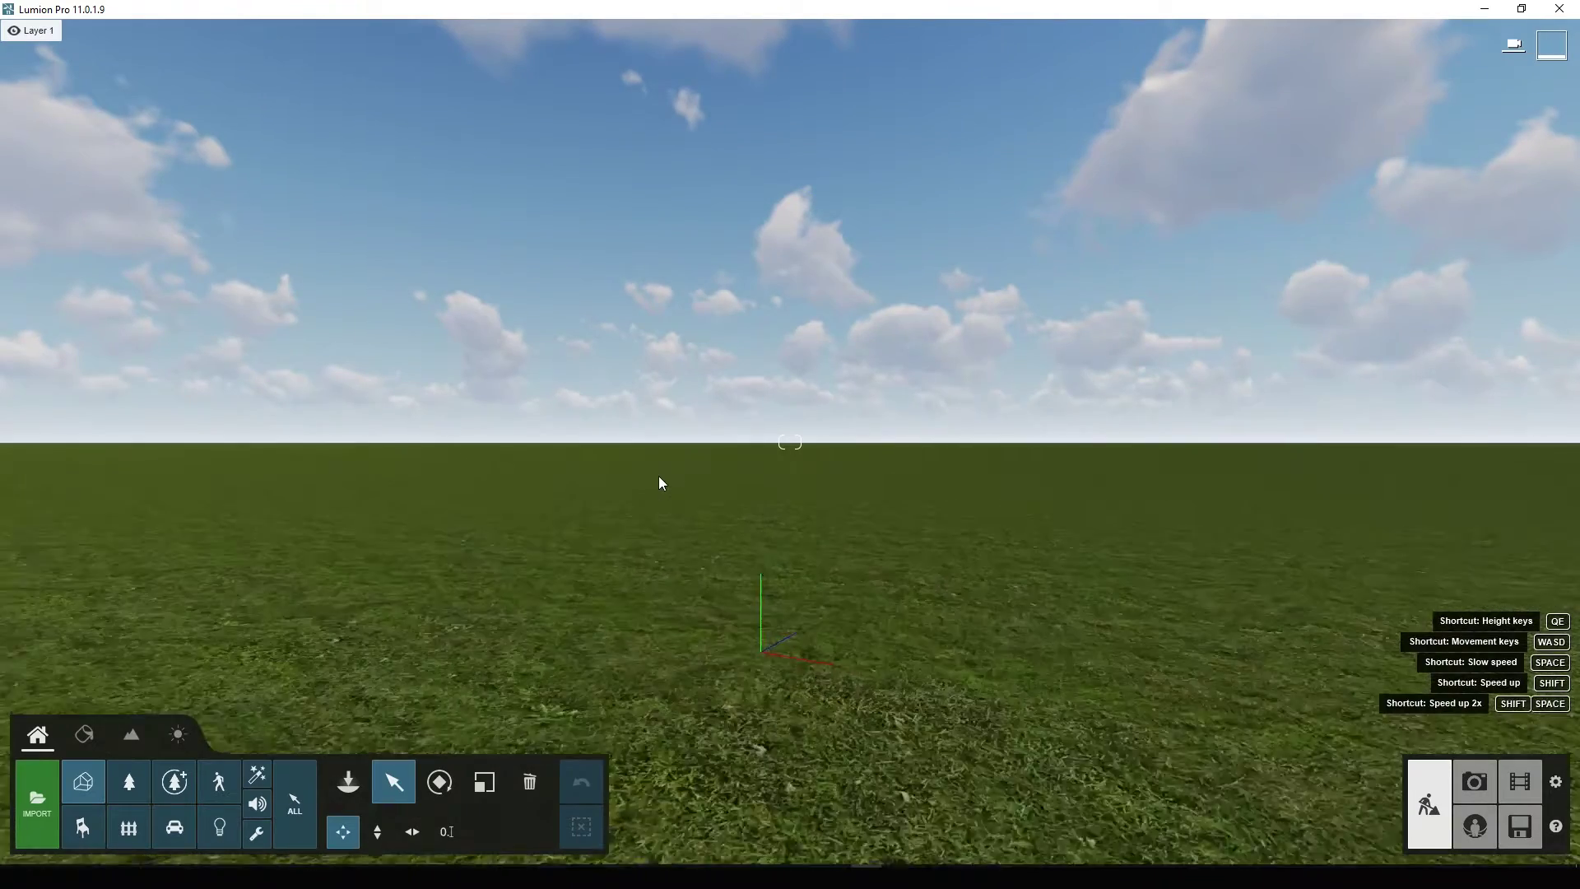
{"action": "right_click_drag", "start_coordinate": [659, 483], "coordinate": [661, 561]}
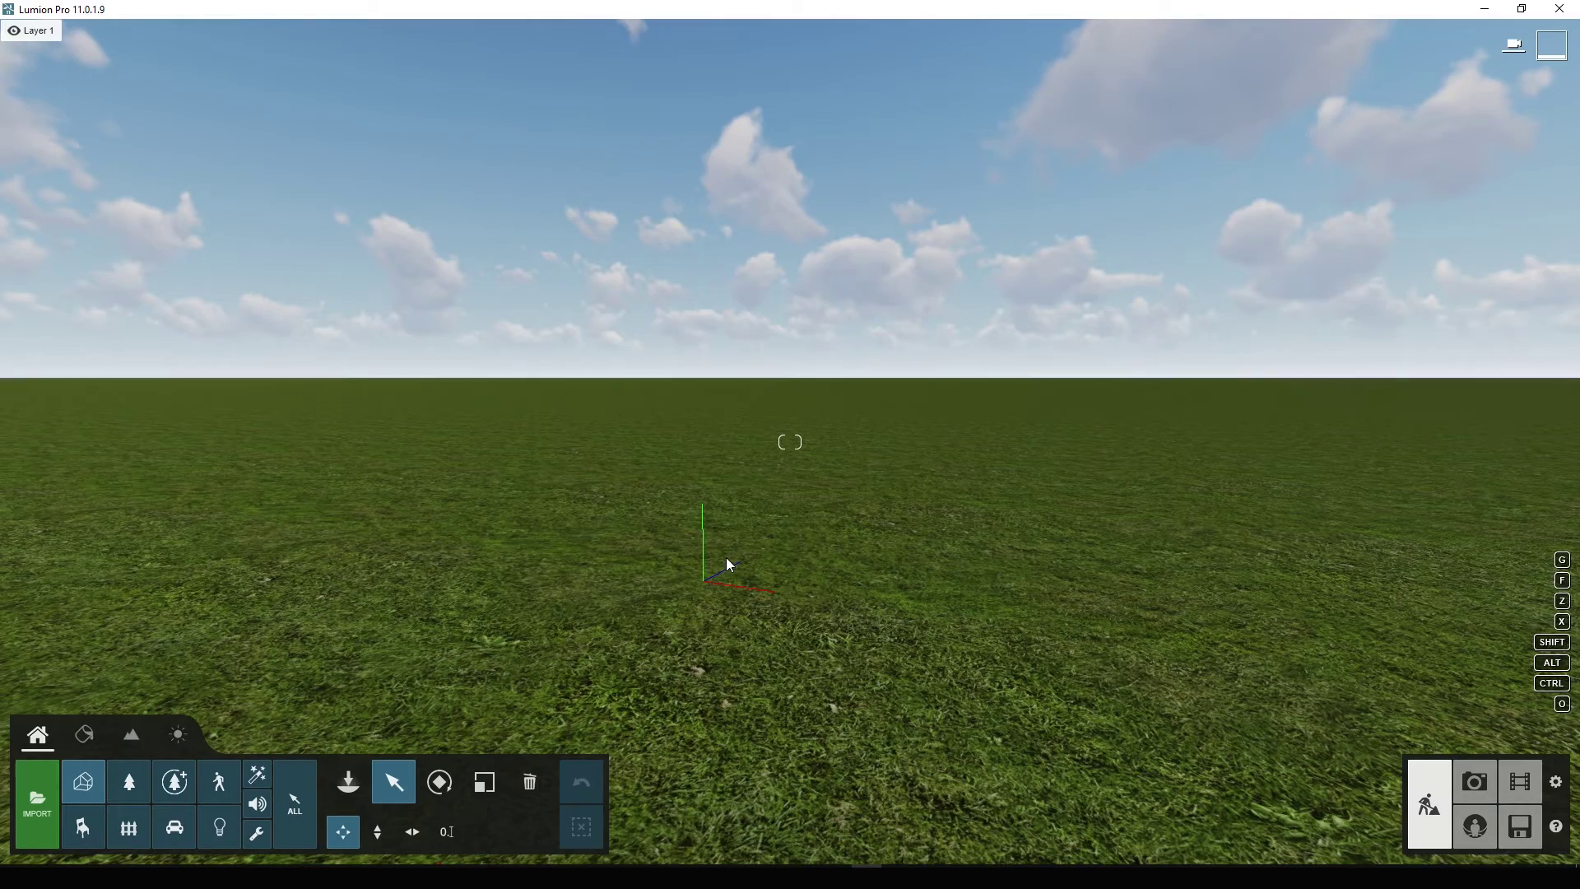
{"action": "key", "text": "s"}
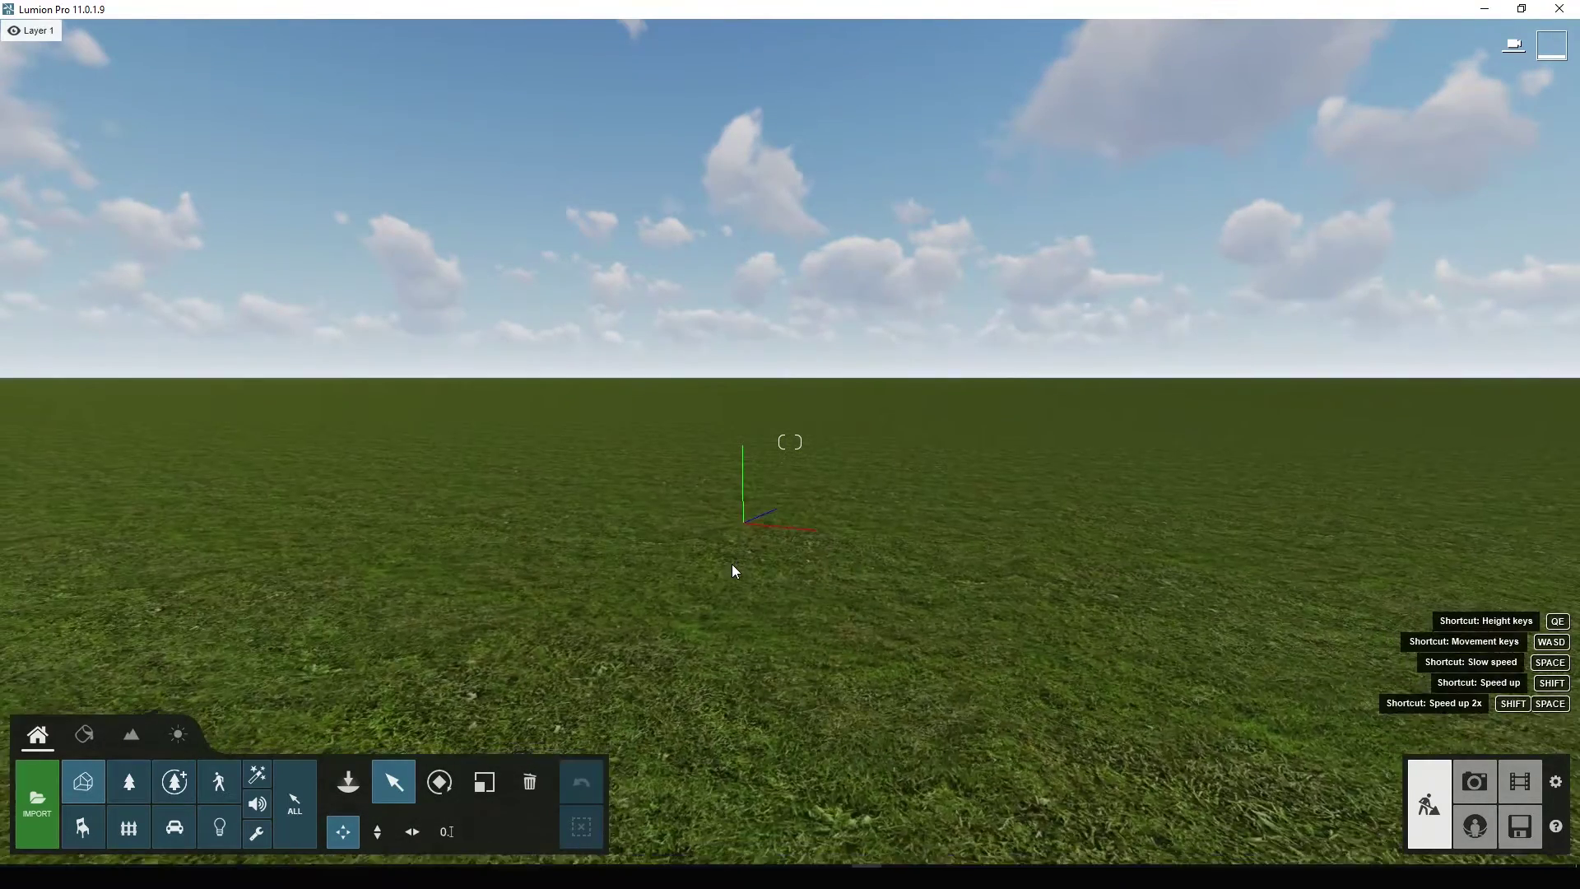
{"action": "key", "text": "w"}
{"action": "key", "text": "s"}
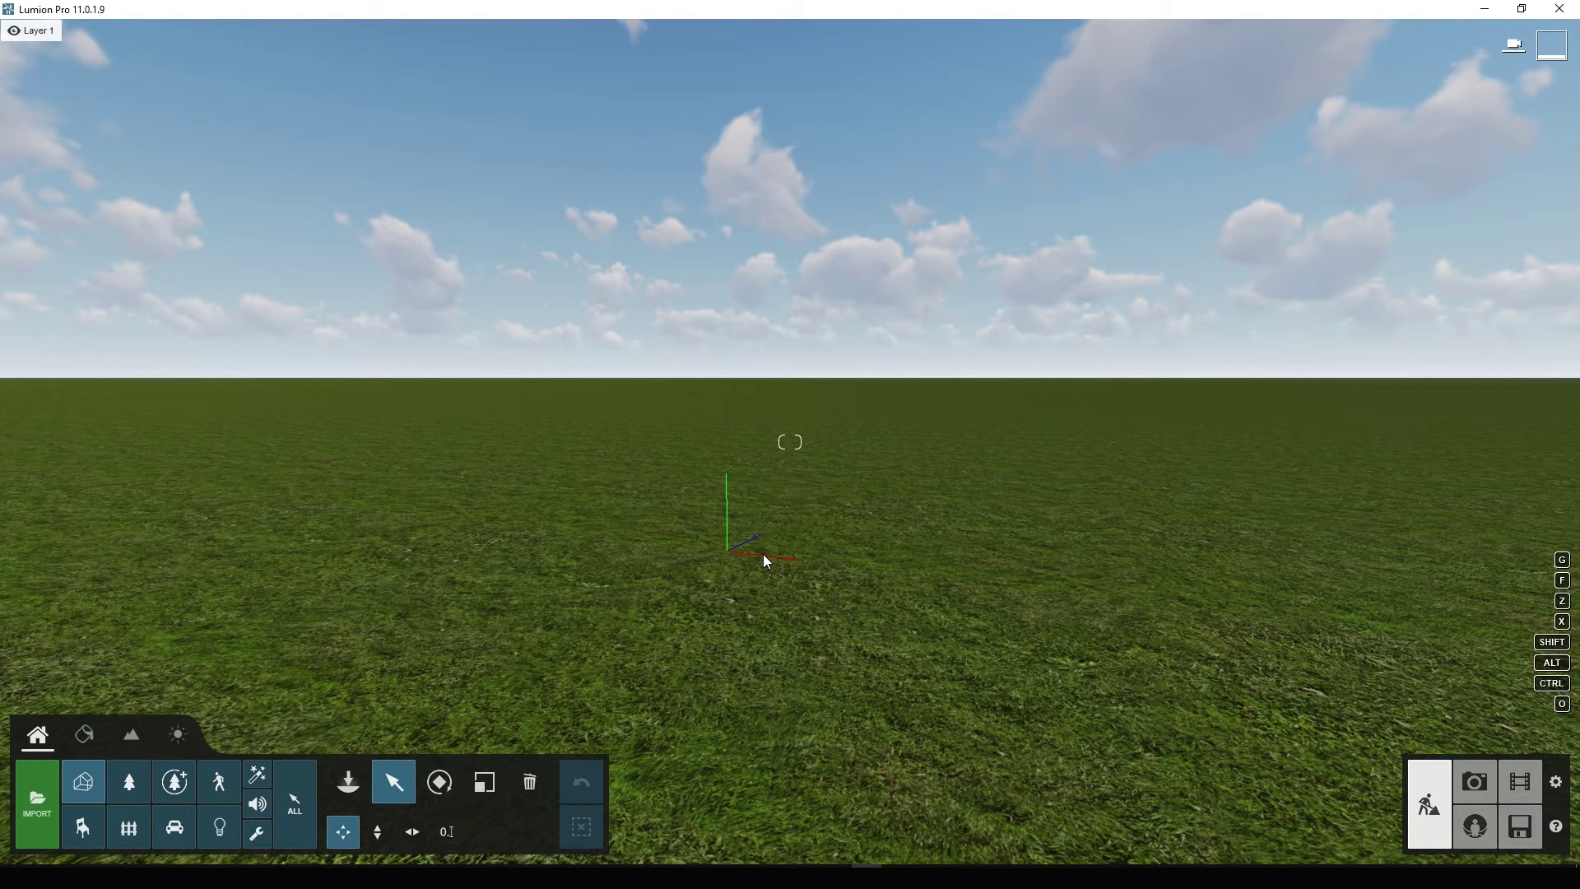
{"action": "key", "text": "s"}
{"action": "key", "text": "w"}
{"action": "key", "text": "s"}
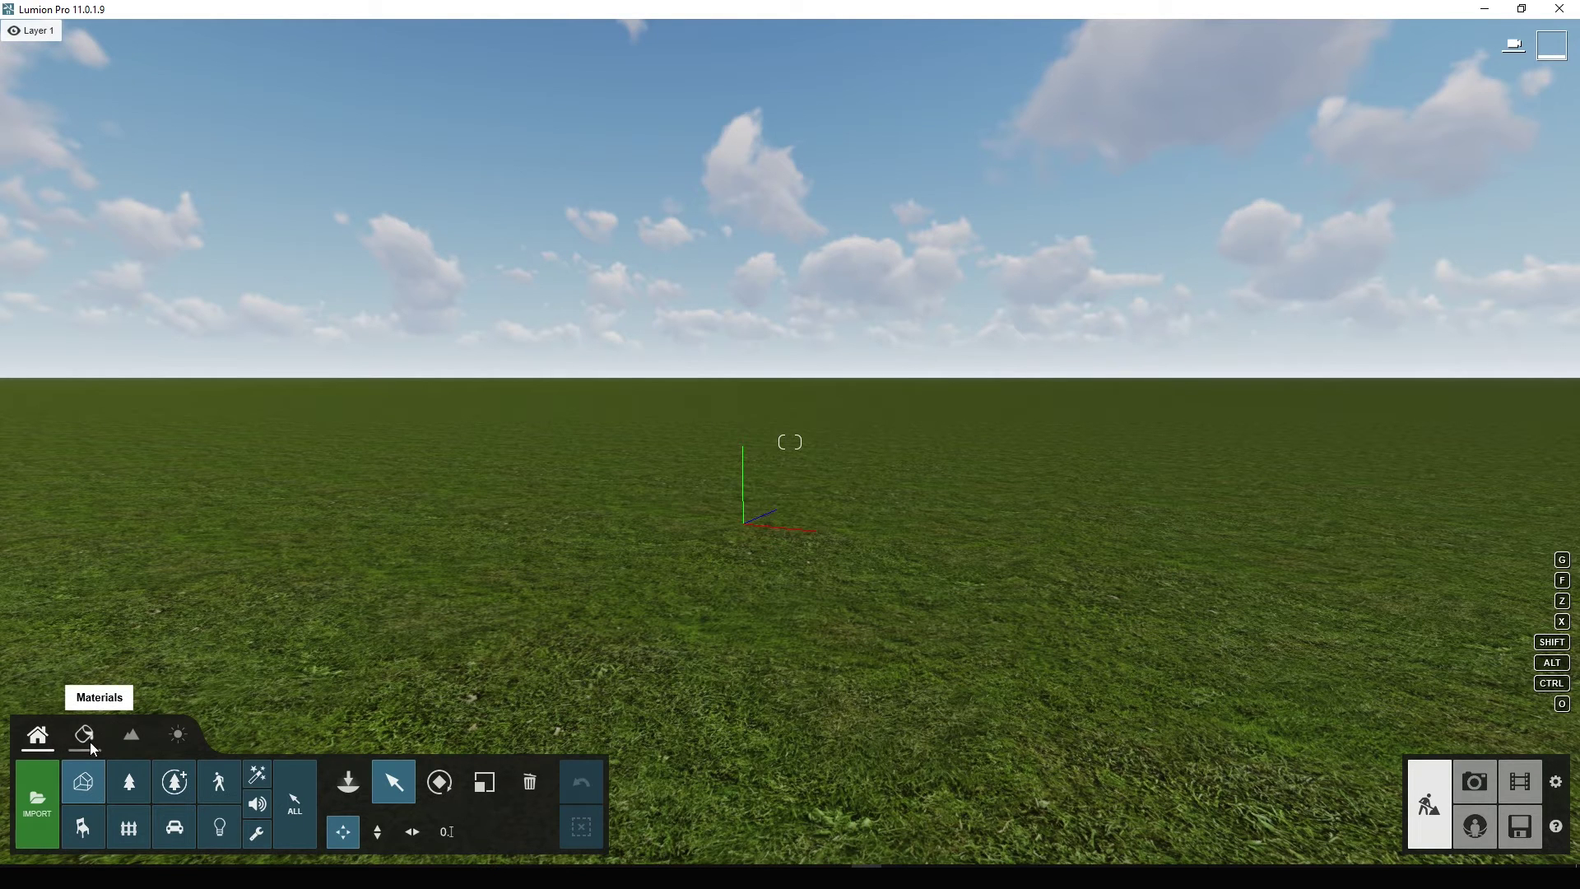
Step: Carve a hollow into the flat terrain with the Landscape Height Lower brush
{"action": "left_click", "coordinate": [133, 738]}
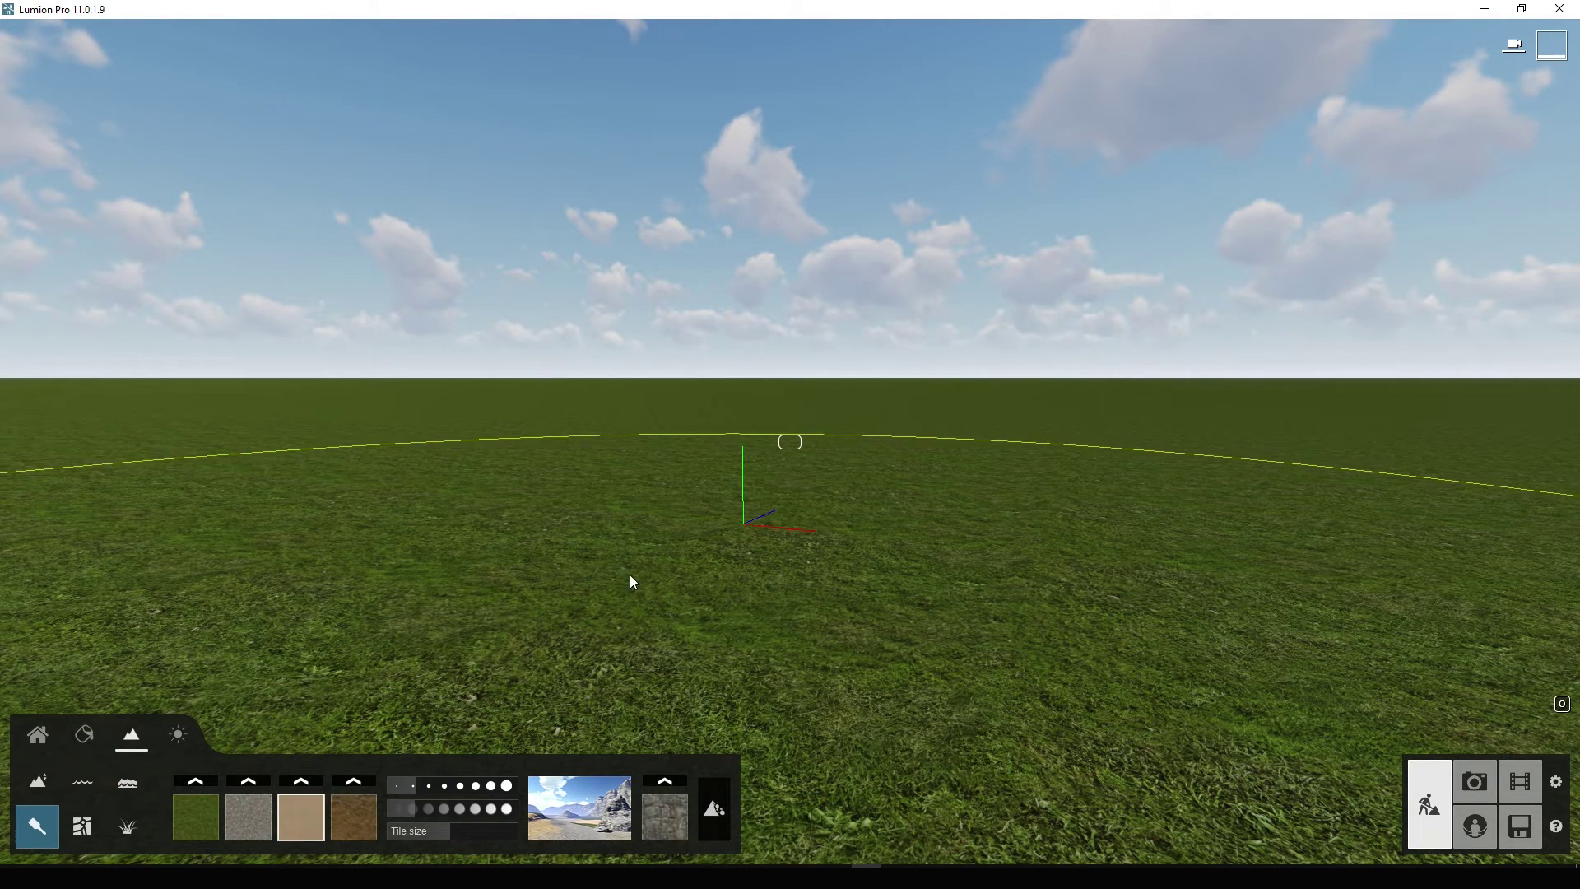
{"action": "left_click", "coordinate": [53, 786]}
{"action": "left_click", "coordinate": [217, 812]}
{"action": "left_click_drag", "start_coordinate": [788, 418], "coordinate": [790, 536]}
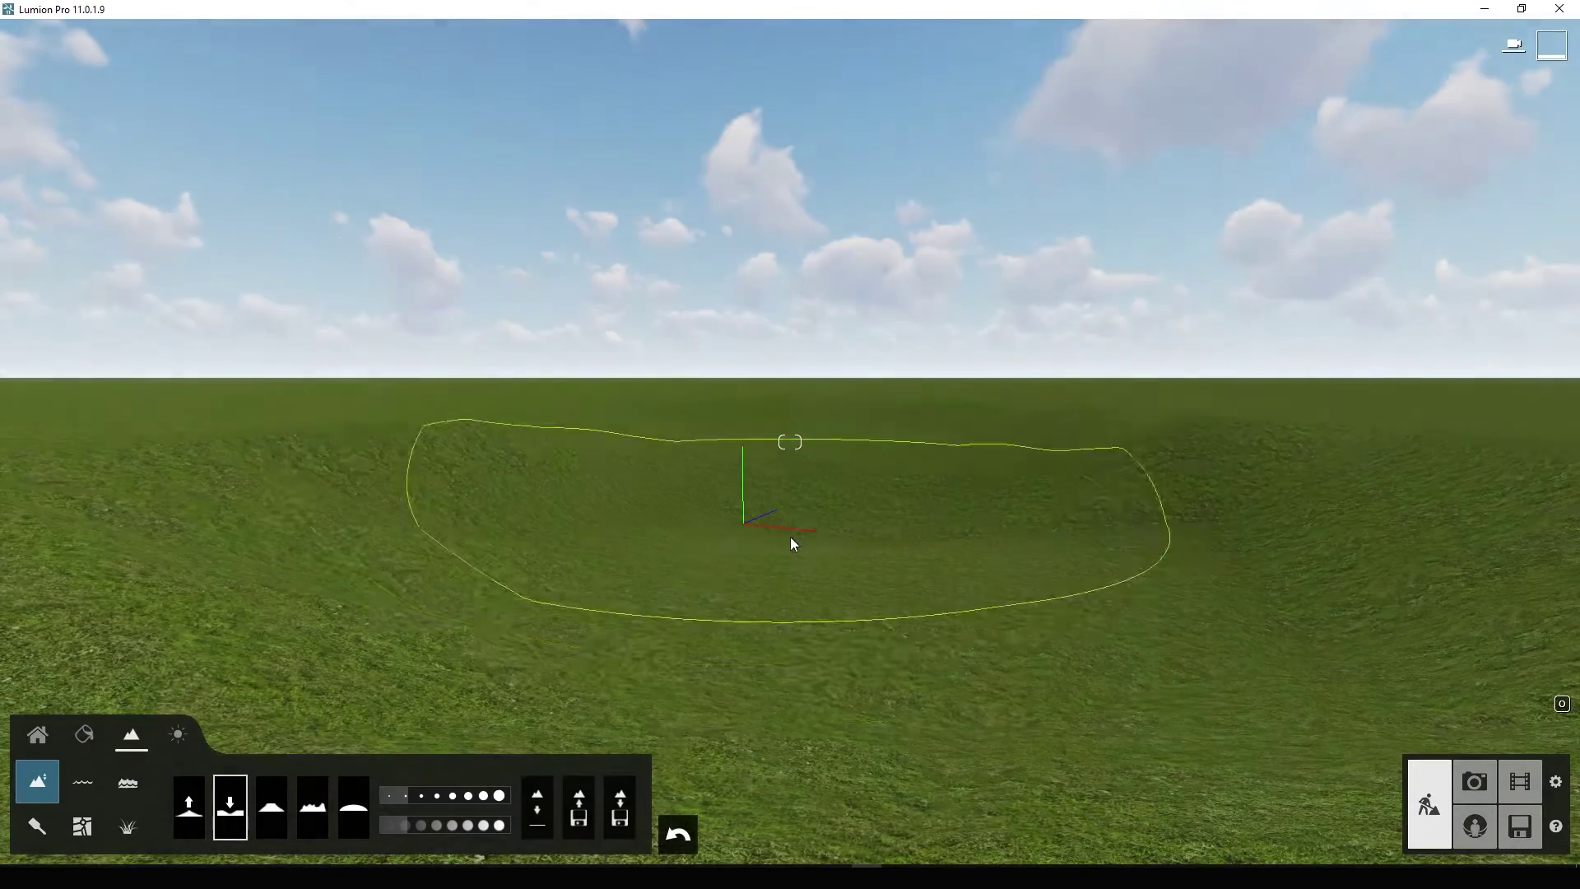
Step: Raise grassy hills beside the hollow with the Raise brush
{"action": "left_click", "coordinate": [189, 806]}
{"action": "mouse_move", "coordinate": [670, 496]}
{"action": "left_mouse_down"}
{"action": "mouse_move", "coordinate": [640, 470]}
{"action": "mouse_move", "coordinate": [924, 452]}
{"action": "left_mouse_up"}
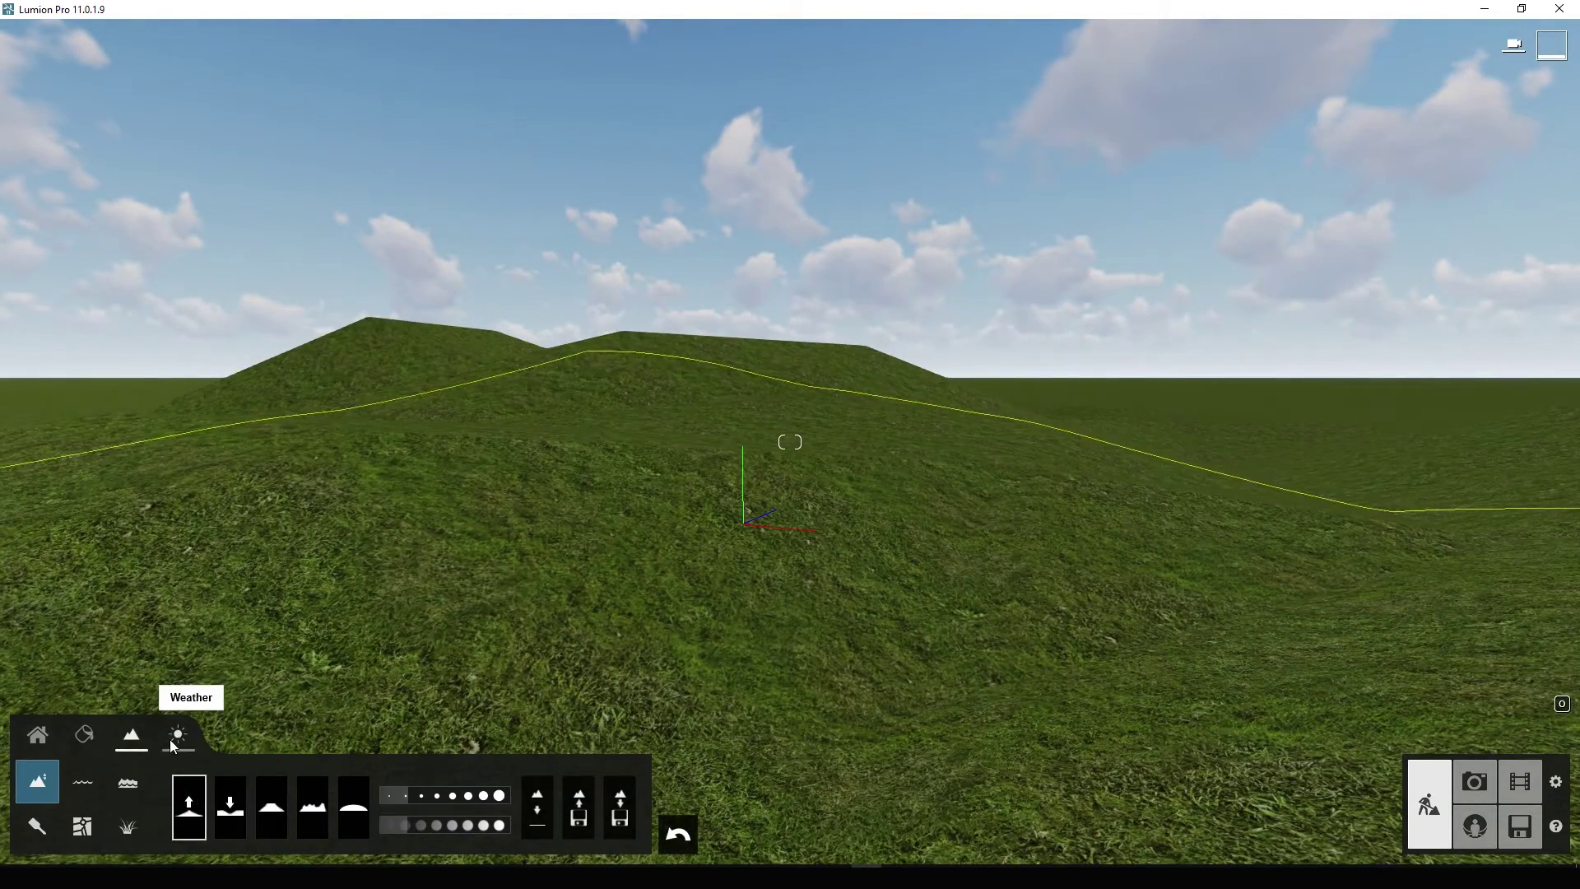
{"action": "left_click", "coordinate": [173, 743]}
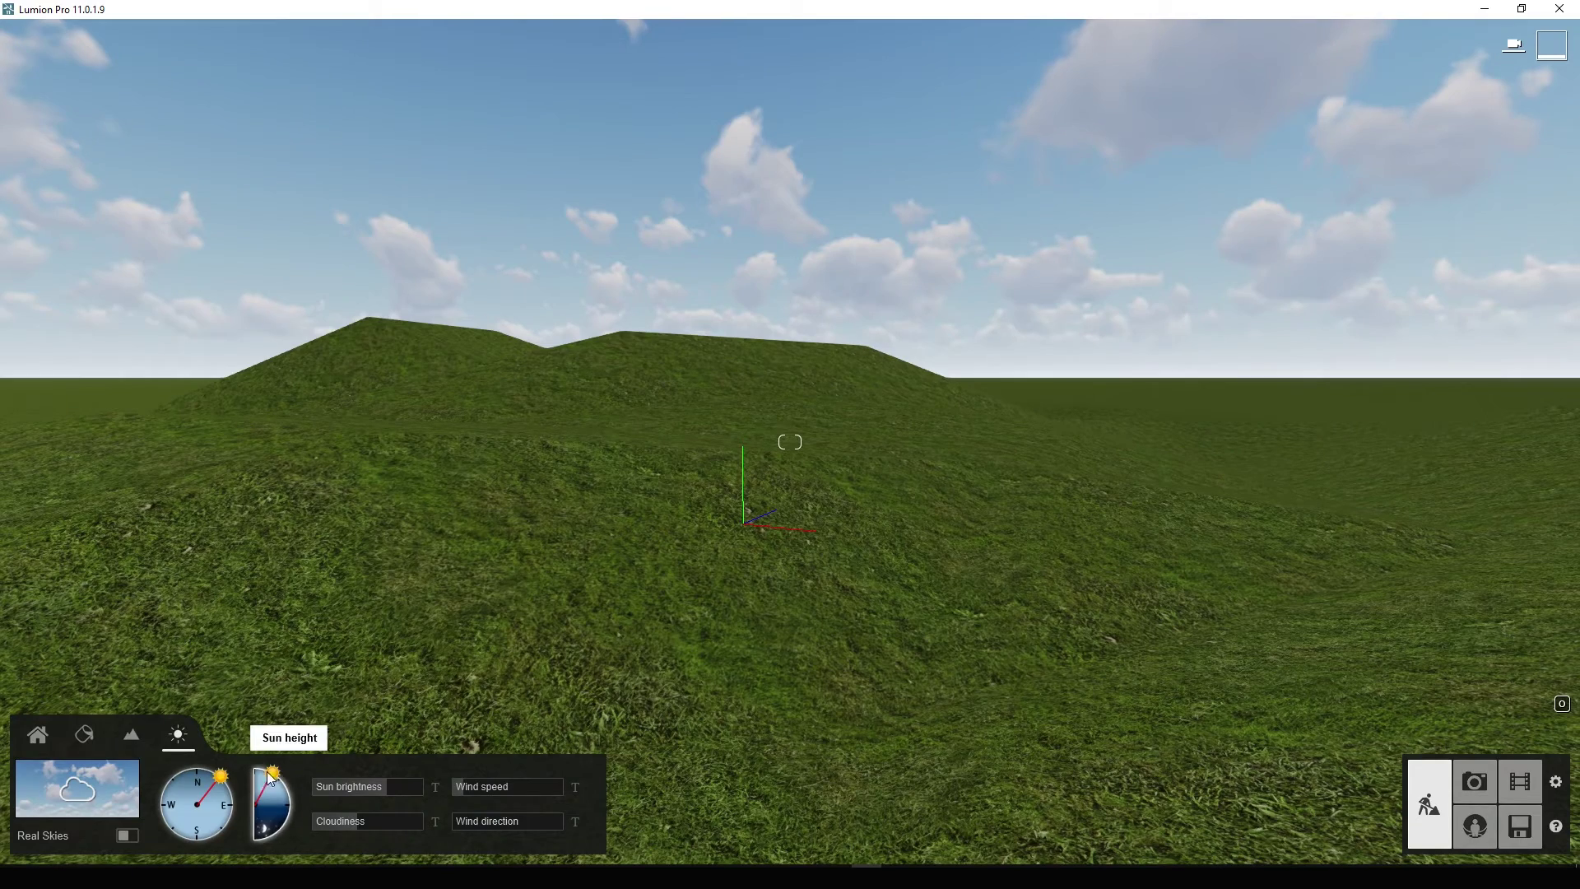
Step: Lower the sun to dusk, rotate its direction, and raise cloudiness to 1.2
{"action": "left_click_drag", "start_coordinate": [274, 783], "coordinate": [293, 815]}
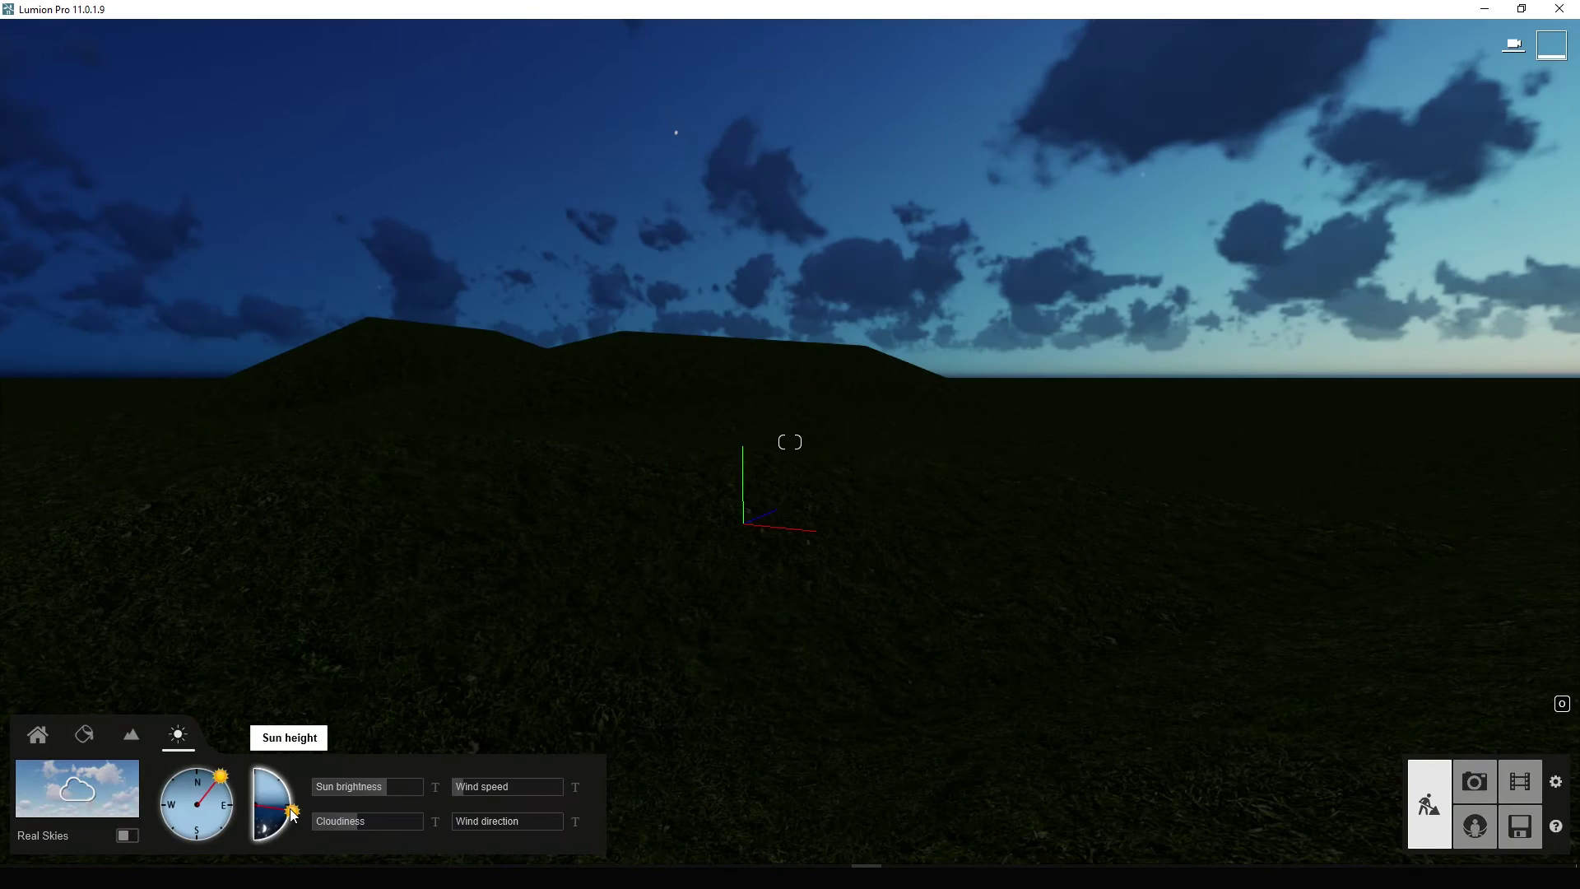
{"action": "mouse_move", "coordinate": [221, 775]}
{"action": "left_mouse_down"}
{"action": "mouse_move", "coordinate": [183, 788]}
{"action": "mouse_move", "coordinate": [289, 821]}
{"action": "mouse_move", "coordinate": [280, 778]}
{"action": "mouse_move", "coordinate": [288, 821]}
{"action": "mouse_move", "coordinate": [293, 805]}
{"action": "left_mouse_up"}
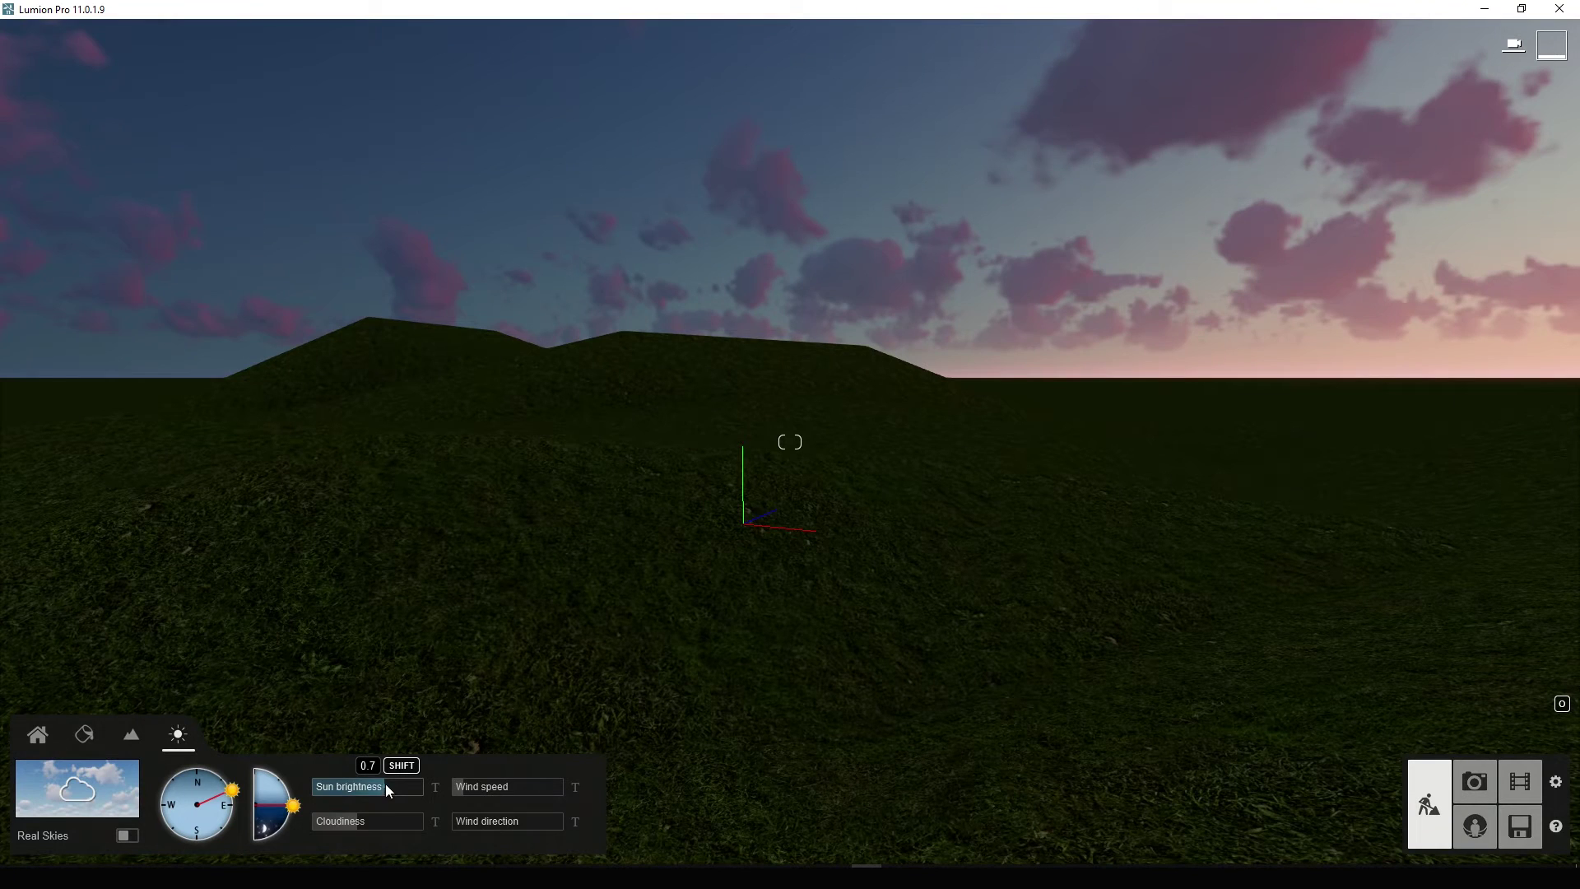
{"action": "left_click_drag", "start_coordinate": [347, 817], "coordinate": [394, 816]}
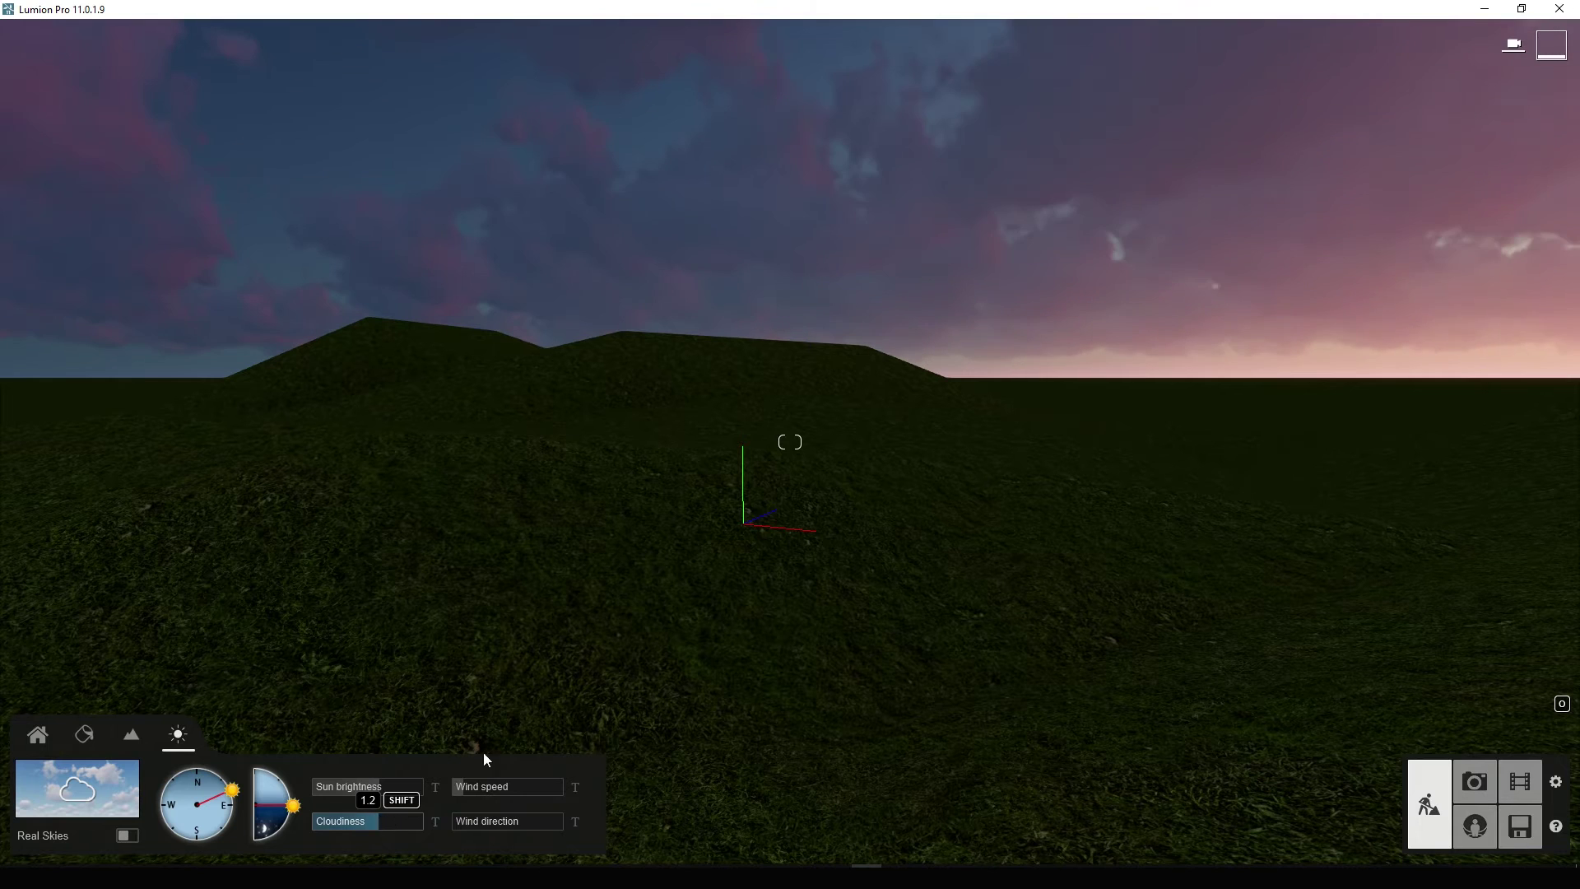
{"action": "left_click", "coordinate": [97, 737]}
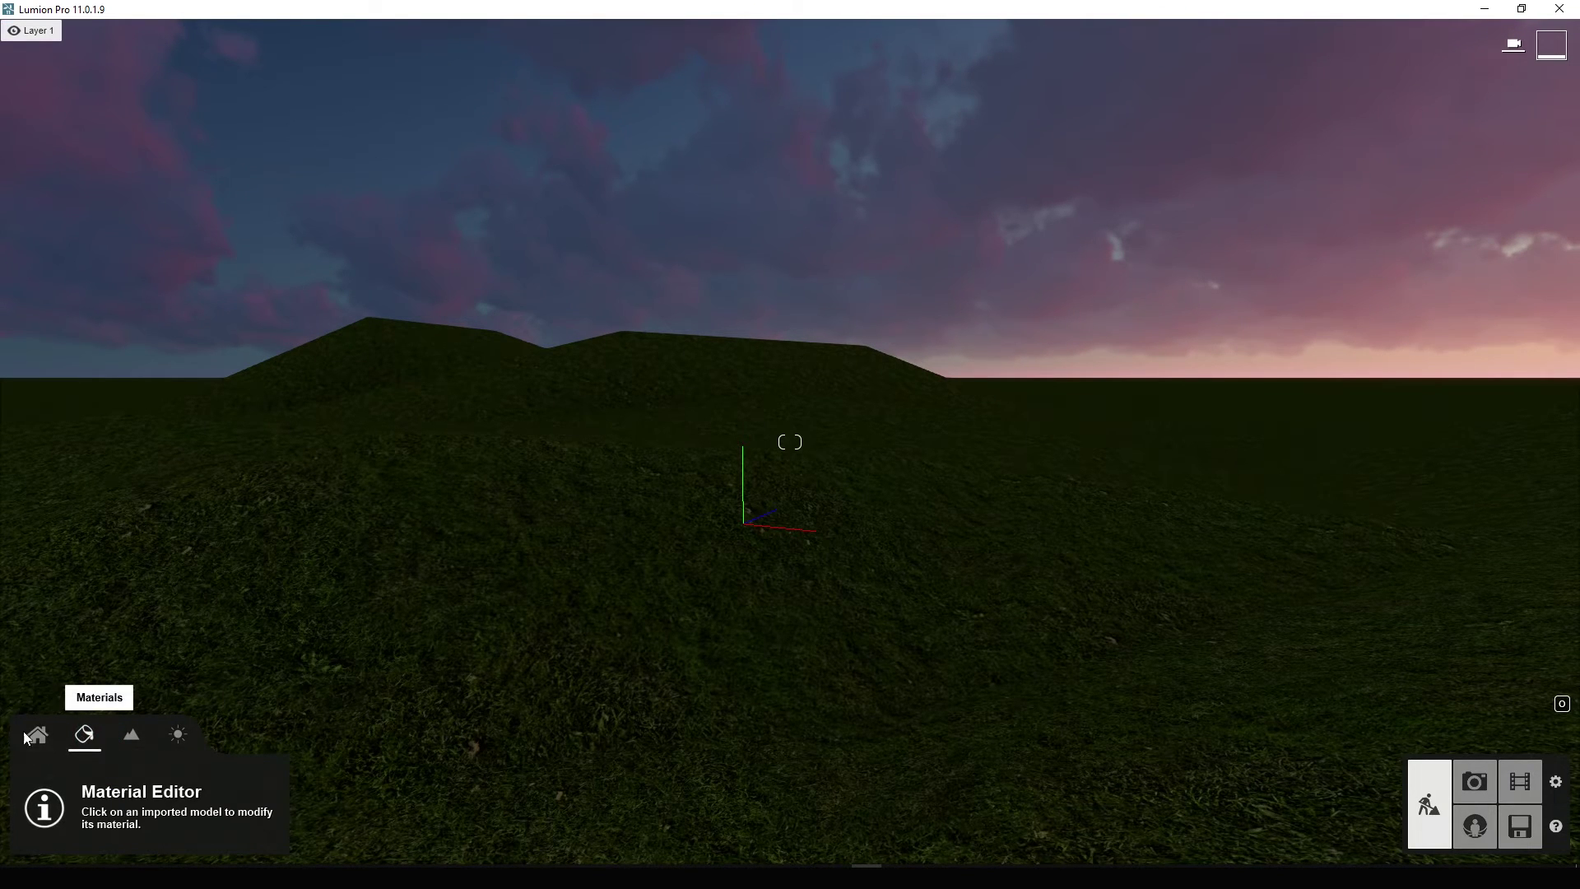
Step: Place the A-frame brick house model from page 4 of Imported Models on the grass
{"action": "left_click", "coordinate": [51, 740]}
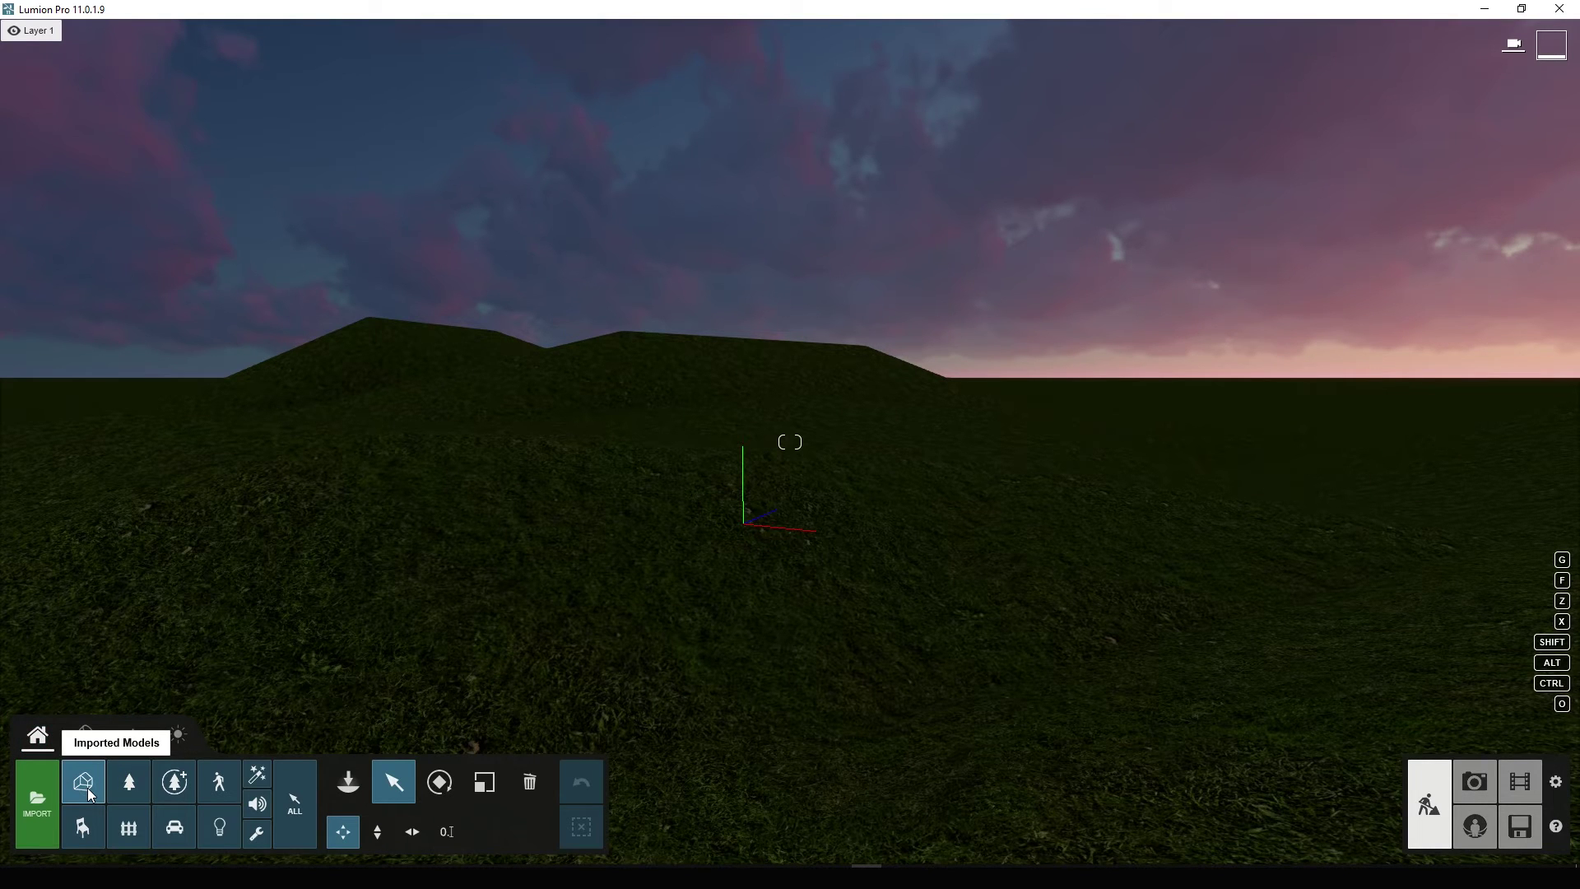
{"action": "left_click", "coordinate": [87, 787]}
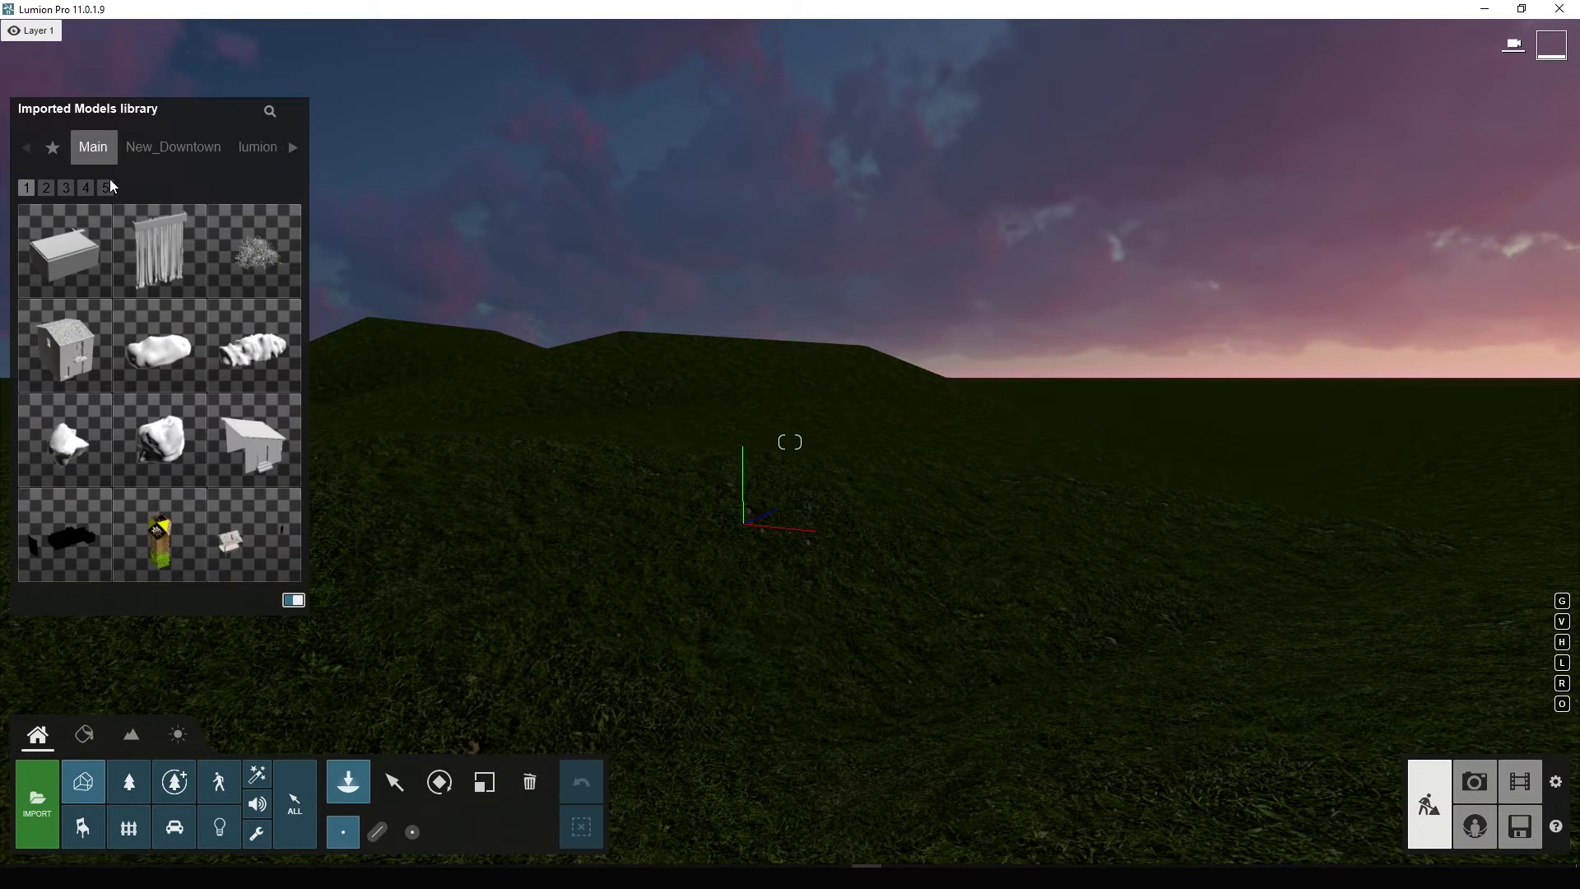
{"action": "left_click", "coordinate": [47, 188]}
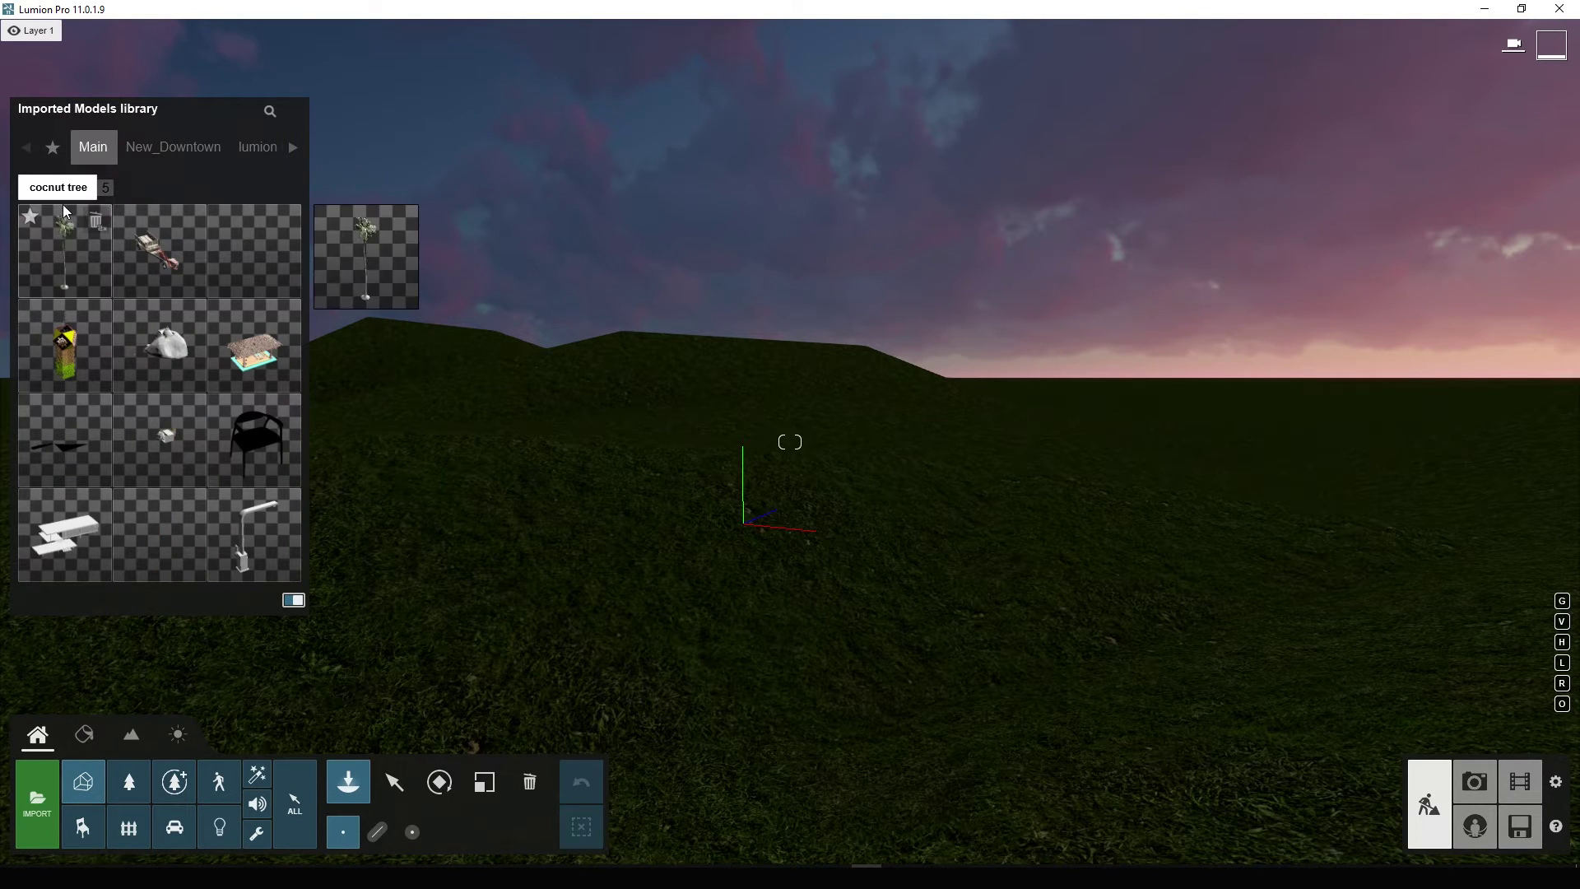
{"action": "left_click", "coordinate": [62, 191]}
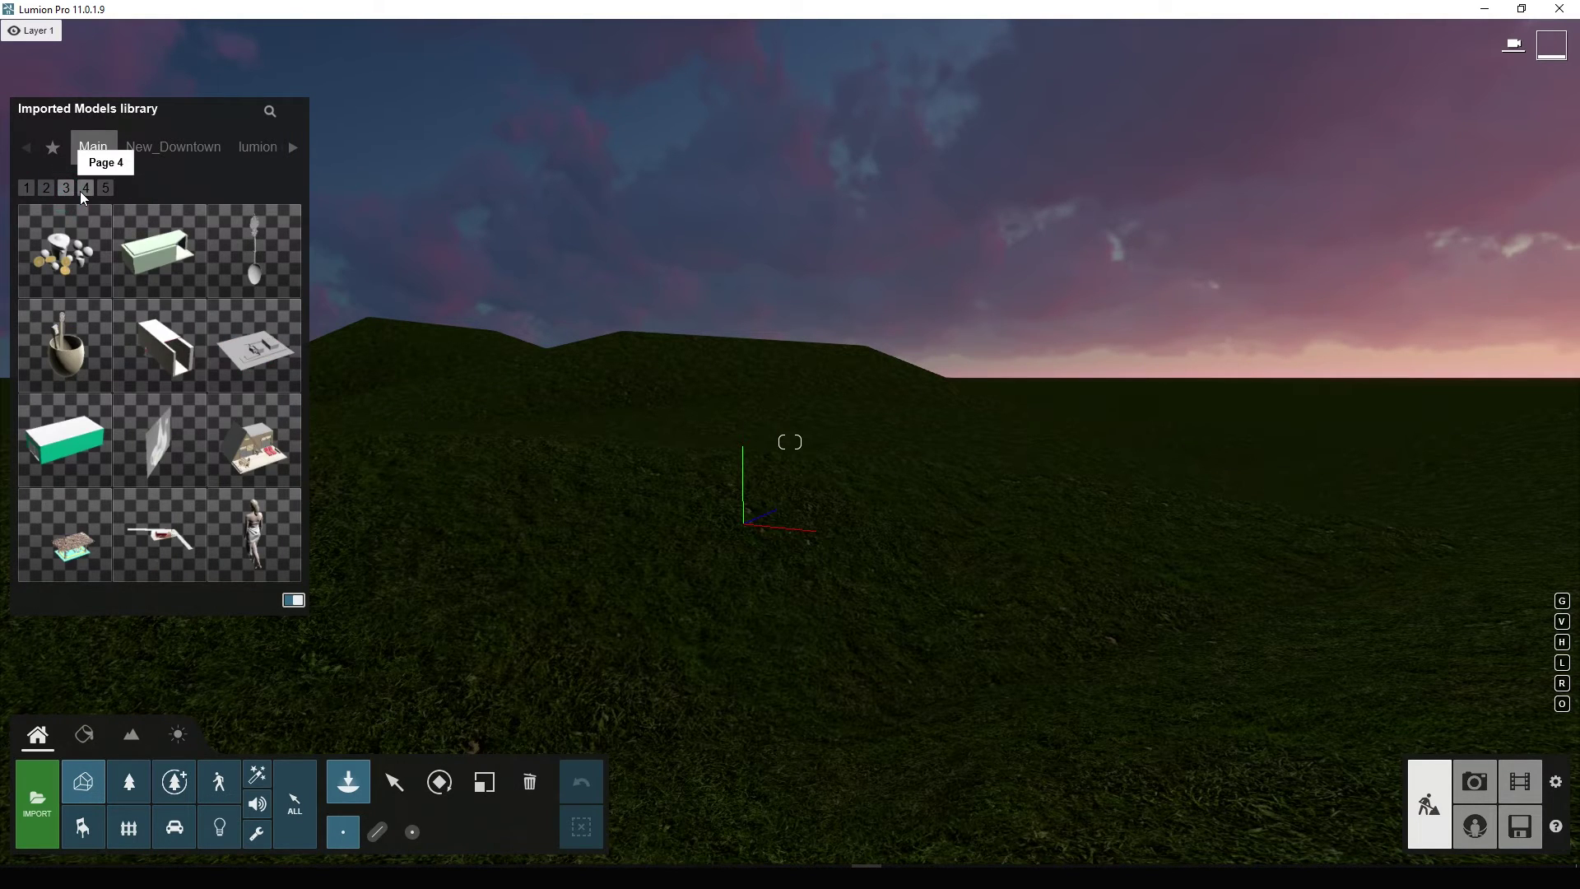
{"action": "left_click", "coordinate": [82, 191]}
{"action": "mouse_move", "coordinate": [160, 535]}
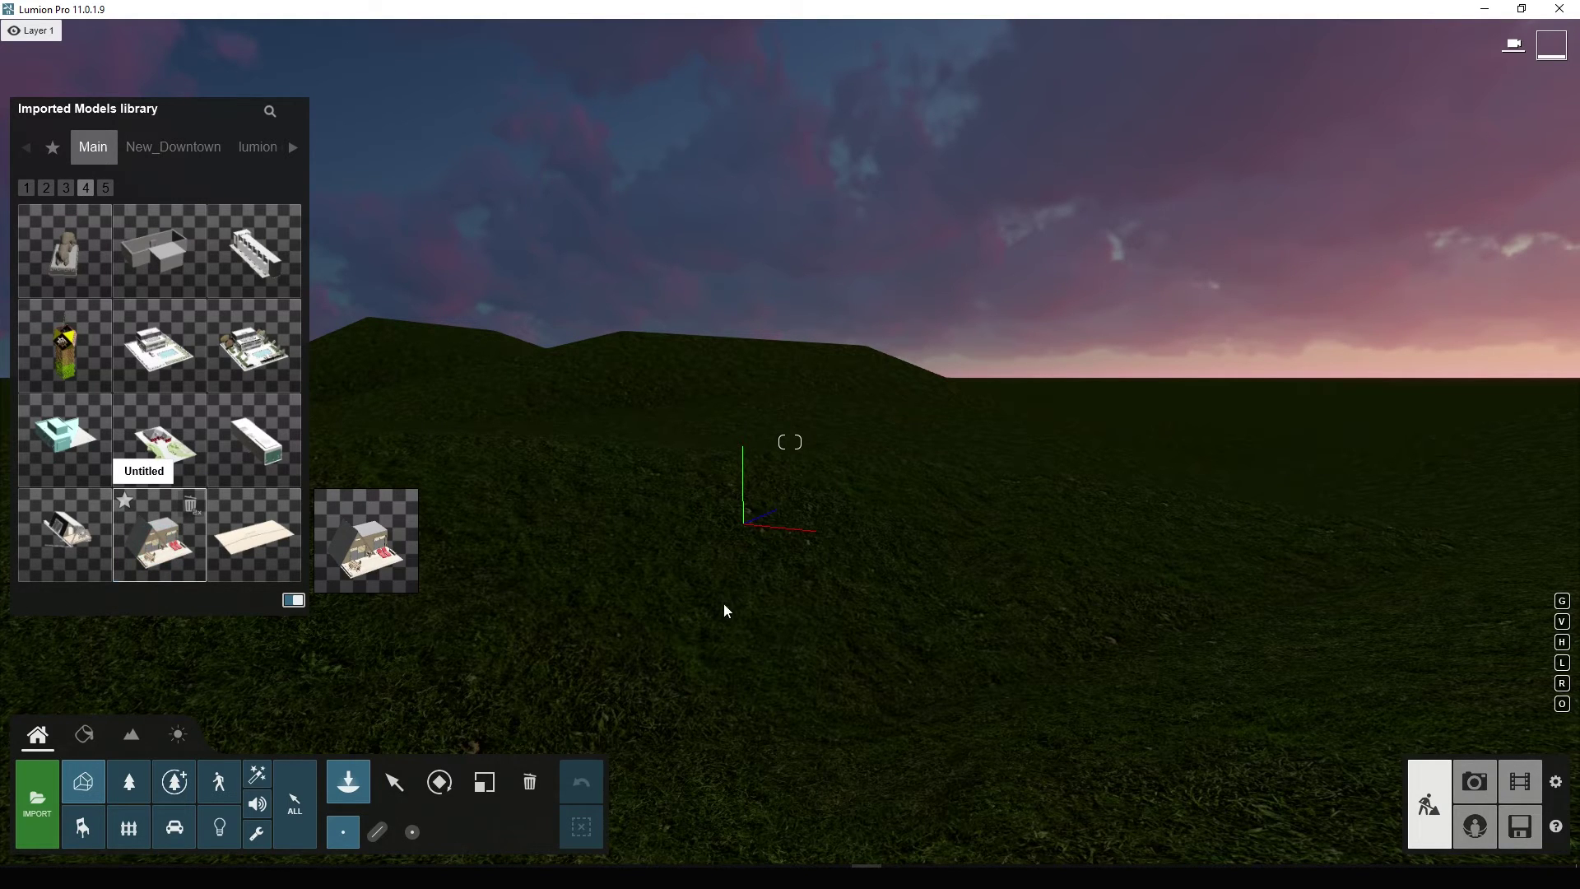
{"action": "key", "text": "q"}
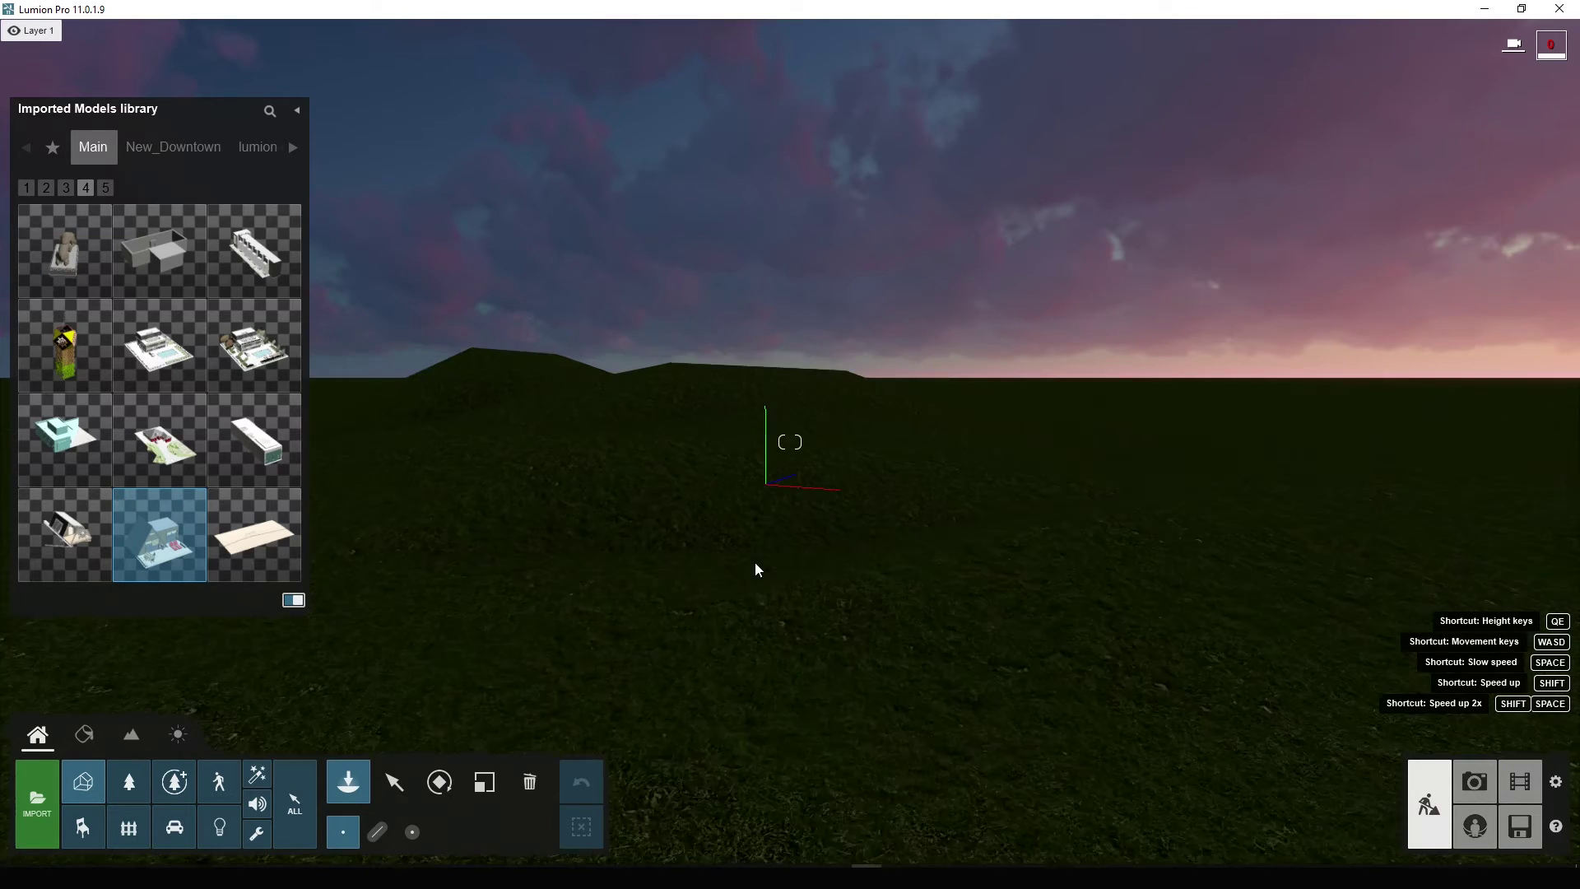
{"action": "right_click_drag", "start_coordinate": [772, 551], "coordinate": [798, 536]}
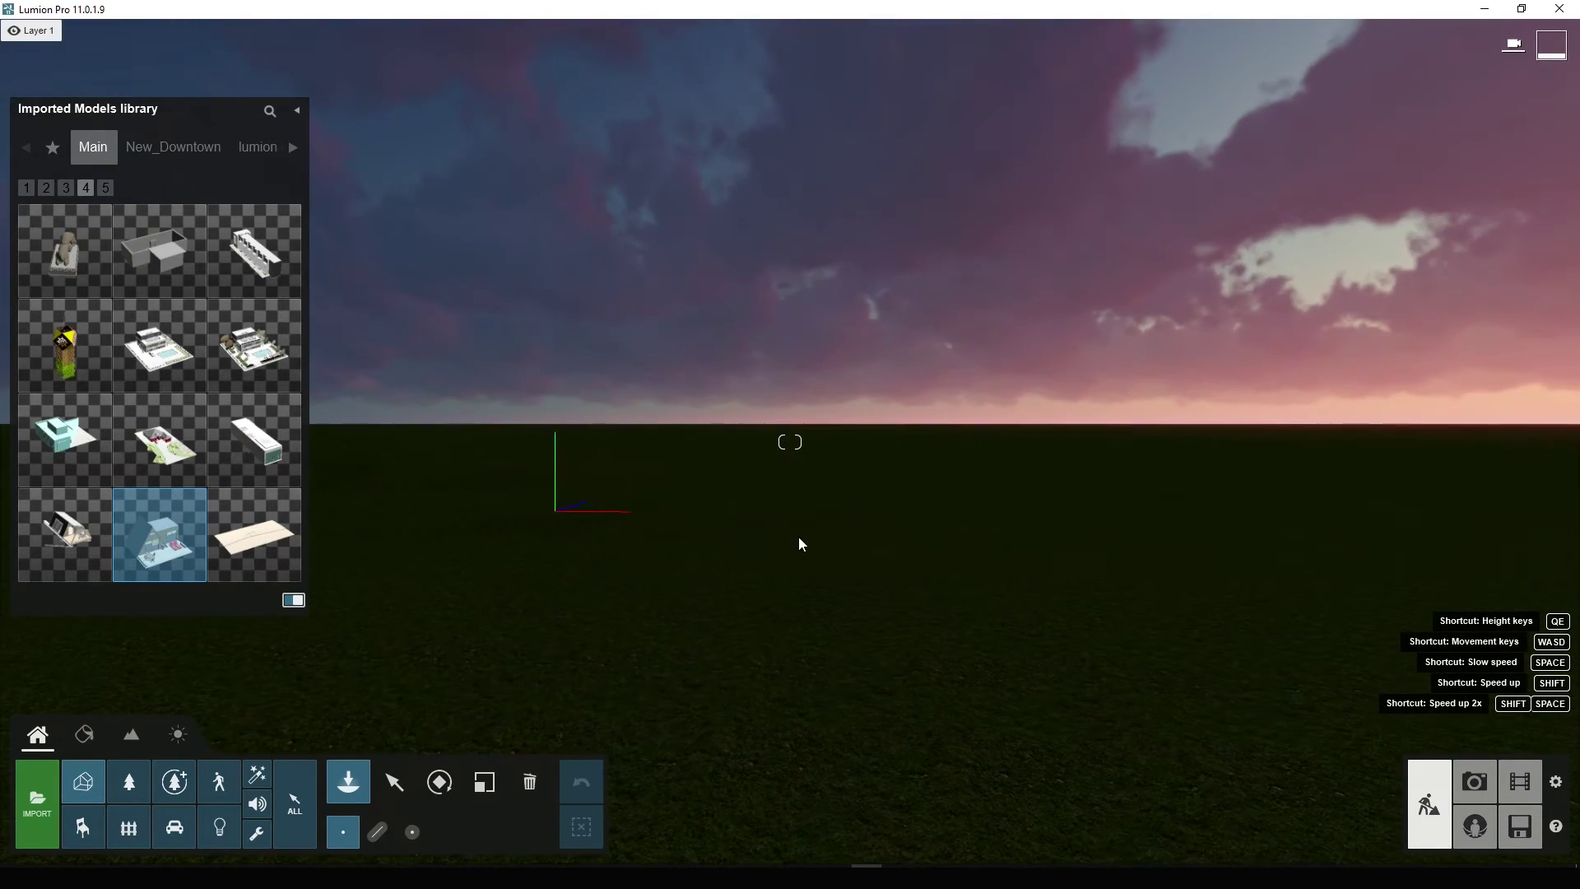
{"action": "left_click", "coordinate": [777, 535]}
{"action": "left_click", "coordinate": [395, 767]}
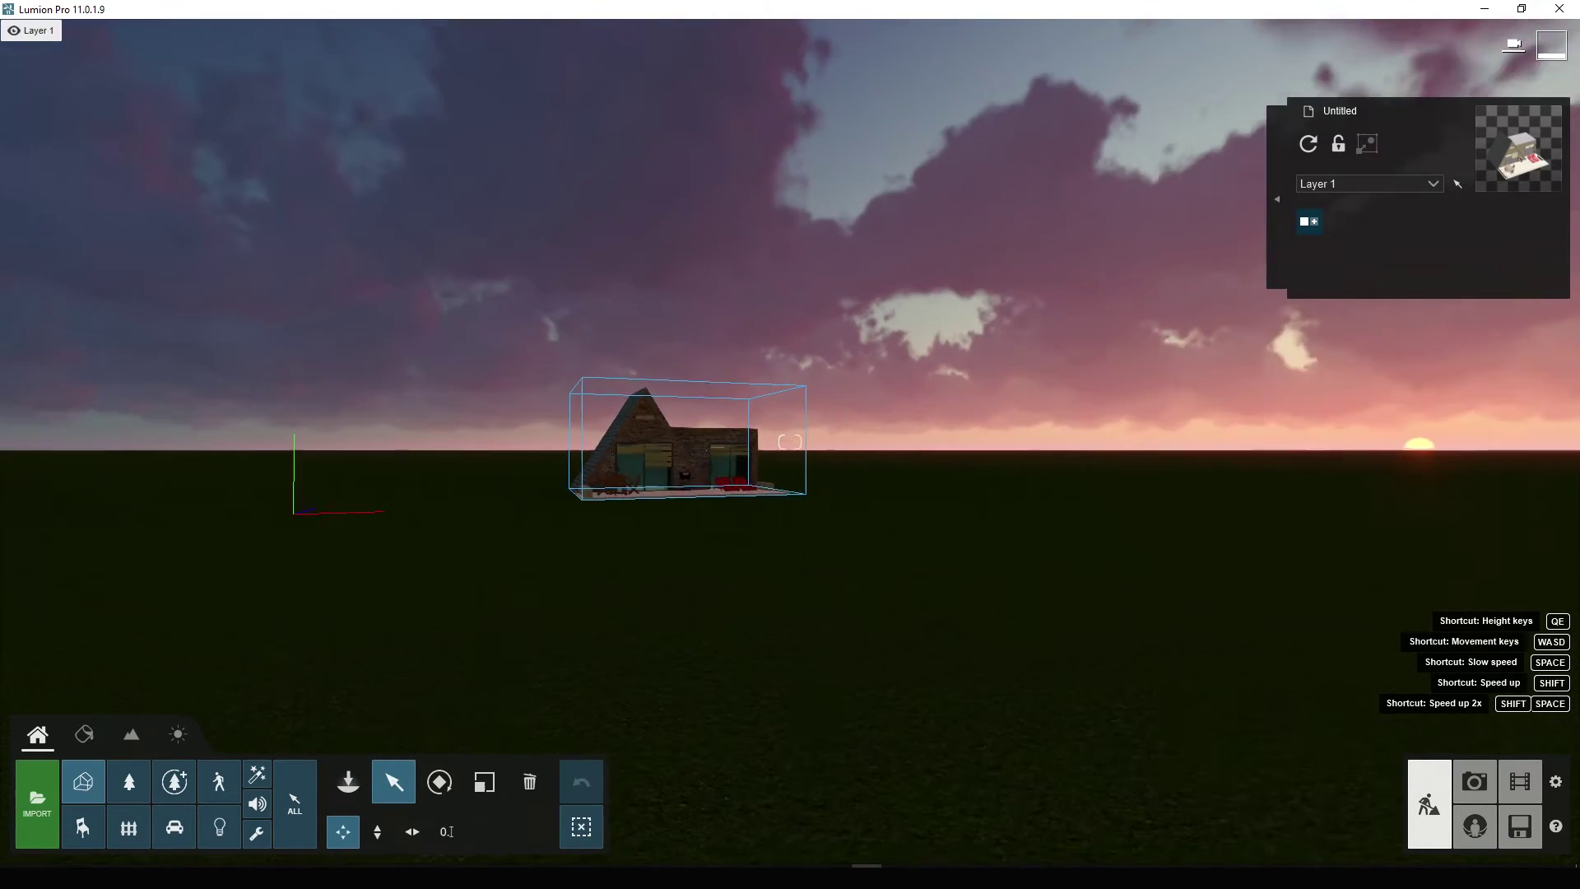
Step: Fly and orbit around the placed house to view its side and front
{"action": "key", "text": "w"}
{"action": "key", "text": "s"}
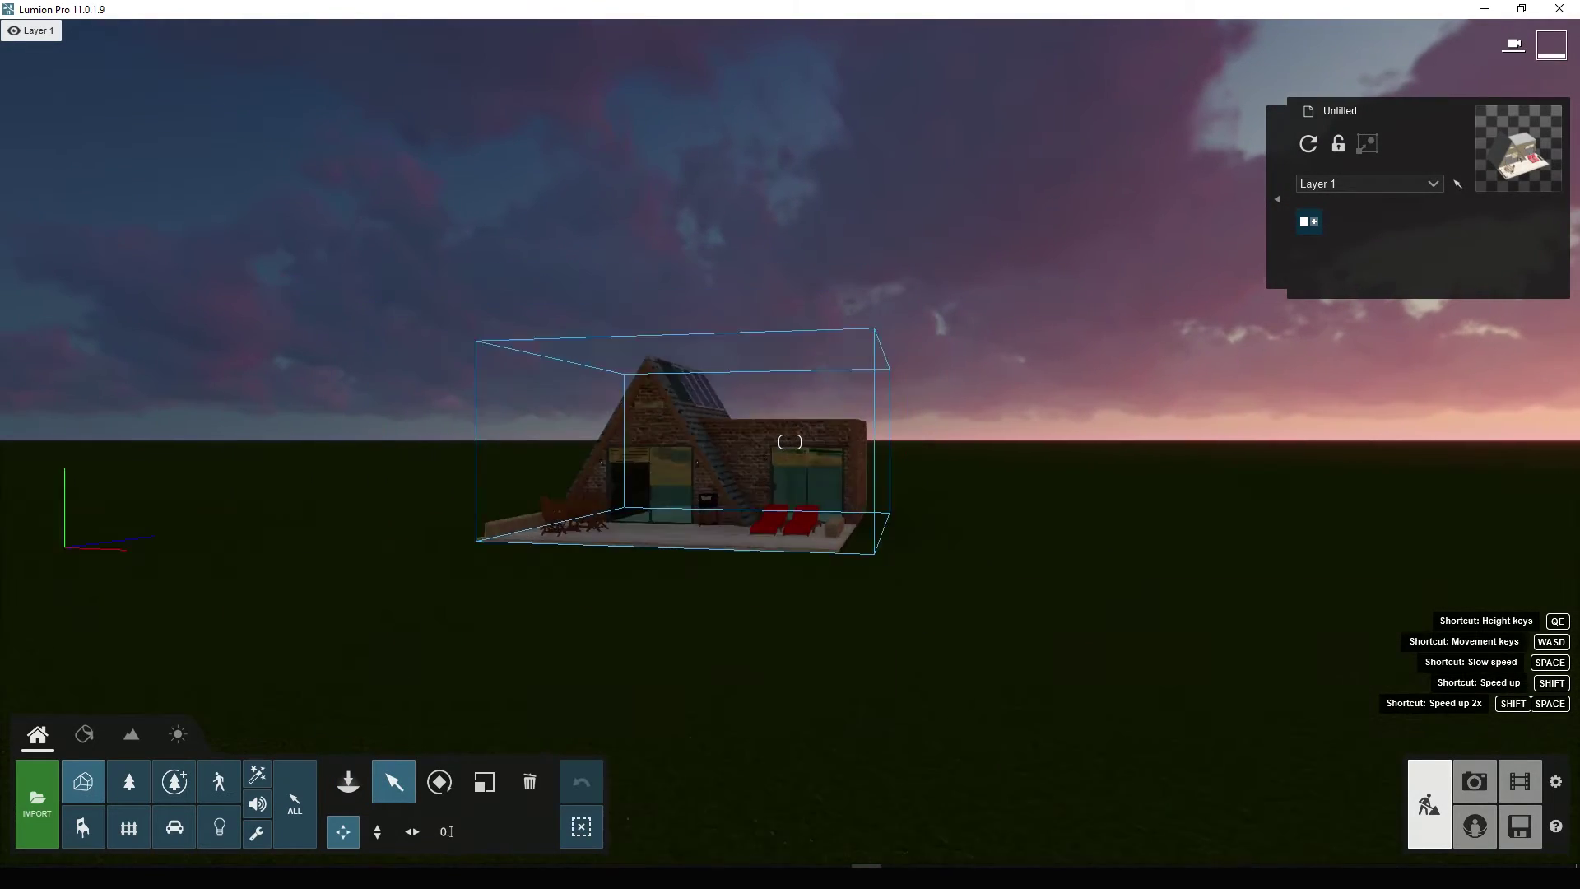
{"action": "key", "text": "w"}
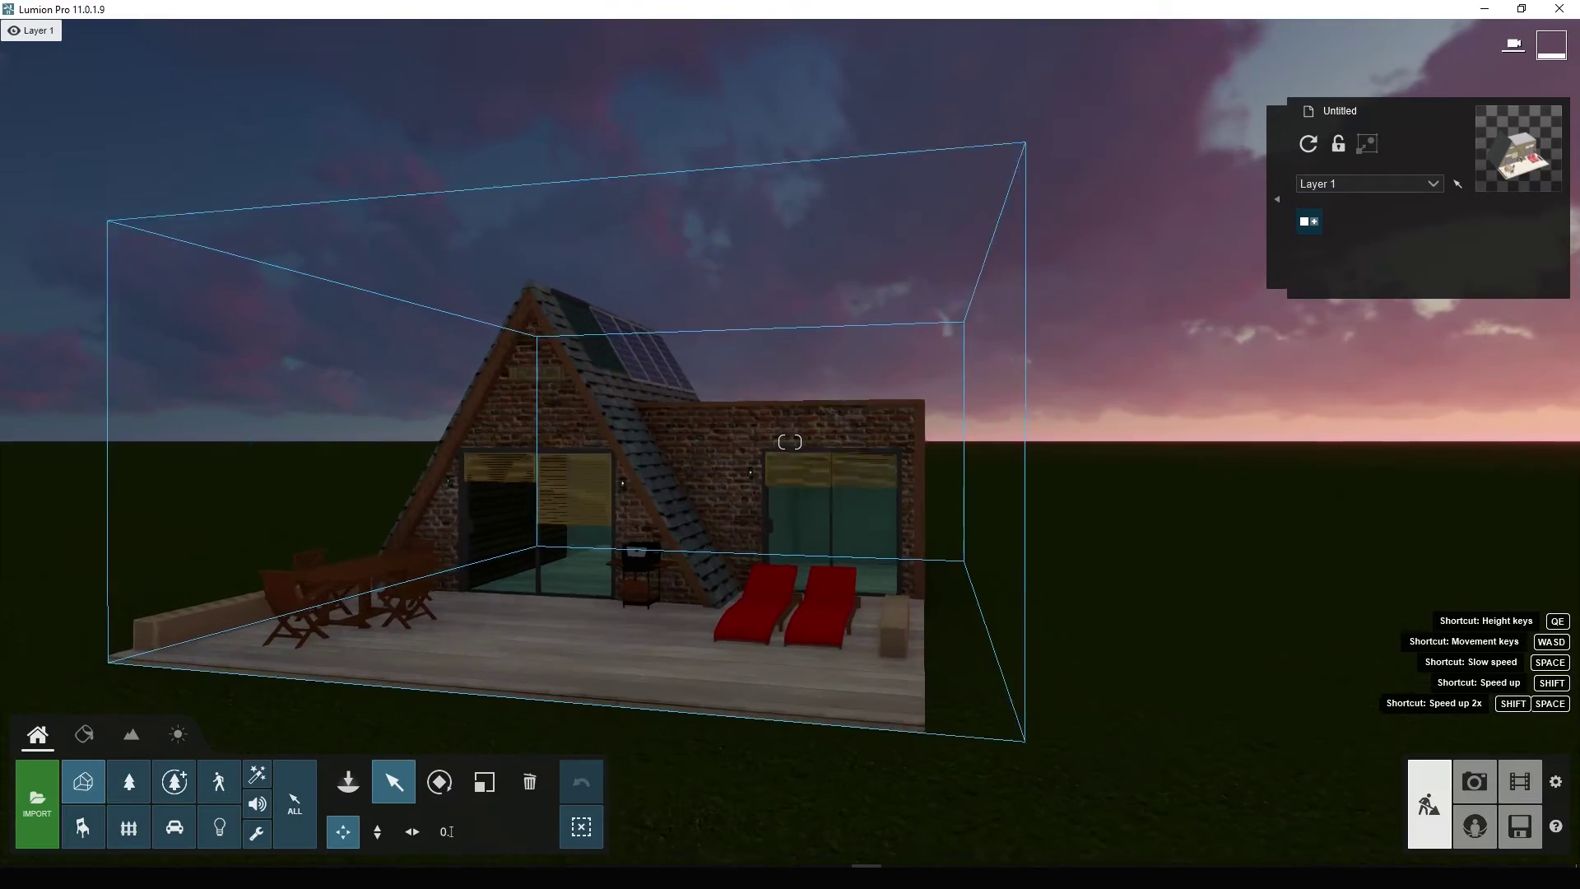
{"action": "right_click_drag", "start_coordinate": [789, 442], "coordinate": [624, 442]}
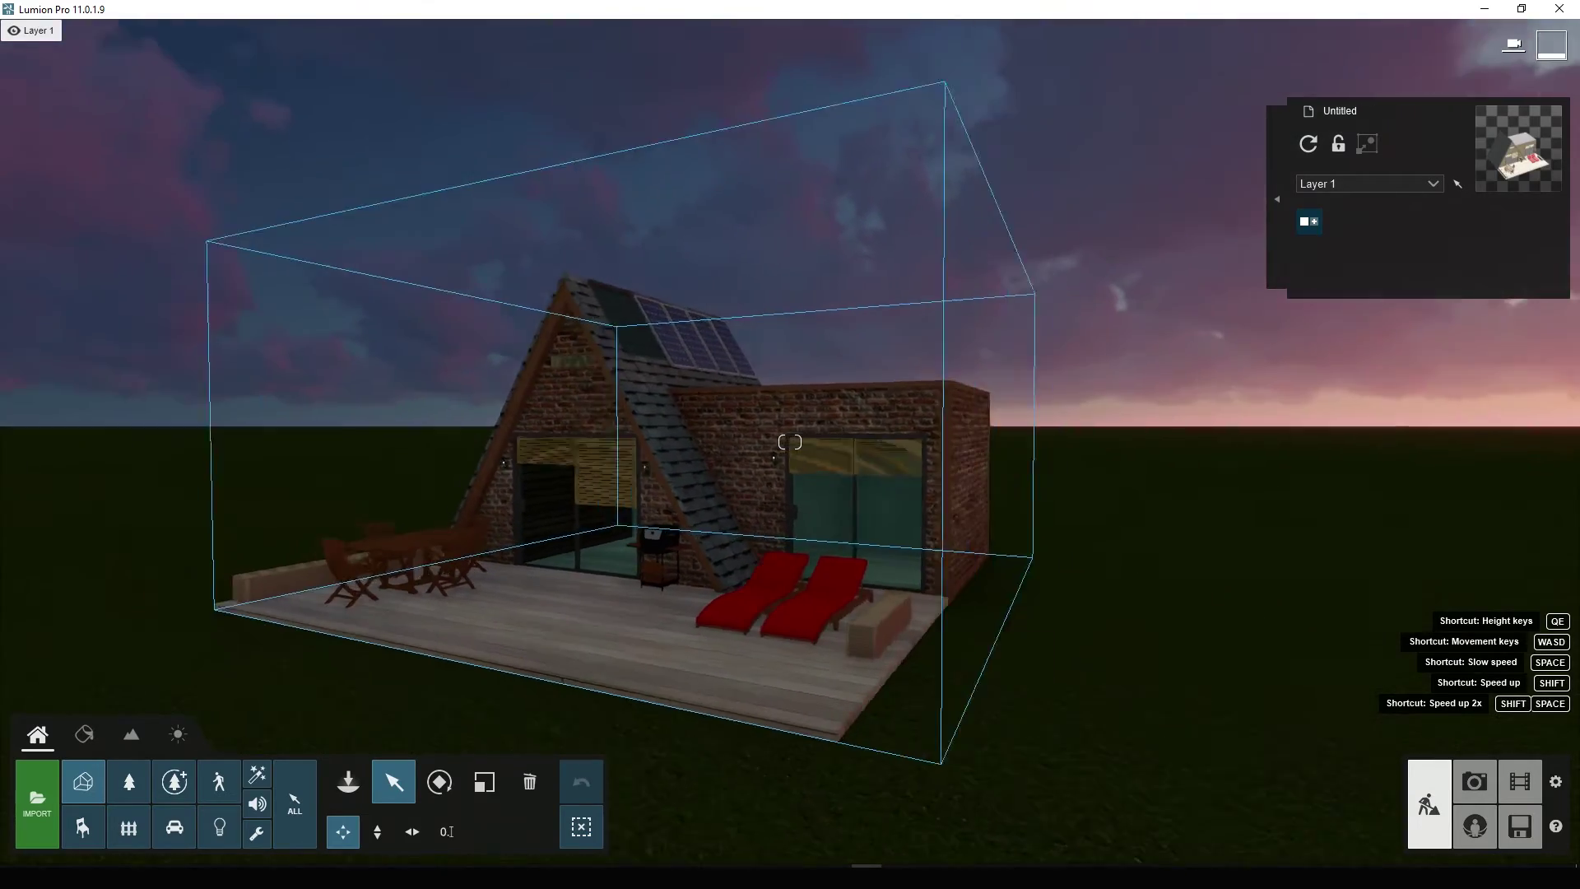
{"action": "key", "text": "w"}
{"action": "key", "text": "s"}
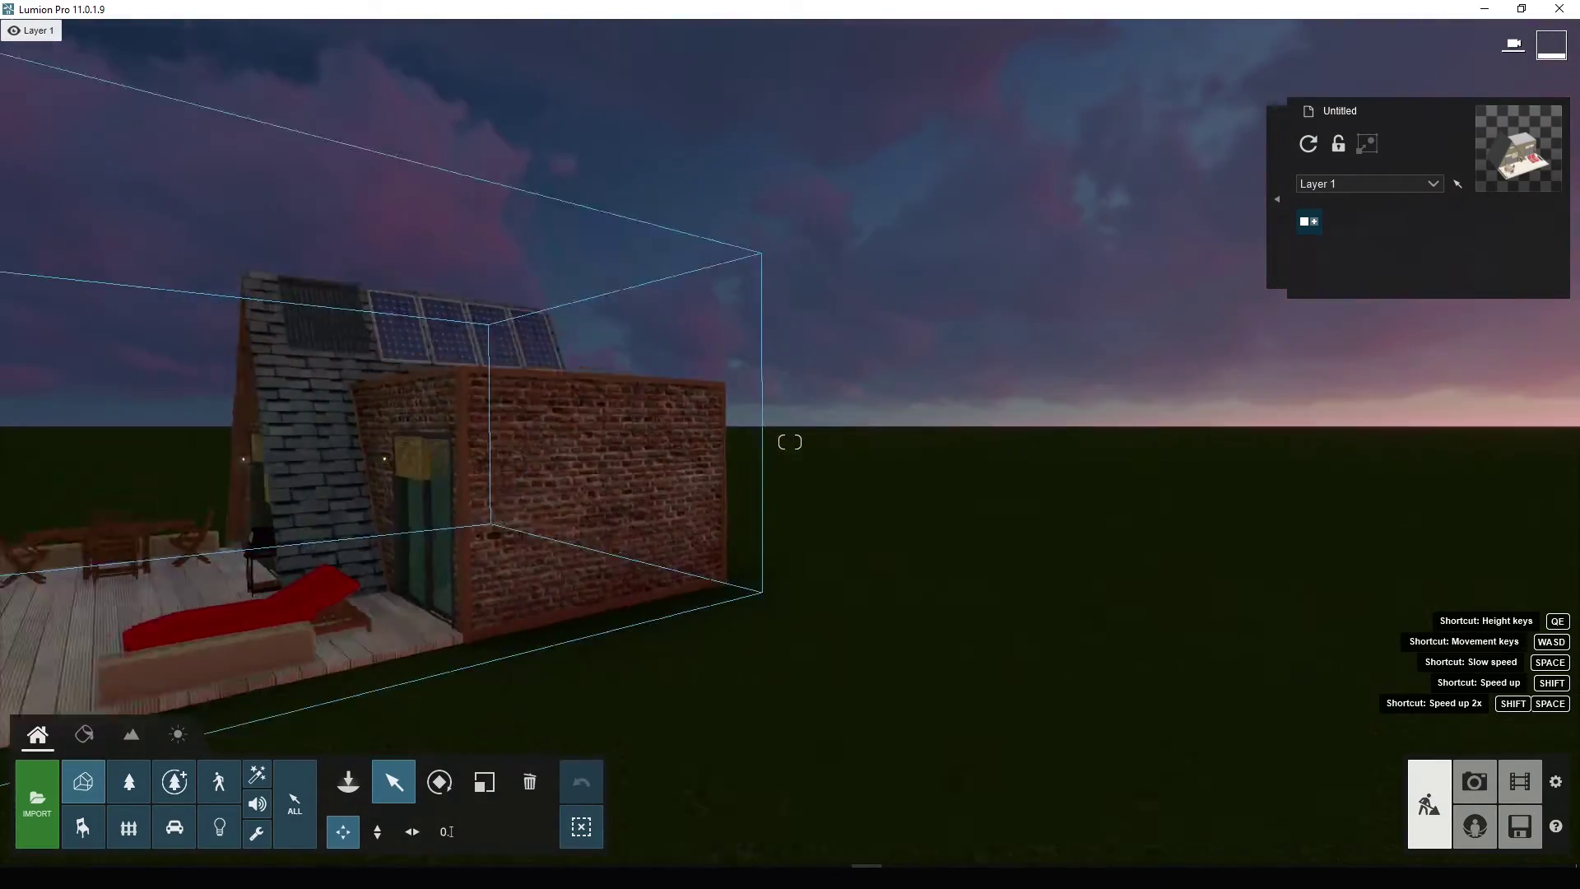
{"action": "right_click_drag", "start_coordinate": [789, 442], "coordinate": [378, 477]}
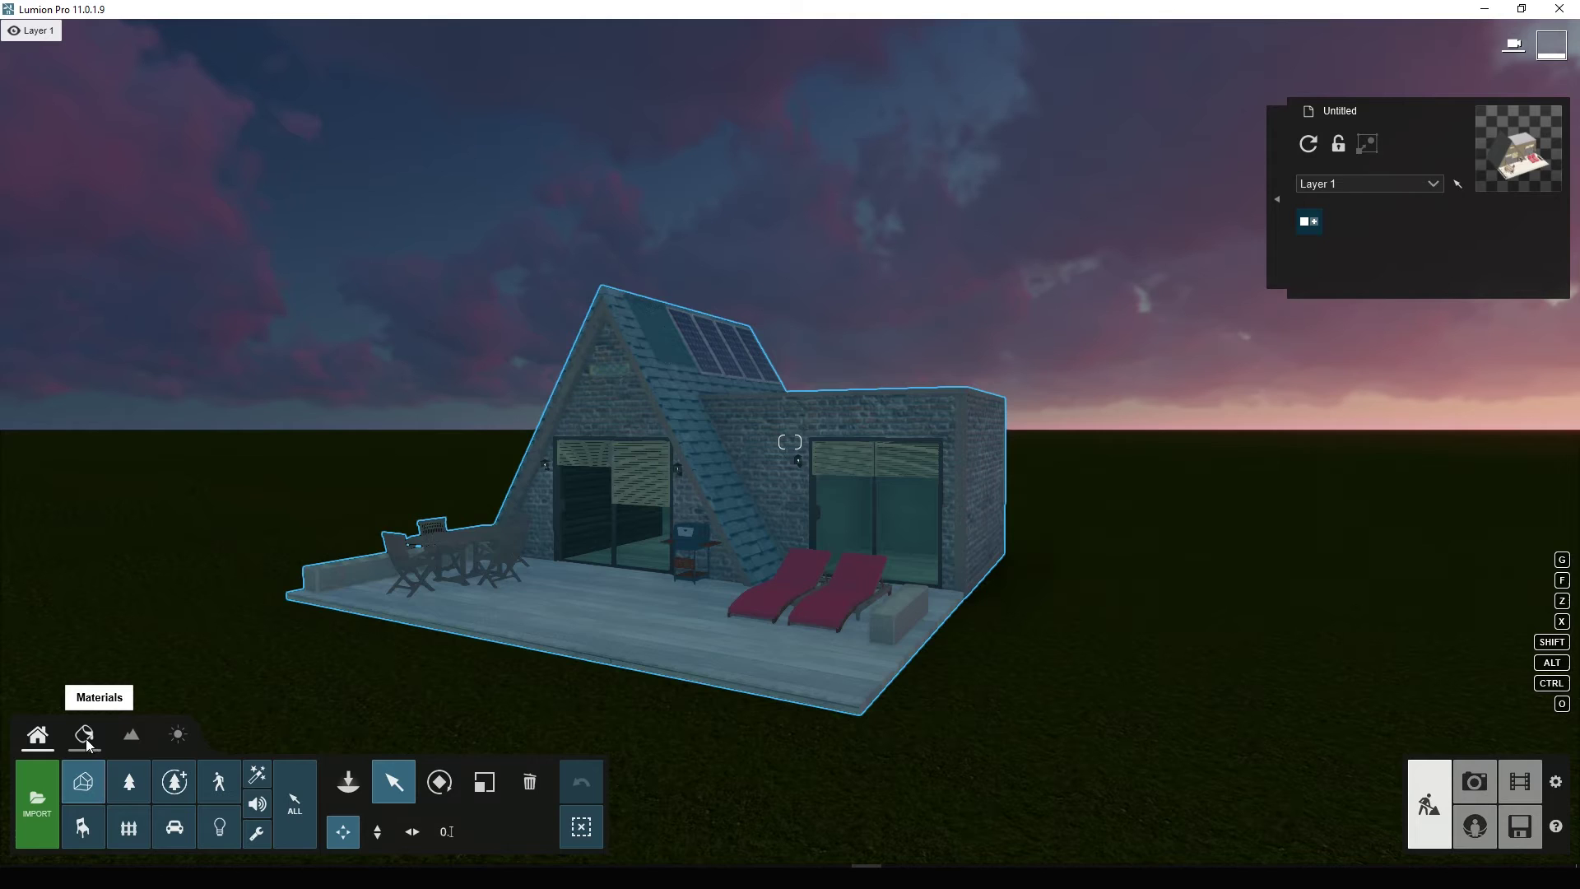
Step: Fly the viewpoint in and out with WASD to get closer to the house
{"action": "left_click", "coordinate": [86, 736]}
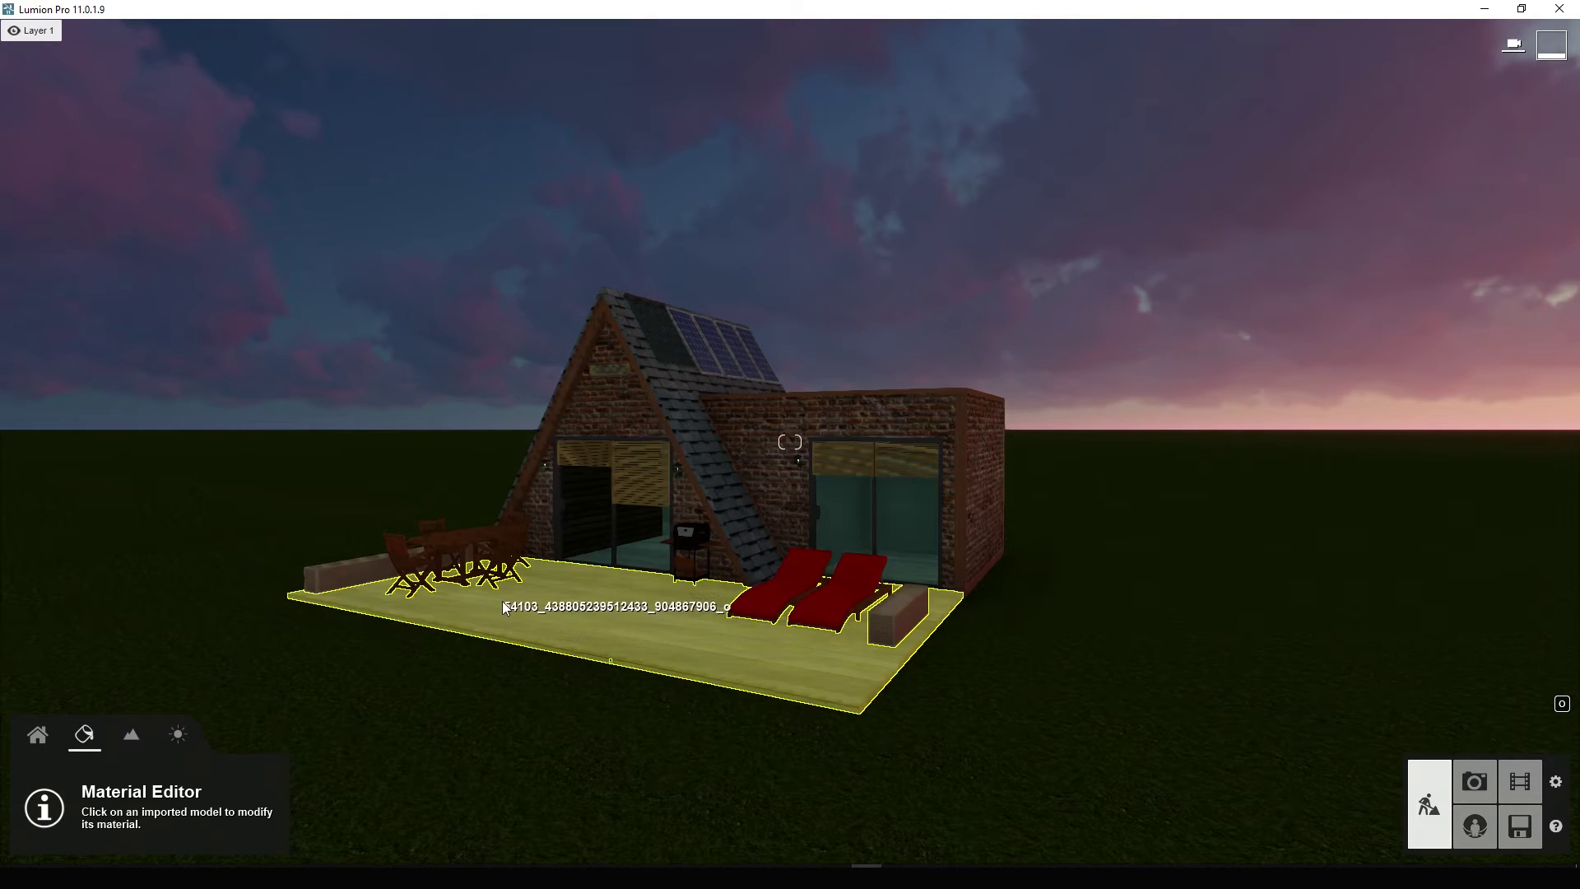
{"action": "key", "text": "w"}
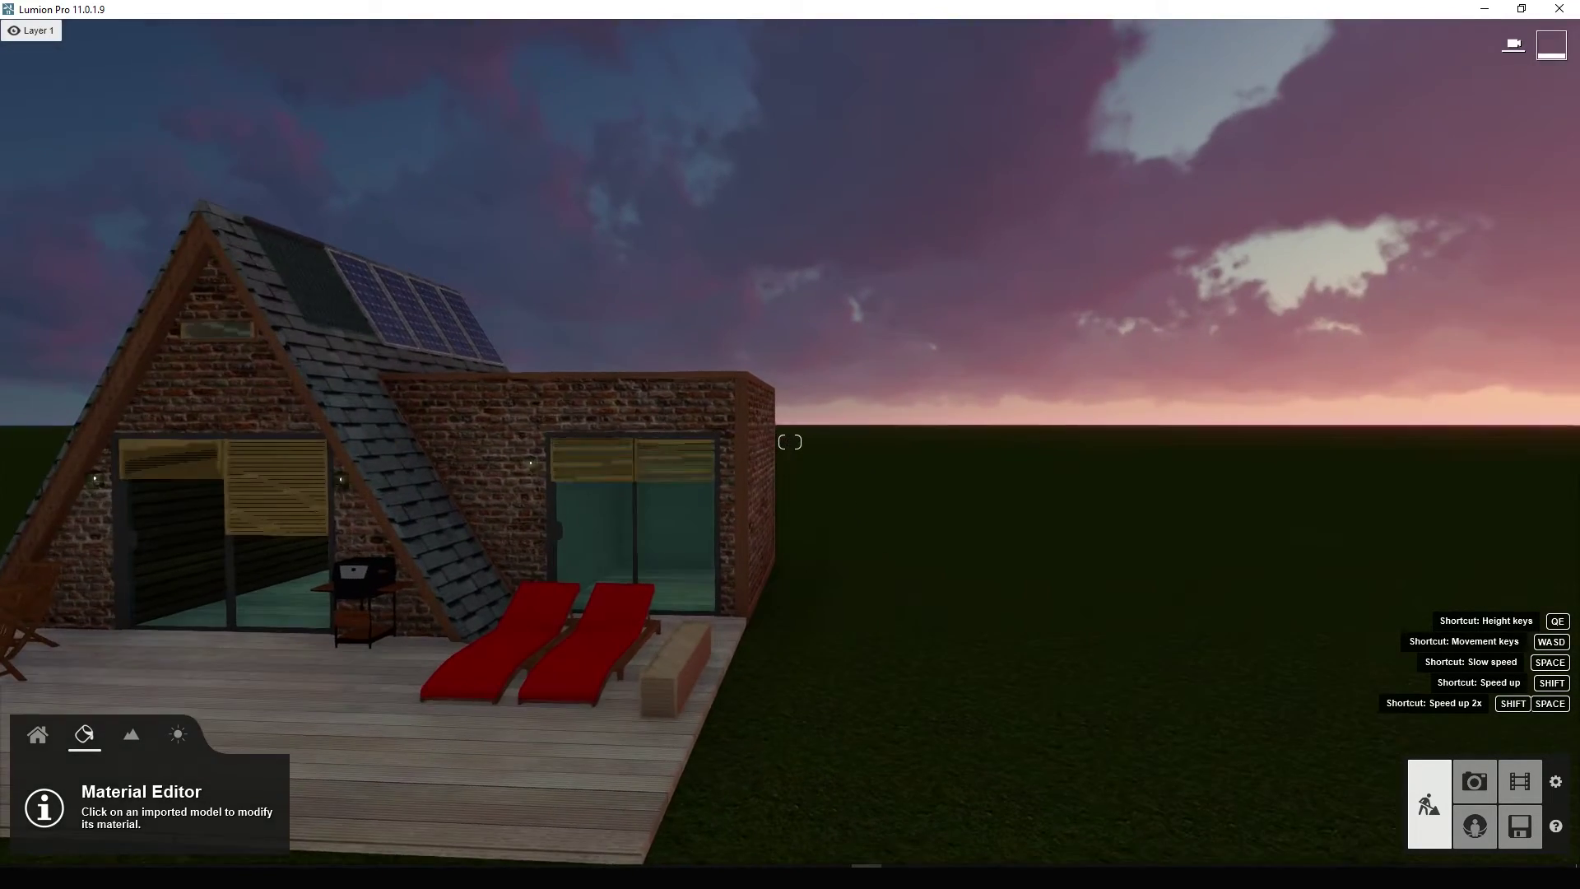
{"action": "key", "text": "s"}
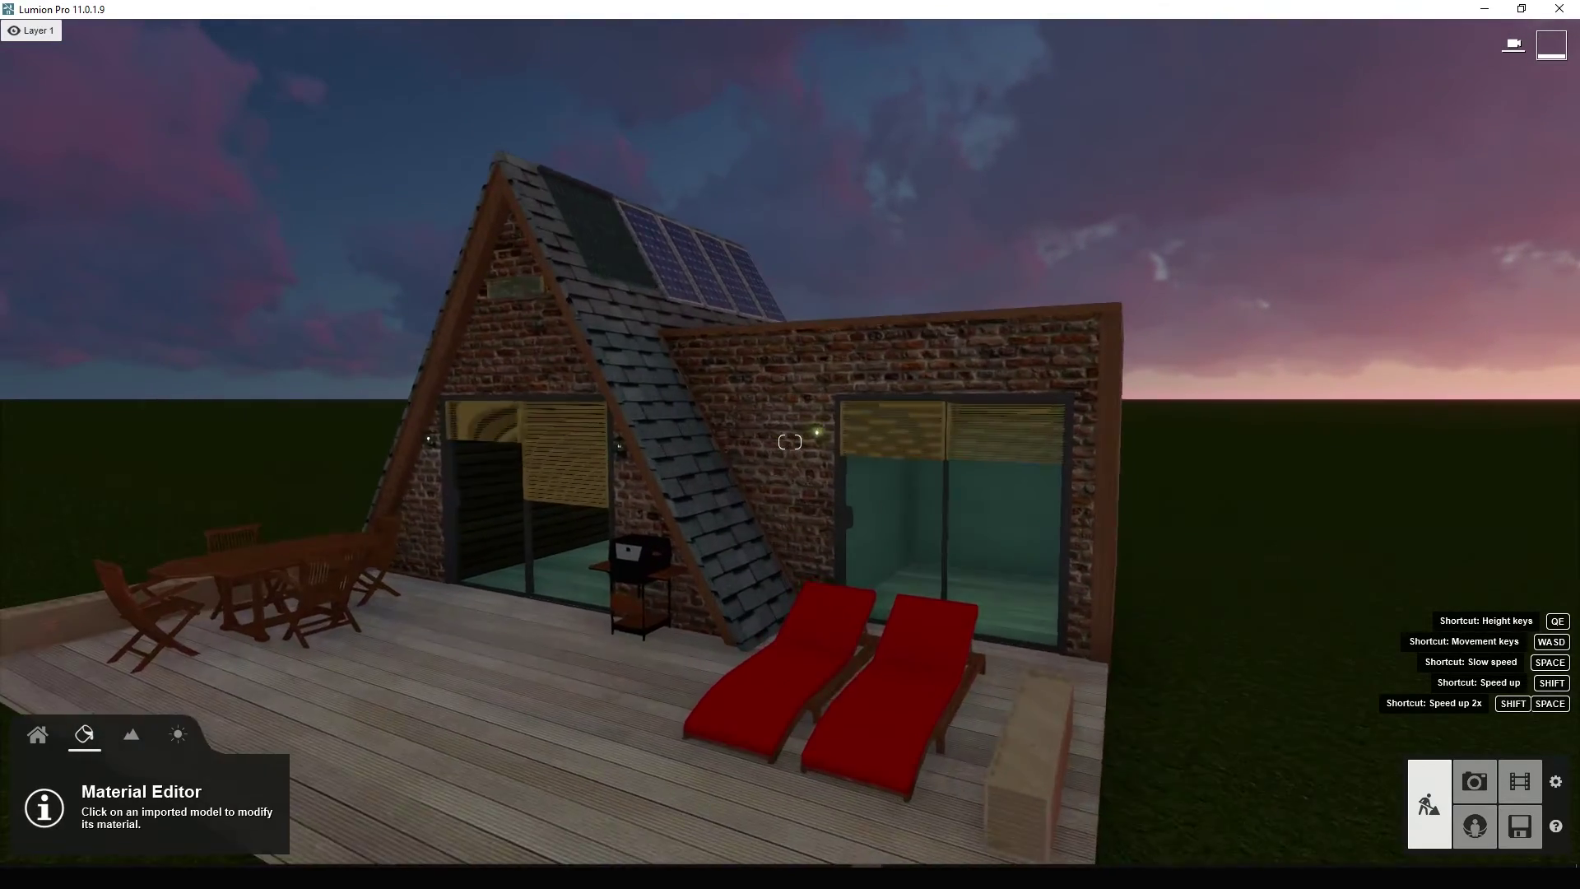
{"action": "key", "text": "s"}
{"action": "key", "text": "w"}
{"action": "key", "text": "s"}
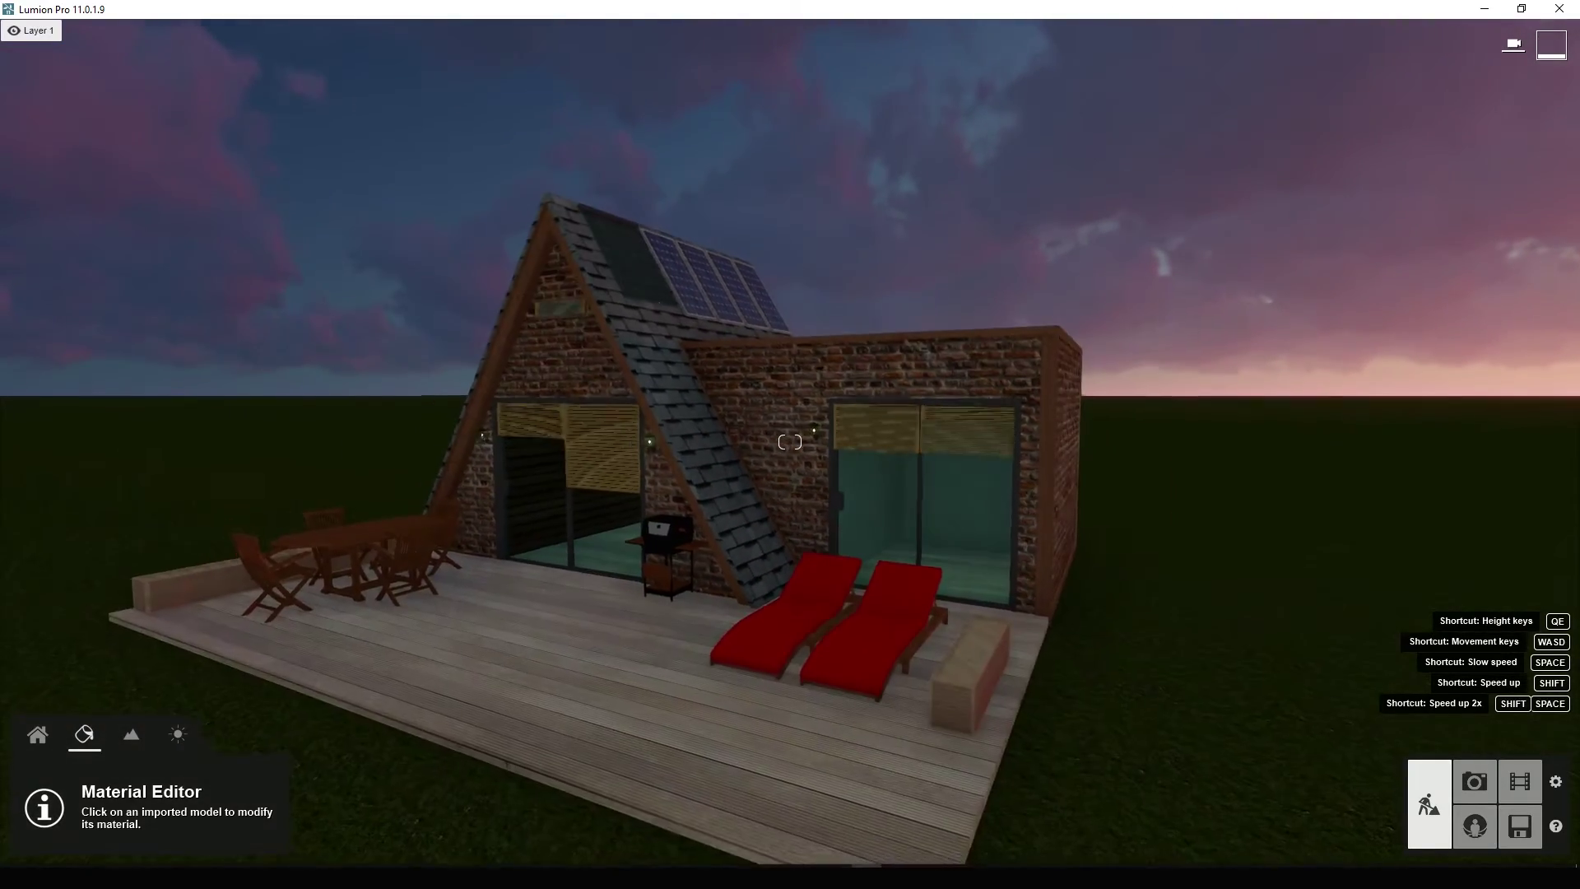
{"action": "key", "text": "w"}
{"action": "key", "text": "s"}
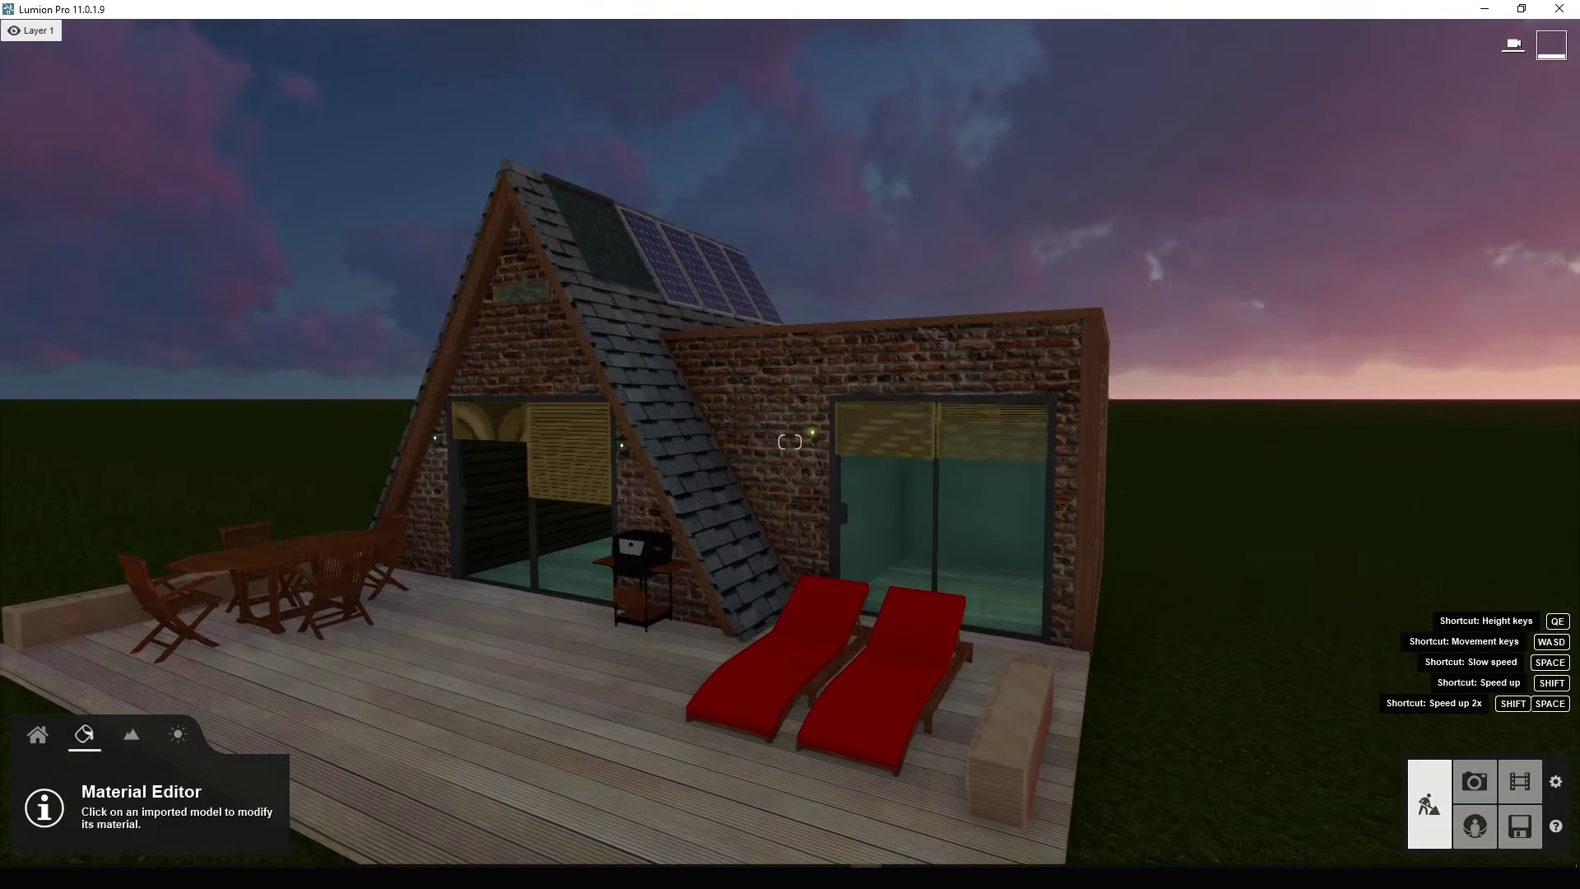
{"action": "key", "text": "w"}
{"action": "key", "text": "s"}
{"action": "key", "text": "w"}
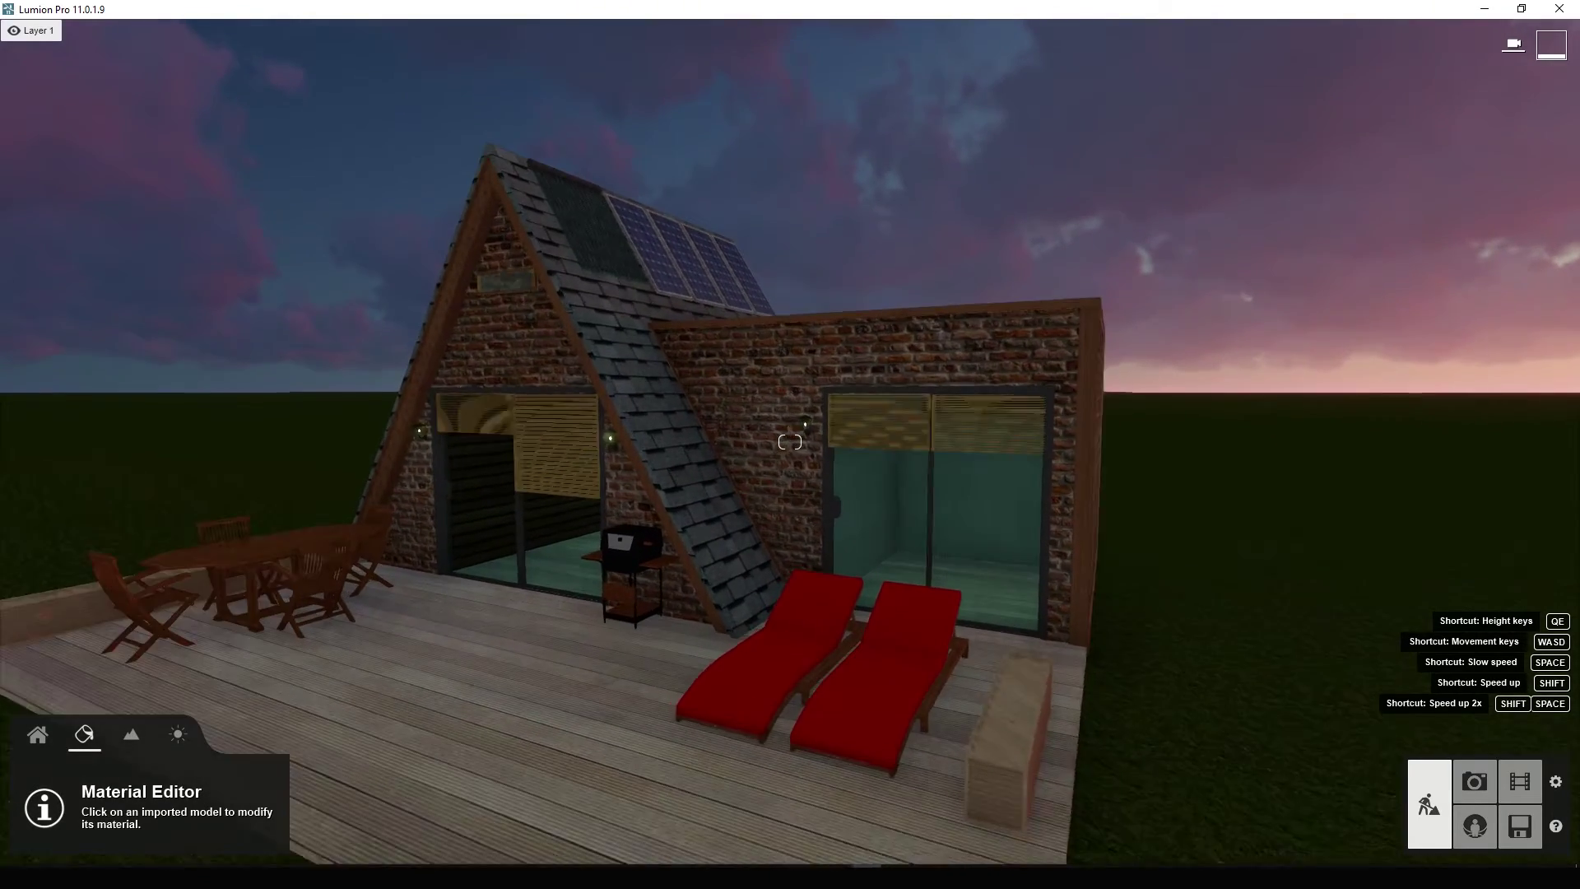
{"action": "key", "text": "s"}
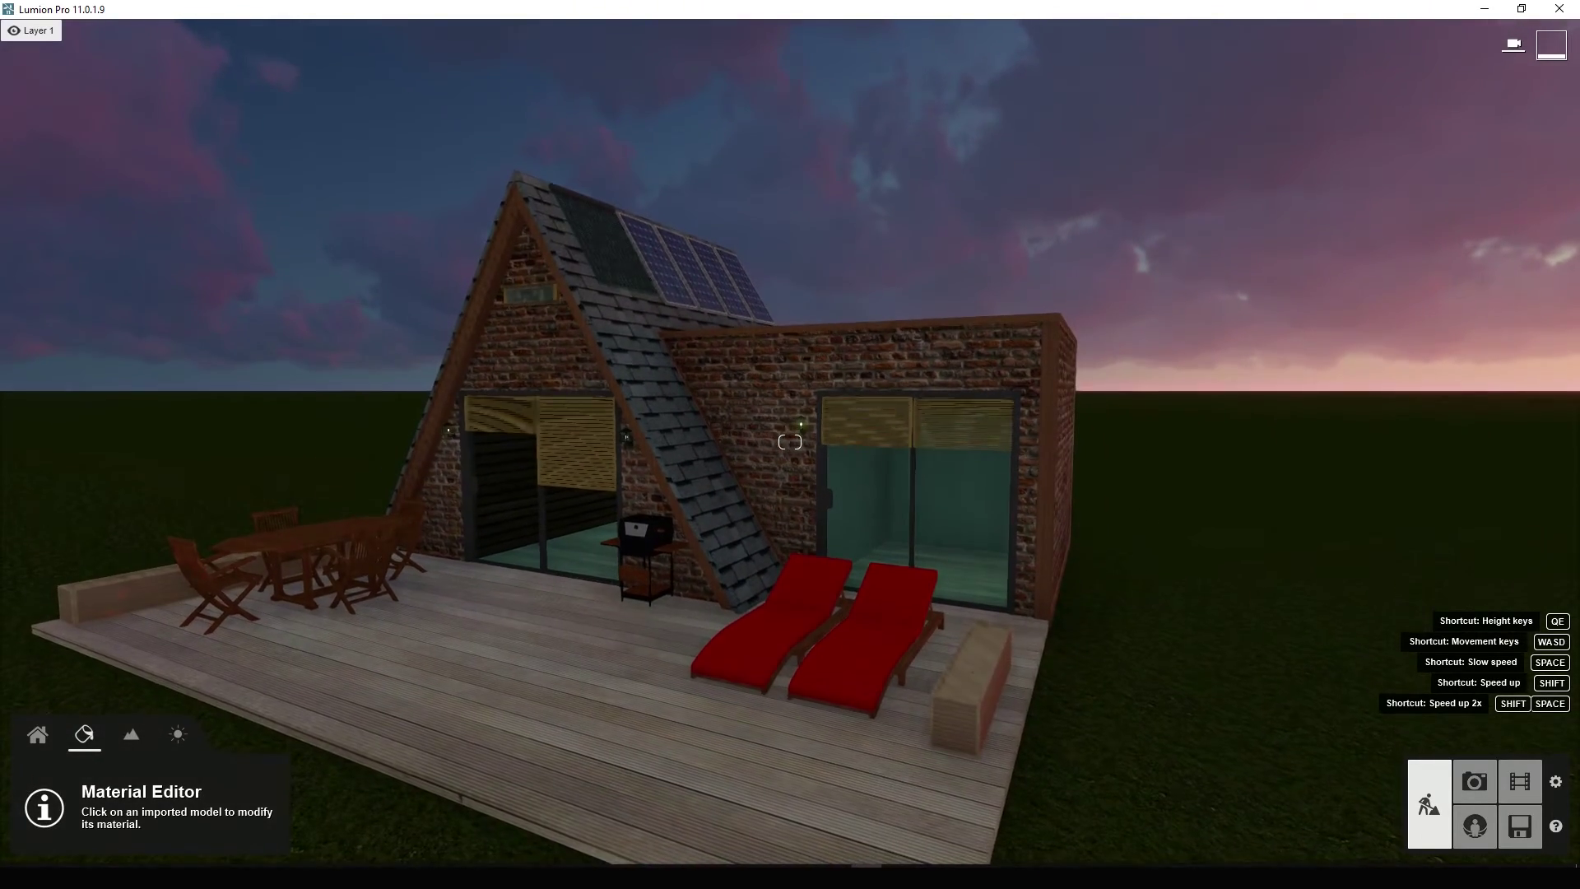
{"action": "key", "text": "w"}
{"action": "key", "text": "s"}
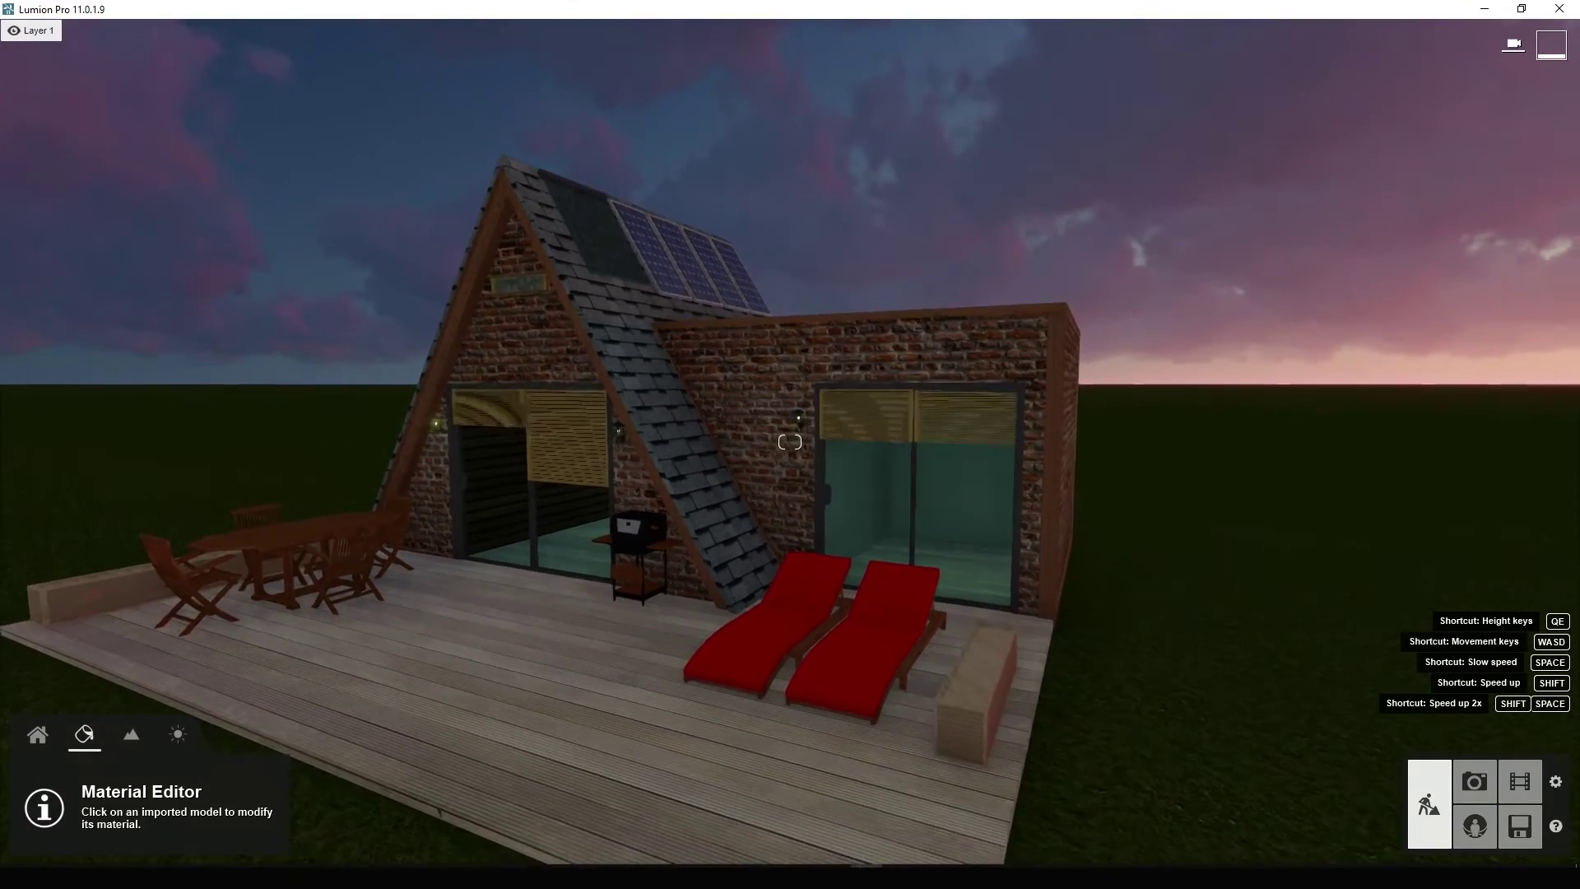
{"action": "key", "text": "d"}
{"action": "key", "text": "s"}
{"action": "key", "text": "a"}
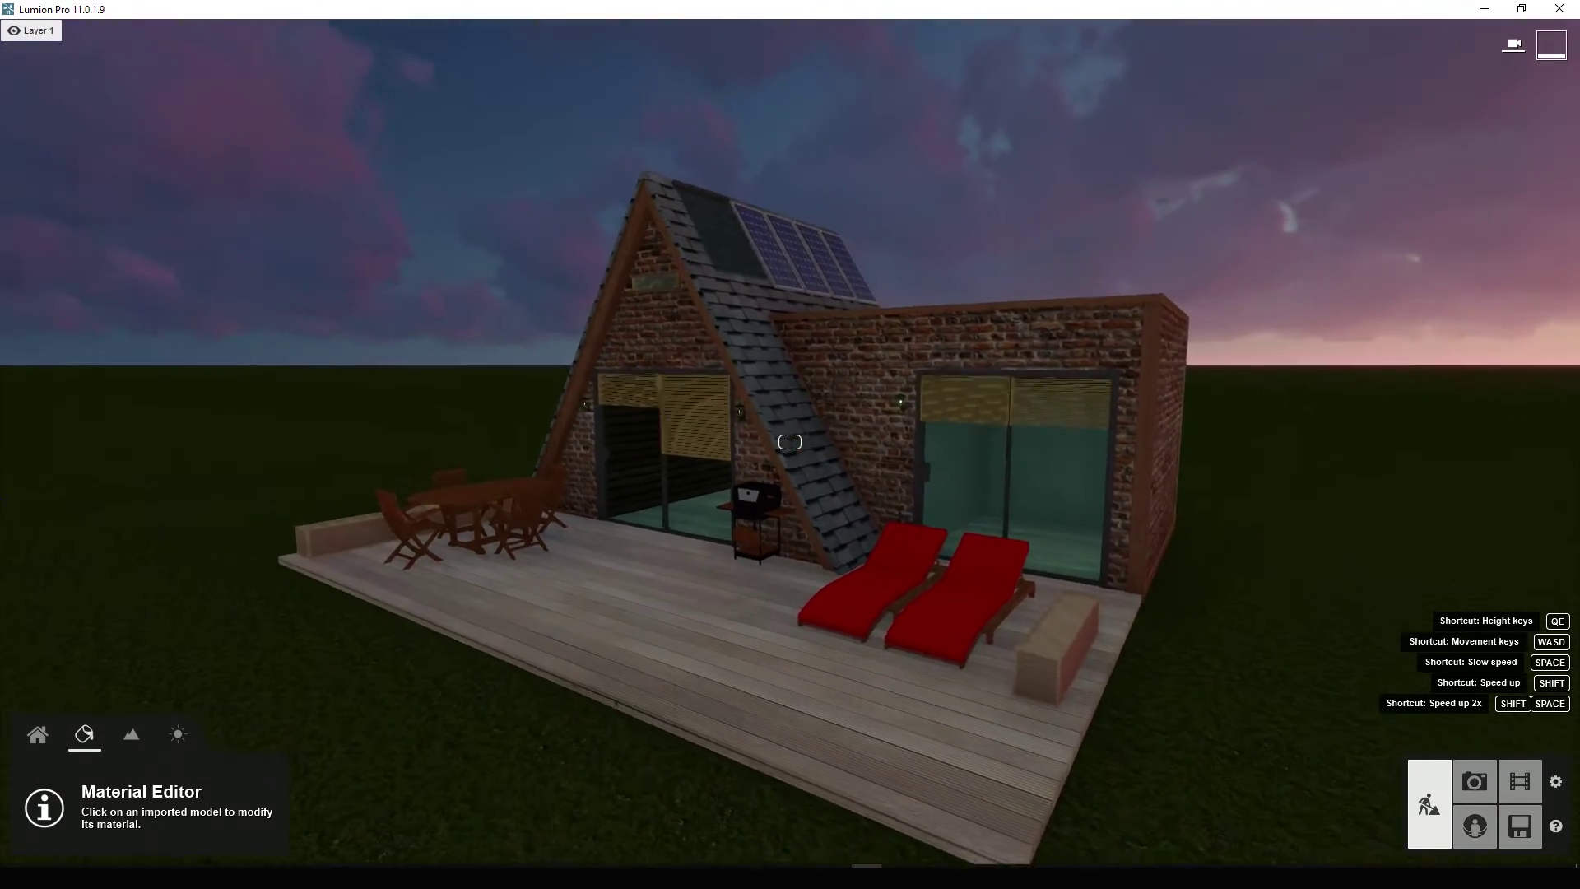
{"action": "key", "text": "w"}
{"action": "key", "text": "d"}
{"action": "key", "text": "a"}
{"action": "key", "text": "s"}
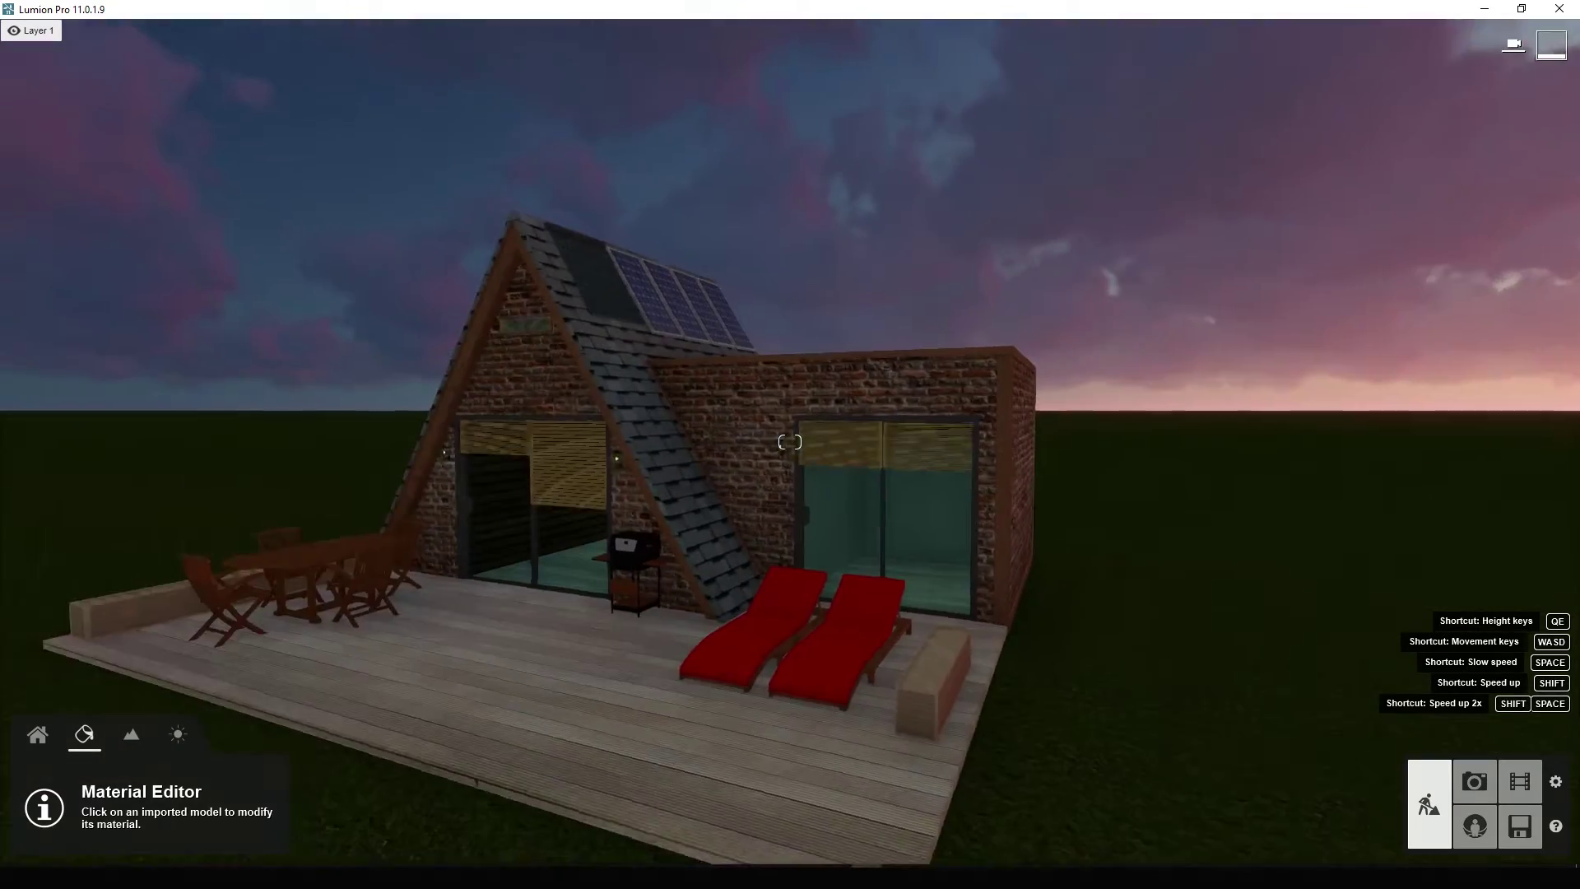
{"action": "key", "text": "w"}
Step: Frame the whole house and deck from the side, then enter Photo mode
{"action": "key", "text": "d"}
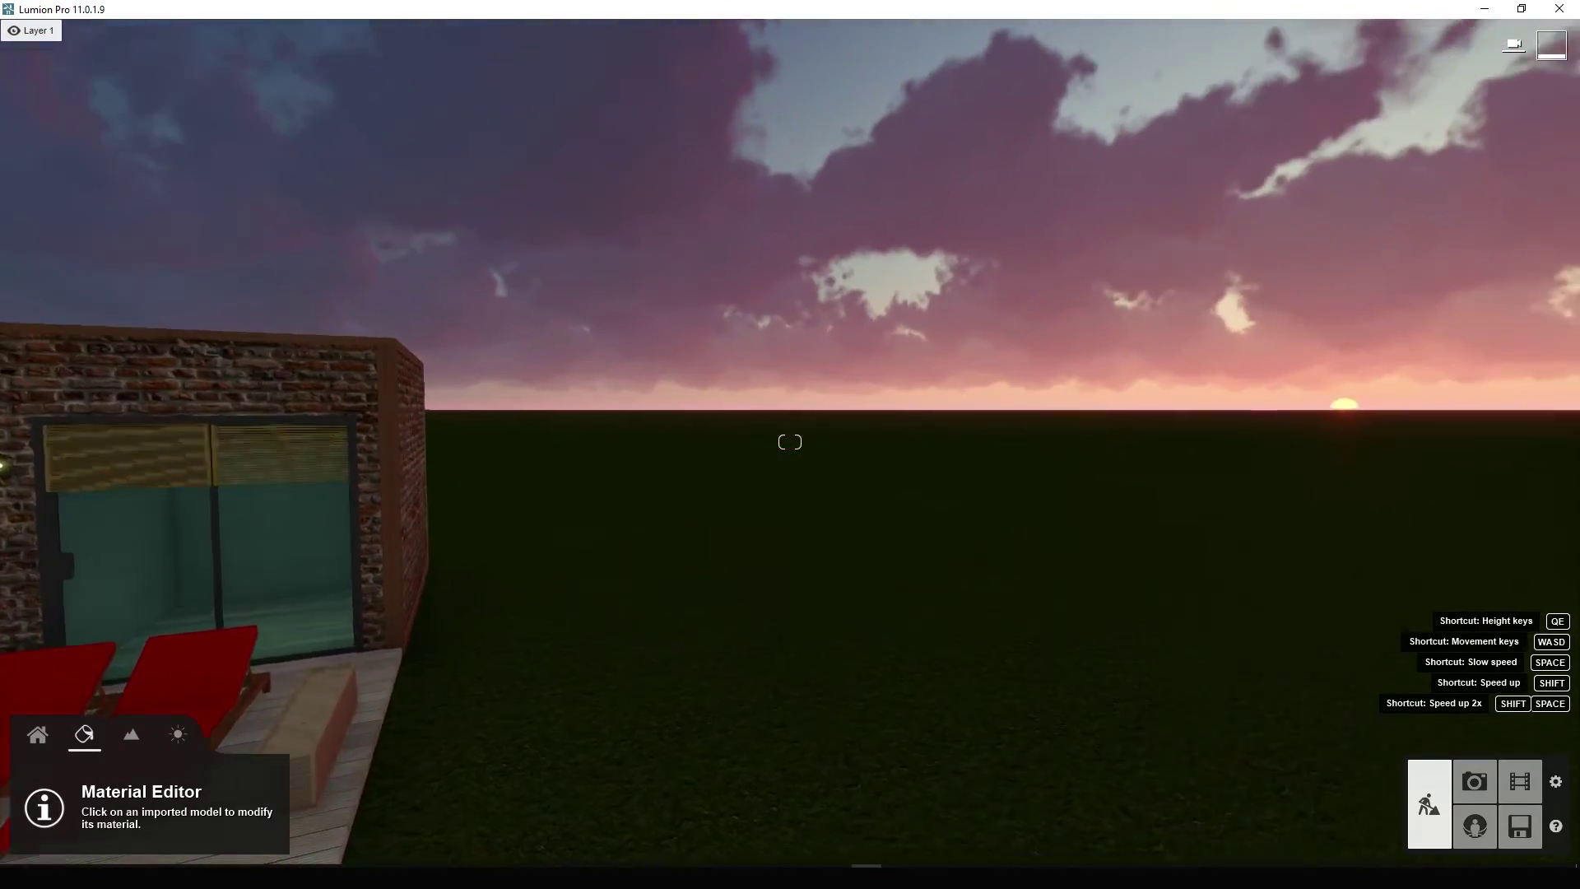
{"action": "key", "text": "a"}
{"action": "key", "text": "s"}
{"action": "key", "text": "a"}
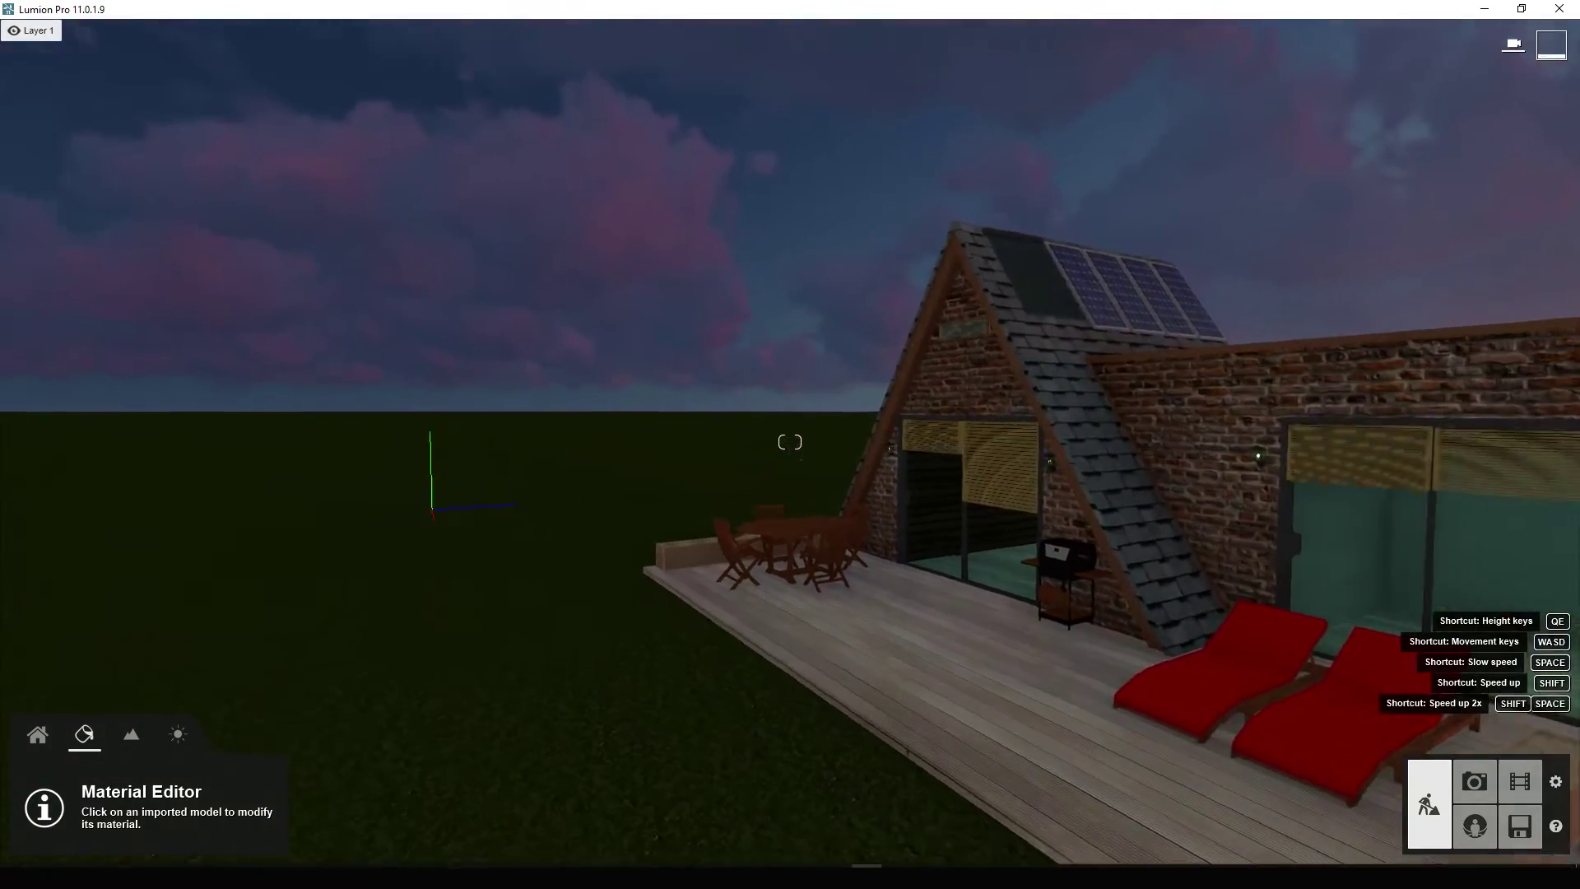
{"action": "key", "text": "d"}
{"action": "key", "text": "w"}
{"action": "key", "text": "s"}
{"action": "right_click_drag", "start_coordinate": [740, 625], "coordinate": [518, 624]}
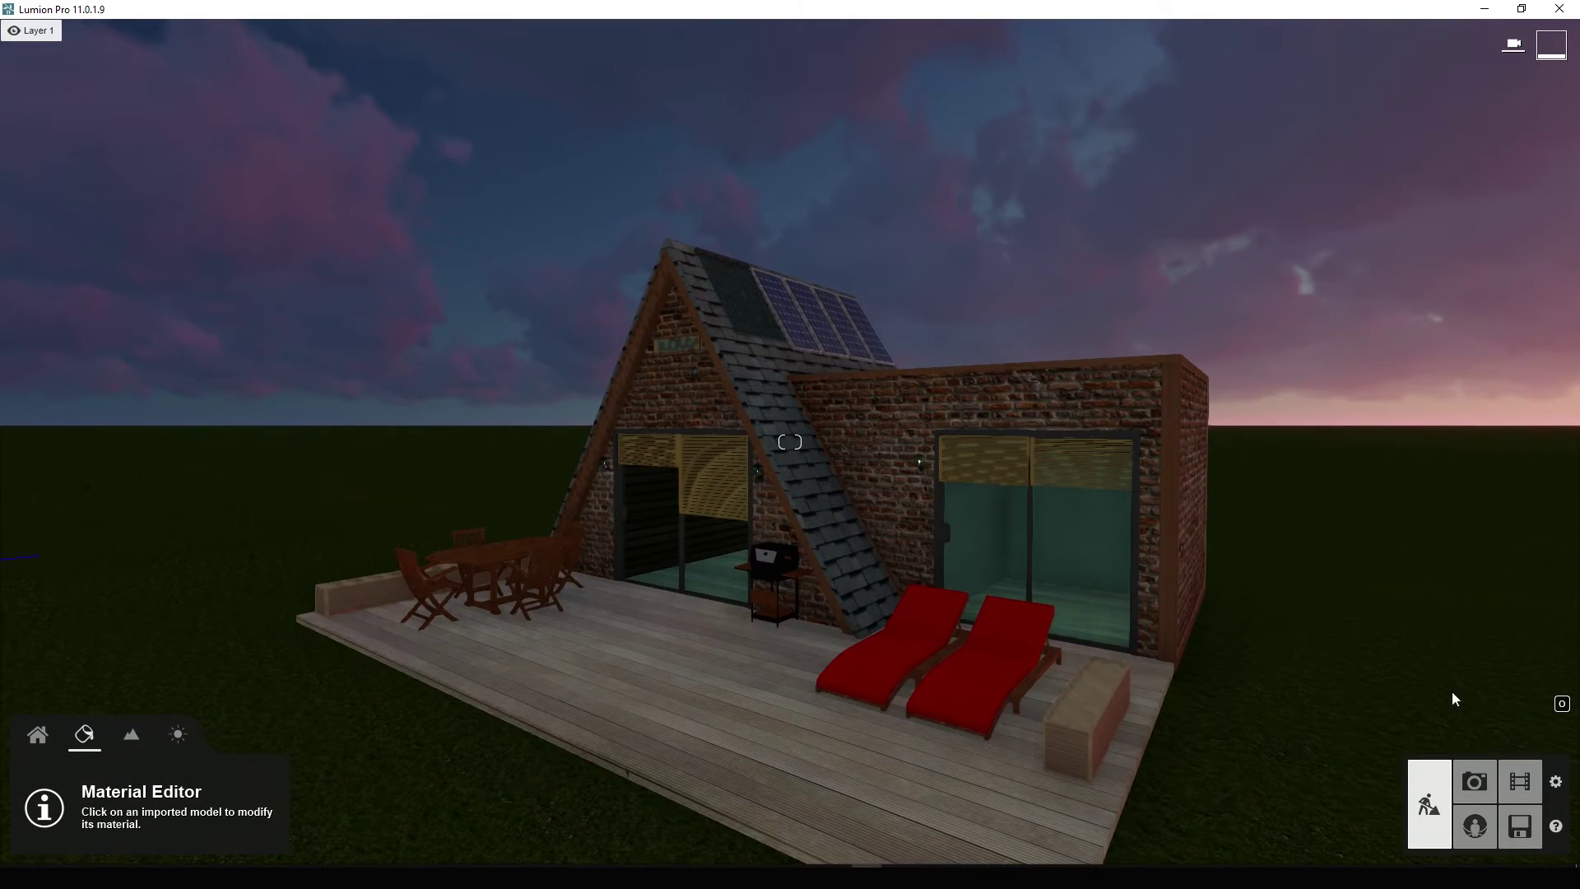
{"action": "key", "text": "s"}
{"action": "key", "text": "w"}
{"action": "key", "text": "d"}
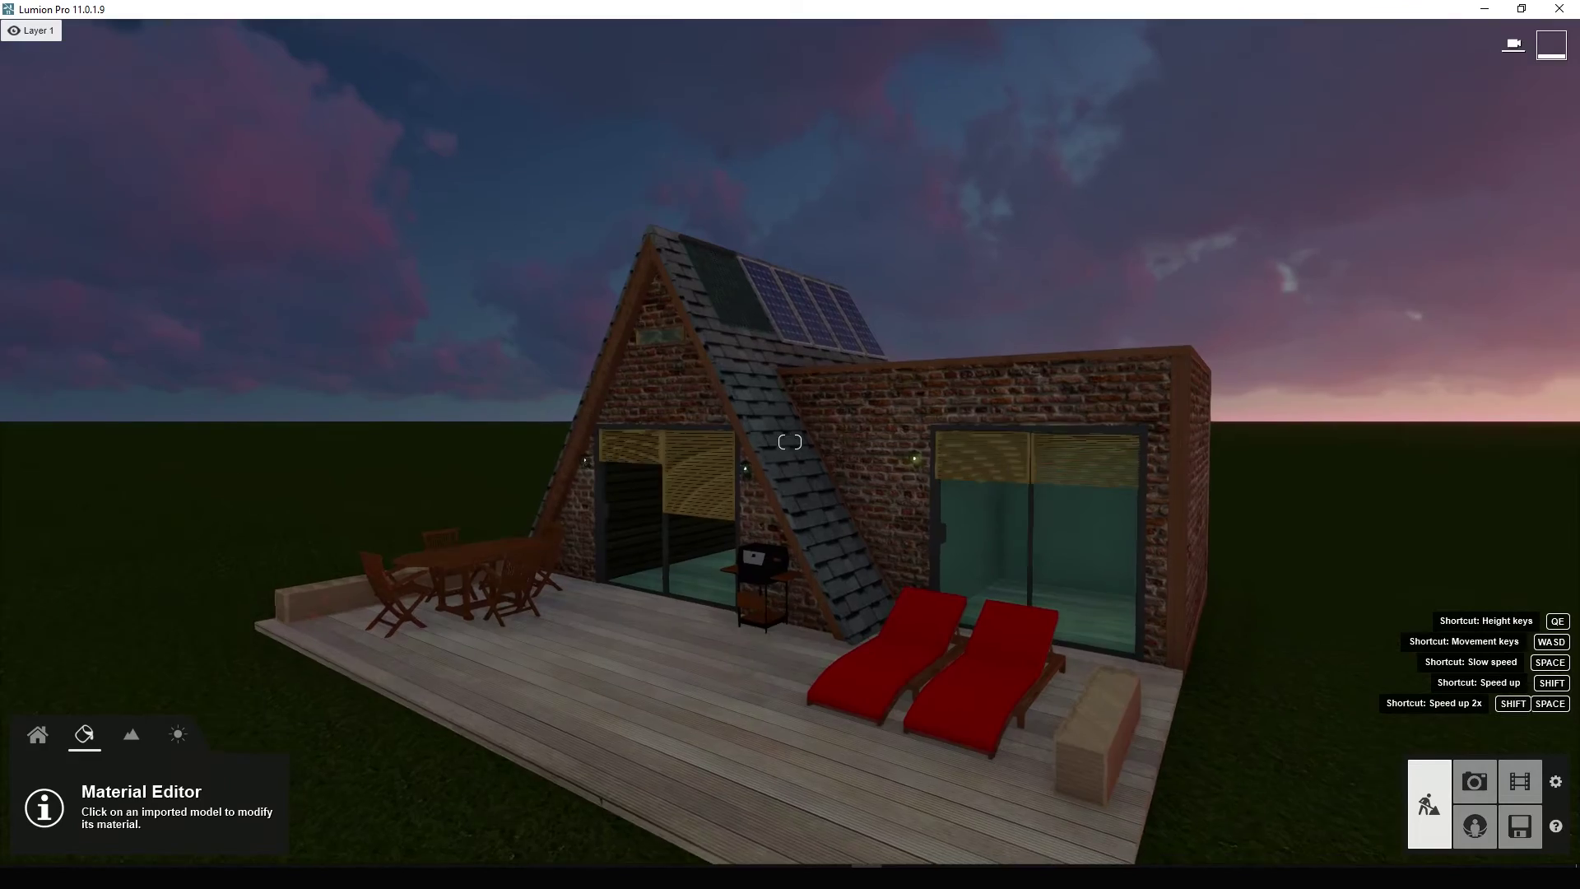
{"action": "key", "text": "w"}
{"action": "key", "text": "s"}
{"action": "right_click_drag", "start_coordinate": [741, 494], "coordinate": [731, 490]}
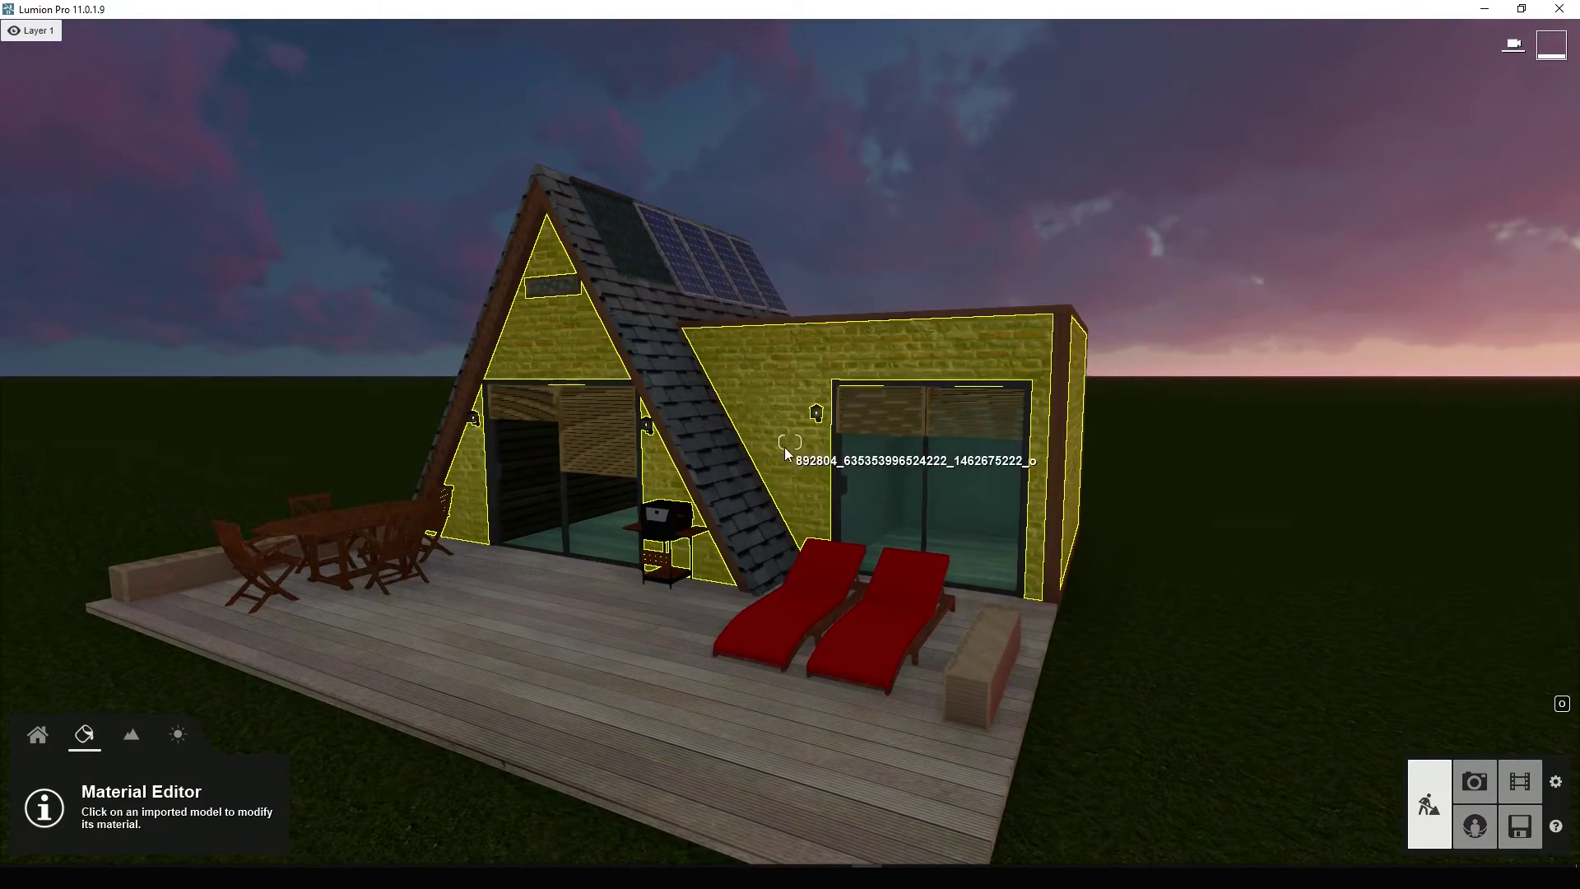
{"action": "key", "text": "s"}
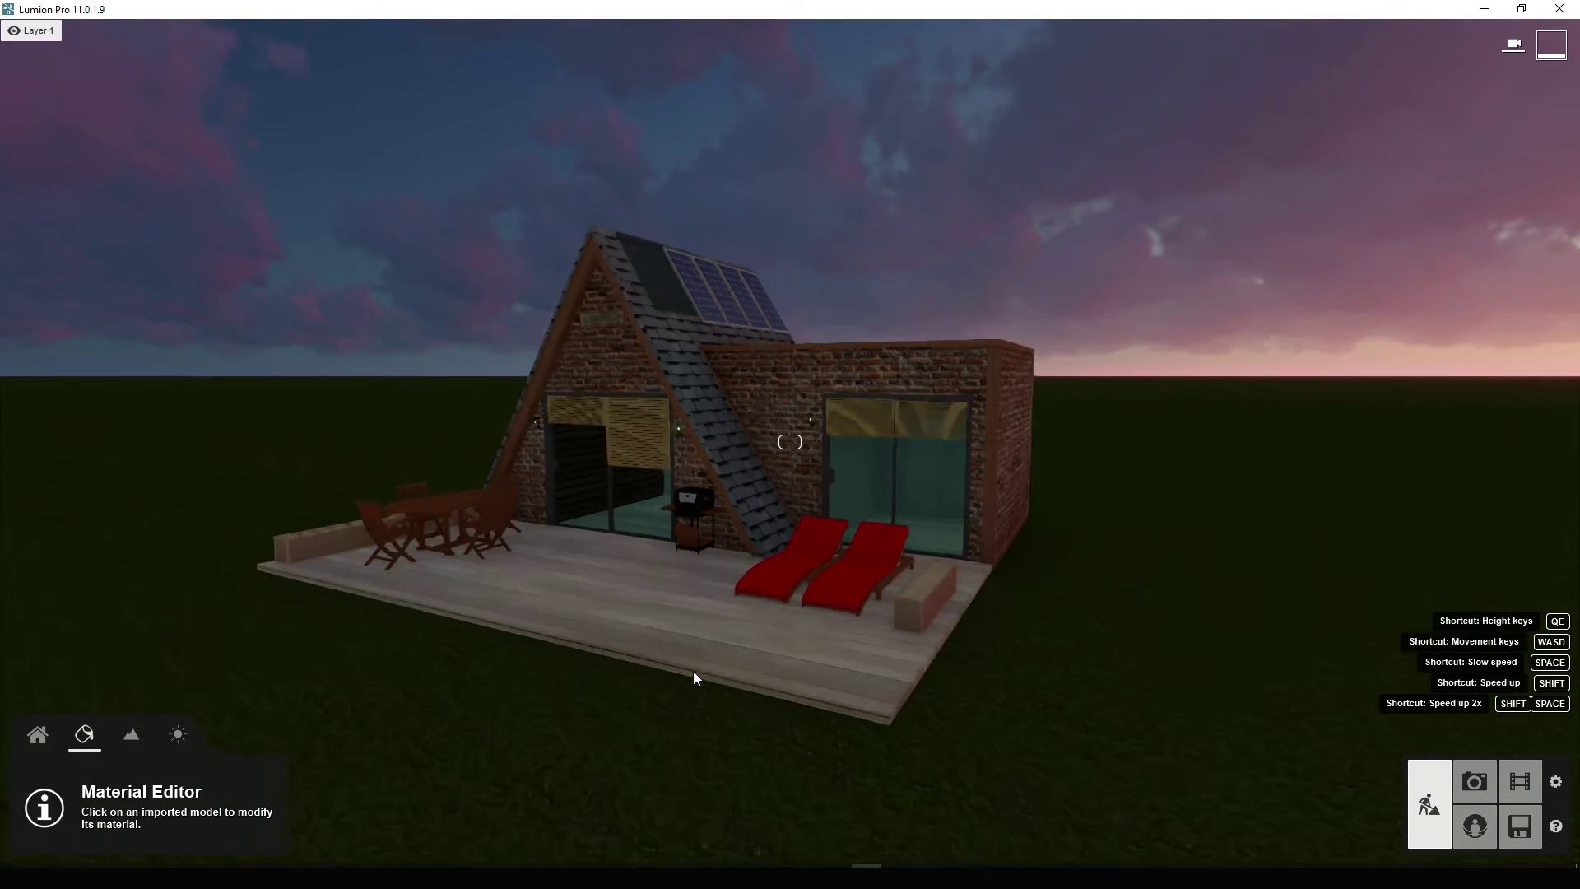
{"action": "key", "text": "w"}
{"action": "key", "text": "s"}
{"action": "key", "text": "w"}
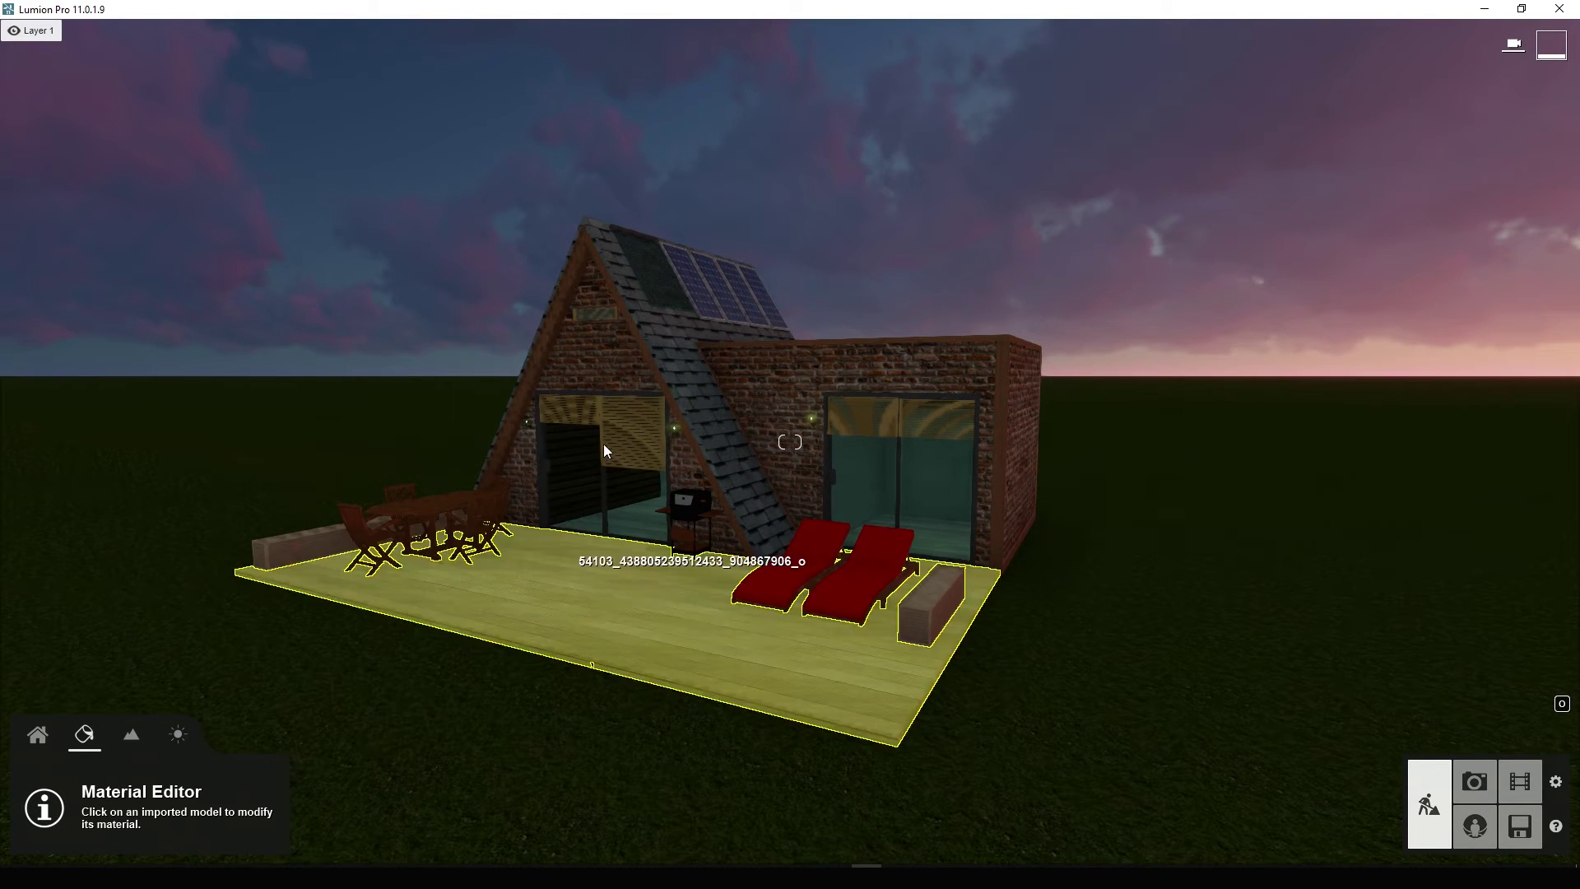
{"action": "left_click", "coordinate": [1473, 790]}
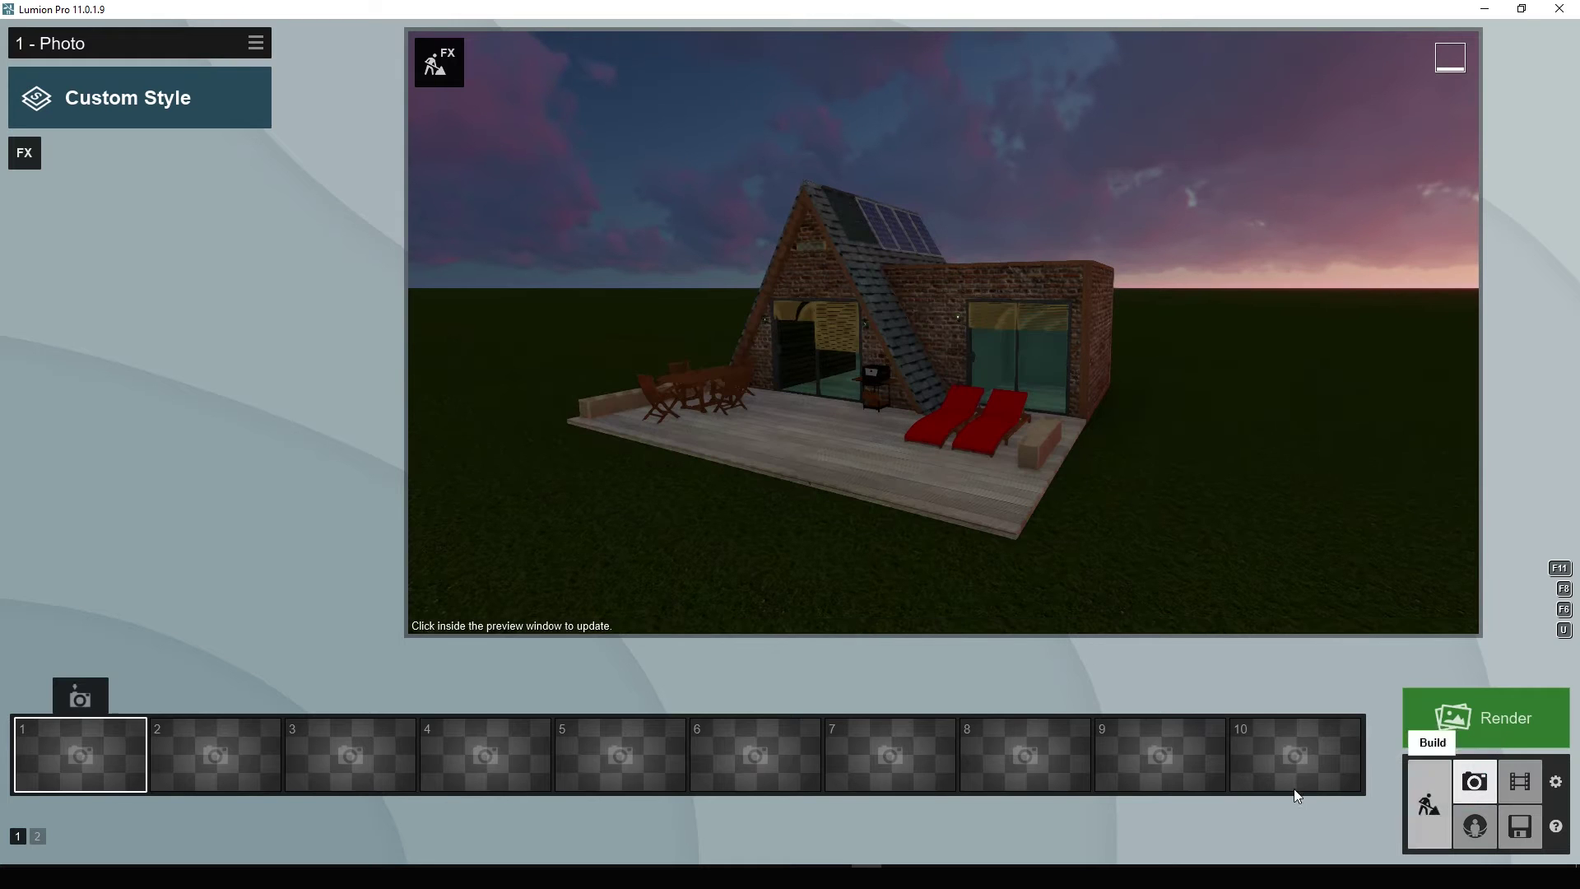
Step: Frame a close deck view and store it as photo 1
{"action": "scroll", "coordinate": [861, 437], "scroll_direction": "up", "scroll_amount": 5}
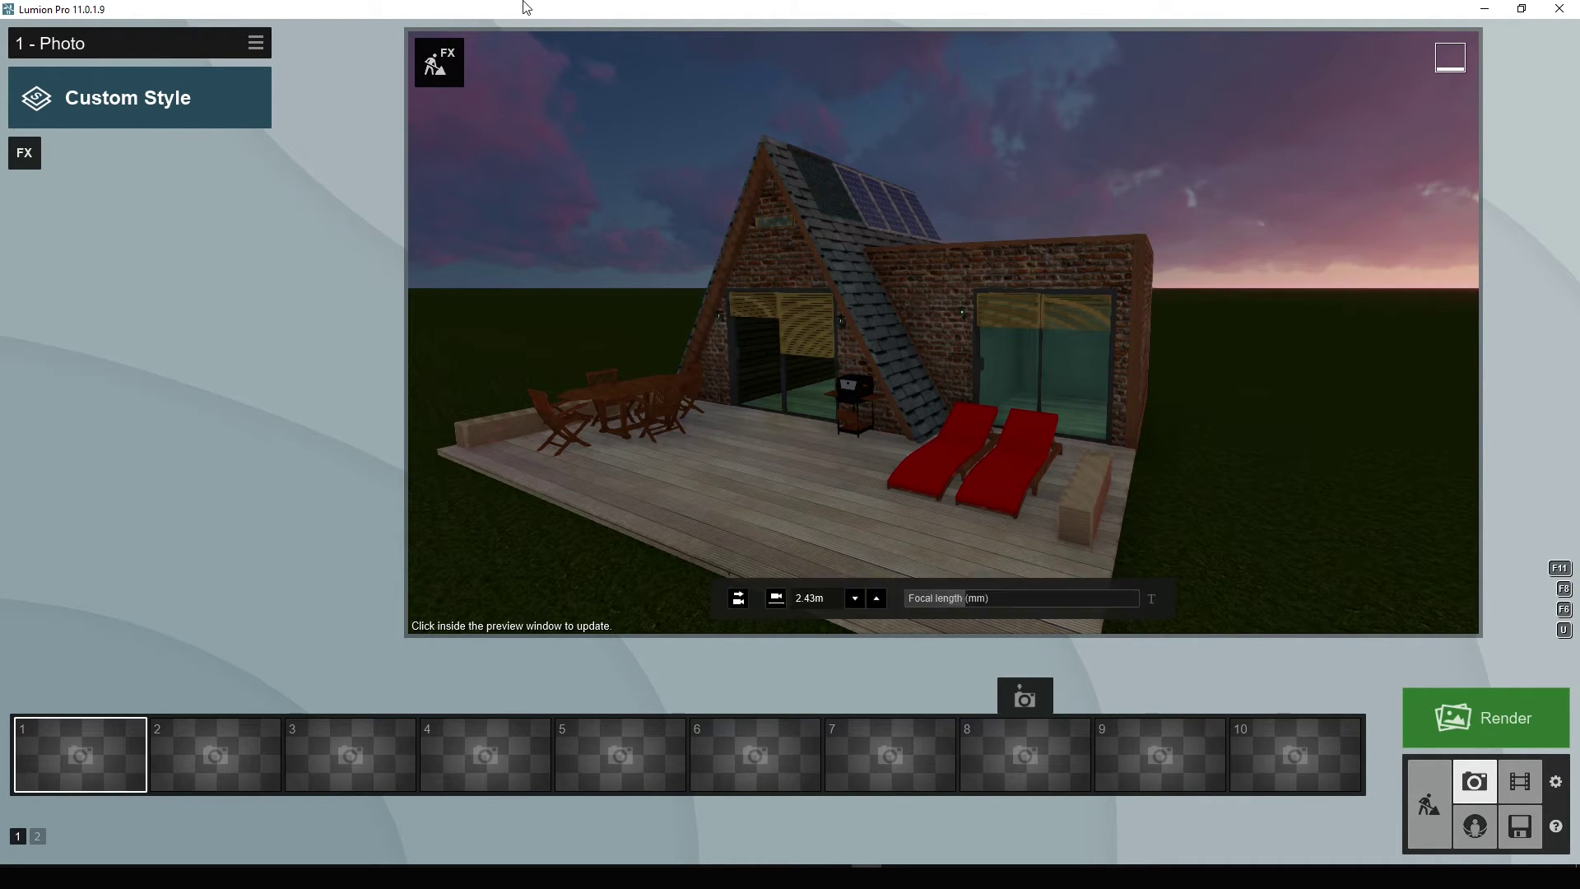
{"action": "scroll", "coordinate": [851, 387], "scroll_direction": "down", "scroll_amount": 3}
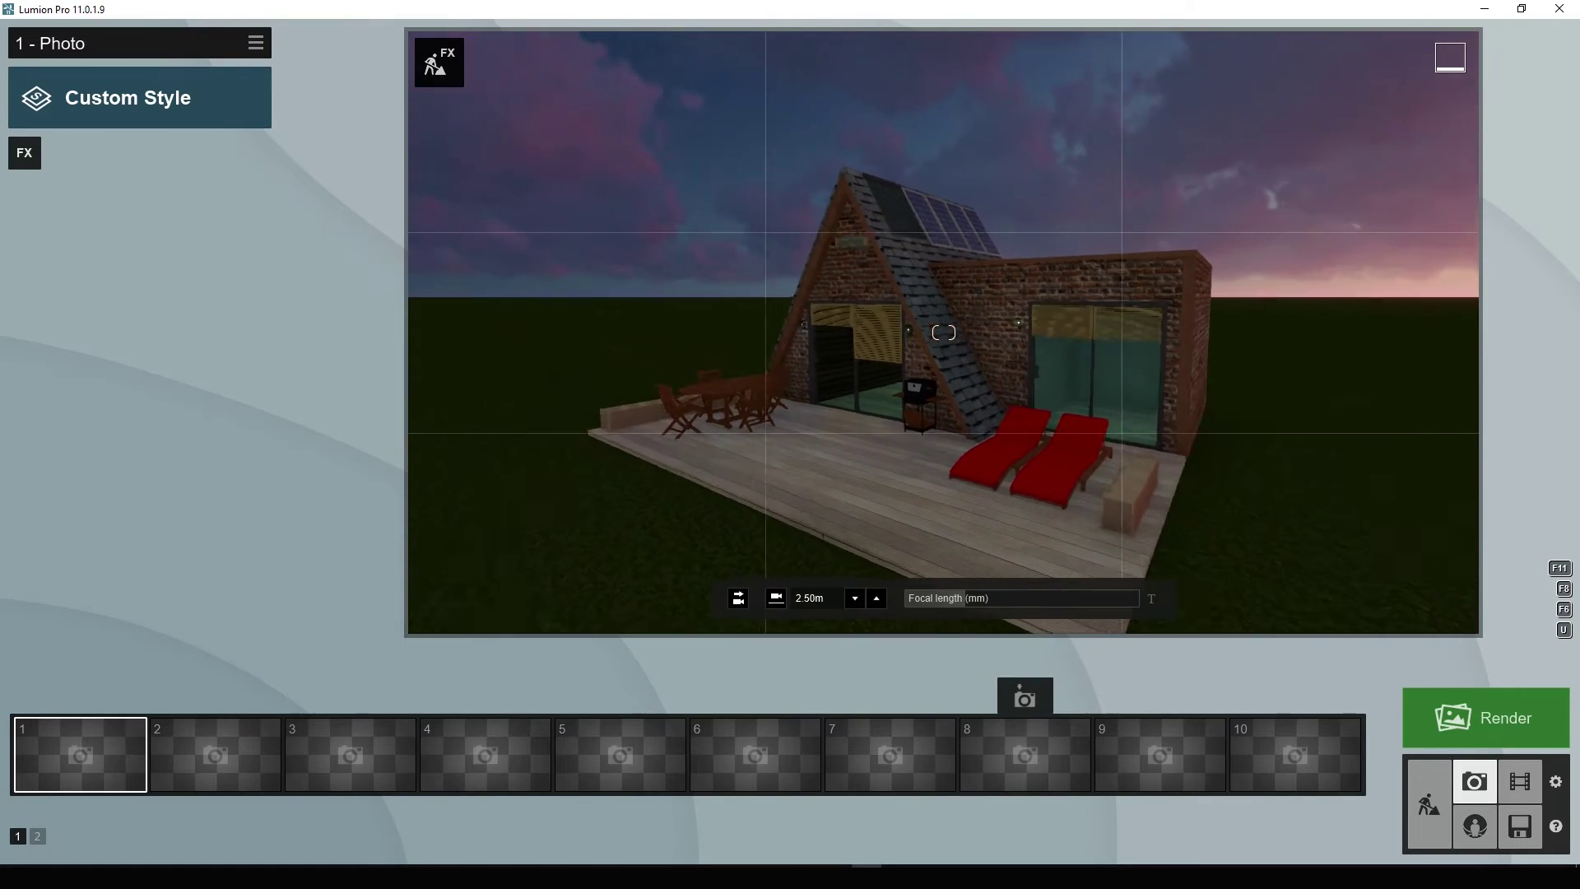
{"action": "right_click_drag", "start_coordinate": [890, 412], "coordinate": [890, 413]}
{"action": "scroll", "coordinate": [944, 332], "scroll_direction": "up", "scroll_amount": 3}
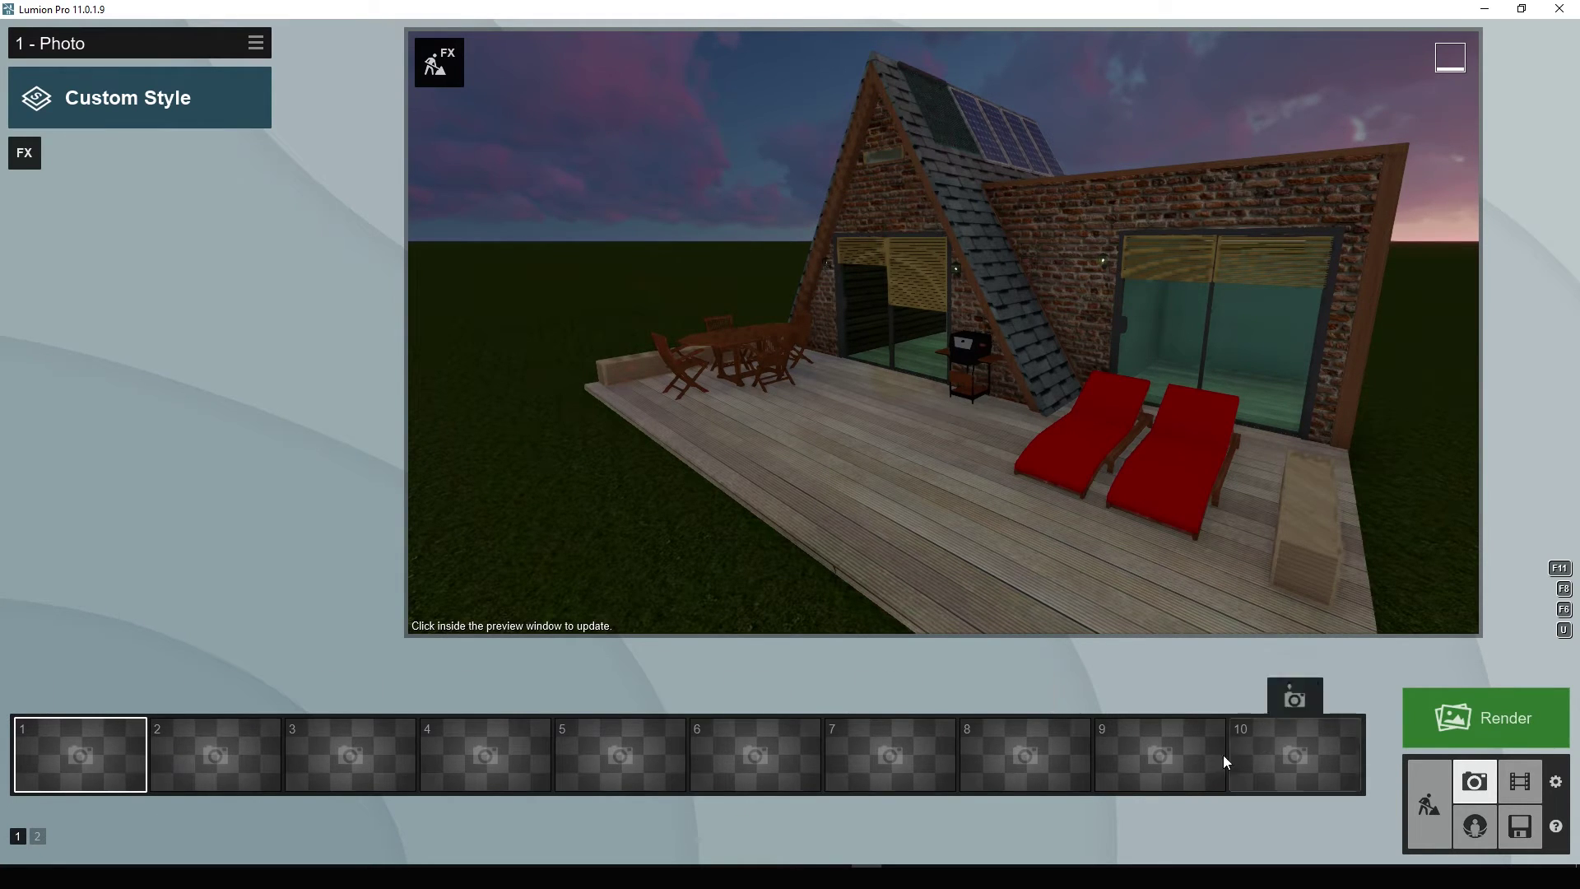
{"action": "mouse_move", "coordinate": [79, 754]}
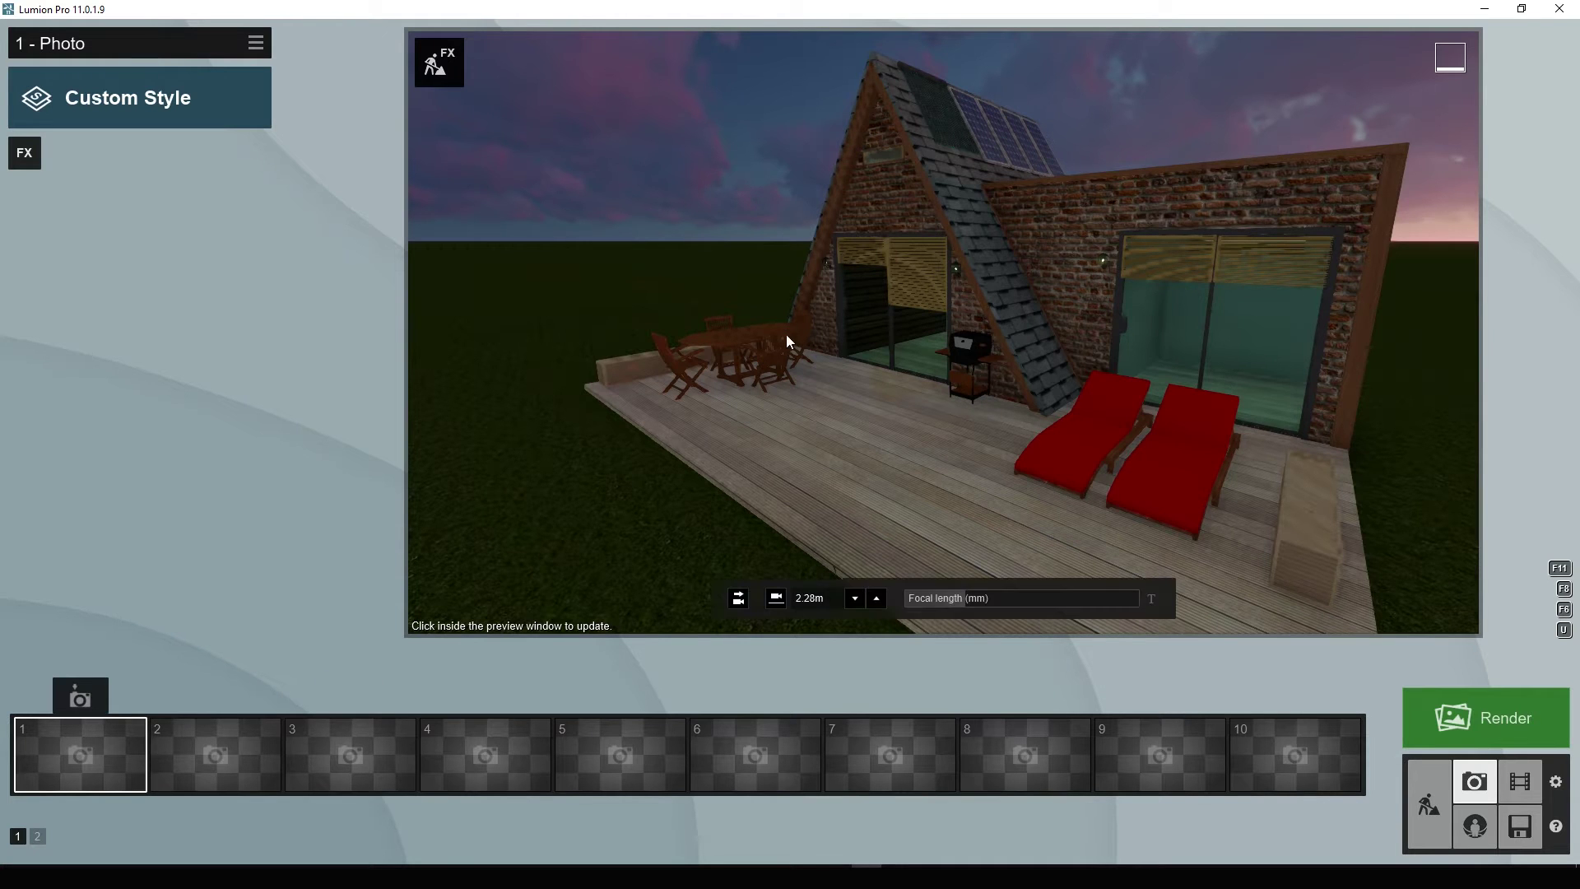
{"action": "scroll", "coordinate": [543, 367], "scroll_direction": "down", "scroll_amount": 5}
{"action": "right_click_drag", "start_coordinate": [543, 368], "coordinate": [592, 368]}
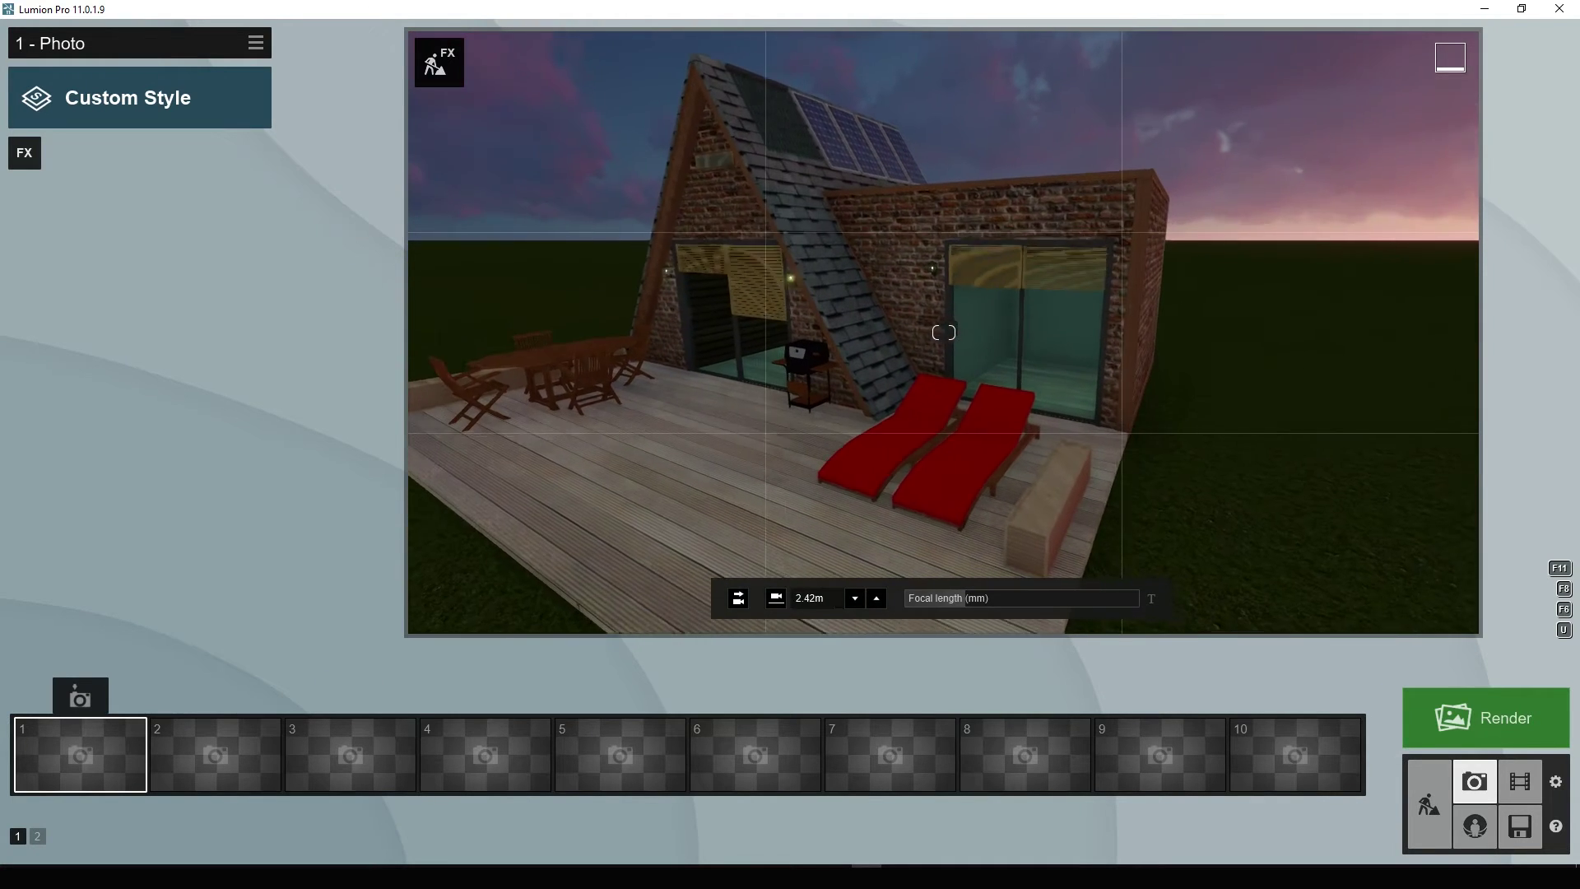
{"action": "left_click", "coordinate": [80, 694]}
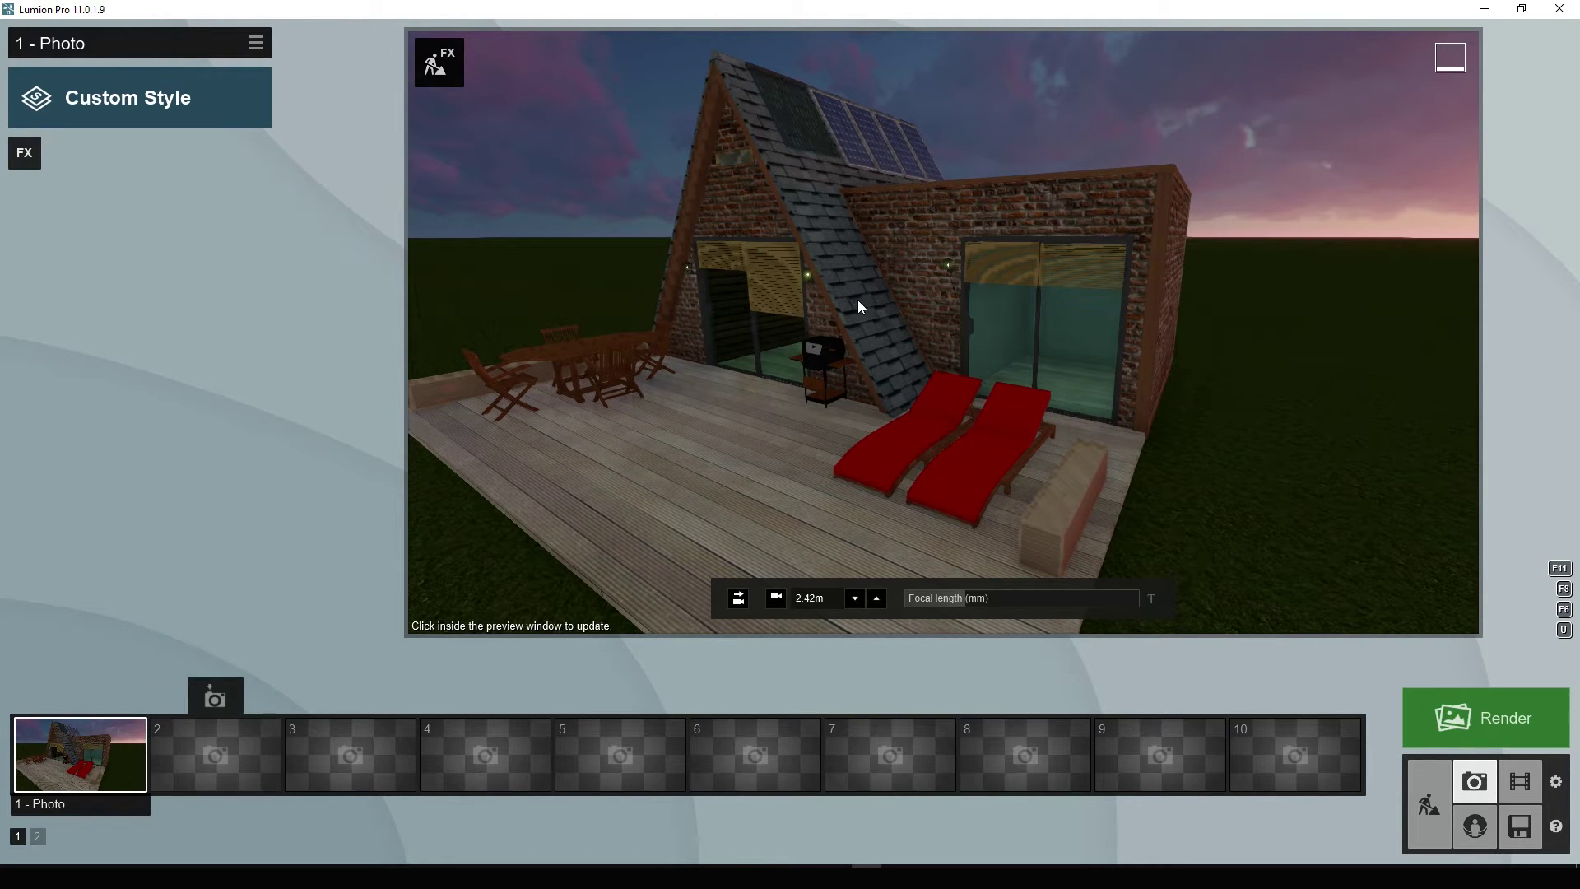
Step: Frame a side view of the house and store it as photo 2
{"action": "left_click", "coordinate": [220, 754]}
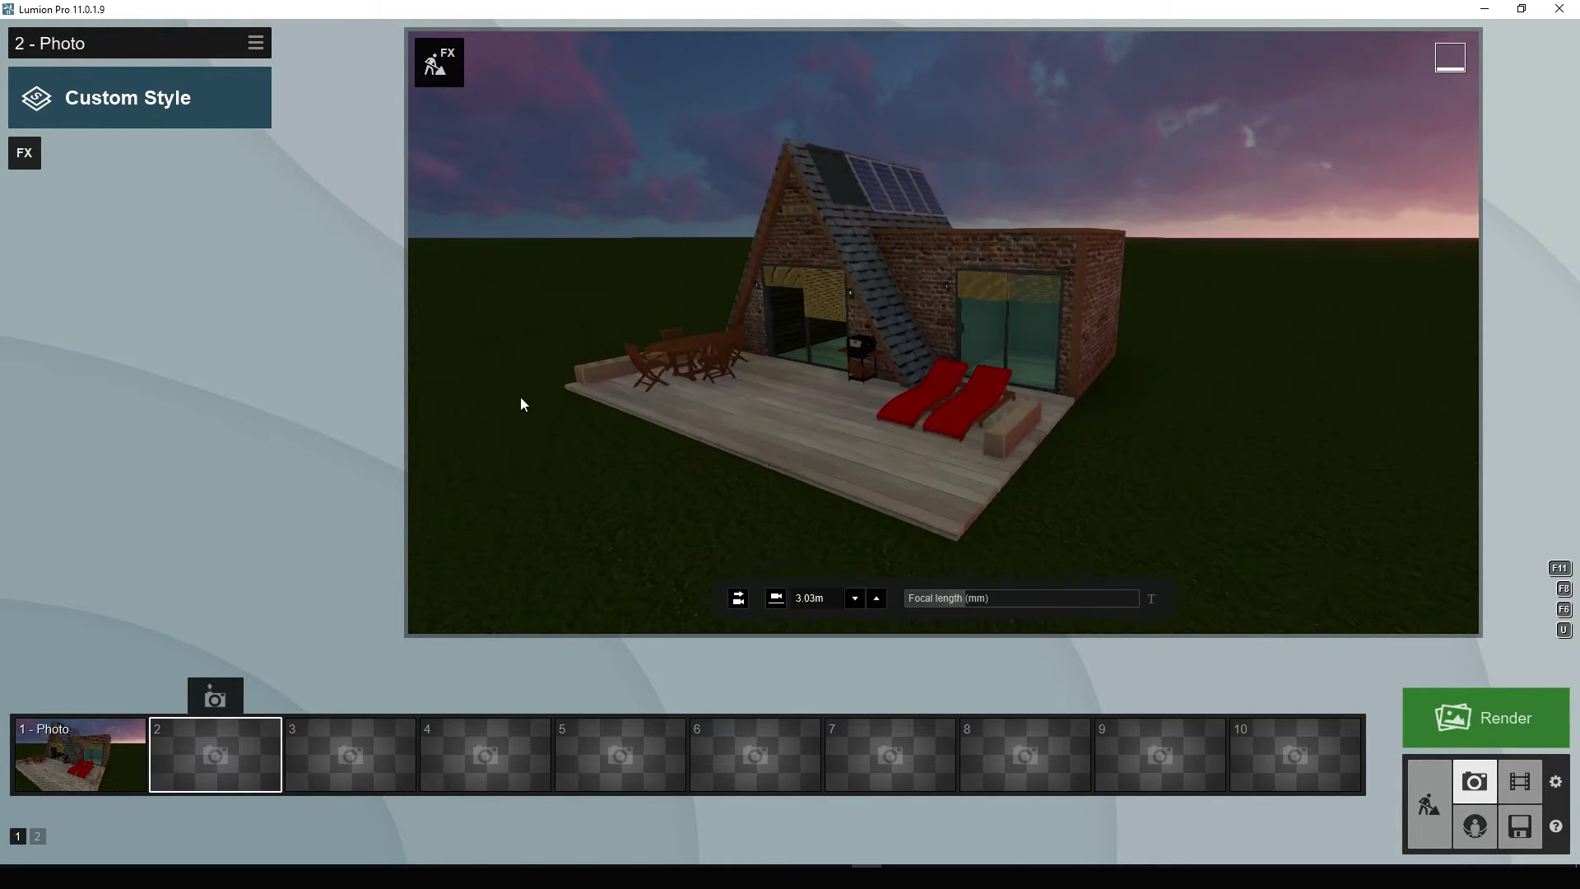
{"action": "scroll", "coordinate": [520, 397], "scroll_direction": "down", "scroll_amount": 3}
{"action": "mouse_move", "coordinate": [520, 396]}
{"action": "right_mouse_down"}
{"action": "mouse_move", "coordinate": [740, 387]}
{"action": "mouse_move", "coordinate": [511, 395]}
{"action": "right_mouse_up"}
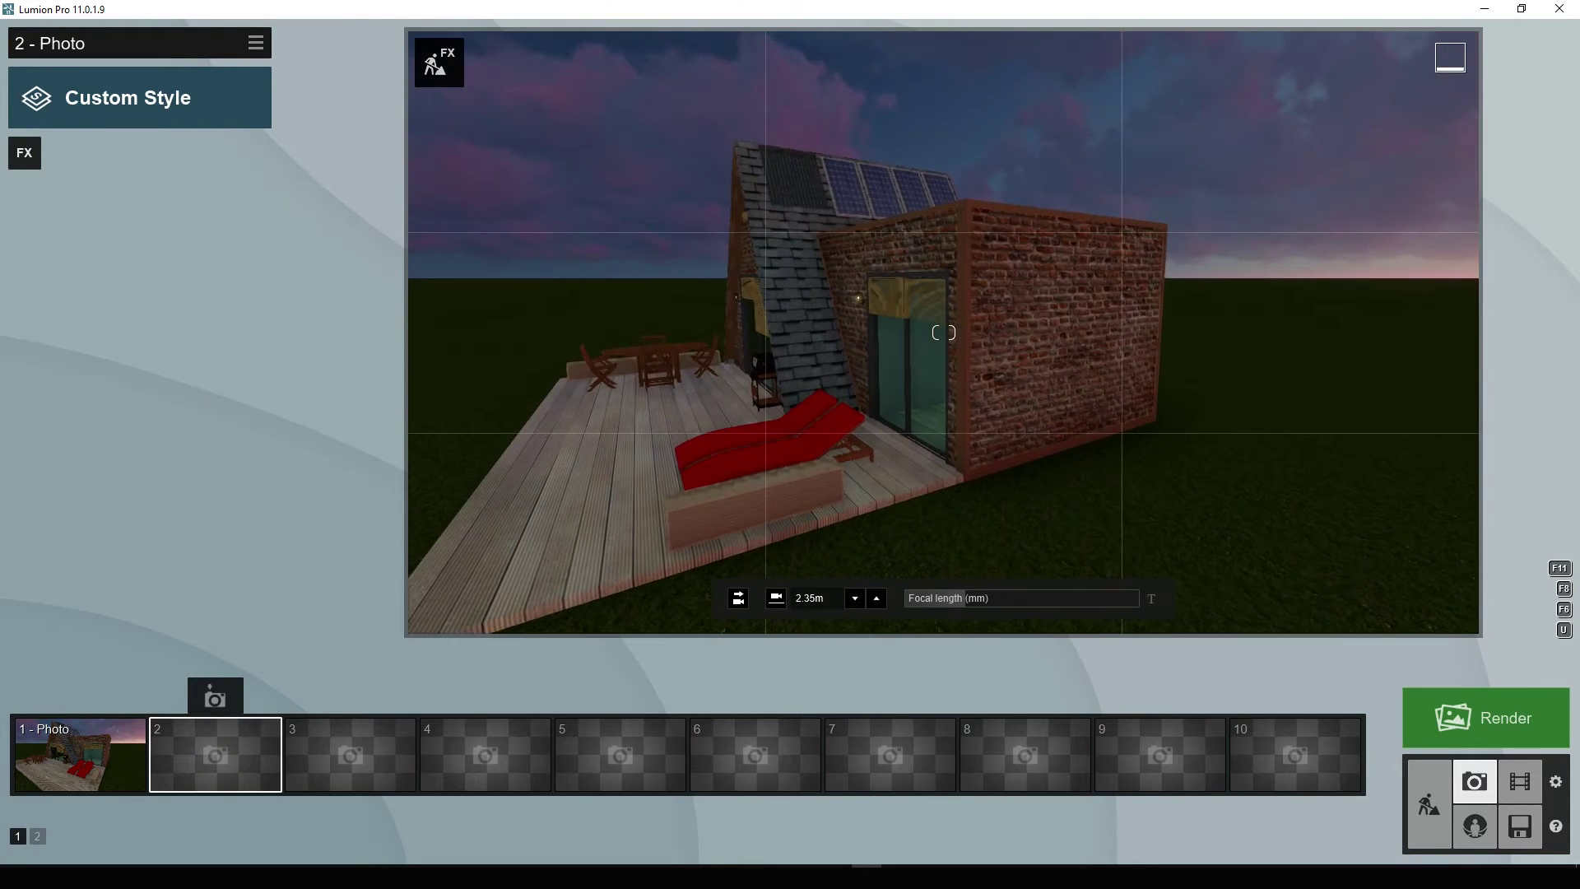
{"action": "left_click", "coordinate": [215, 697]}
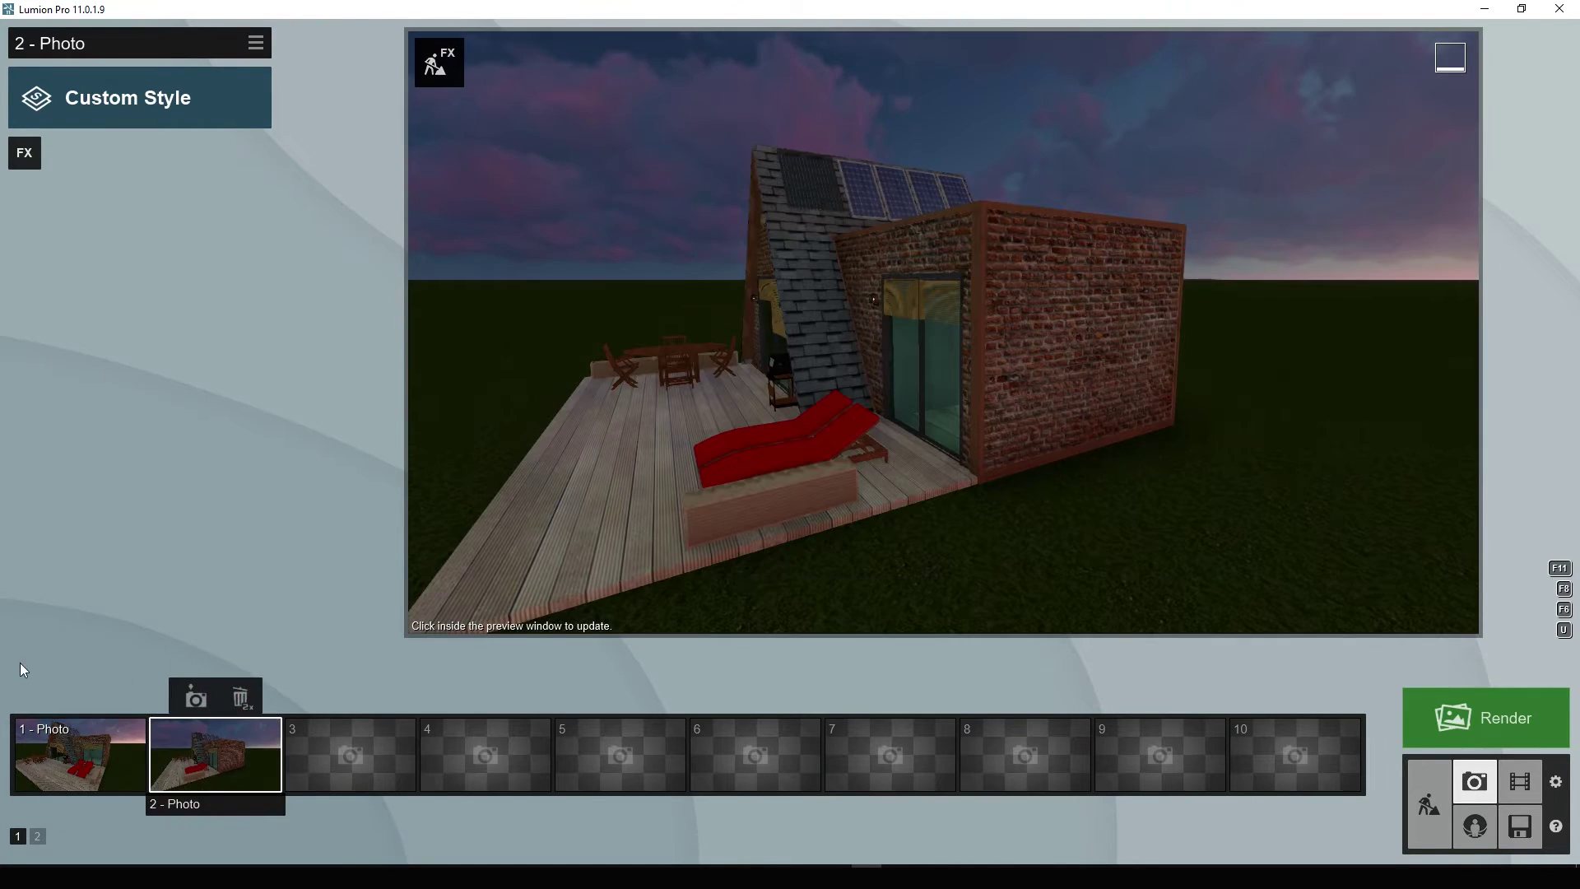
Step: Toggle between photos 1 and 2, then restore photo 1's view with Shift+1
{"action": "left_click", "coordinate": [57, 742]}
{"action": "left_click", "coordinate": [194, 764]}
{"action": "left_click", "coordinate": [80, 772]}
{"action": "left_click", "coordinate": [196, 766]}
{"action": "left_click", "coordinate": [99, 765]}
{"action": "left_click", "coordinate": [200, 758]}
{"action": "left_click", "coordinate": [102, 766]}
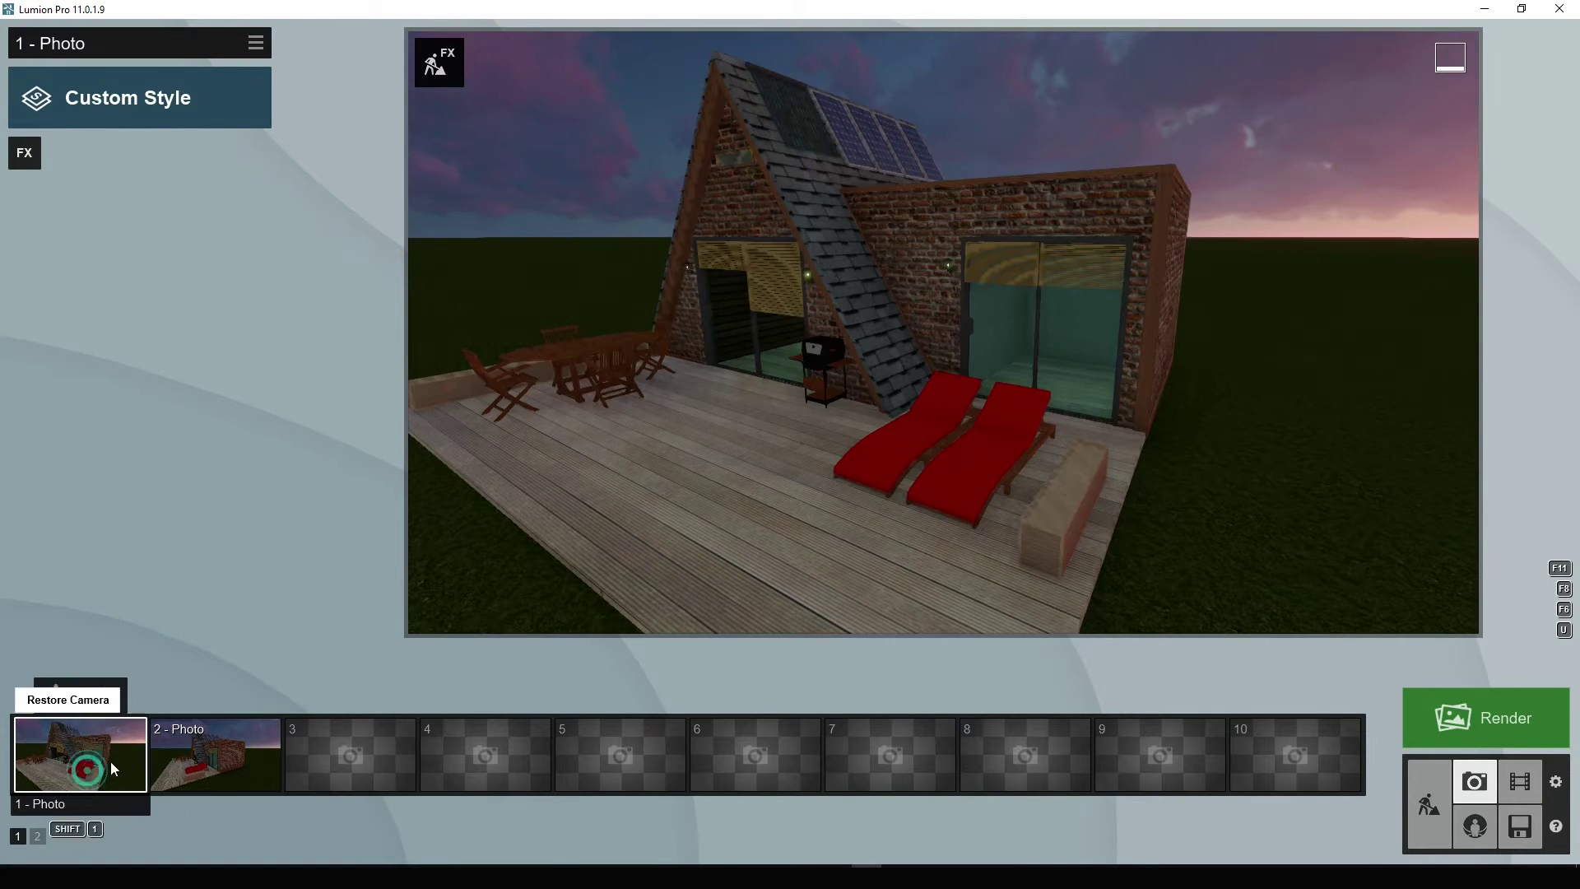
{"action": "key", "text": "shift+1"}
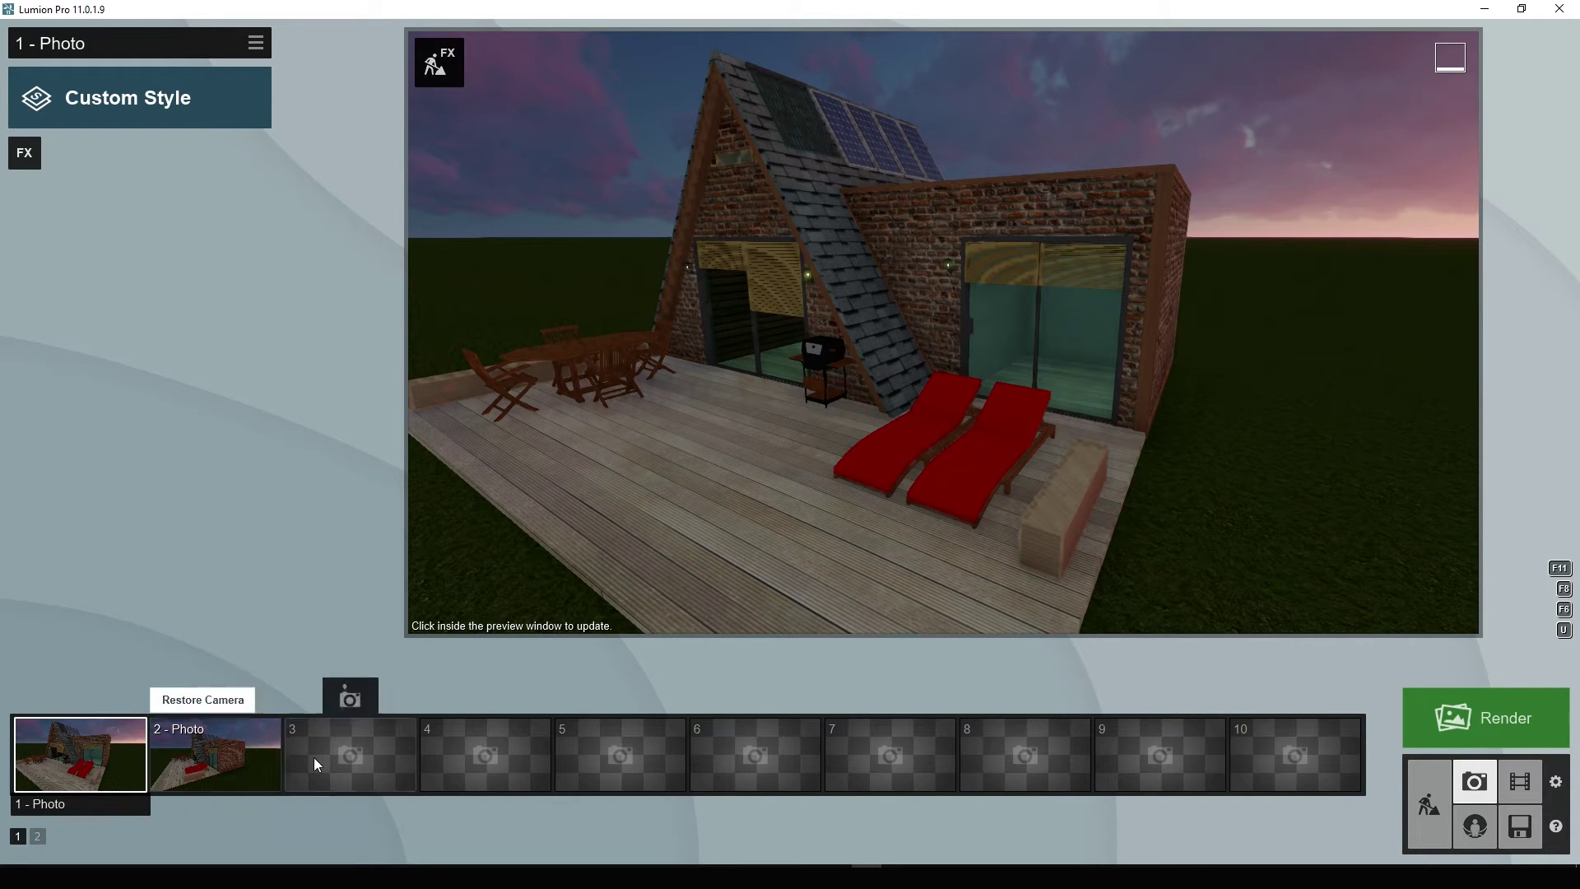
{"action": "mouse_move", "coordinate": [943, 333]}
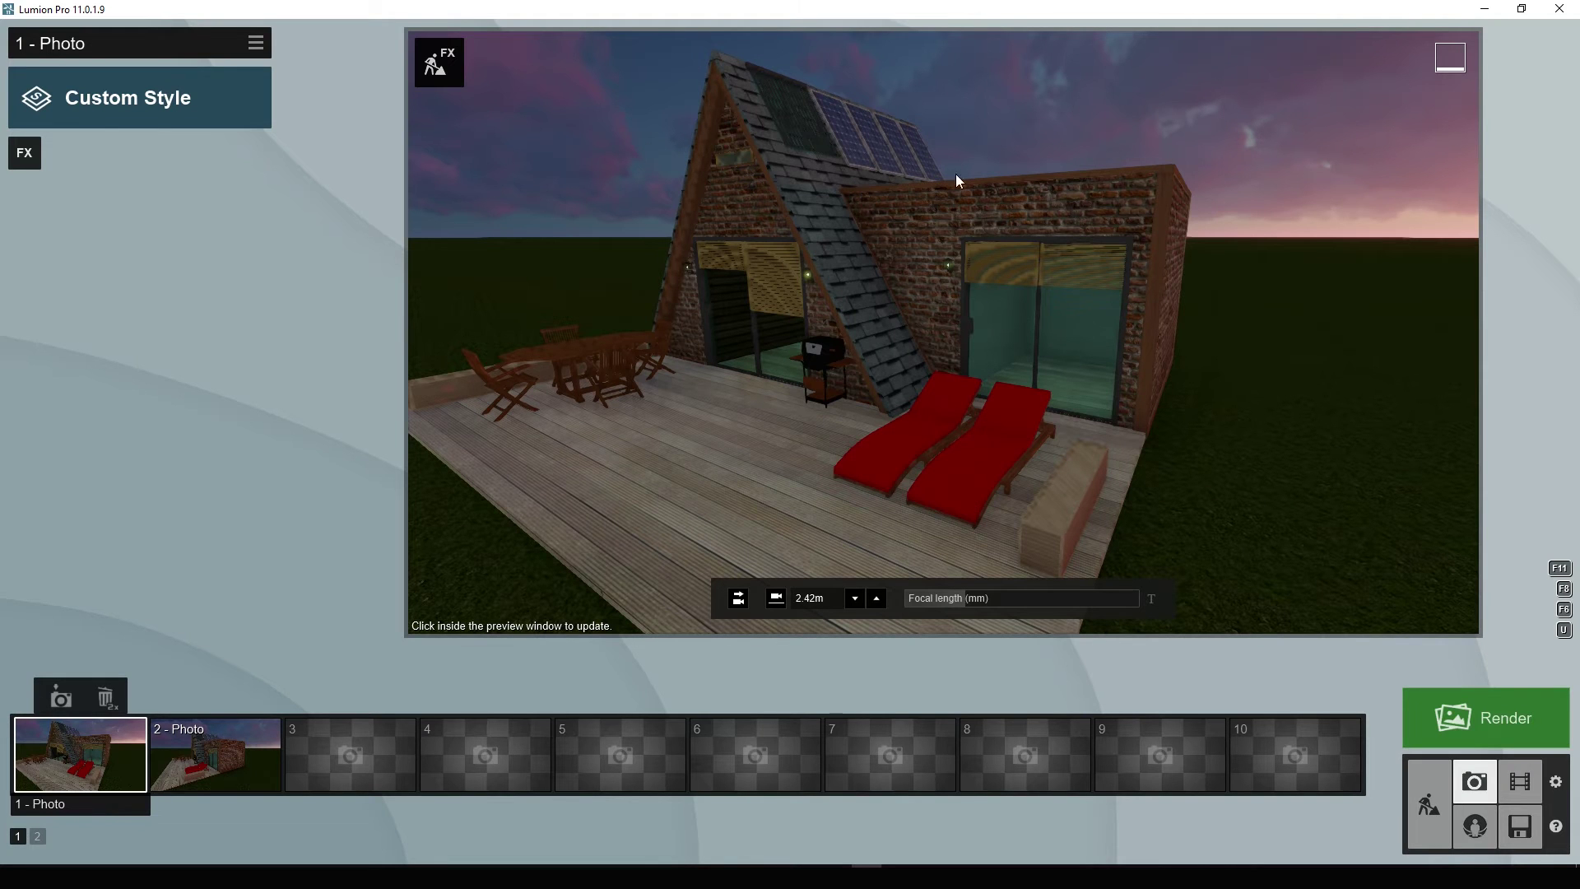
Step: Add the Weather > Precipitation effect to photo 1
{"action": "left_click", "coordinate": [24, 156]}
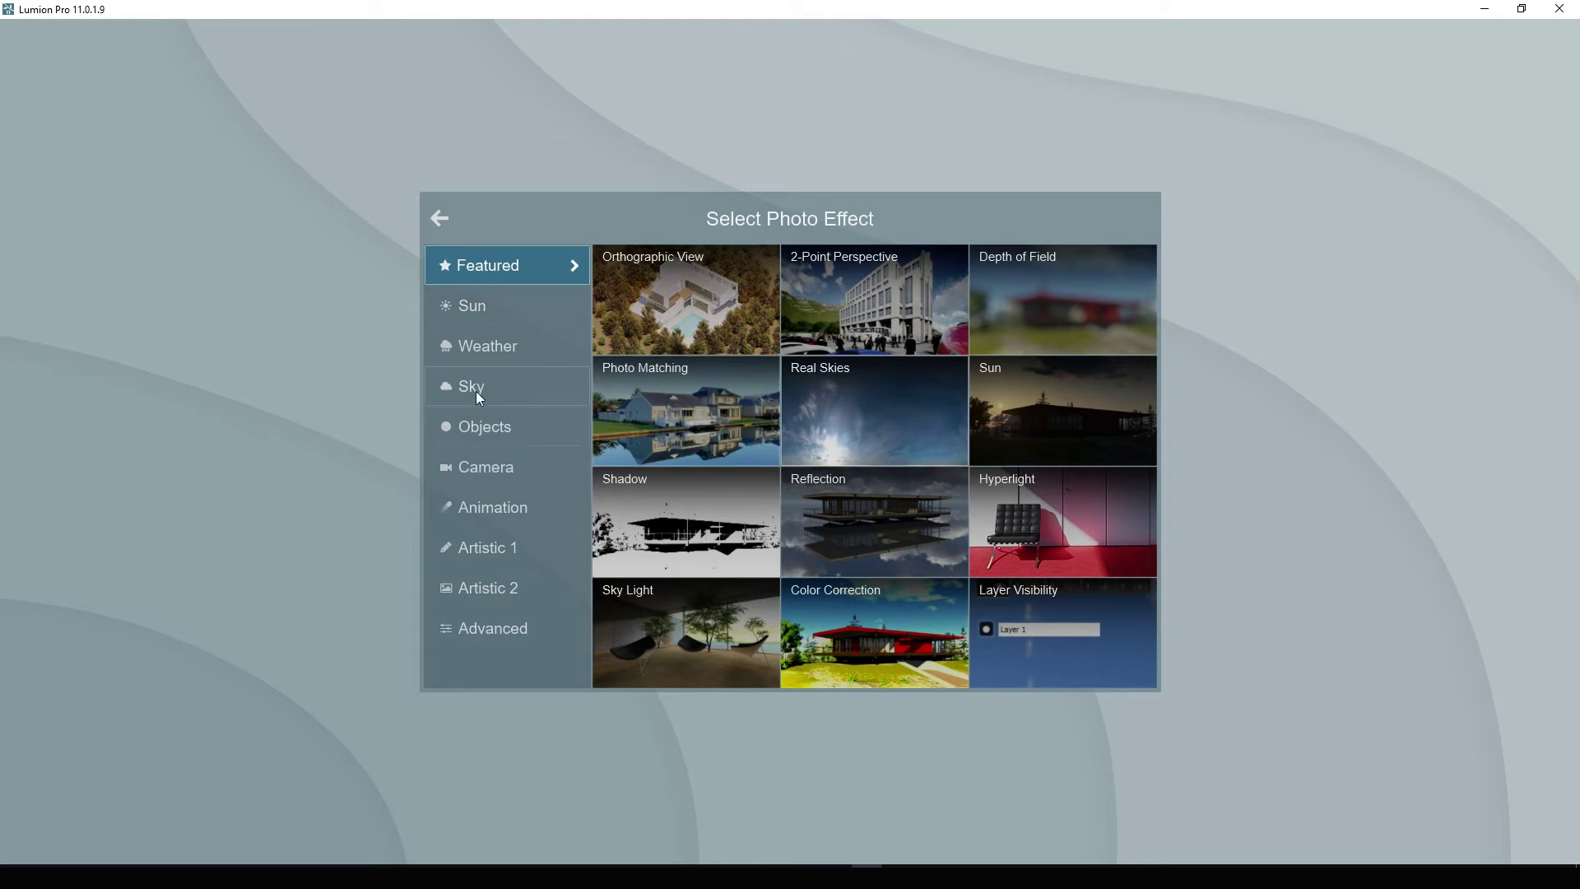
{"action": "left_click", "coordinate": [486, 307]}
{"action": "left_click", "coordinate": [513, 270]}
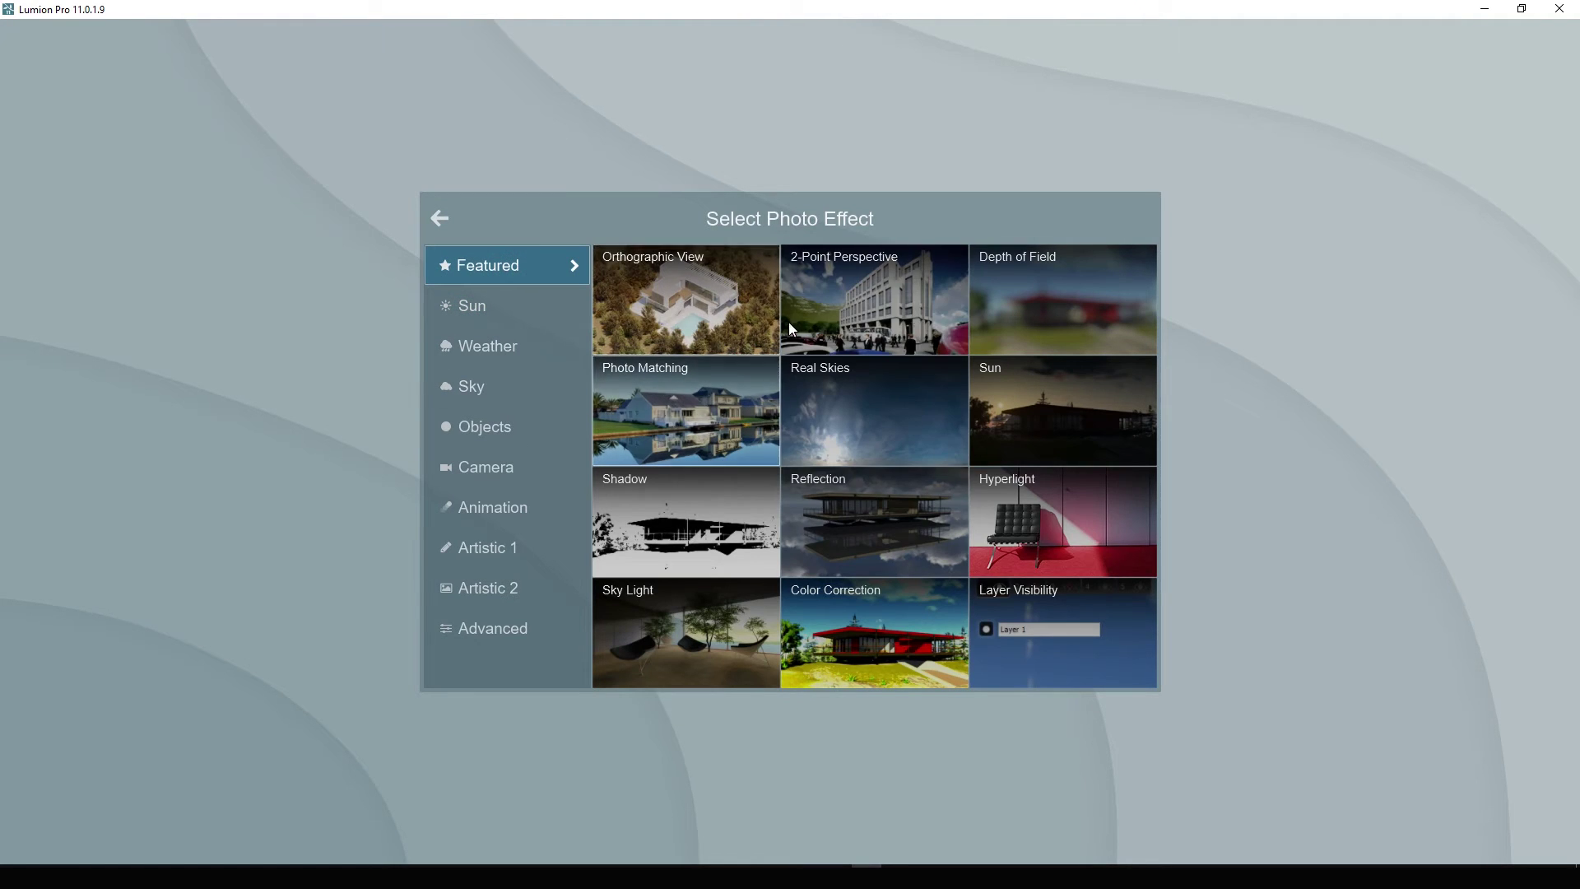
{"action": "left_click", "coordinate": [489, 308]}
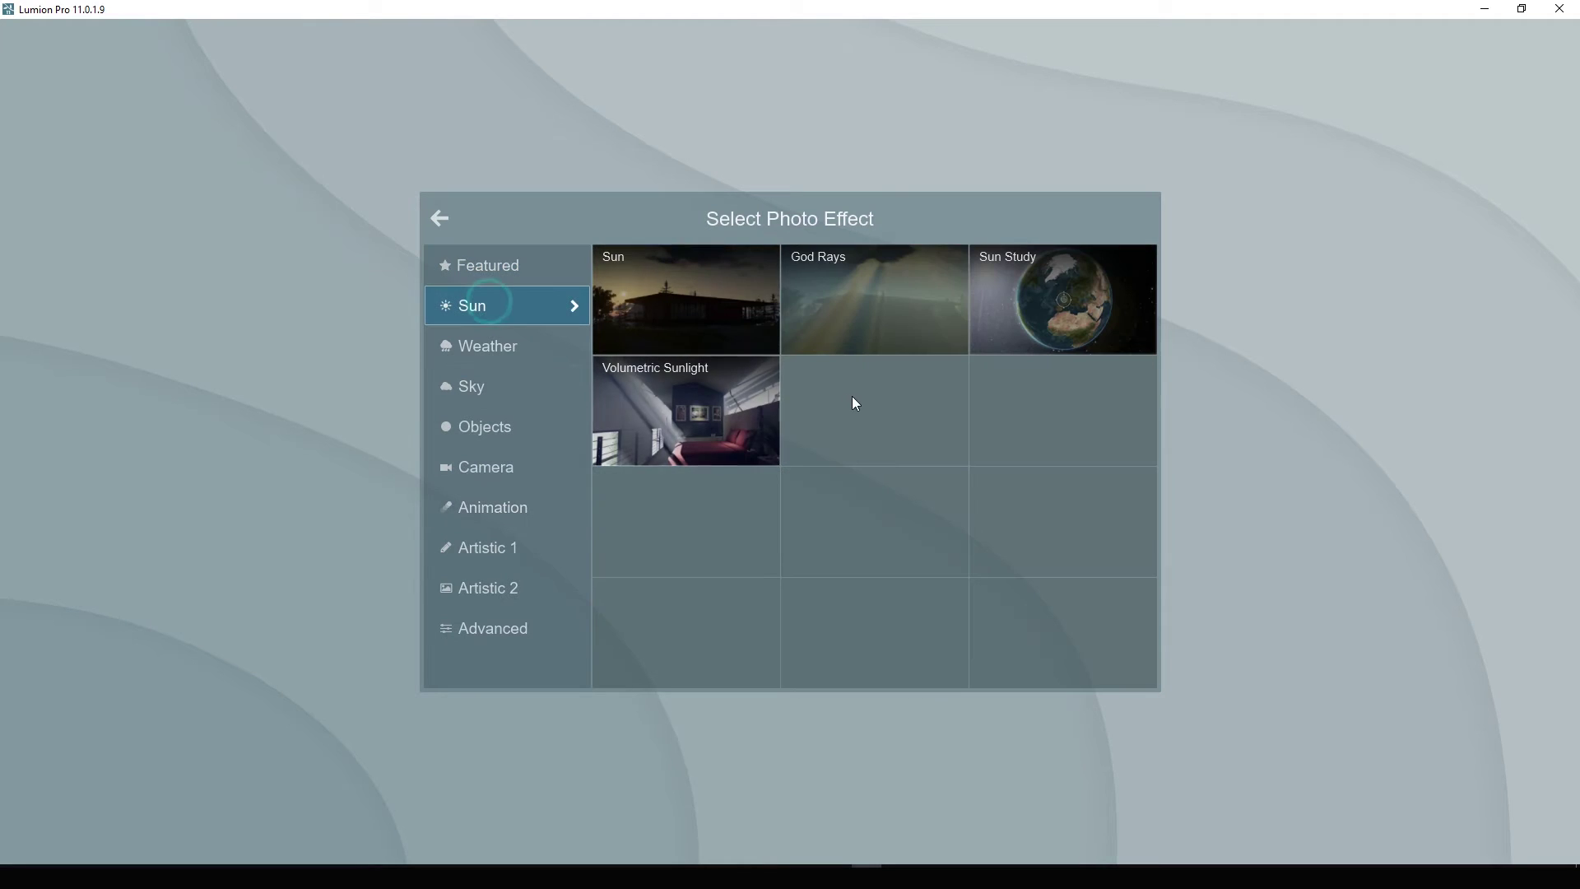
{"action": "left_click", "coordinate": [492, 345]}
{"action": "left_click", "coordinate": [1018, 288]}
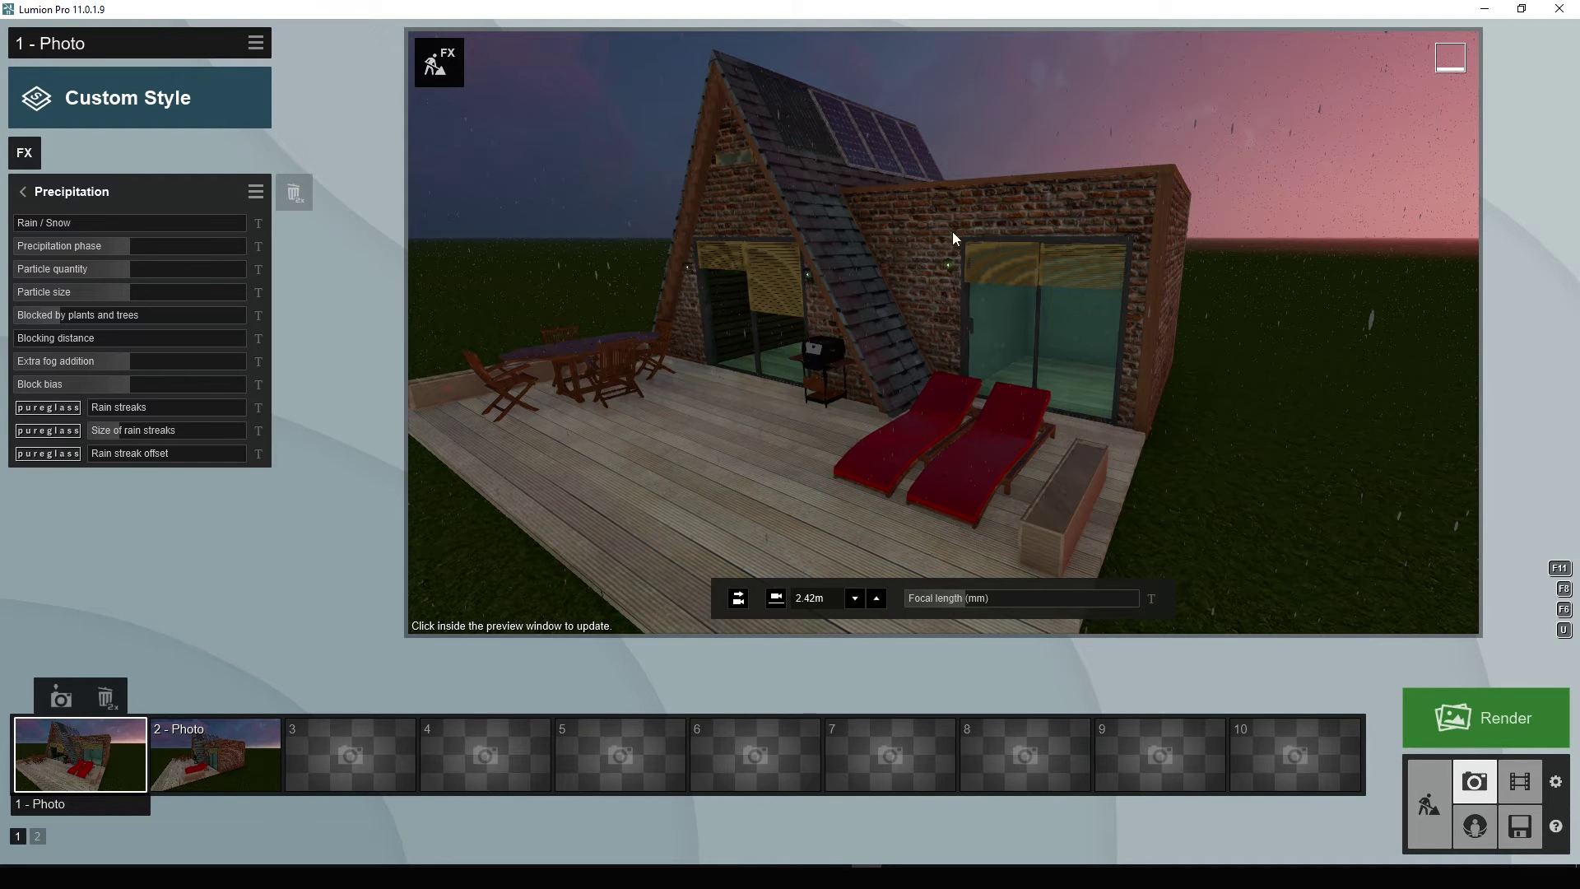
{"action": "mouse_move", "coordinate": [74, 383]}
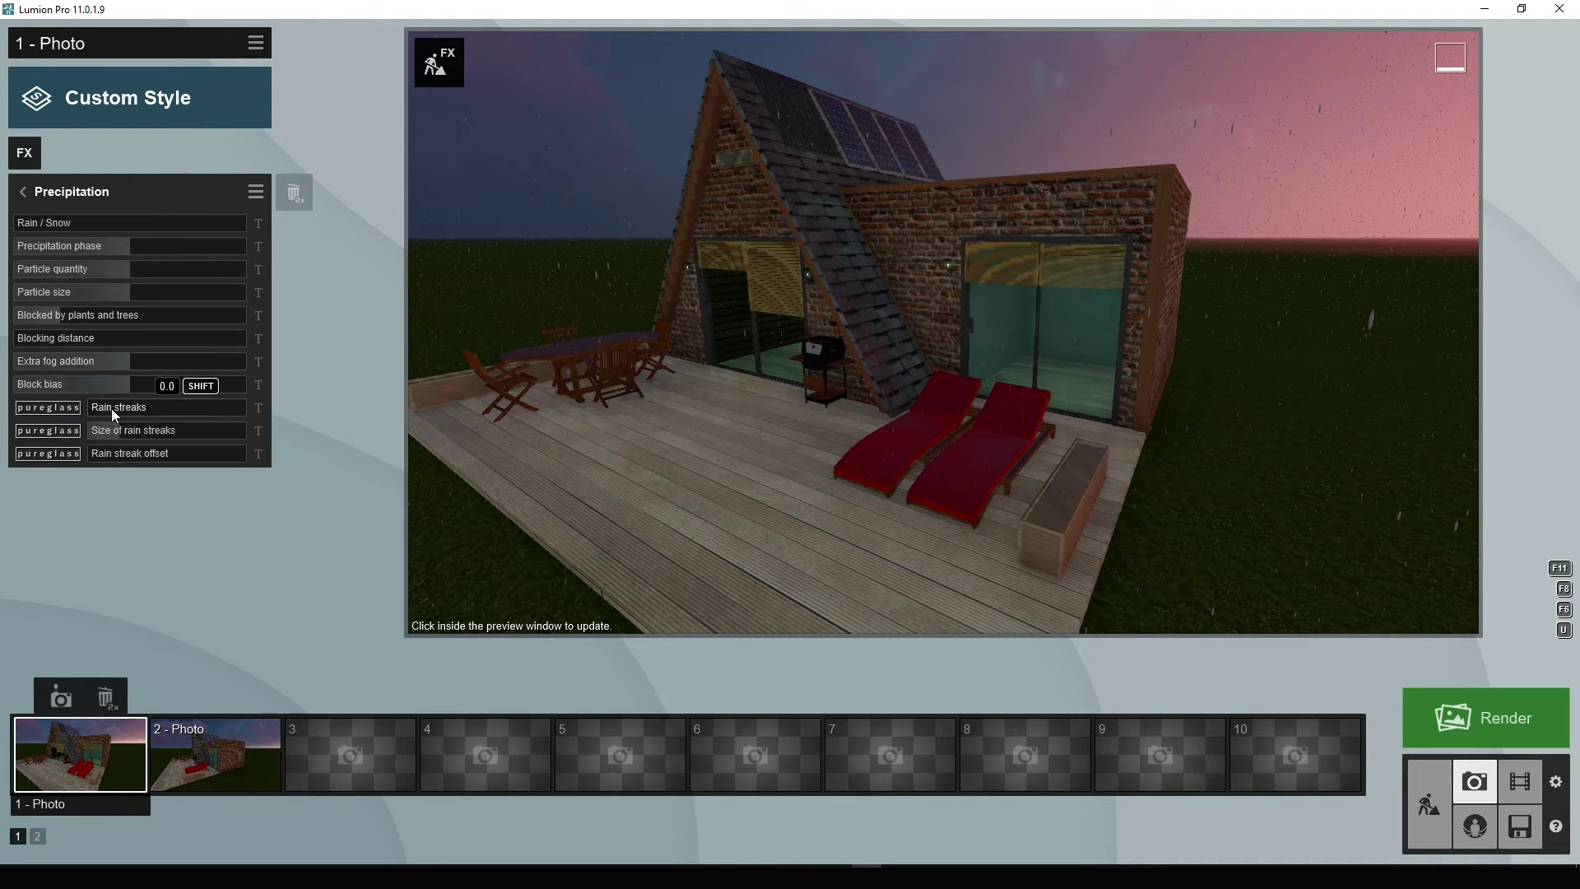
Step: Adjust rain streak size, particle size and precipitation phase of the Precipitation effect
{"action": "mouse_move", "coordinate": [138, 425]}
{"action": "left_mouse_down"}
{"action": "mouse_move", "coordinate": [235, 413]}
{"action": "mouse_move", "coordinate": [166, 427]}
{"action": "left_mouse_up"}
{"action": "left_click", "coordinate": [154, 451]}
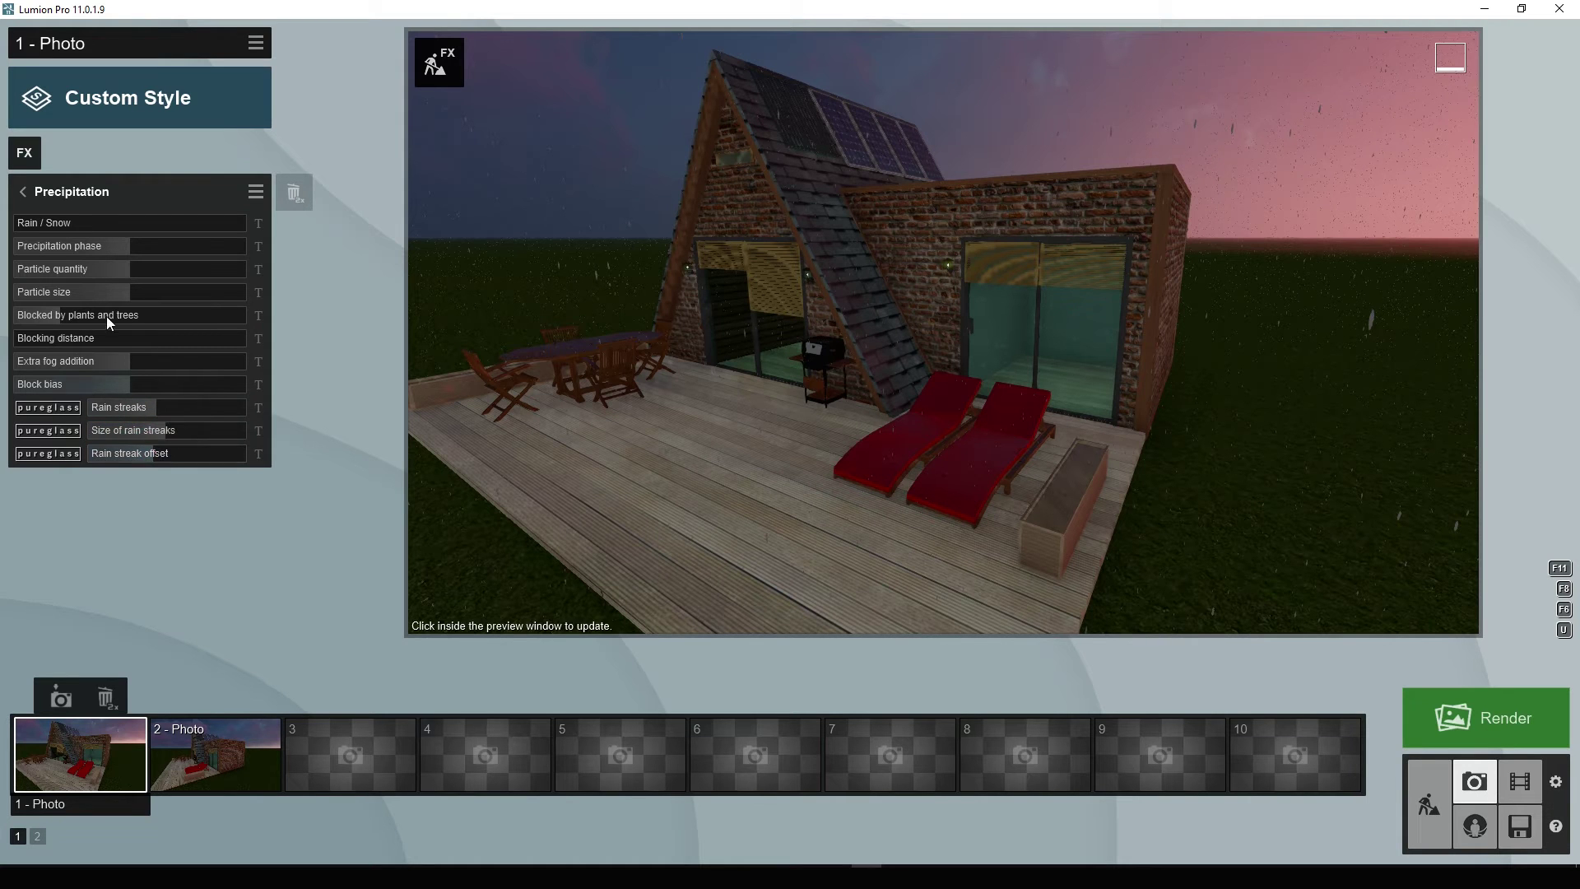
{"action": "left_click", "coordinate": [151, 293]}
{"action": "left_click_drag", "start_coordinate": [127, 250], "coordinate": [170, 250]}
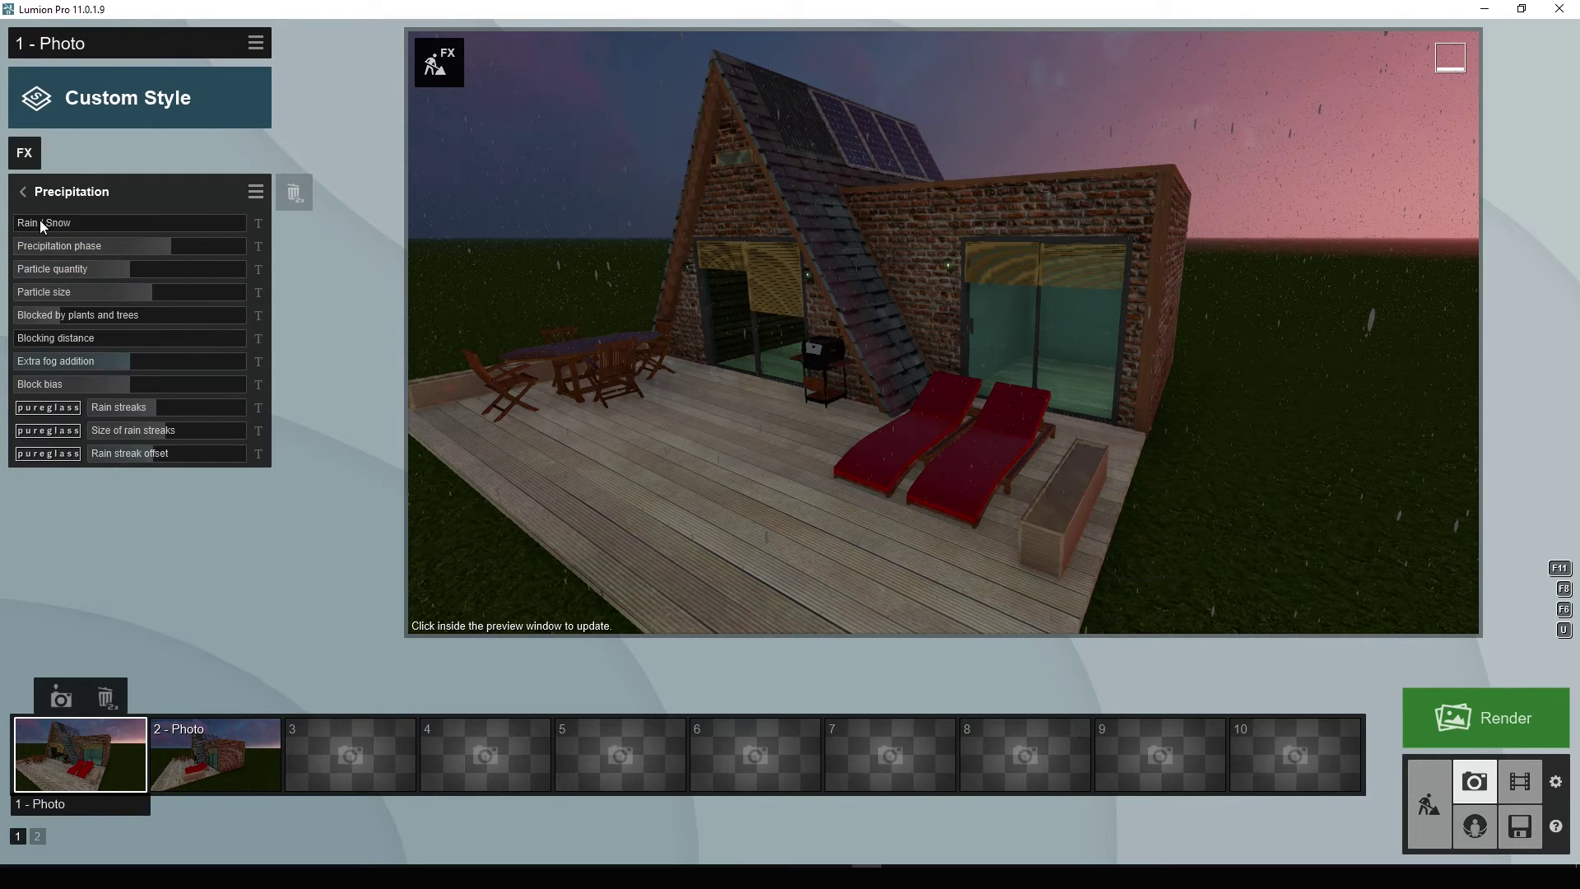
{"action": "left_click", "coordinate": [23, 191]}
{"action": "left_click", "coordinate": [24, 152]}
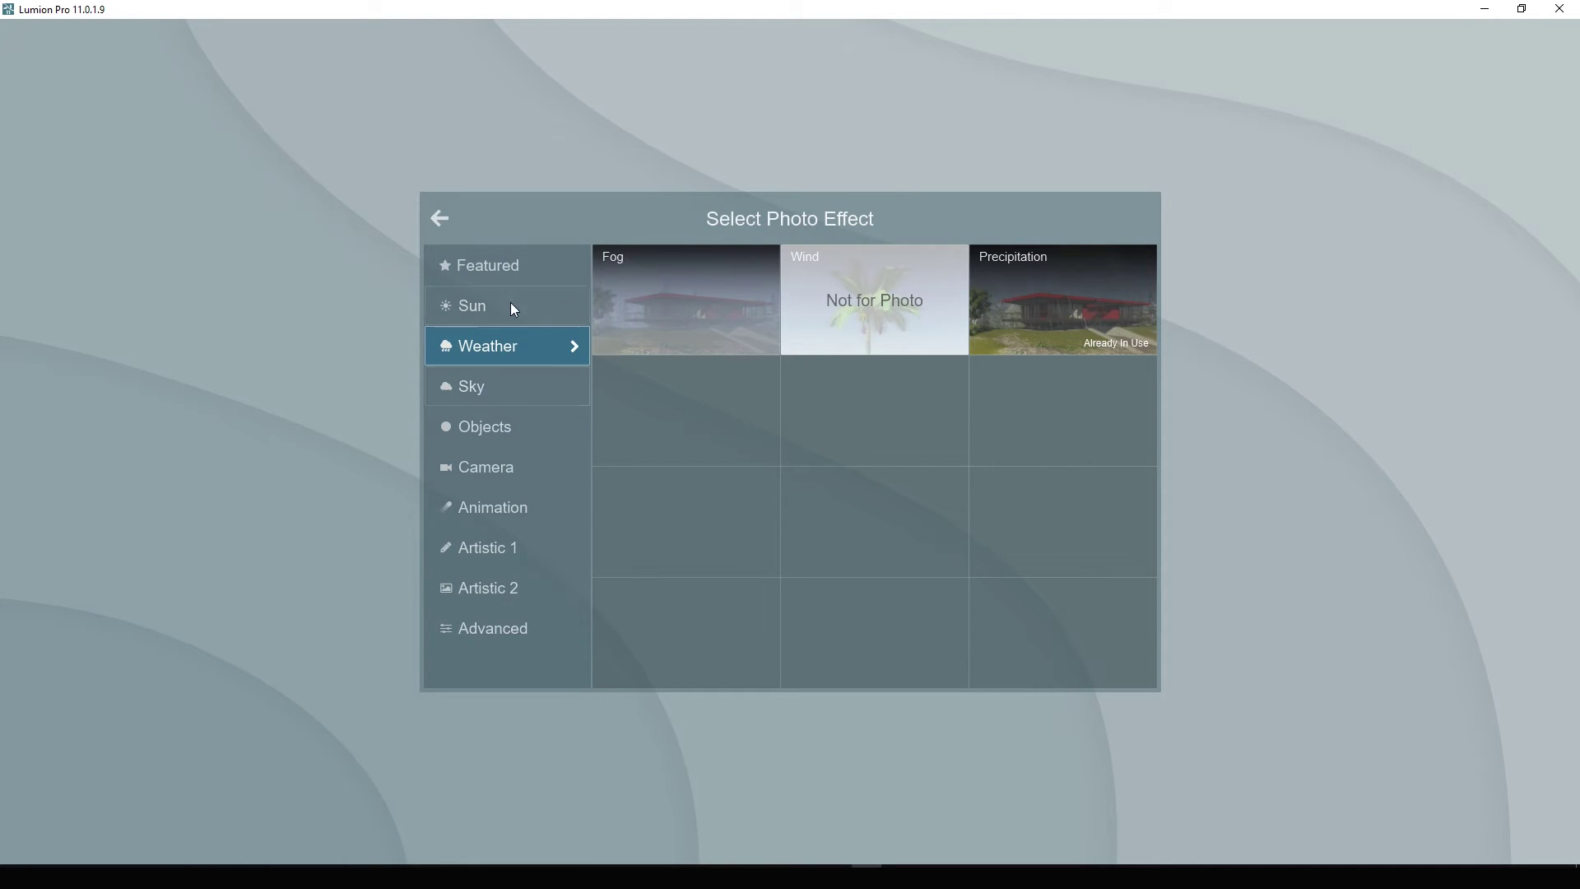
{"action": "left_click", "coordinate": [441, 217]}
{"action": "mouse_move", "coordinate": [737, 438]}
{"action": "middle_mouse_down"}
{"action": "mouse_move", "coordinate": [737, 406]}
{"action": "mouse_move", "coordinate": [714, 431]}
{"action": "middle_mouse_up"}
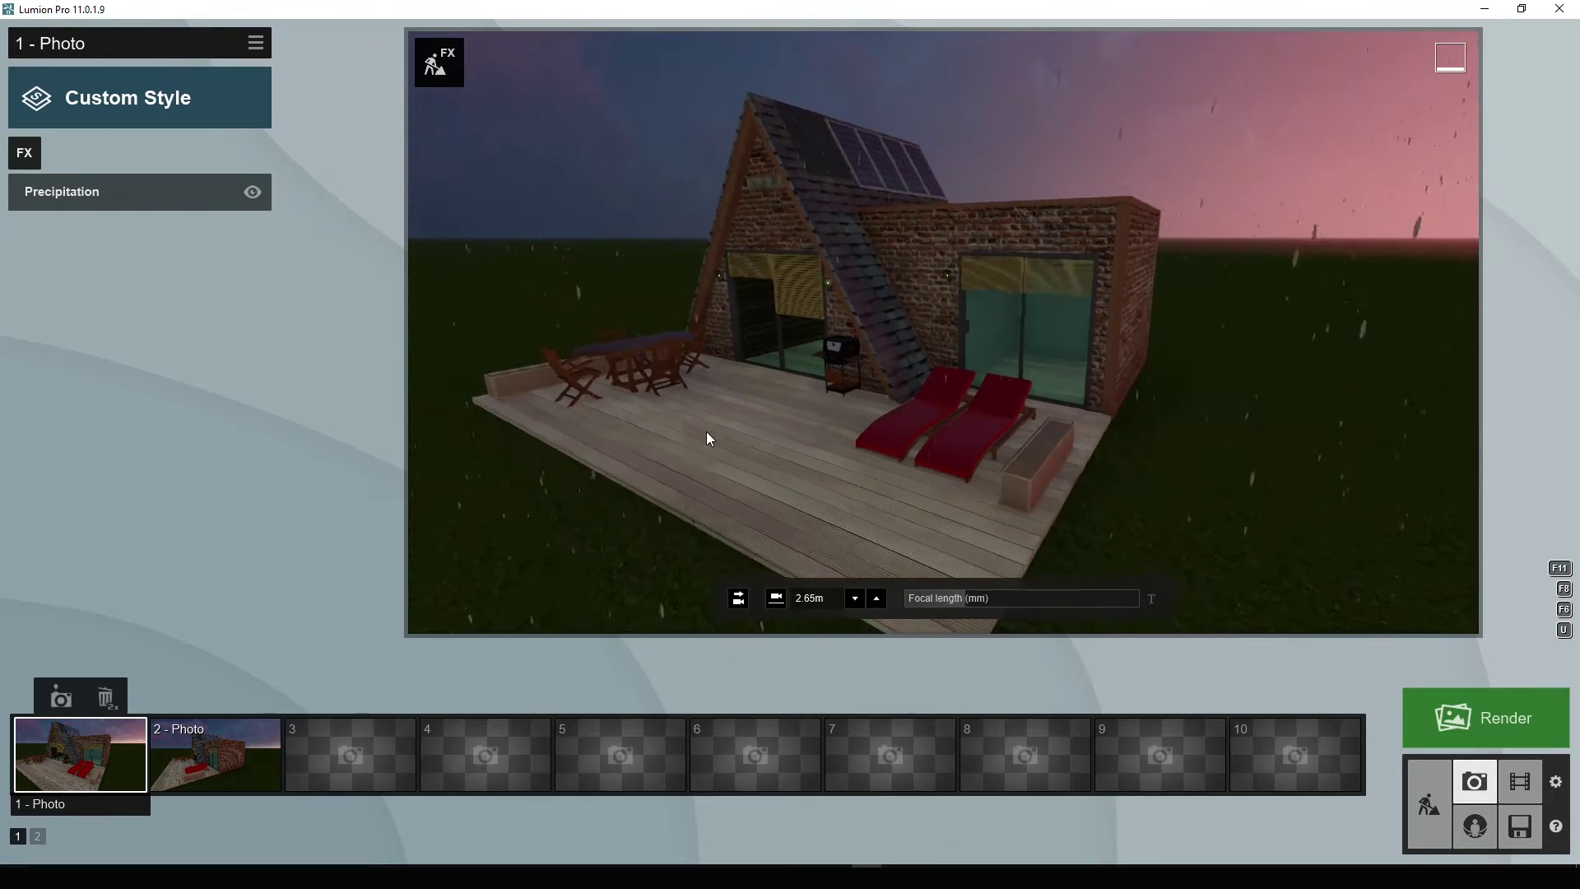
Step: Reframe photo 1's camera closer on the house and deck
{"action": "scroll", "coordinate": [706, 431], "scroll_direction": "up", "scroll_amount": 3}
{"action": "scroll", "coordinate": [703, 438], "scroll_direction": "down", "scroll_amount": 3}
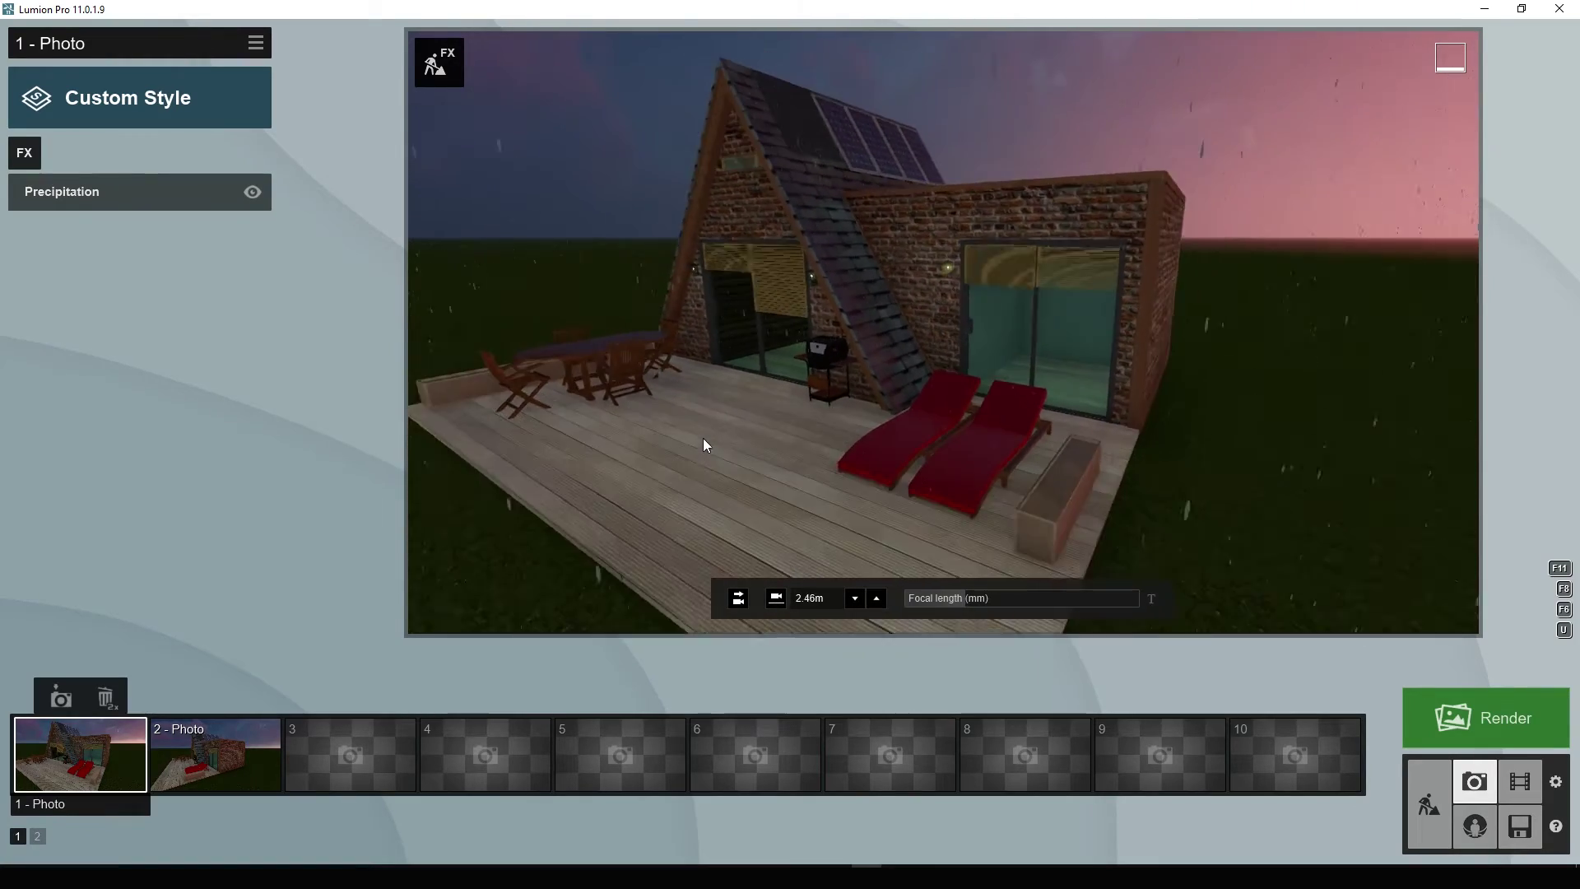
{"action": "middle_click_drag", "start_coordinate": [703, 437], "coordinate": [651, 428]}
{"action": "scroll", "coordinate": [651, 424], "scroll_direction": "up", "scroll_amount": 2}
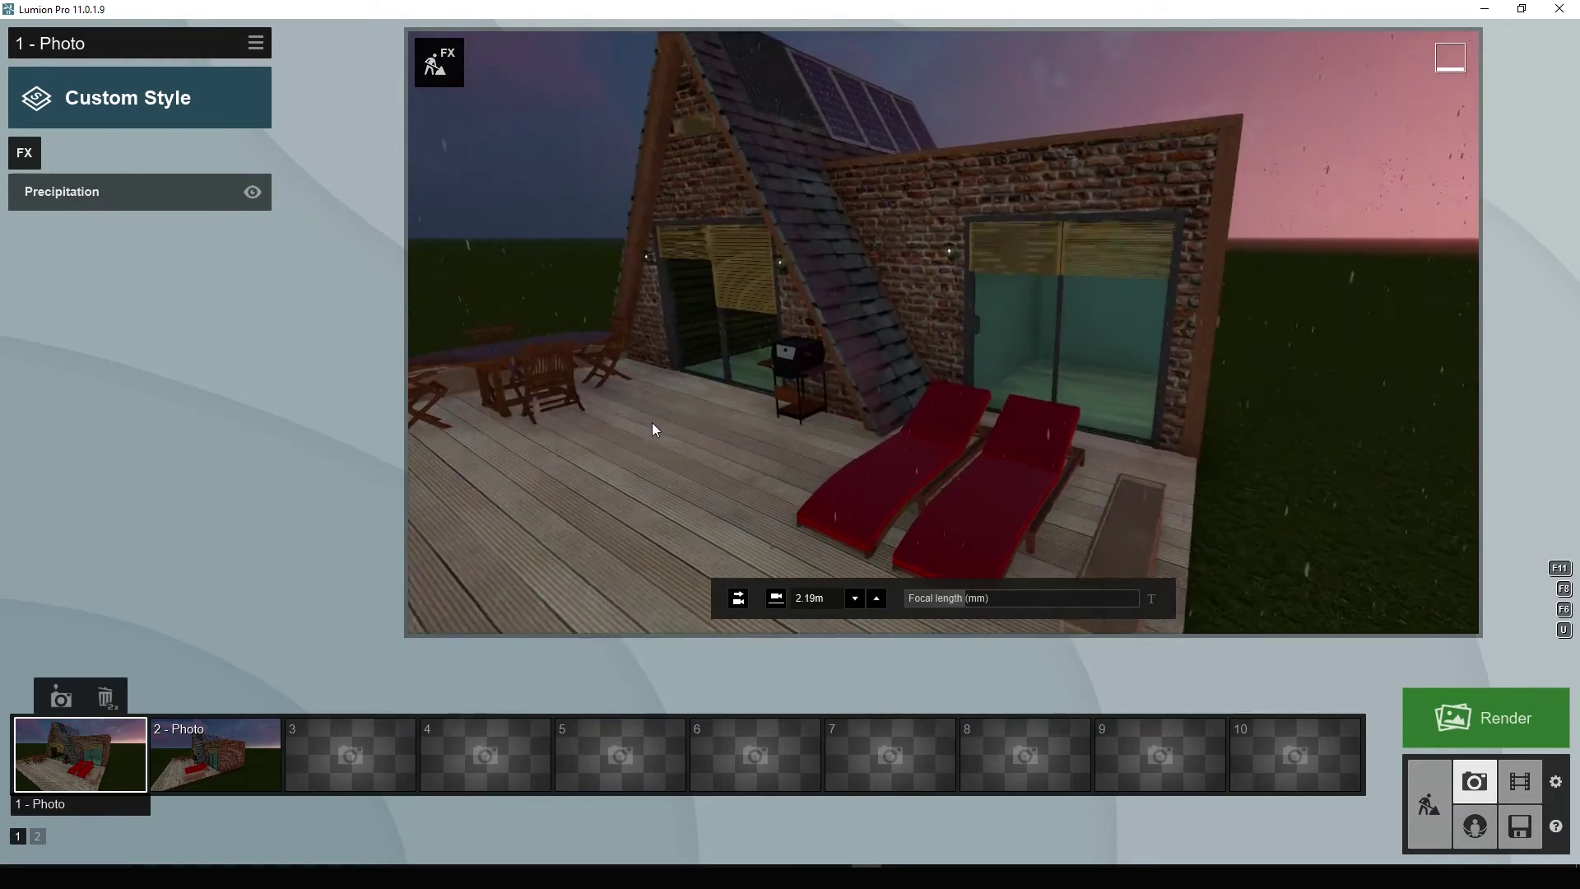
{"action": "scroll", "coordinate": [669, 431], "scroll_direction": "up", "scroll_amount": 2}
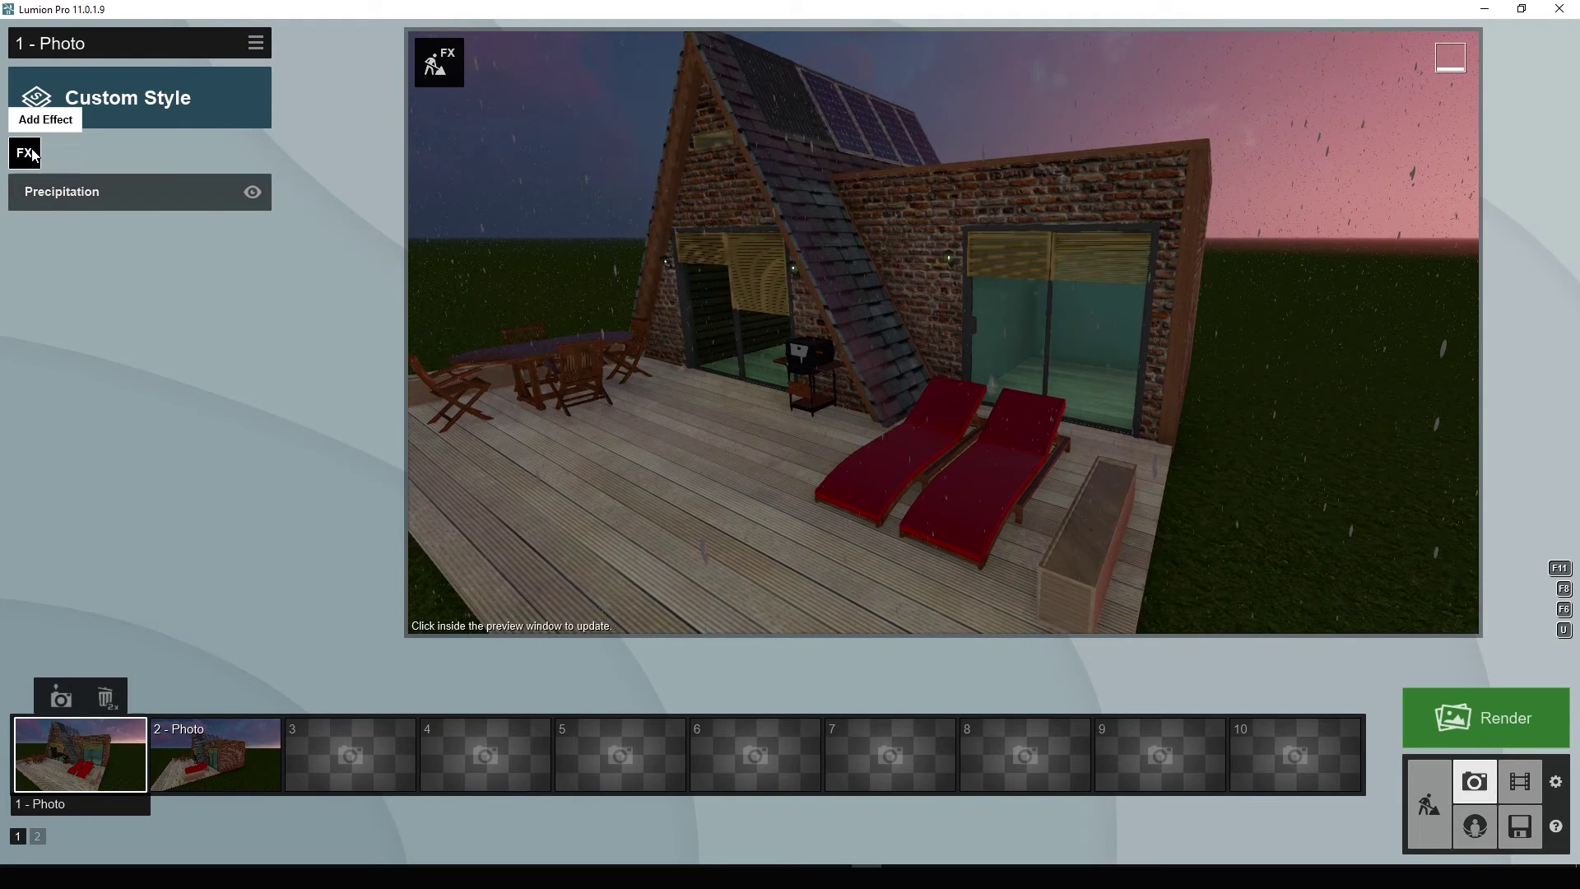
{"action": "scroll", "coordinate": [866, 359], "scroll_direction": "down", "scroll_amount": 2}
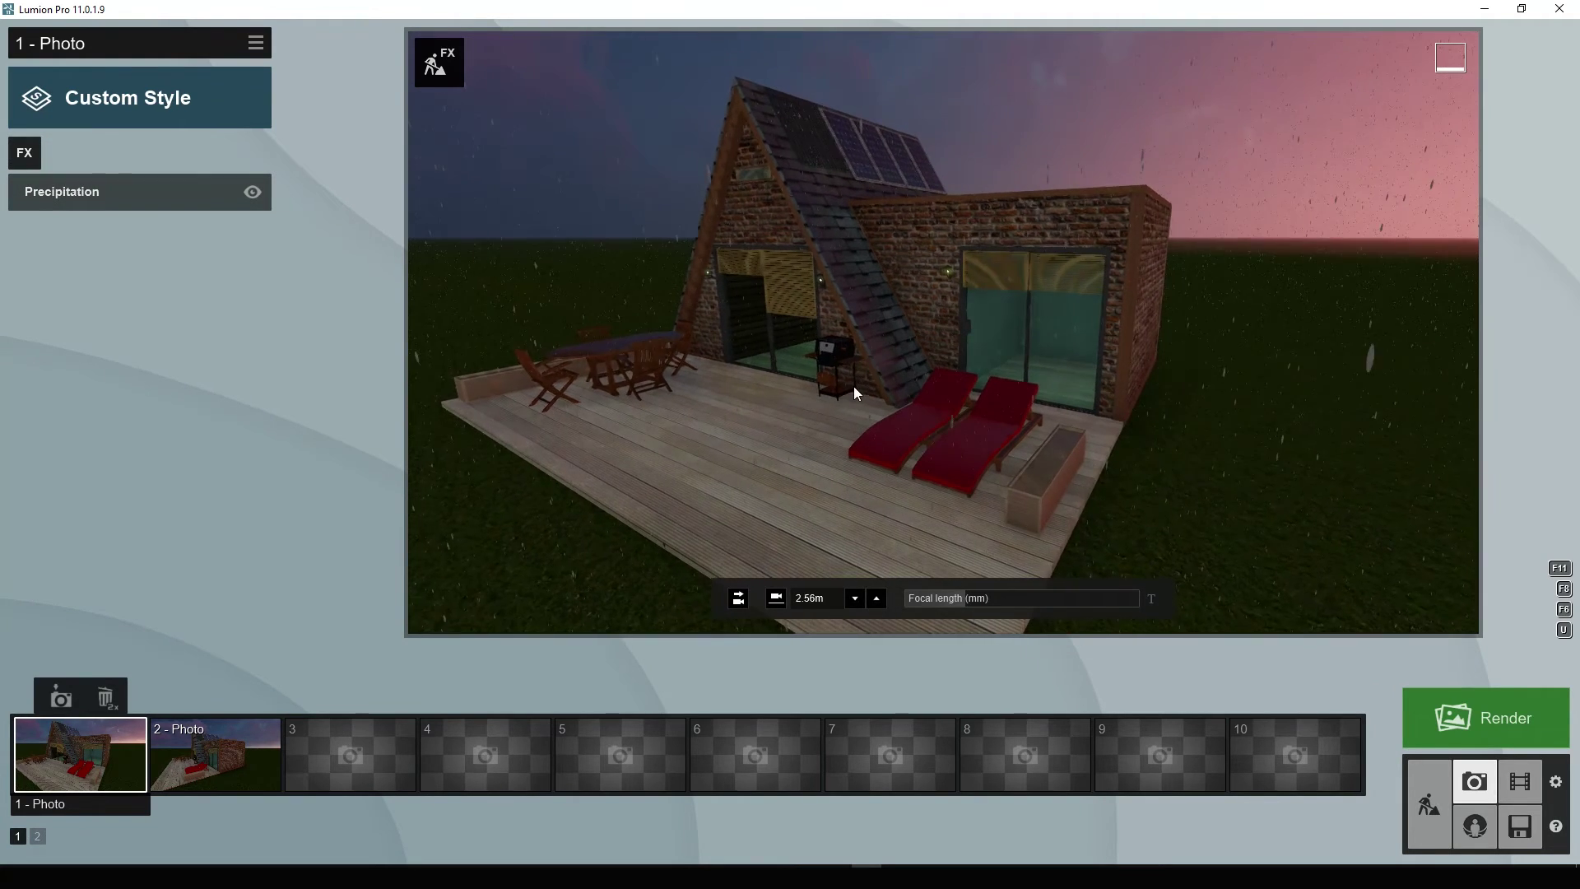
{"action": "scroll", "coordinate": [853, 386], "scroll_direction": "up", "scroll_amount": 2}
{"action": "scroll", "coordinate": [847, 395], "scroll_direction": "down", "scroll_amount": 2}
{"action": "mouse_move", "coordinate": [845, 408]}
{"action": "right_mouse_down"}
{"action": "mouse_move", "coordinate": [897, 409]}
{"action": "mouse_move", "coordinate": [807, 409]}
{"action": "mouse_move", "coordinate": [872, 409]}
{"action": "right_mouse_up"}
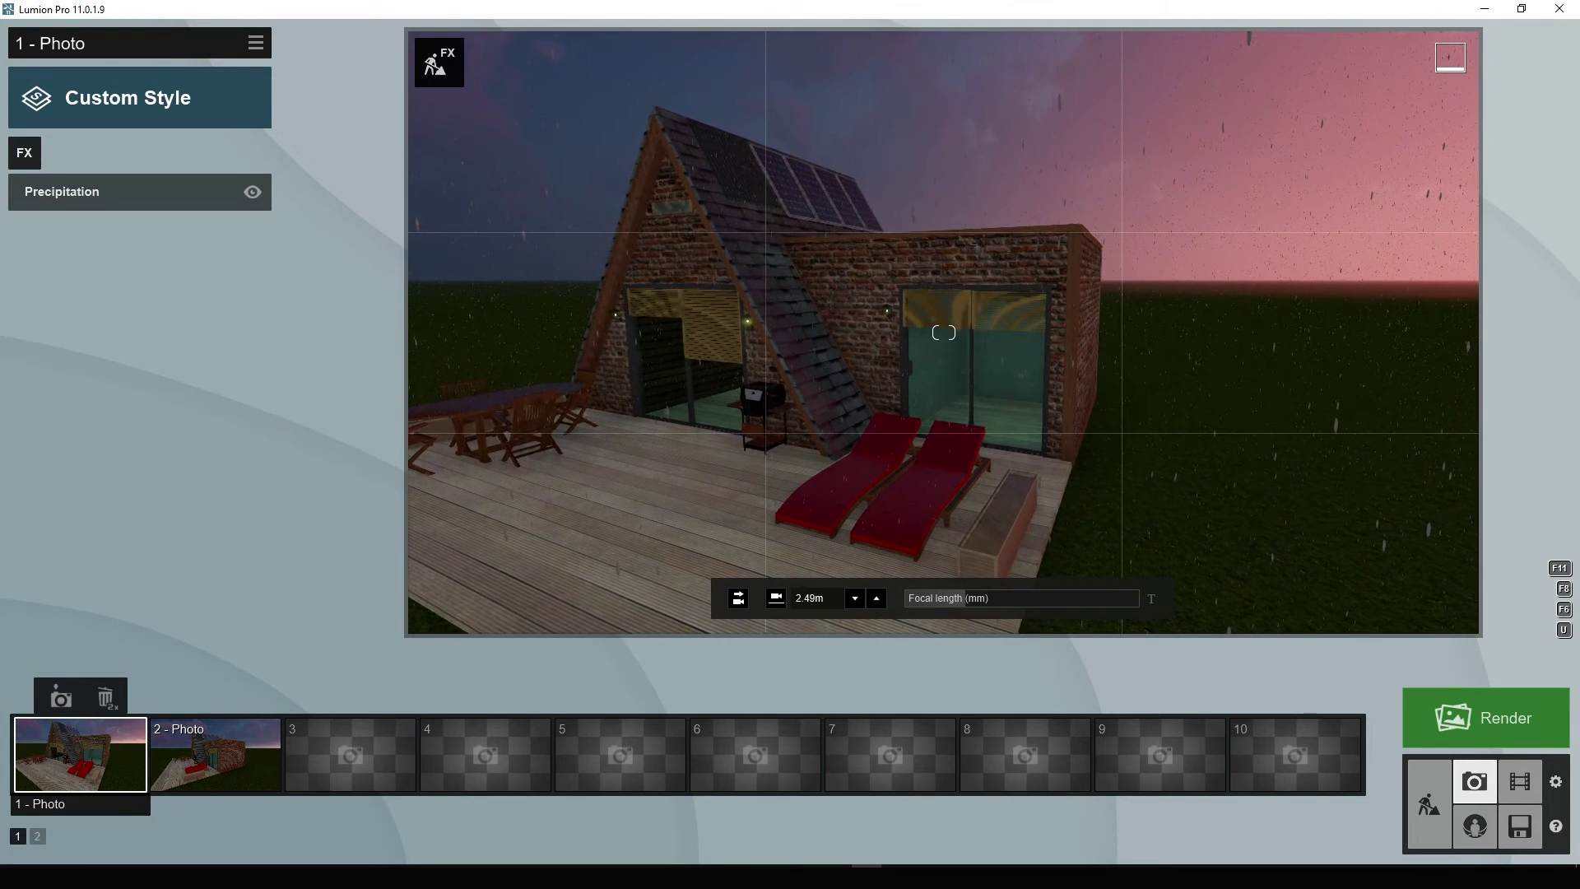
{"action": "mouse_move", "coordinate": [872, 409]}
{"action": "right_mouse_down"}
{"action": "mouse_move", "coordinate": [823, 409]}
{"action": "mouse_move", "coordinate": [842, 403]}
{"action": "right_mouse_up"}
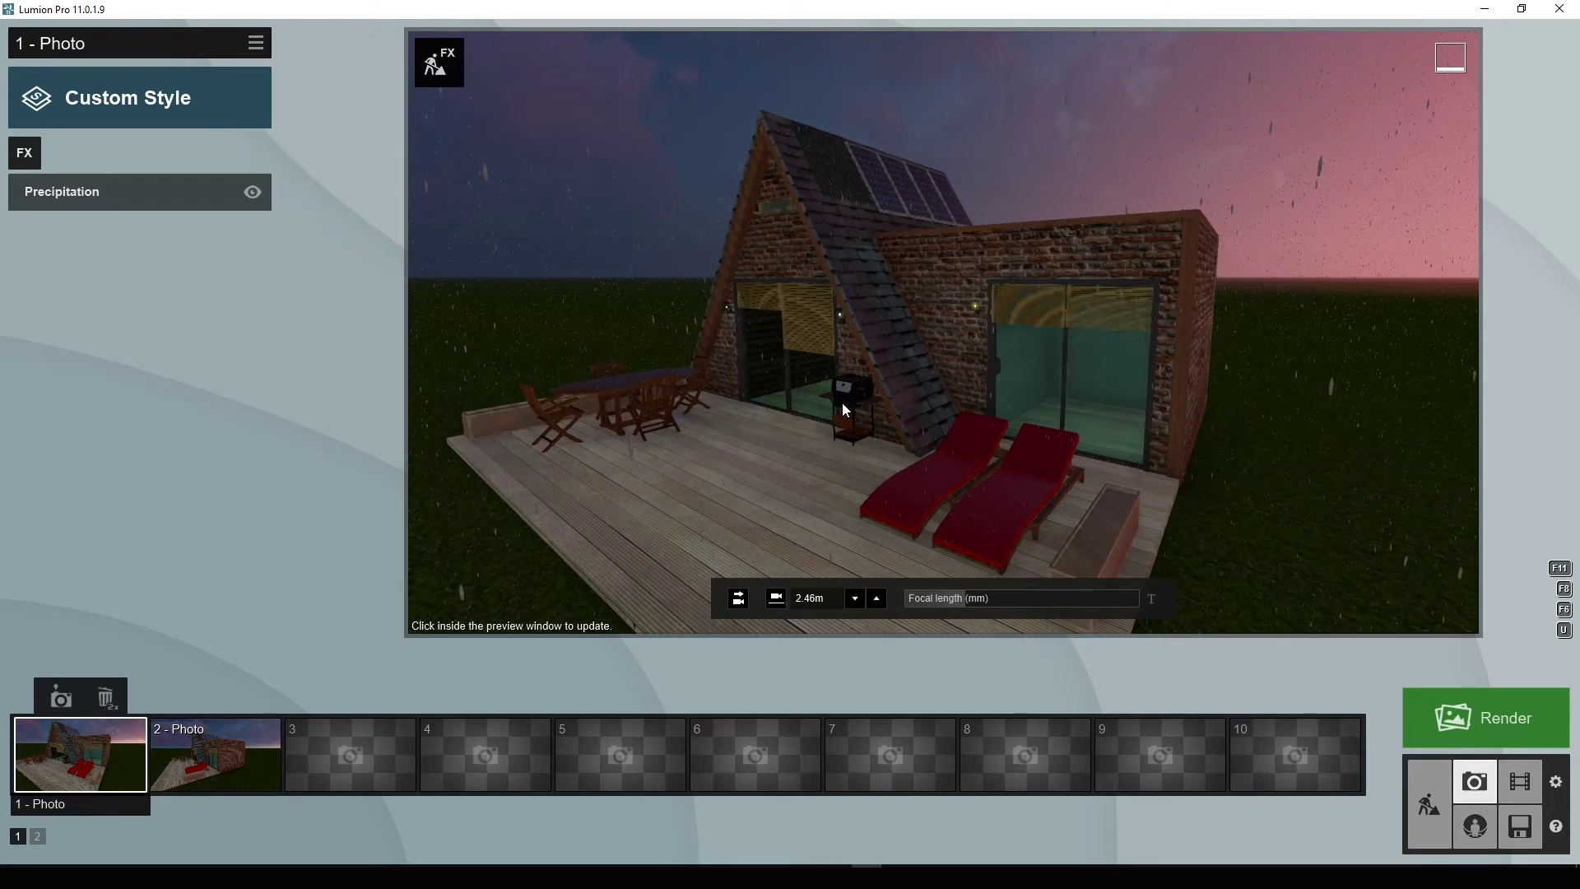
{"action": "scroll", "coordinate": [841, 400], "scroll_direction": "up", "scroll_amount": 2}
{"action": "scroll", "coordinate": [848, 395], "scroll_direction": "up", "scroll_amount": 1}
{"action": "scroll", "coordinate": [847, 394], "scroll_direction": "up", "scroll_amount": 2}
{"action": "scroll", "coordinate": [848, 395], "scroll_direction": "down", "scroll_amount": 2}
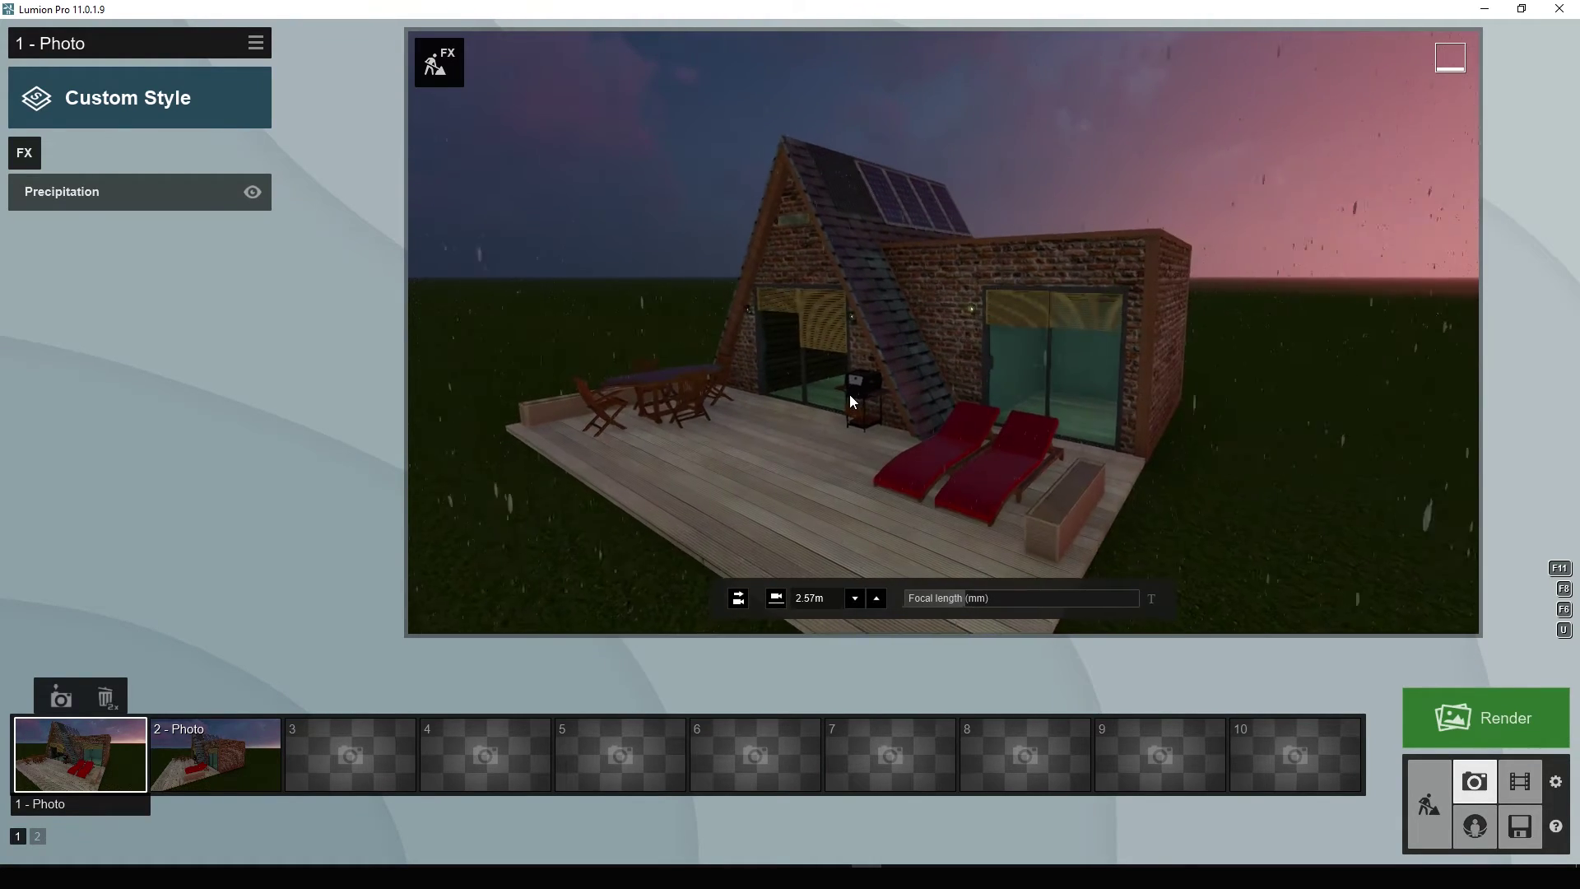
{"action": "scroll", "coordinate": [849, 394], "scroll_direction": "up", "scroll_amount": 2}
{"action": "scroll", "coordinate": [849, 393], "scroll_direction": "up", "scroll_amount": 2}
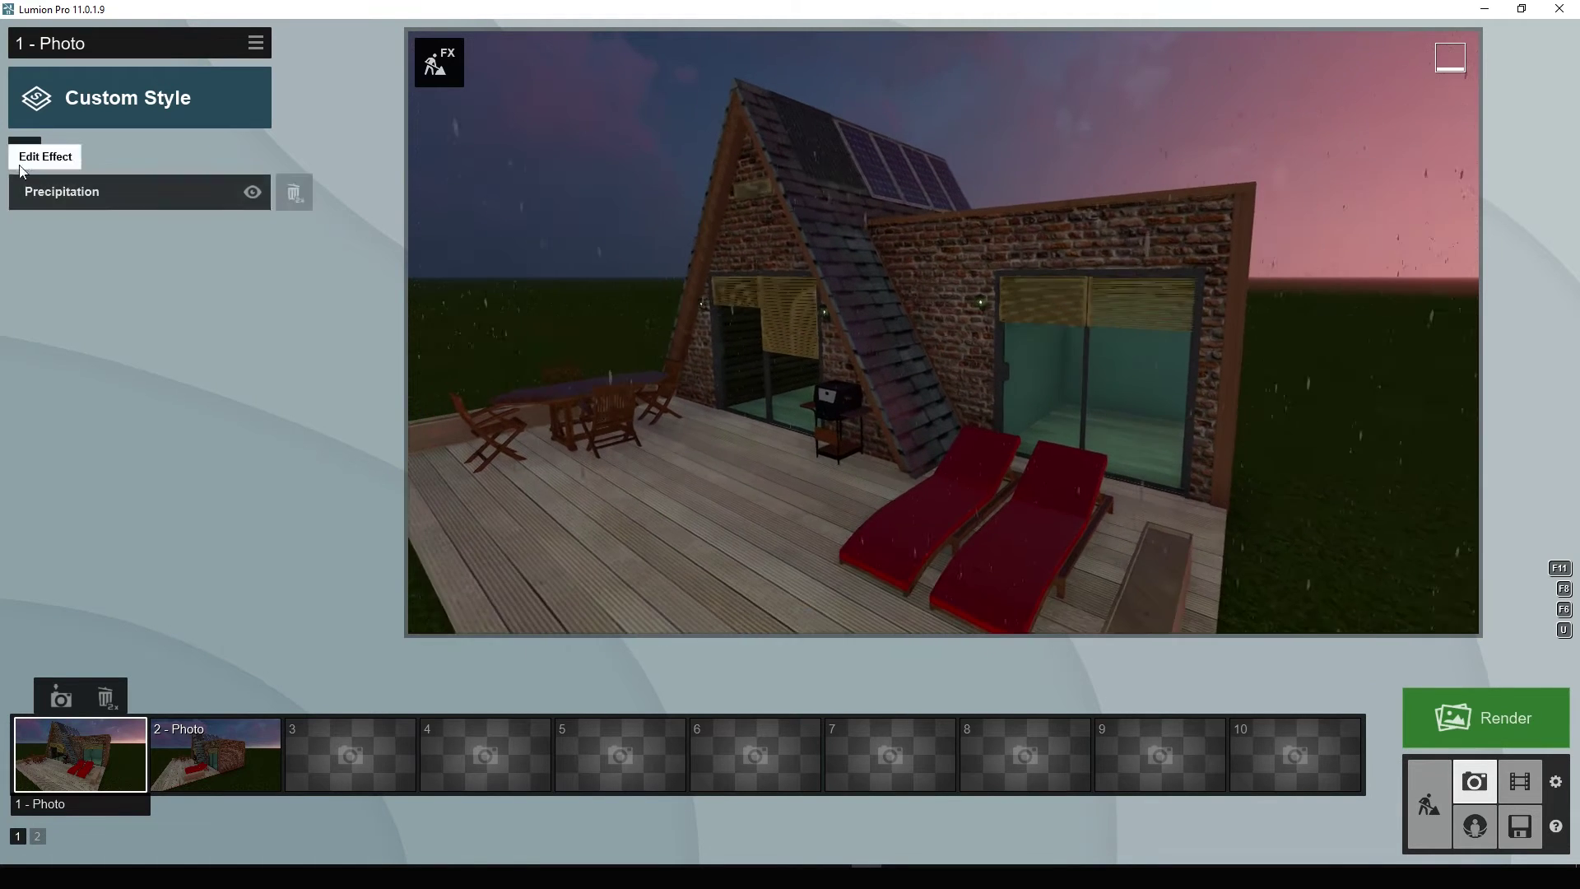
Step: Fine-tune photo 1's camera to 2.42 m height and refresh the rainy preview
{"action": "left_click", "coordinate": [23, 153]}
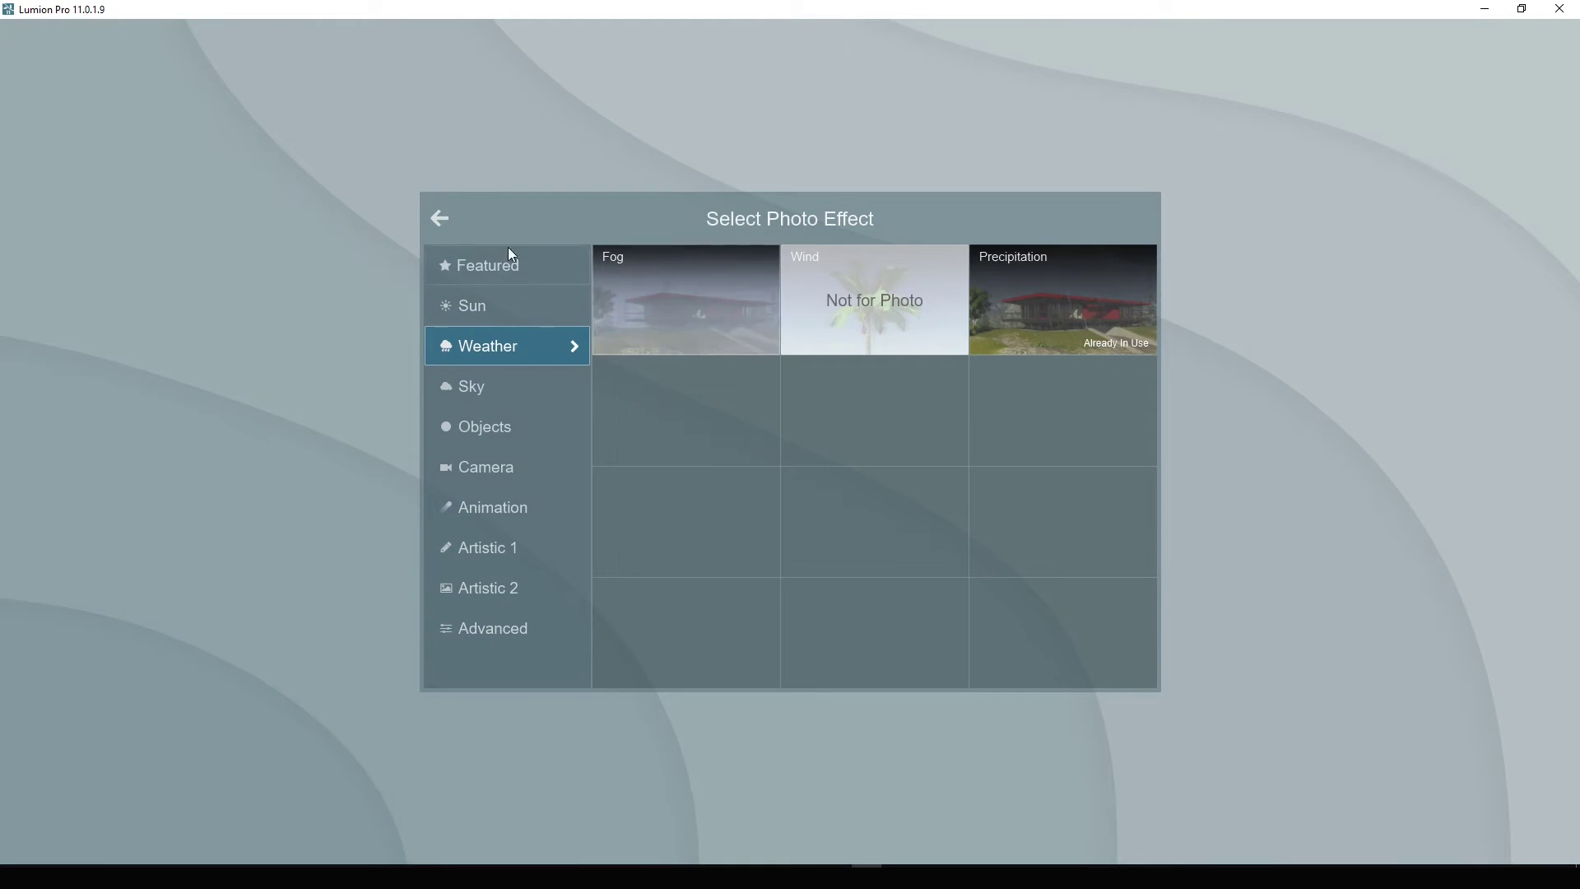
{"action": "left_click", "coordinate": [436, 220]}
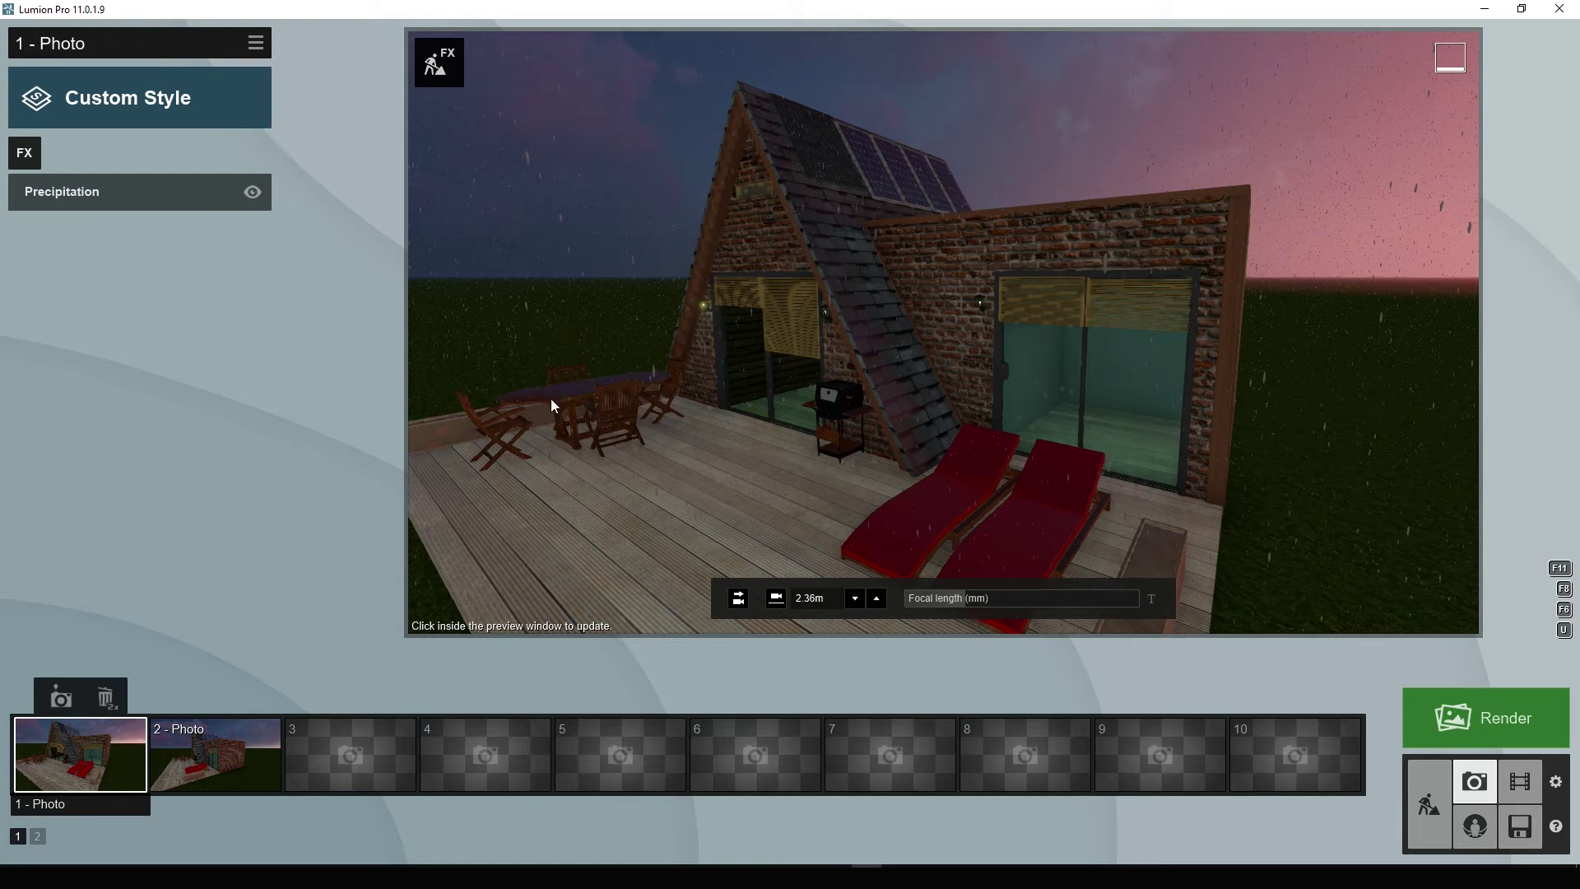
{"action": "scroll", "coordinate": [897, 397], "scroll_direction": "down", "scroll_amount": 2}
{"action": "scroll", "coordinate": [896, 397], "scroll_direction": "up", "scroll_amount": 2}
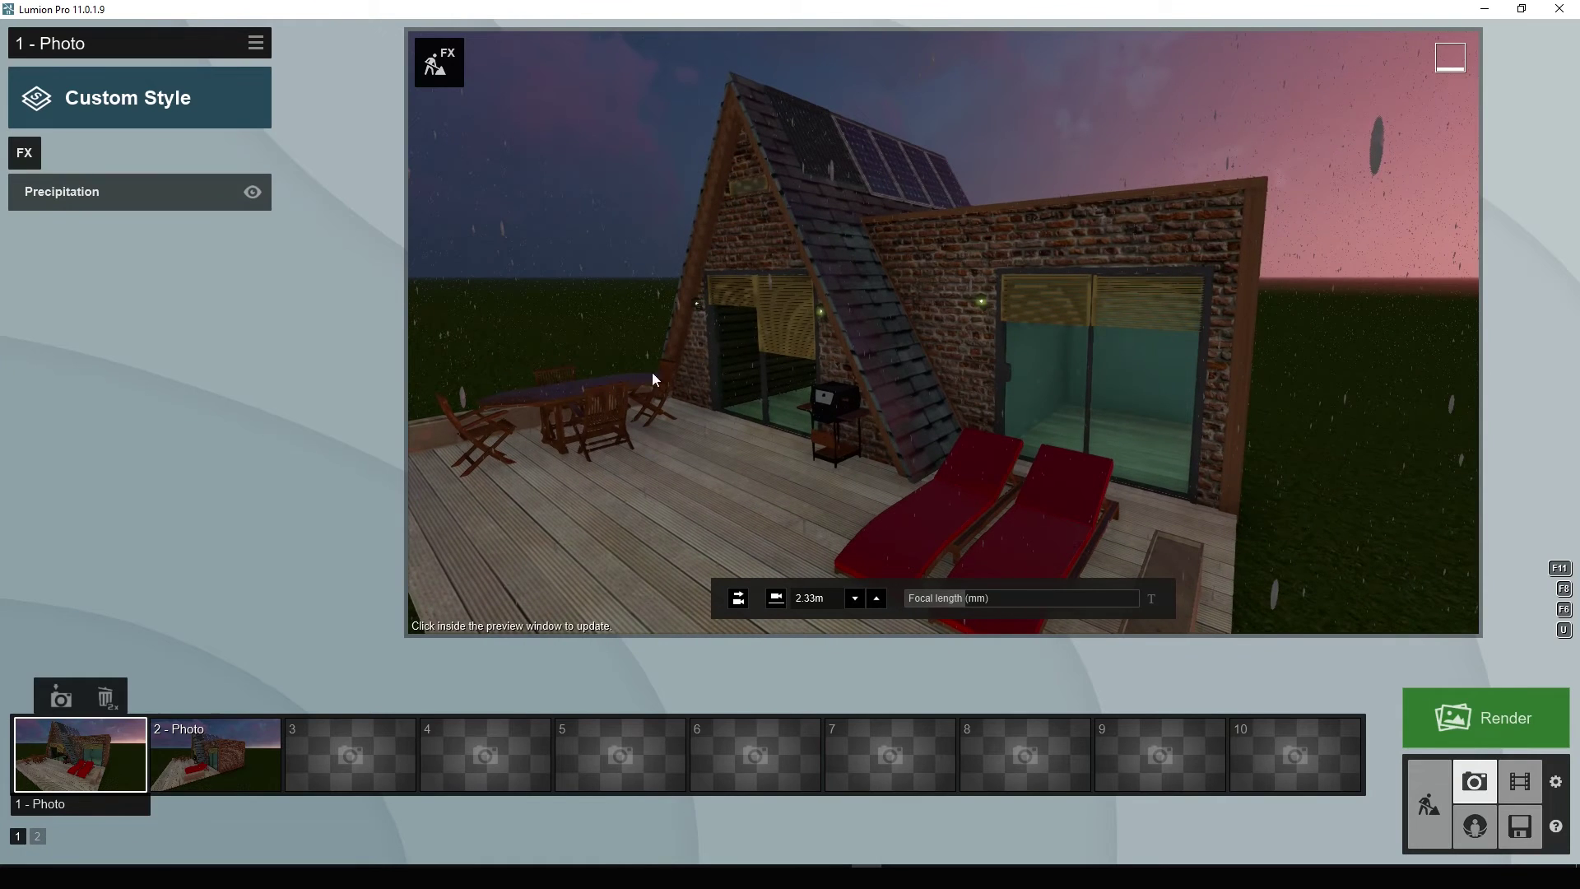
{"action": "scroll", "coordinate": [719, 402], "scroll_direction": "down", "scroll_amount": 1}
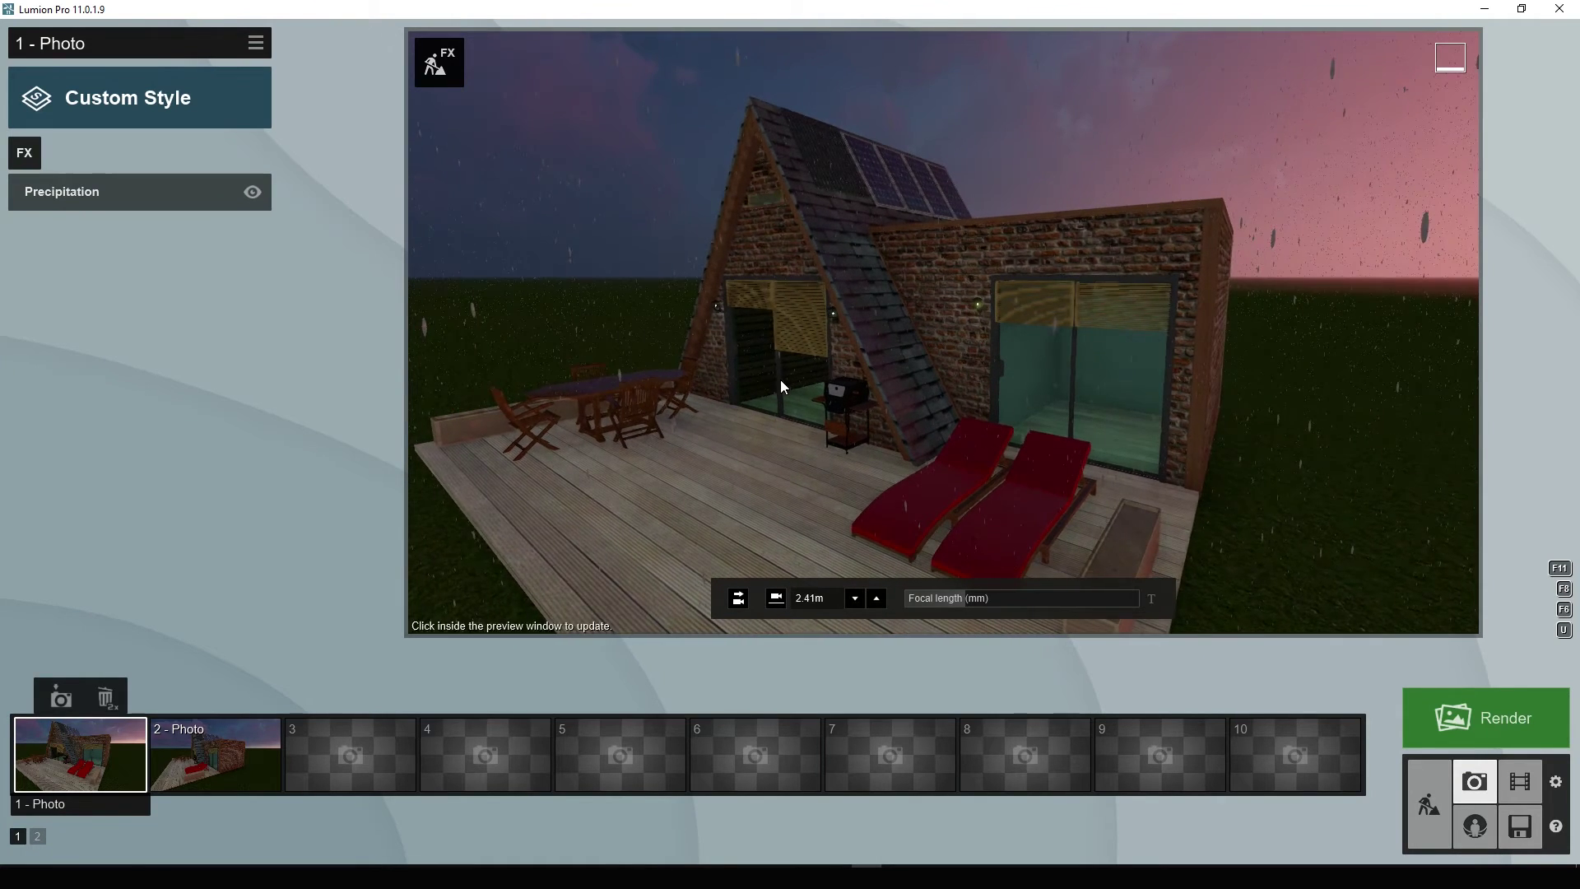
{"action": "scroll", "coordinate": [743, 367], "scroll_direction": "down", "scroll_amount": 2}
{"action": "scroll", "coordinate": [849, 418], "scroll_direction": "up", "scroll_amount": 2}
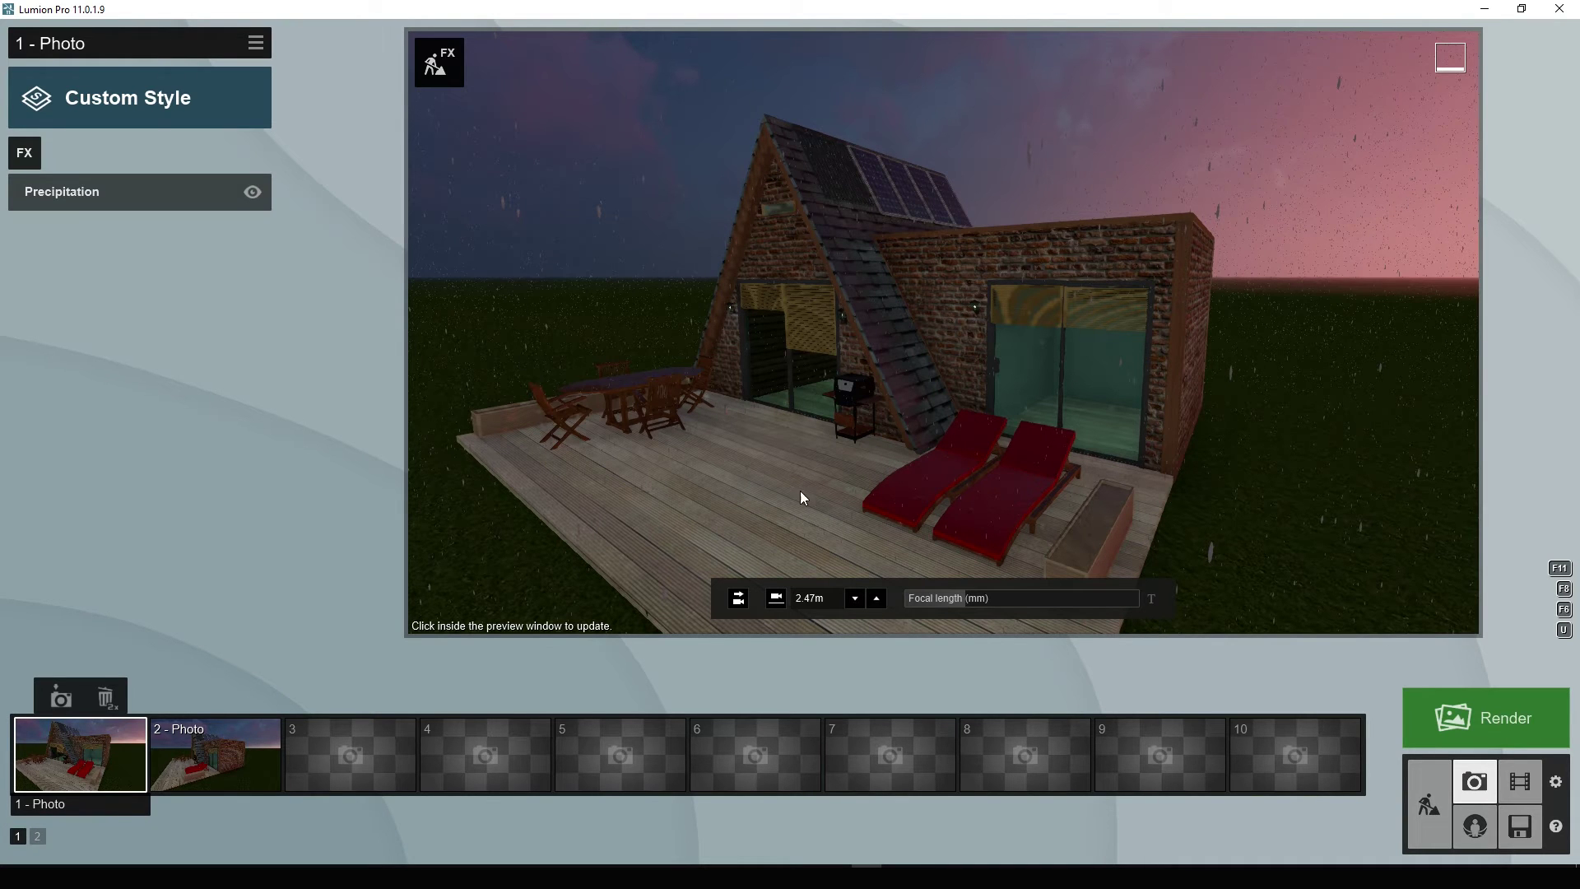
{"action": "scroll", "coordinate": [987, 446], "scroll_direction": "down", "scroll_amount": 2}
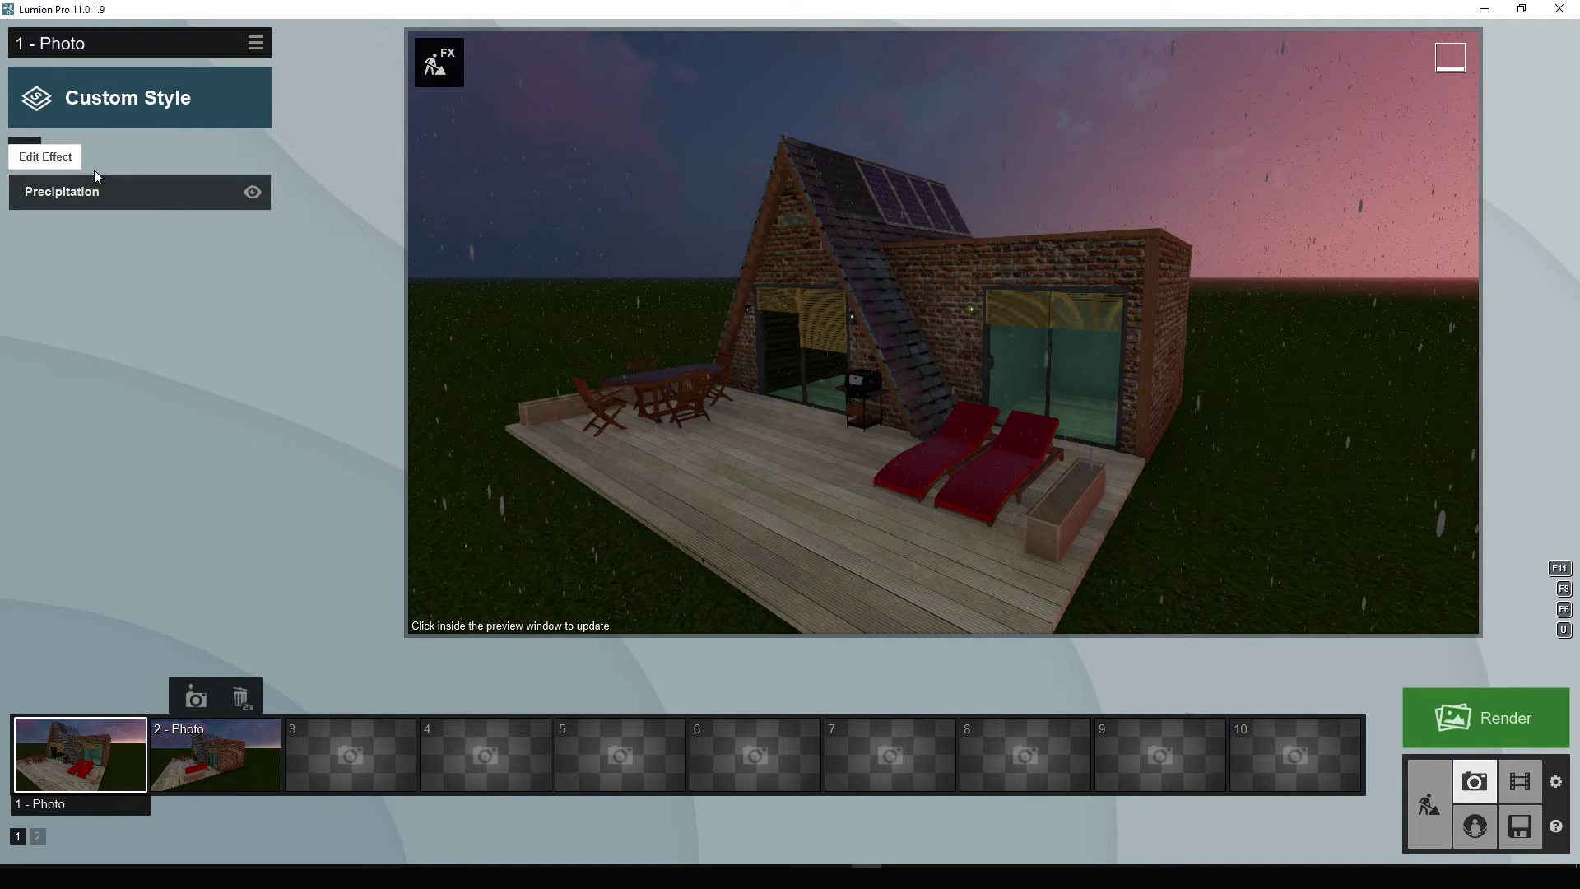
{"action": "scroll", "coordinate": [808, 418], "scroll_direction": "up", "scroll_amount": 3}
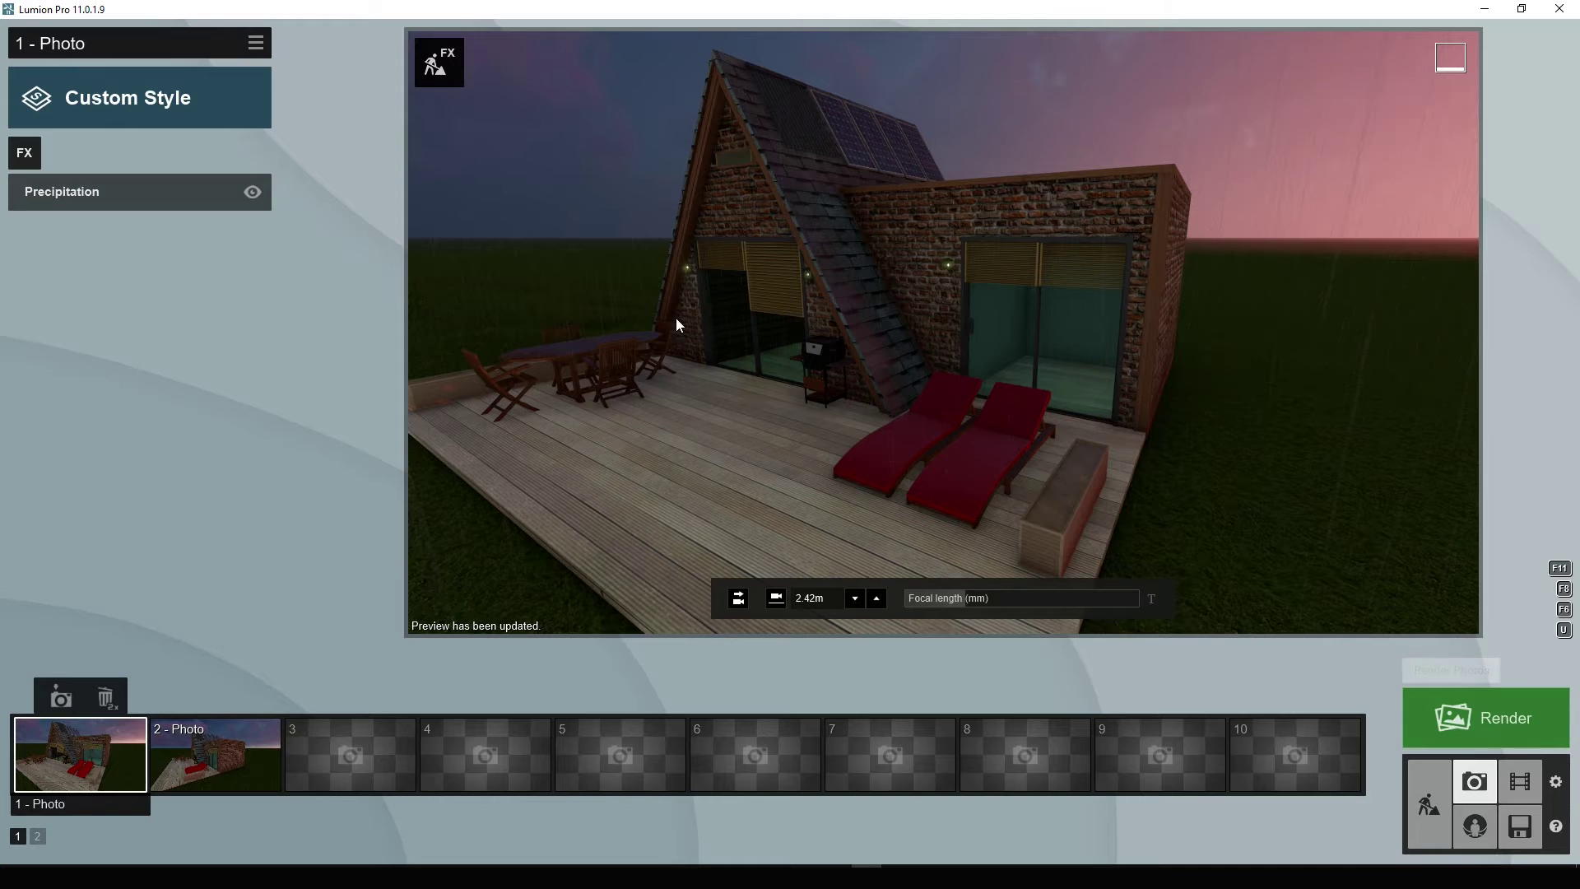
{"action": "left_click", "coordinate": [1466, 724]}
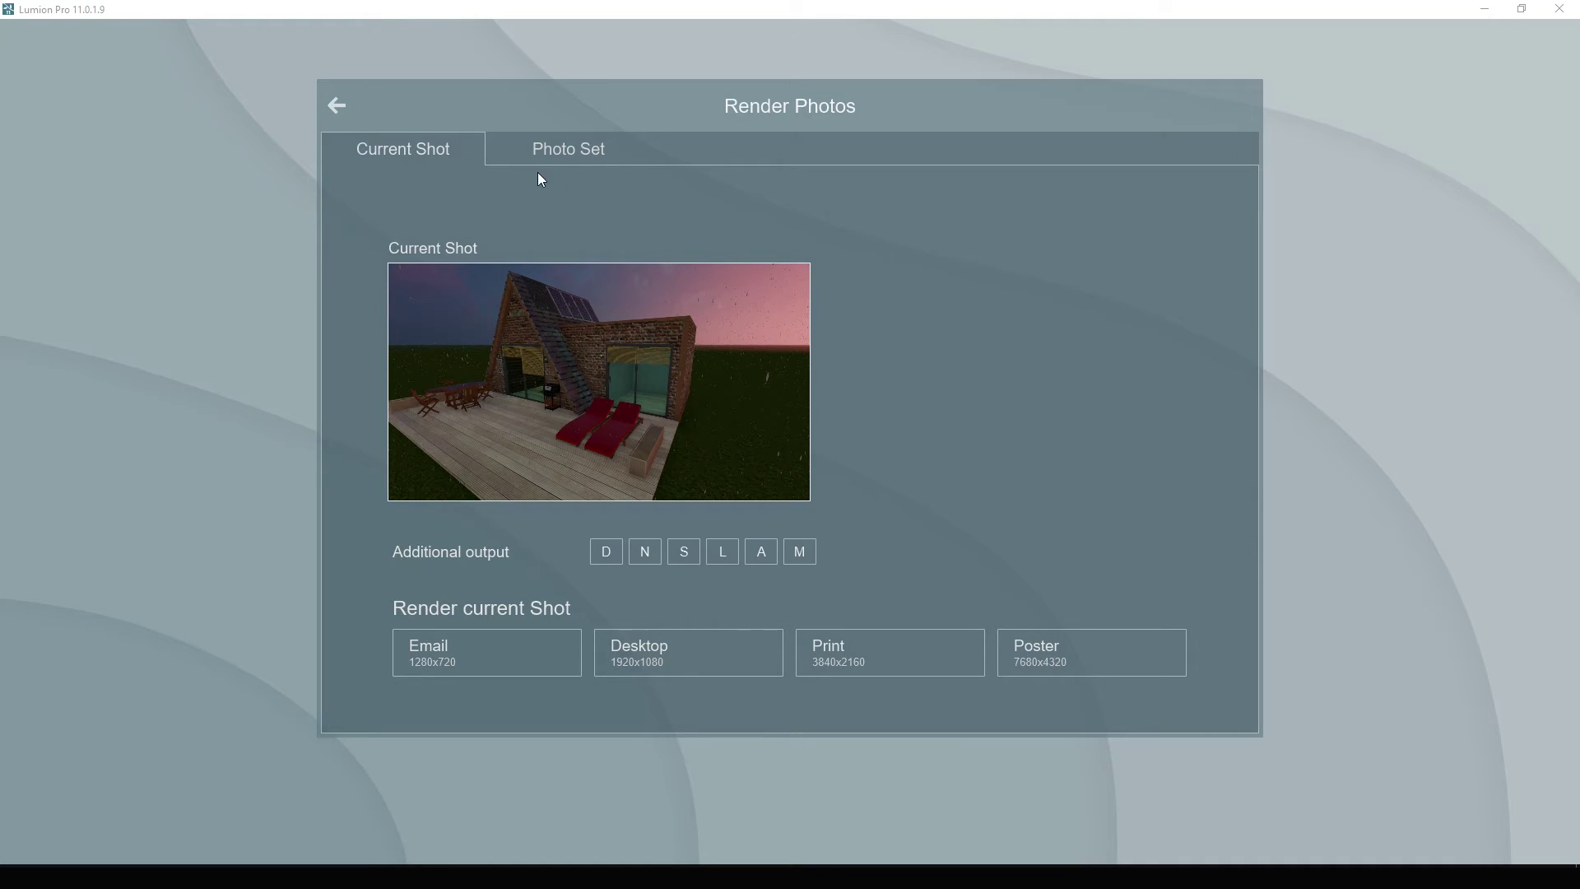
{"action": "left_click", "coordinate": [575, 138]}
{"action": "left_click", "coordinate": [579, 153]}
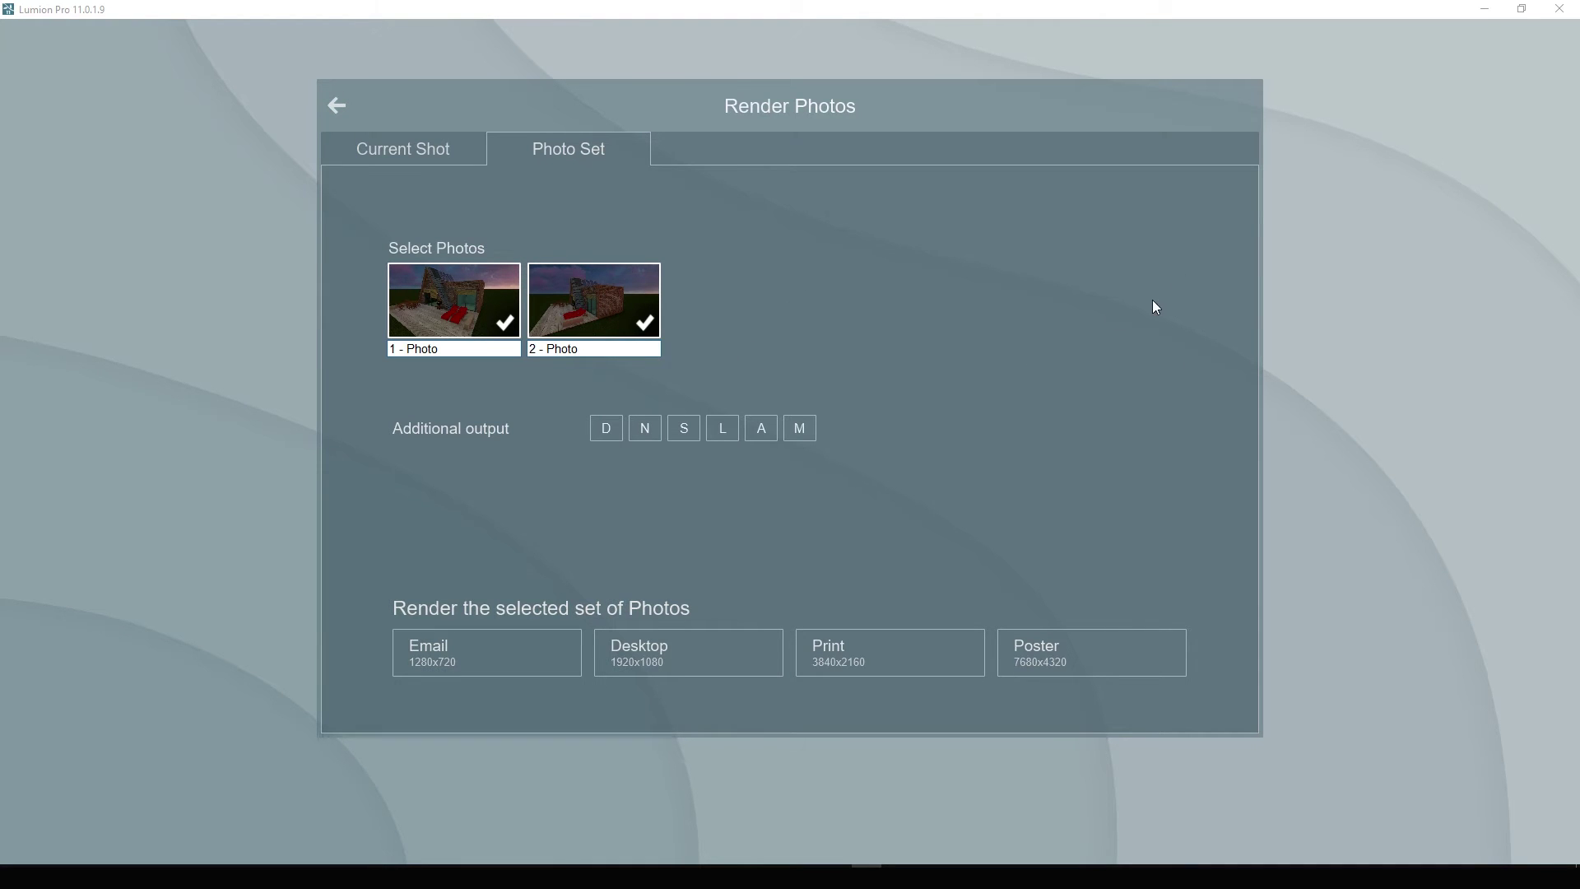
{"action": "left_click", "coordinate": [397, 148]}
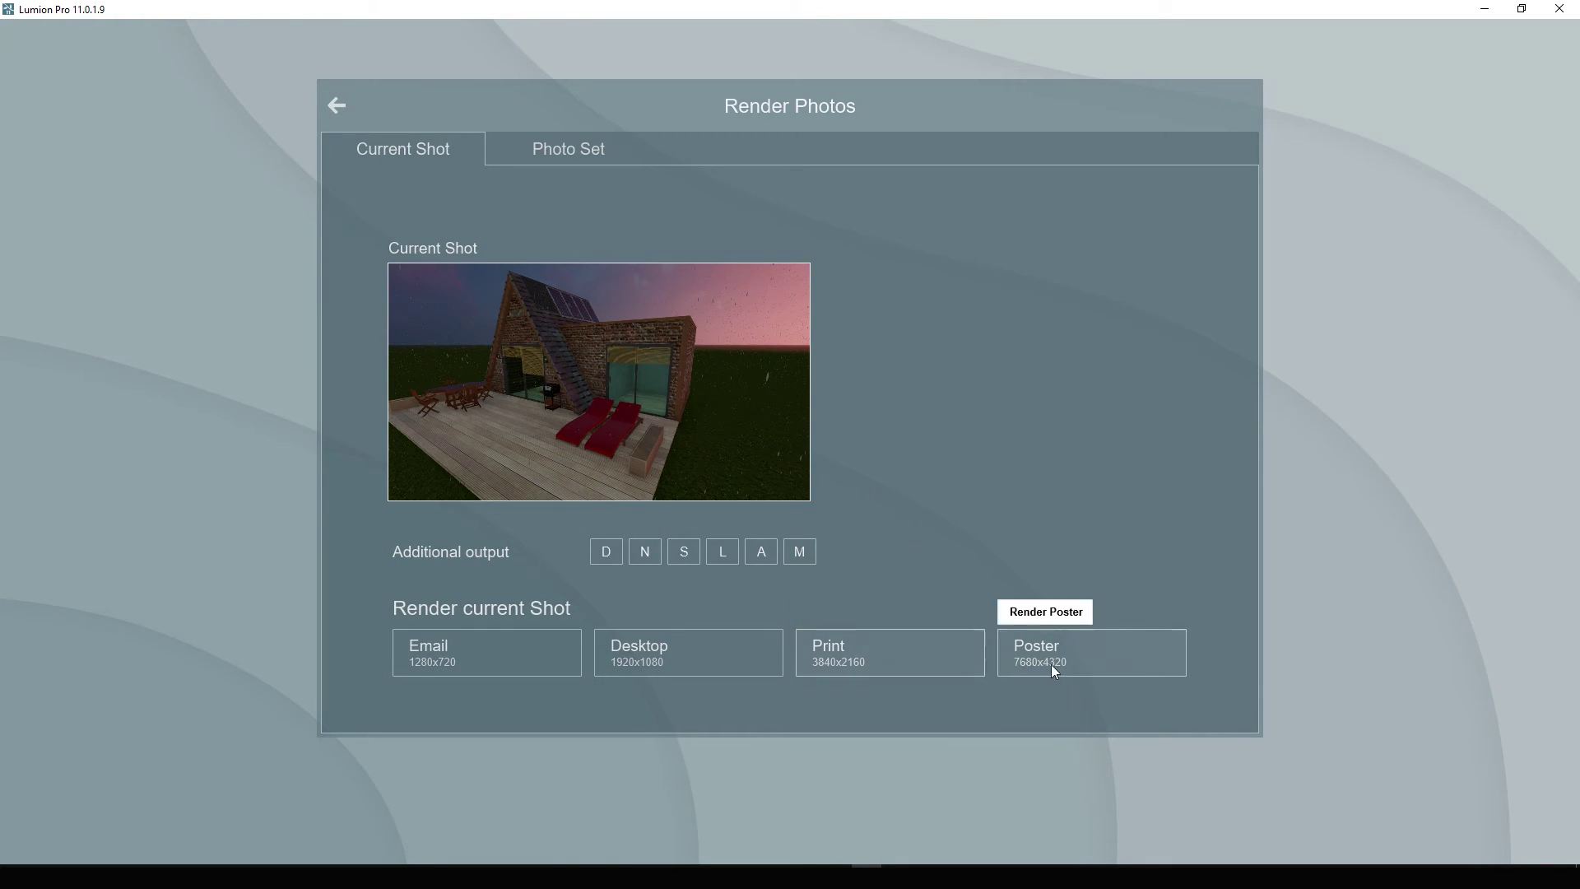
{"action": "left_click", "coordinate": [337, 107]}
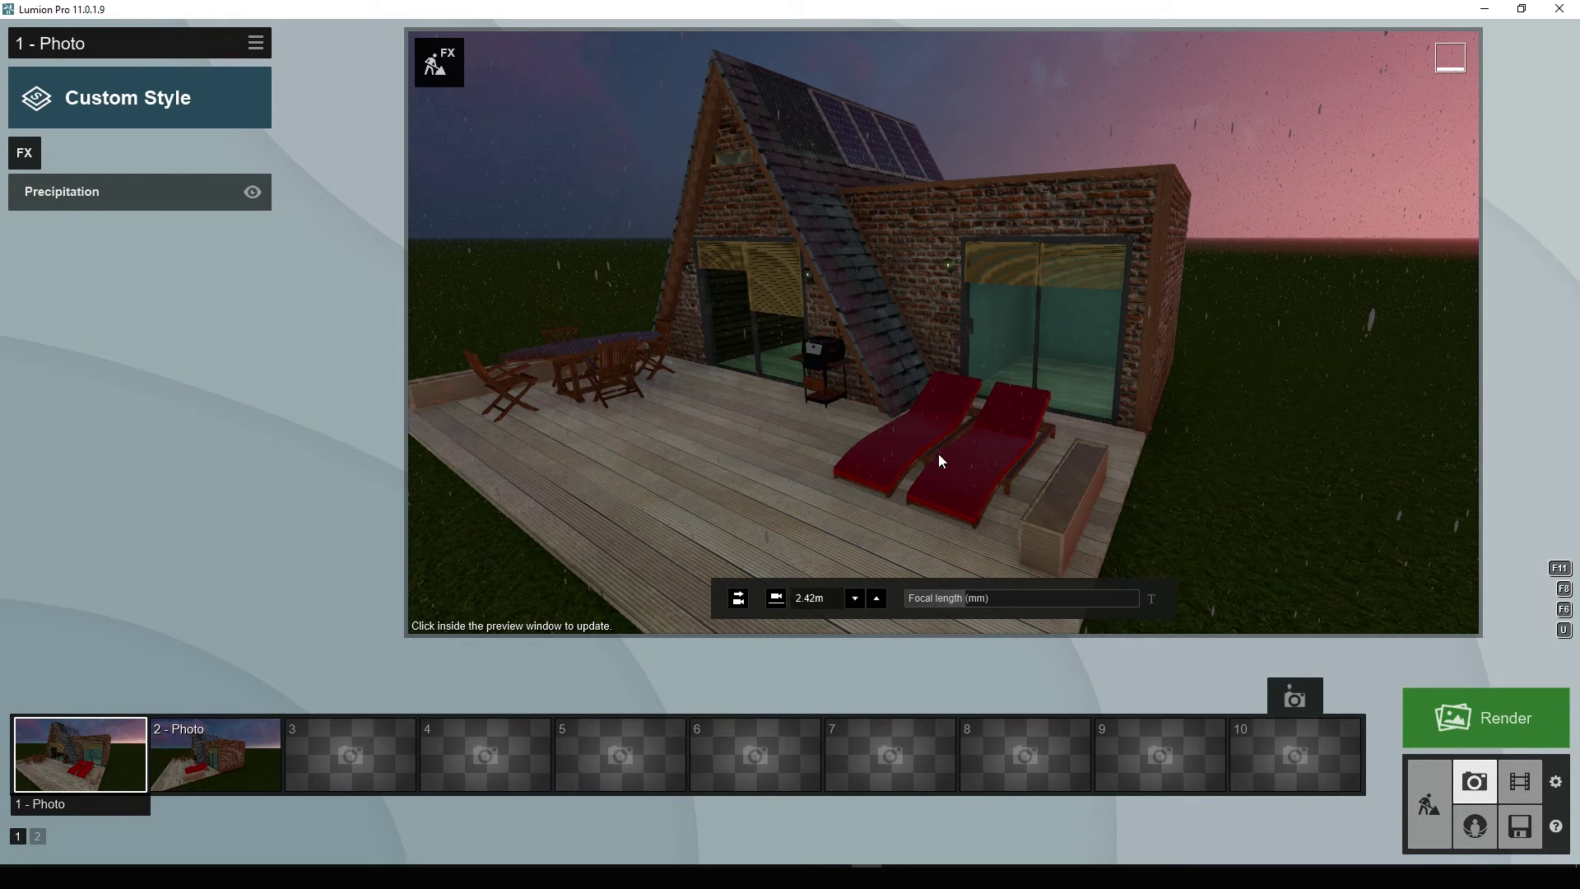
Step: Back in Build mode, raise the sun to daylight and open the Nature tree library
{"action": "left_click", "coordinate": [1428, 804]}
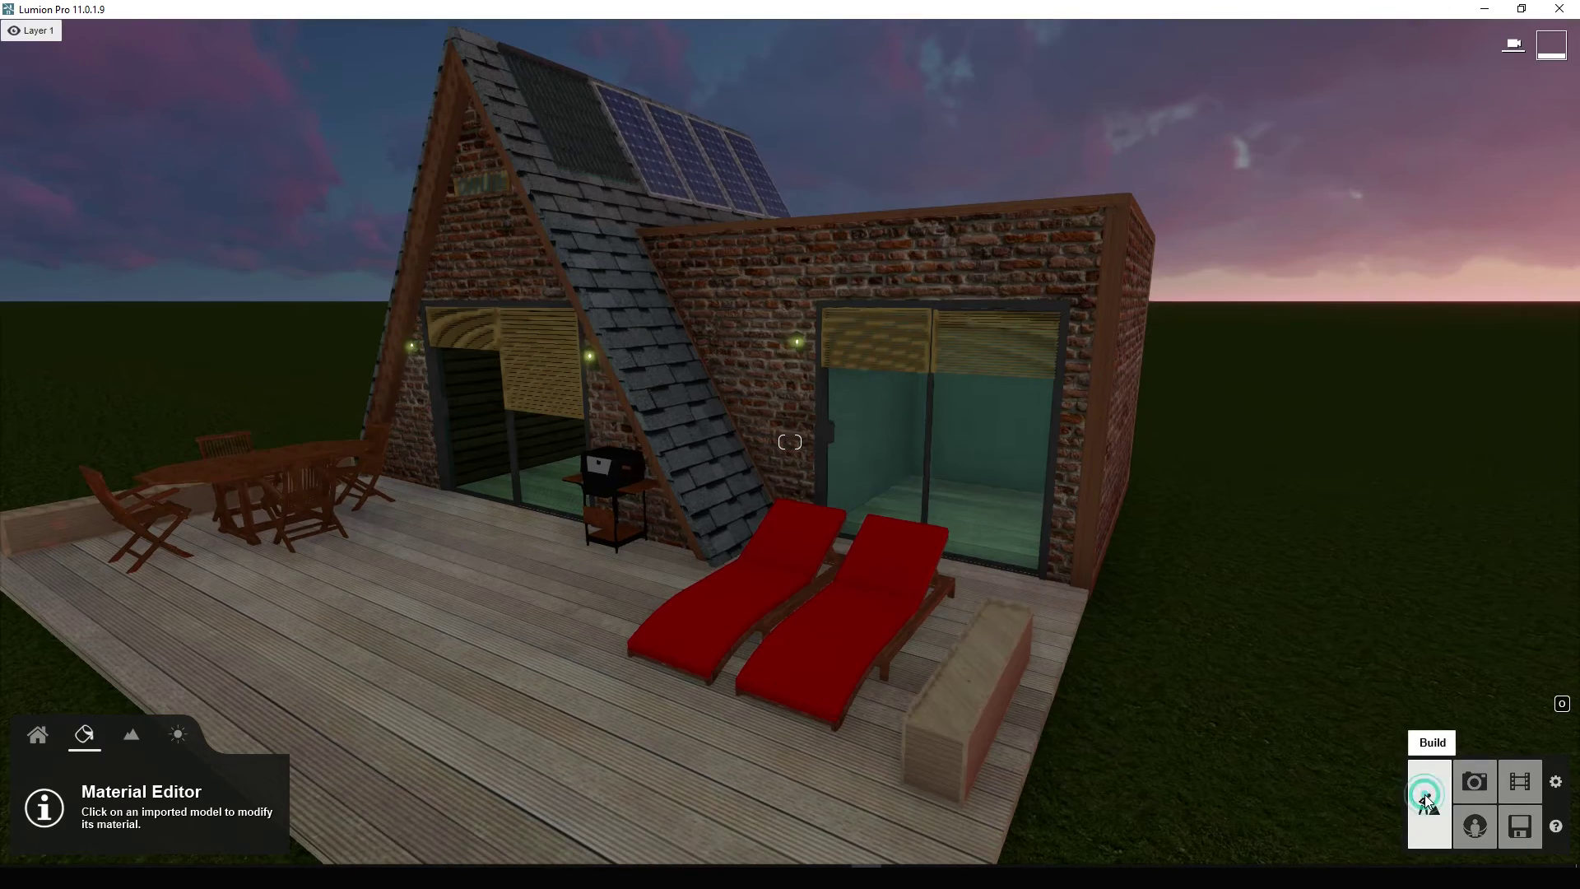
{"action": "scroll", "coordinate": [816, 565], "scroll_direction": "down", "scroll_amount": 5}
{"action": "mouse_move", "coordinate": [822, 551]}
{"action": "right_mouse_down"}
{"action": "mouse_move", "coordinate": [625, 527]}
{"action": "mouse_move", "coordinate": [189, 746]}
{"action": "right_mouse_up"}
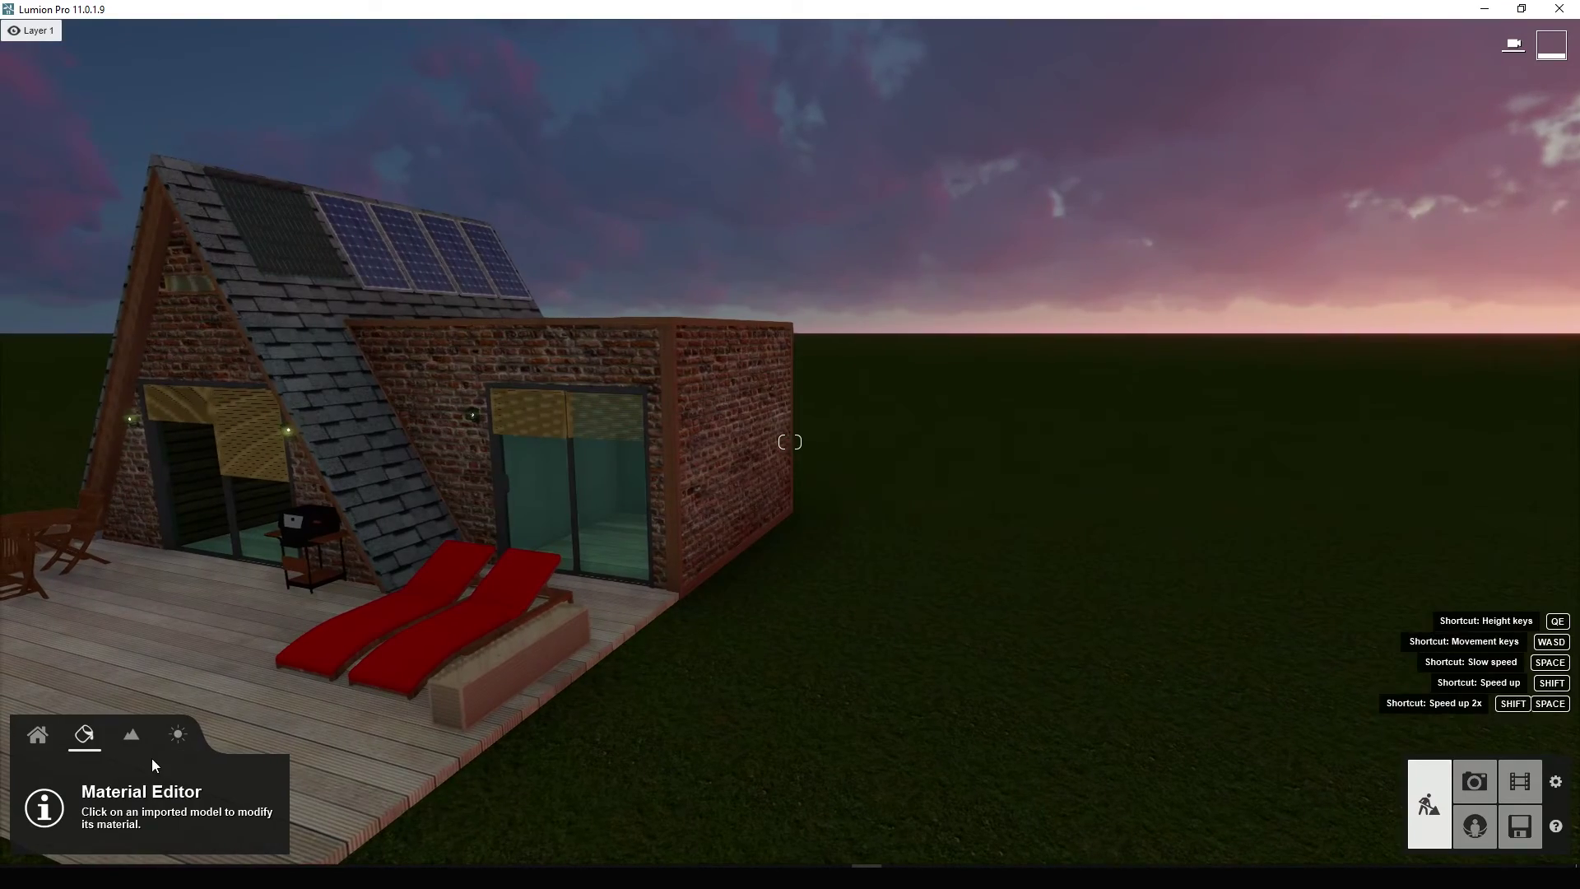
{"action": "left_click", "coordinate": [177, 735]}
{"action": "left_click_drag", "start_coordinate": [299, 802], "coordinate": [294, 788]}
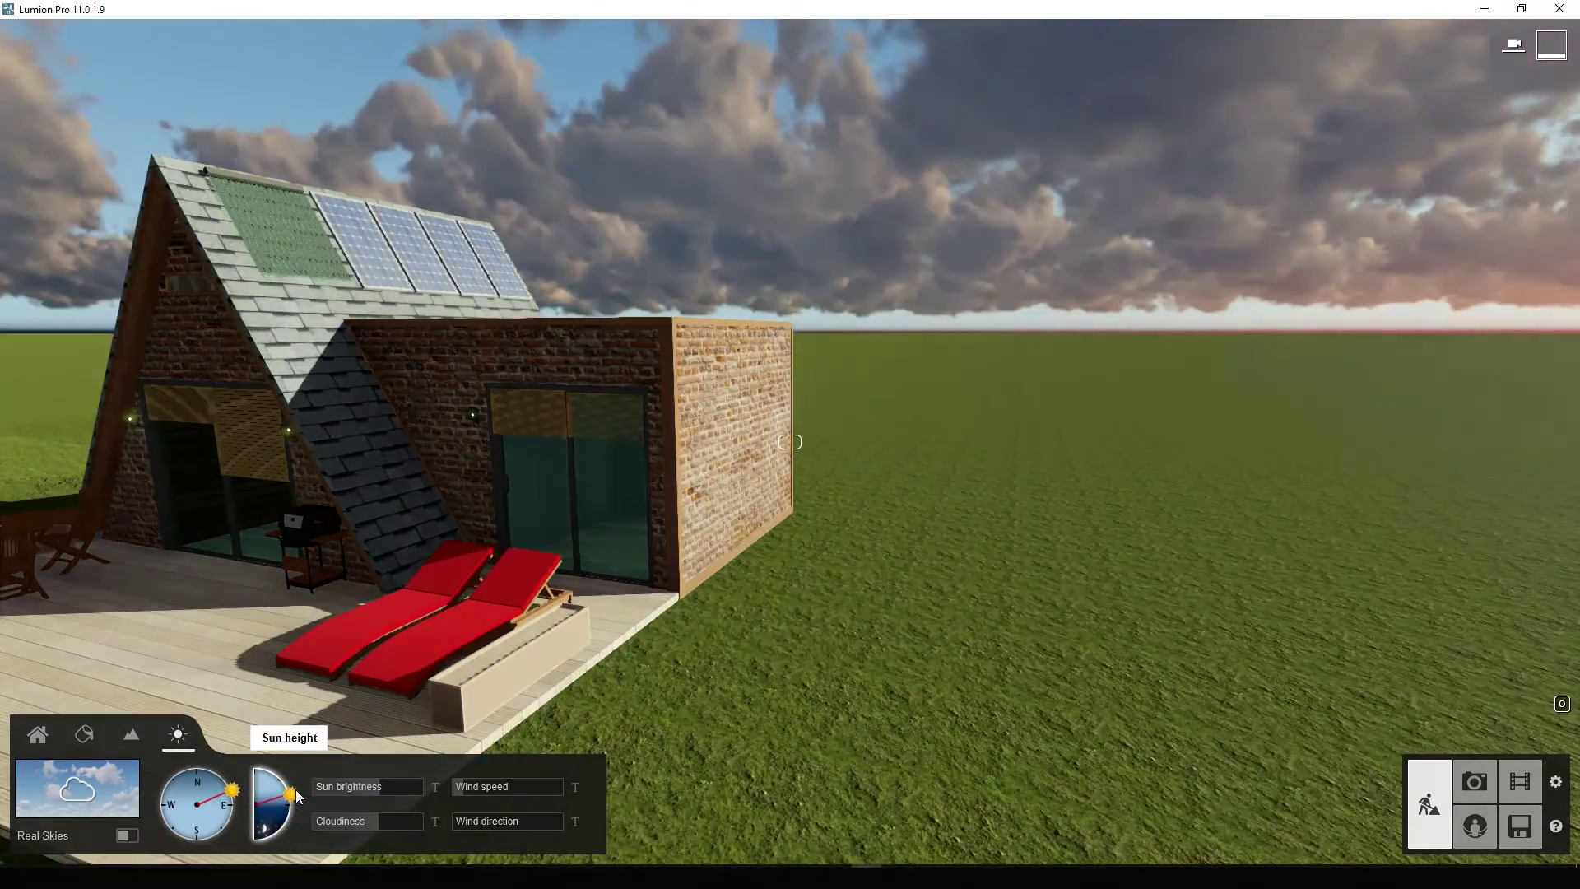
{"action": "scroll", "coordinate": [802, 535], "scroll_direction": "down", "scroll_amount": 3}
{"action": "mouse_move", "coordinate": [801, 535]}
{"action": "right_mouse_down"}
{"action": "mouse_move", "coordinate": [674, 527]}
{"action": "mouse_move", "coordinate": [542, 724]}
{"action": "right_mouse_up"}
{"action": "scroll", "coordinate": [674, 526], "scroll_direction": "up", "scroll_amount": 3}
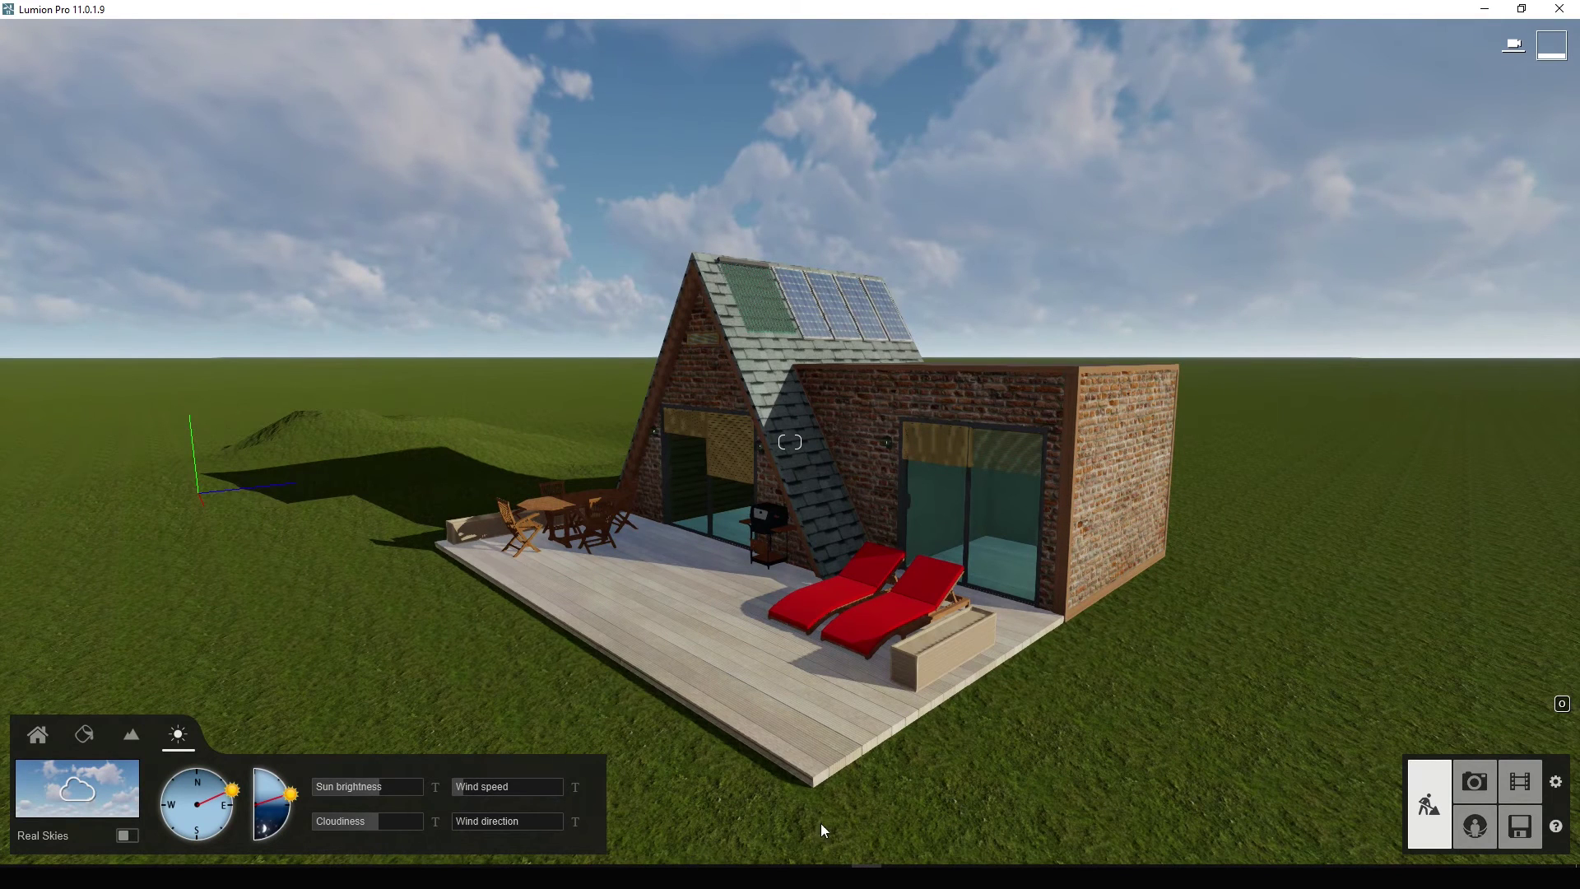
{"action": "left_click", "coordinate": [47, 744]}
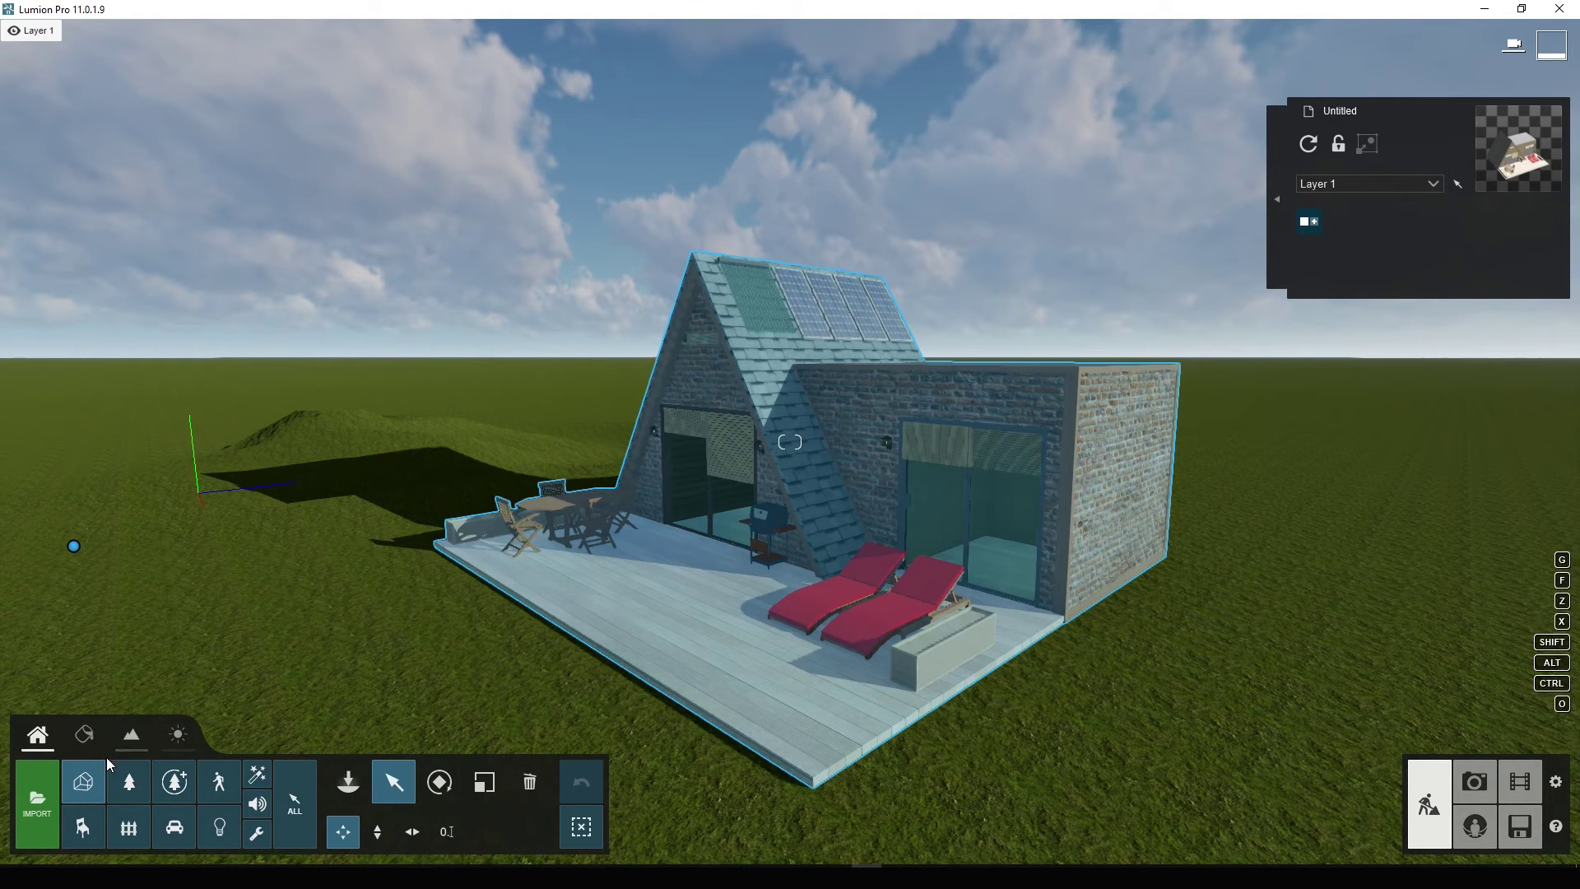
{"action": "left_click", "coordinate": [127, 788]}
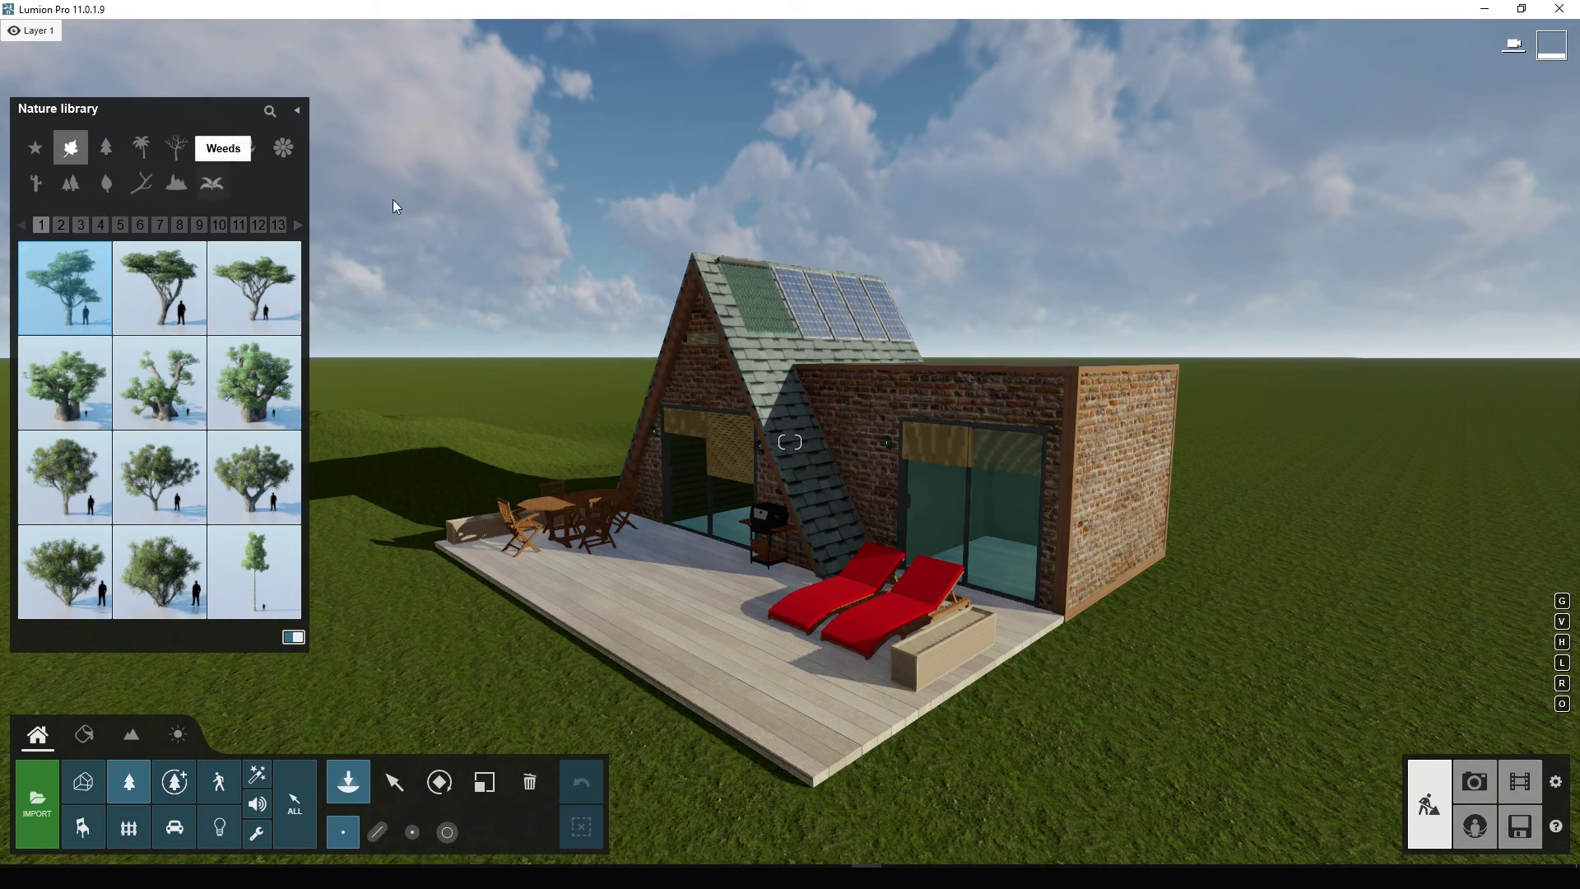
{"action": "mouse_move", "coordinate": [64, 286]}
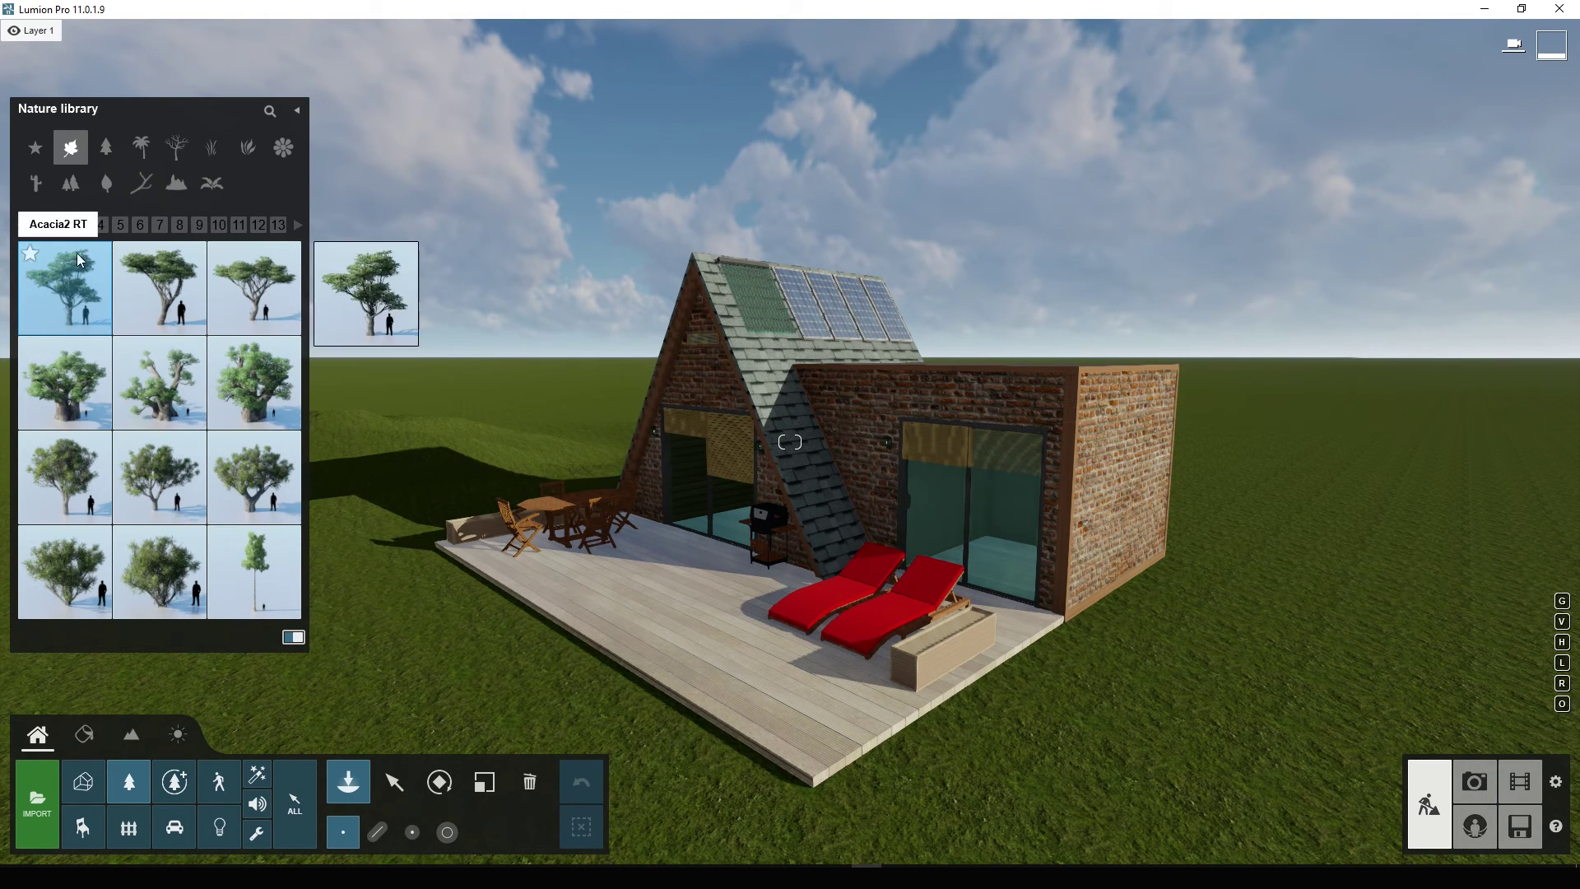
Step: From Nature page 2, plant deciduous trees on the grass right and left of the house
{"action": "left_click", "coordinate": [62, 227]}
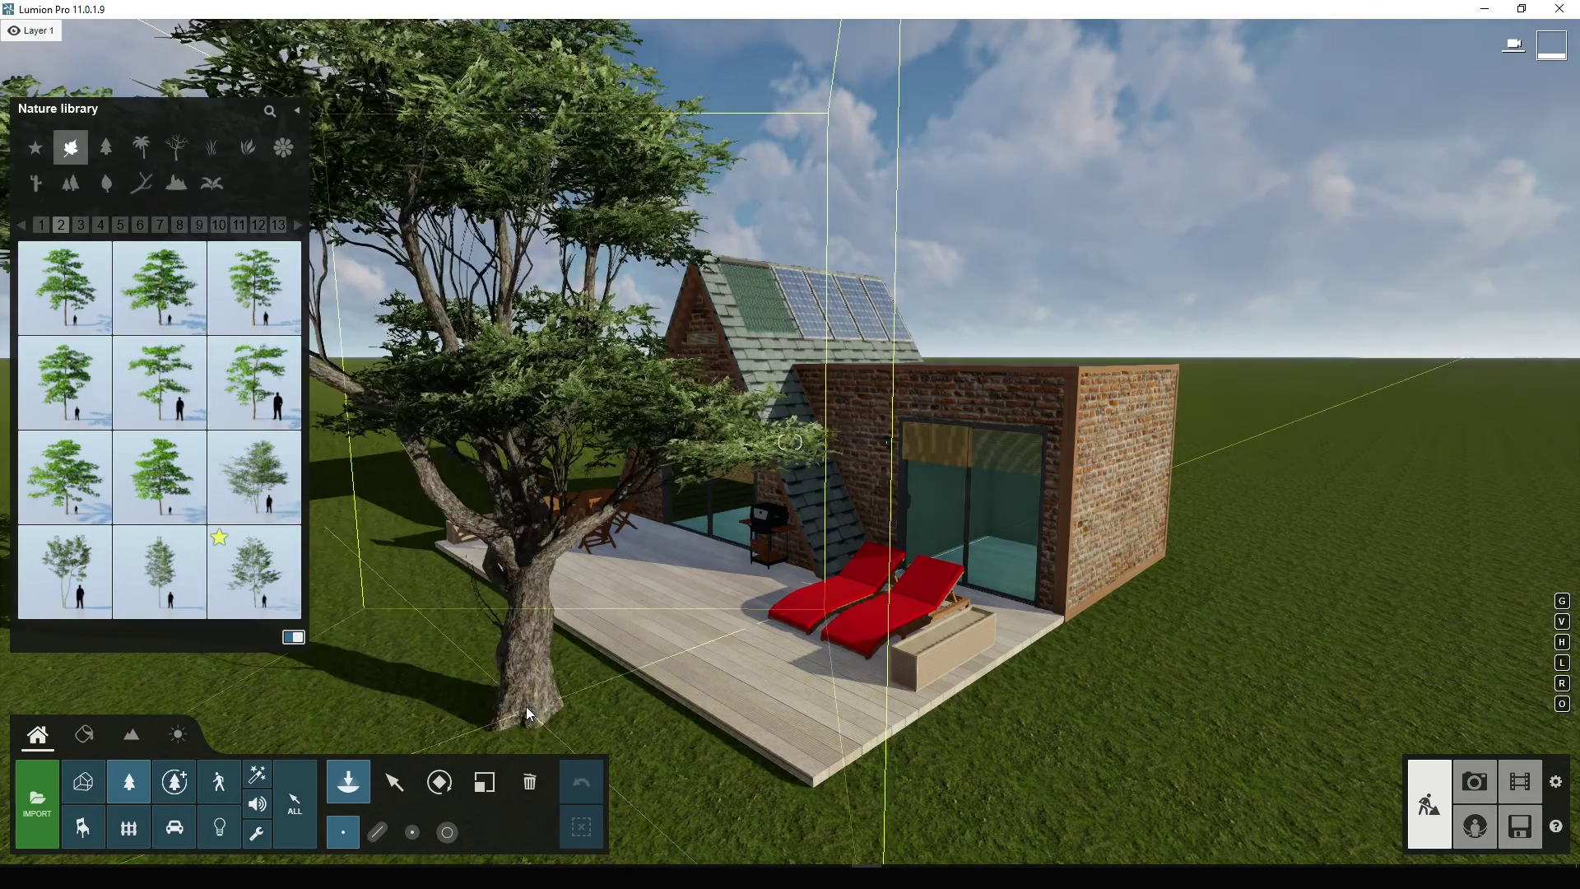
{"action": "left_click", "coordinate": [247, 471]}
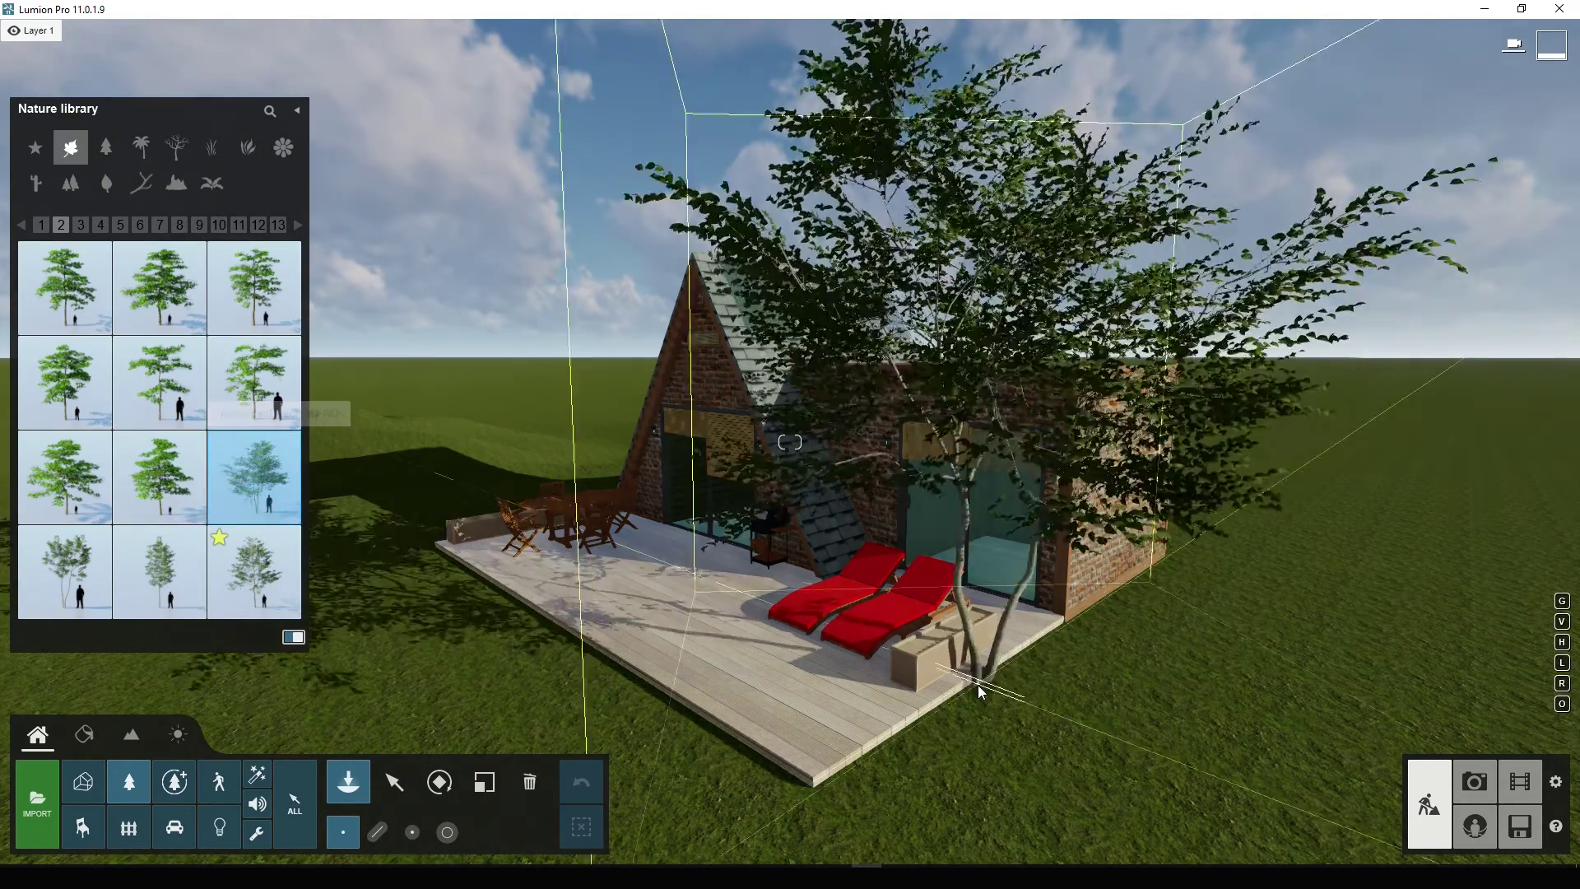
{"action": "left_click", "coordinate": [841, 648]}
{"action": "left_click_drag", "start_coordinate": [1127, 698], "coordinate": [1255, 611]}
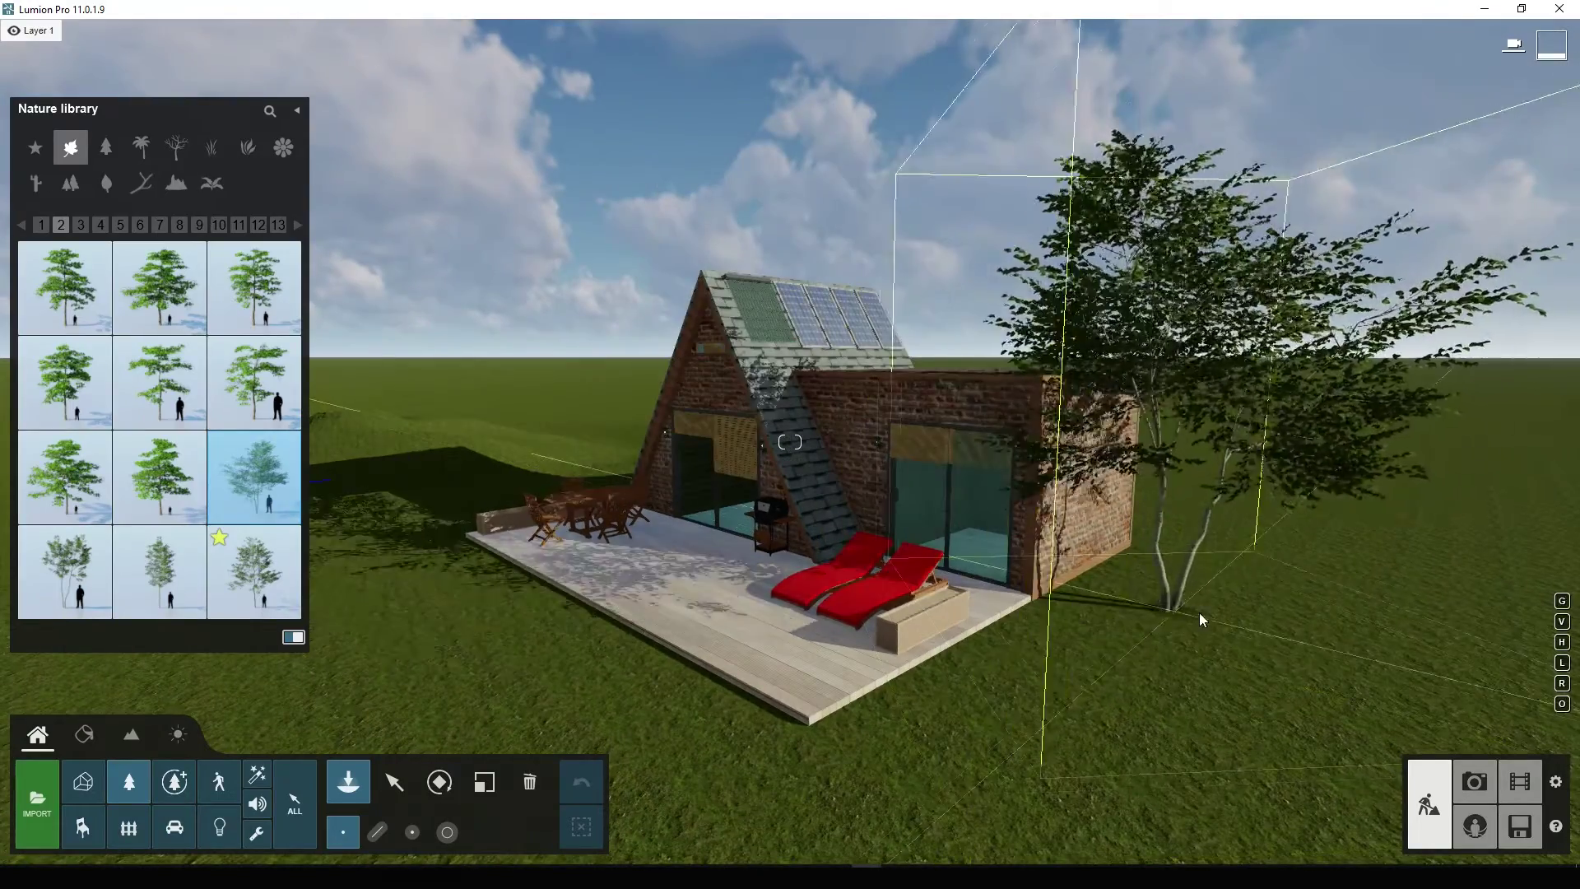
{"action": "left_click", "coordinate": [1256, 609]}
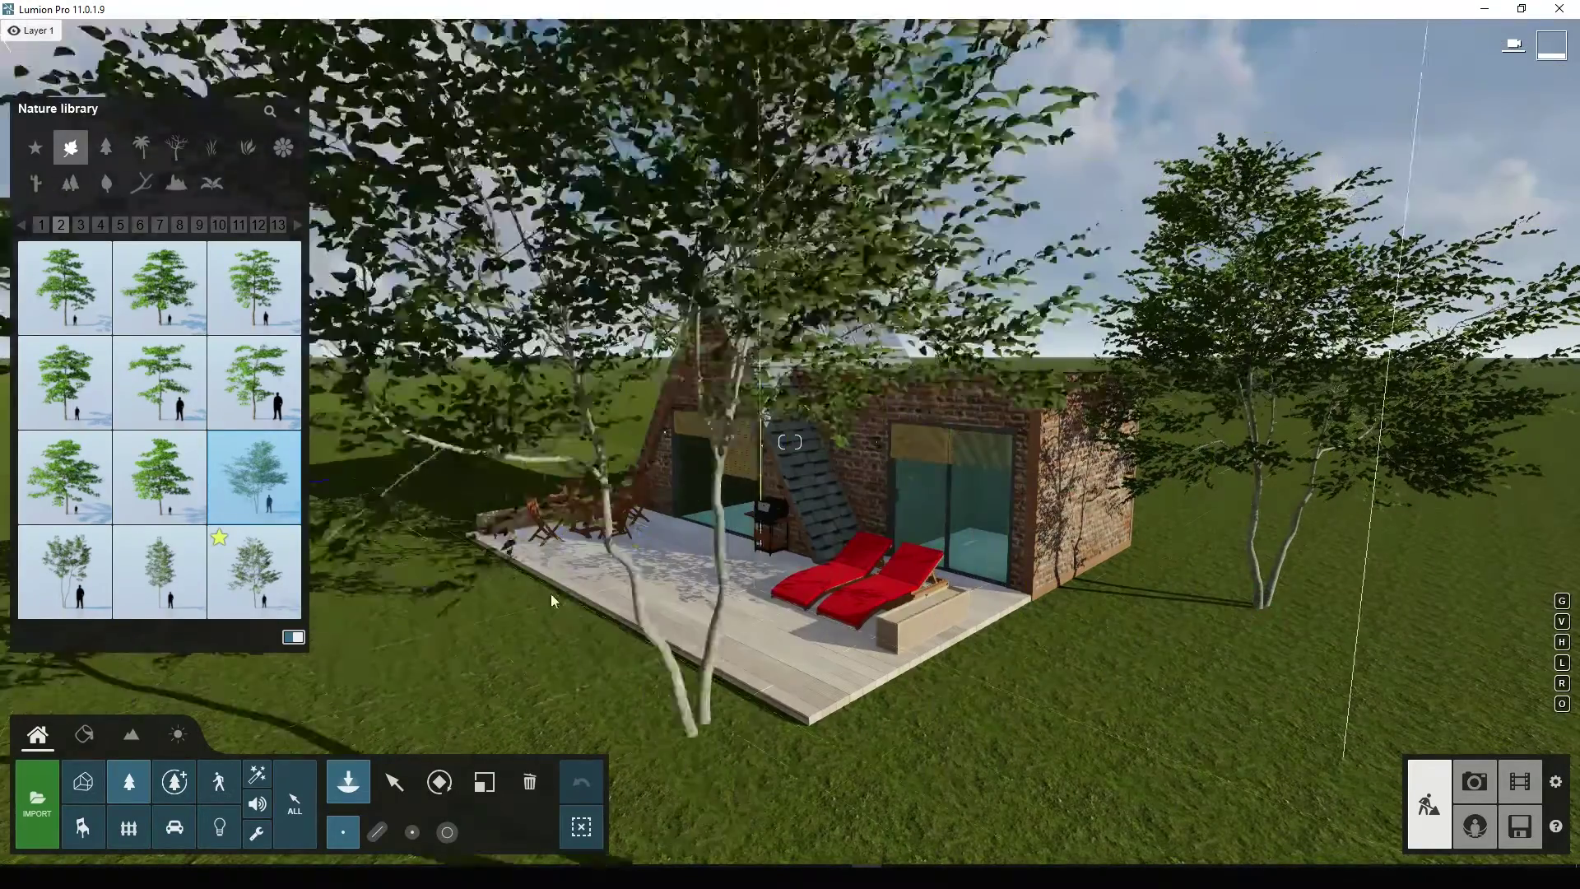
{"action": "left_click", "coordinate": [412, 516]}
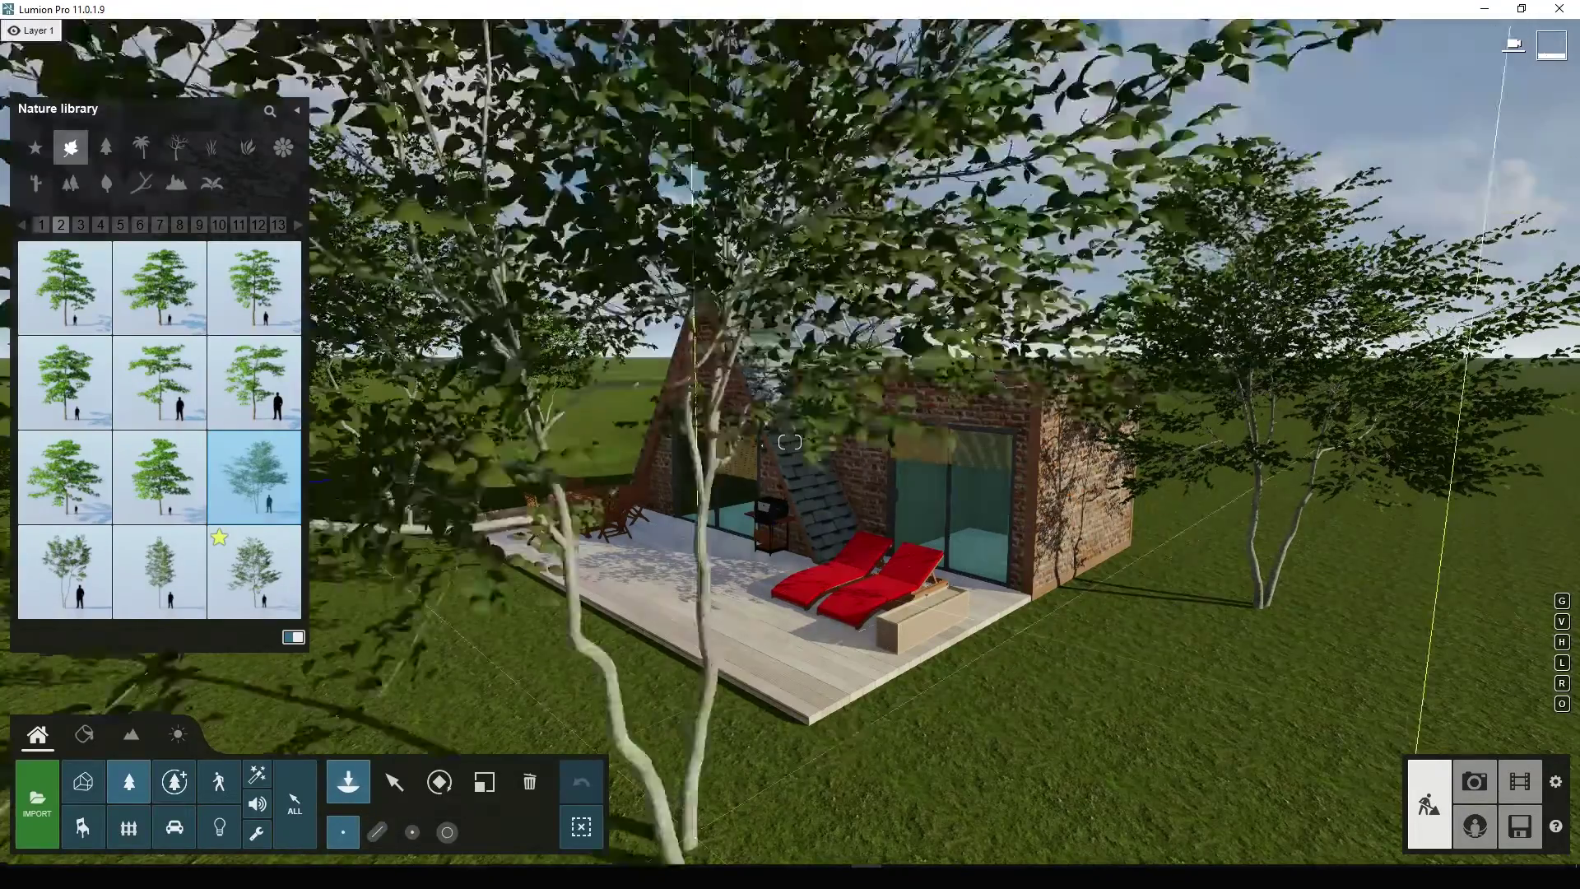
Step: Switch tree placement to Cluster mode while repositioning the camera around the house
{"action": "left_click", "coordinate": [377, 832]}
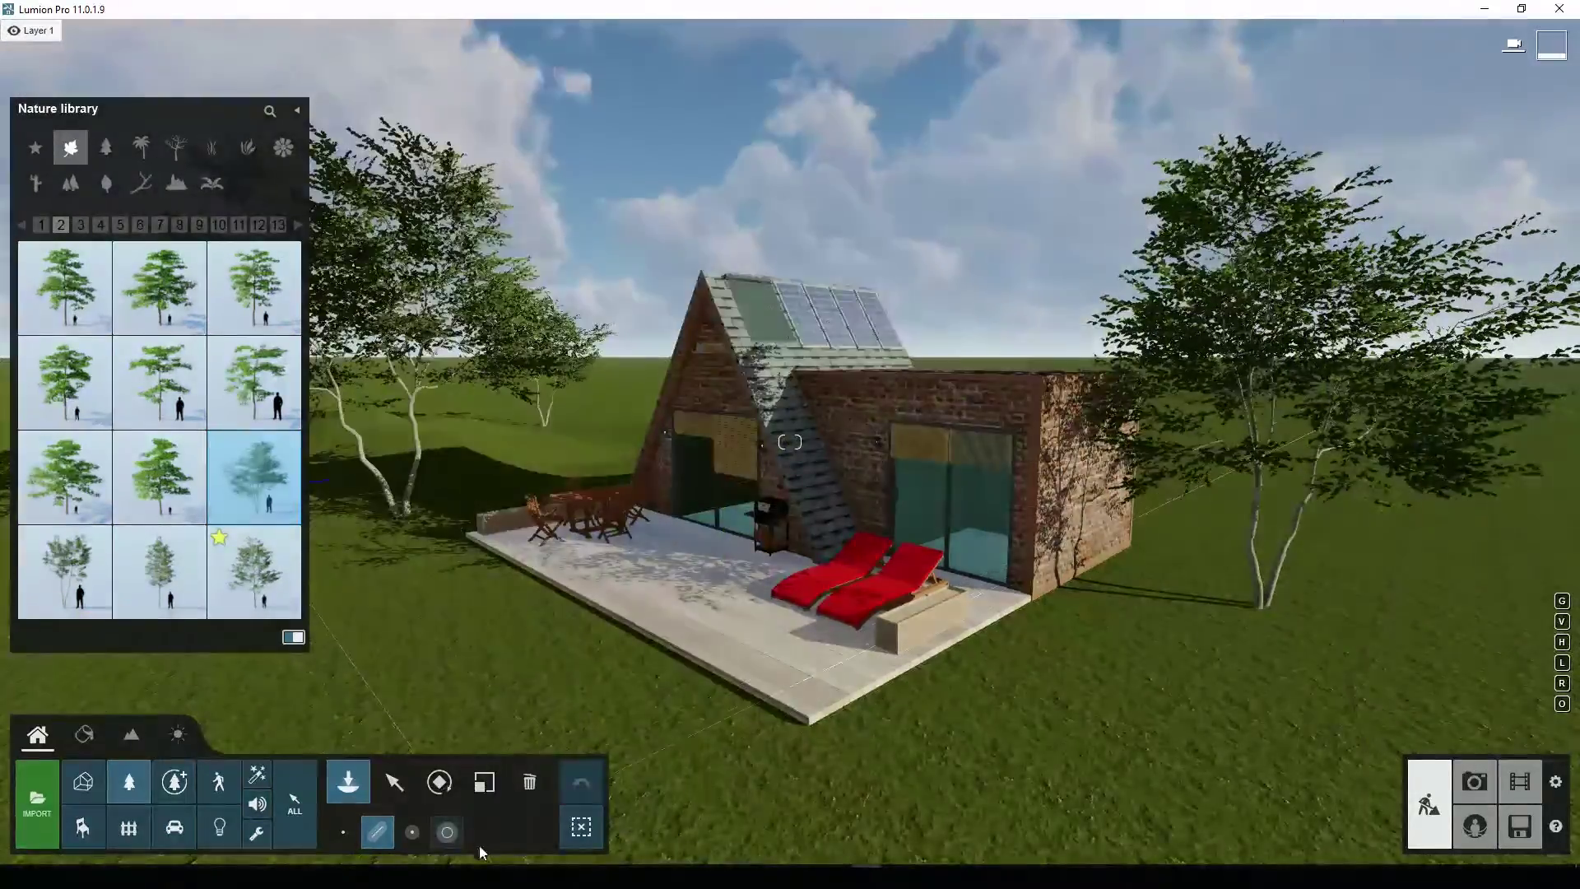
{"action": "left_click", "coordinate": [411, 841]}
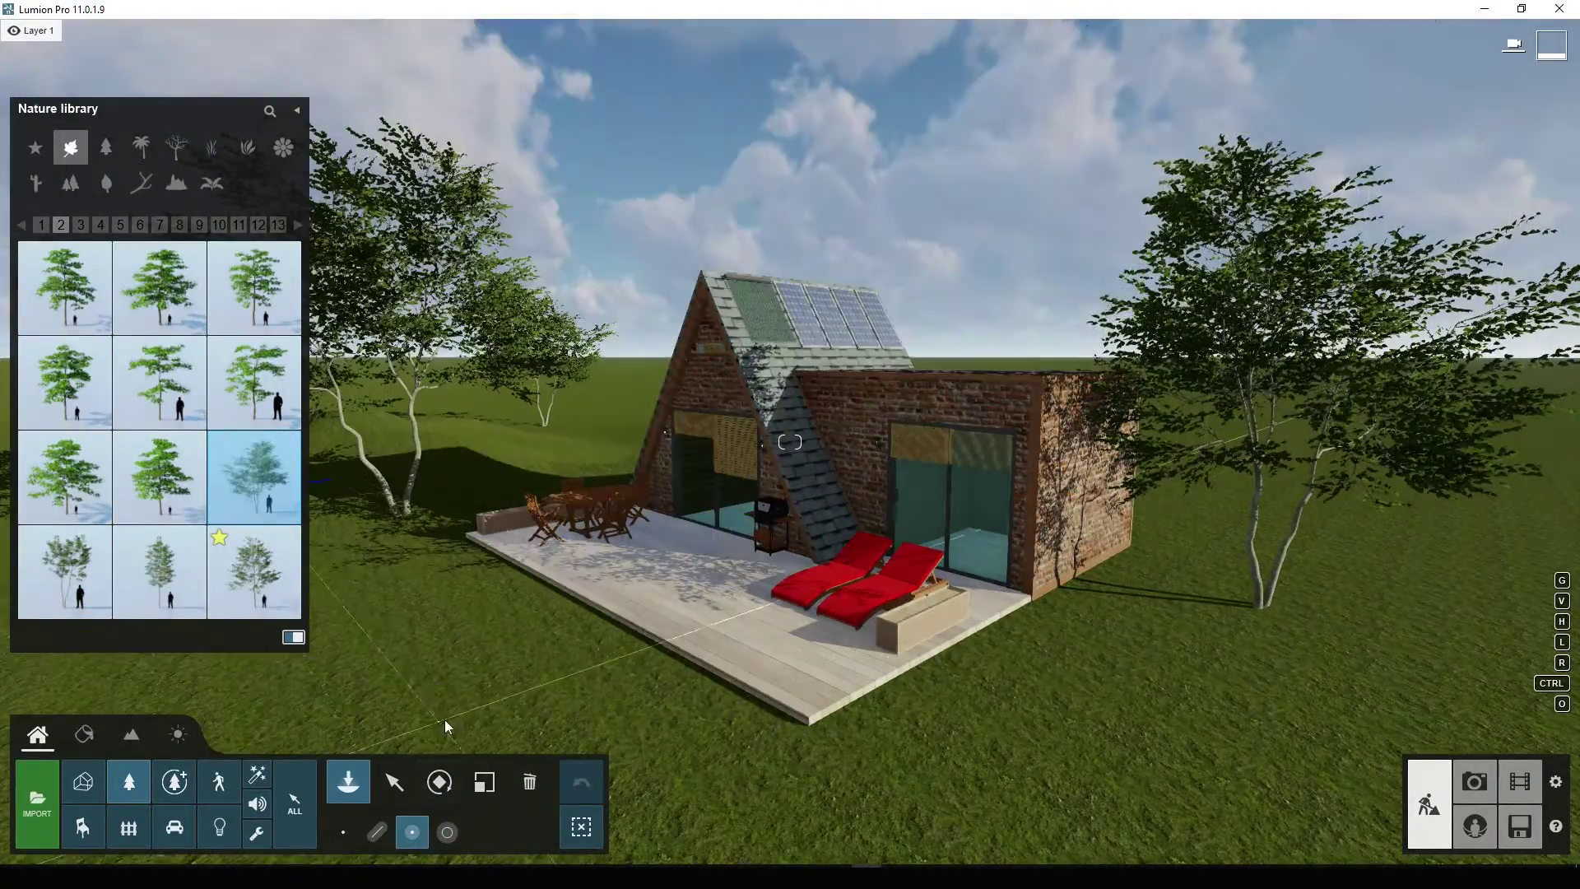
{"action": "key", "text": "w"}
{"action": "key", "text": "d"}
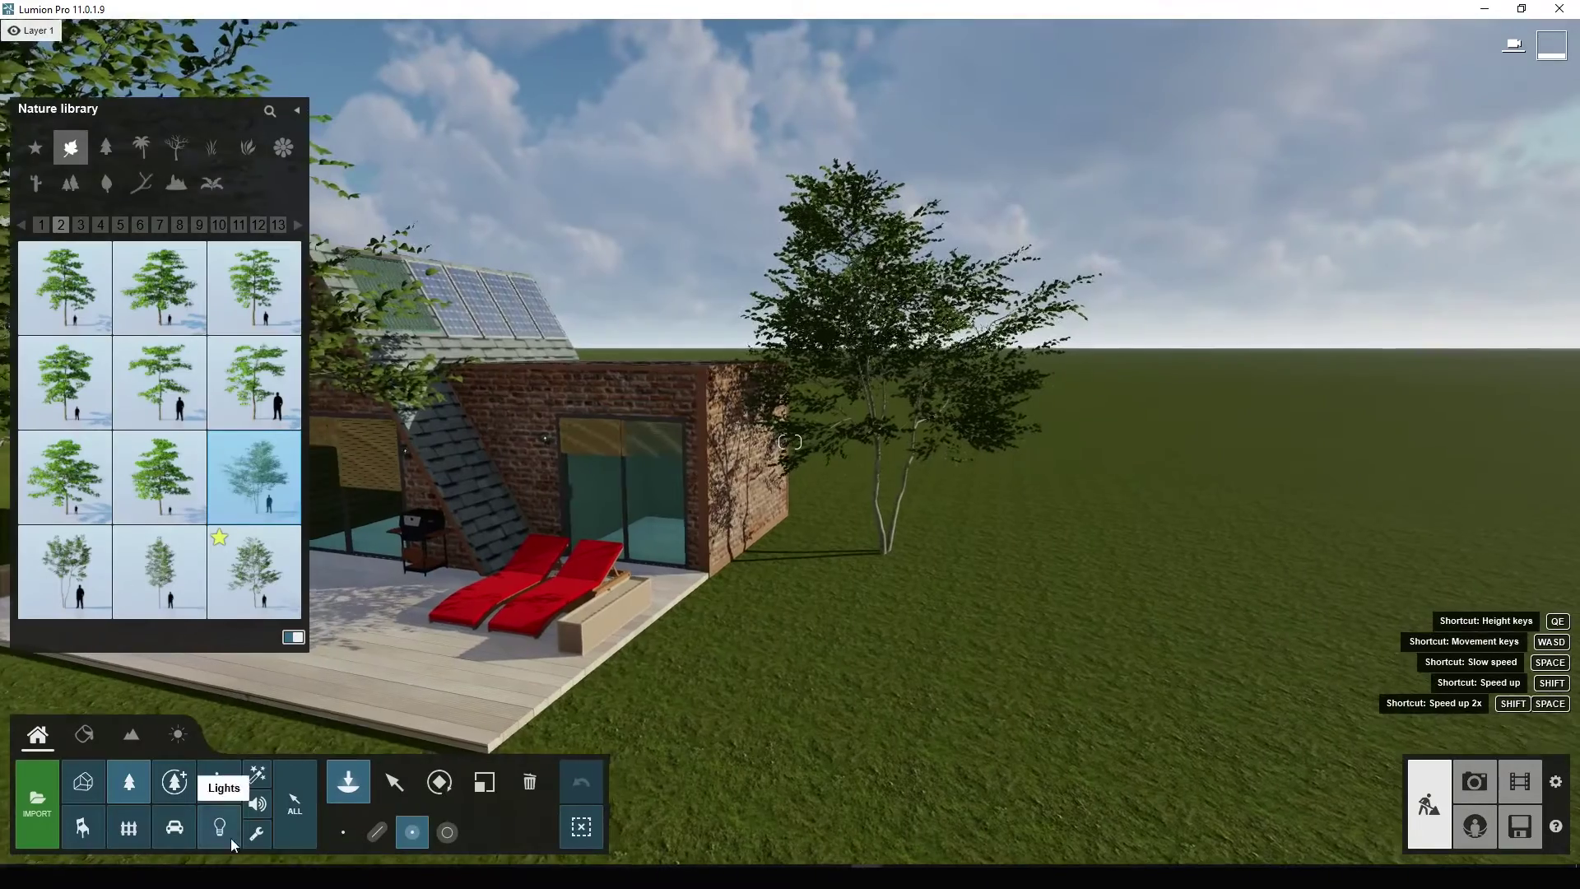
{"action": "left_click", "coordinate": [411, 831]}
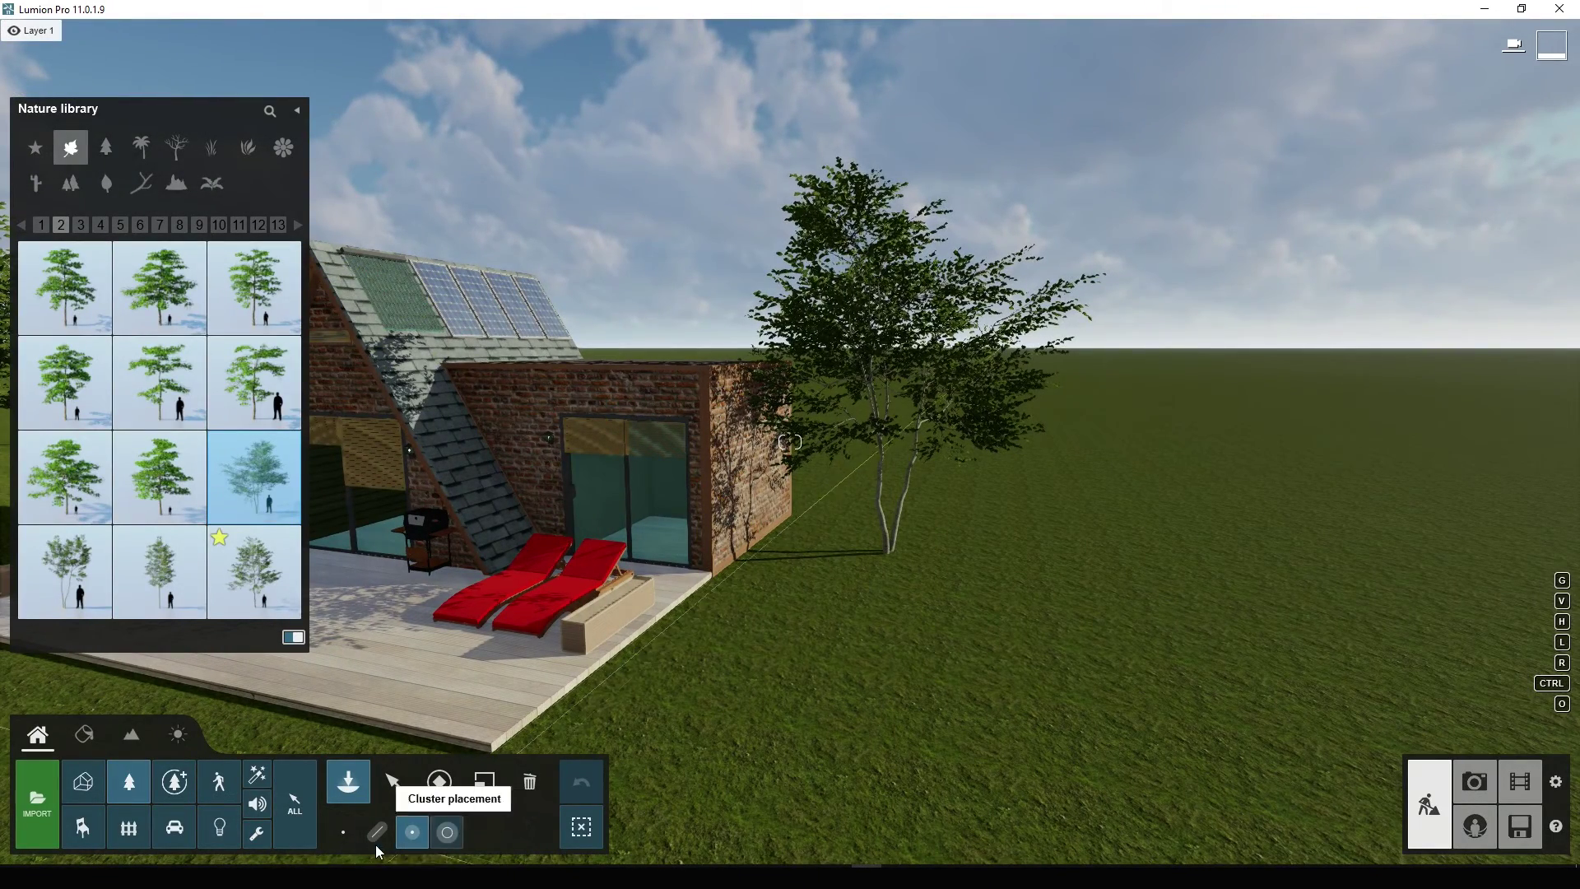
{"action": "right_click_drag", "start_coordinate": [731, 707], "coordinate": [818, 615]}
{"action": "key", "text": "s"}
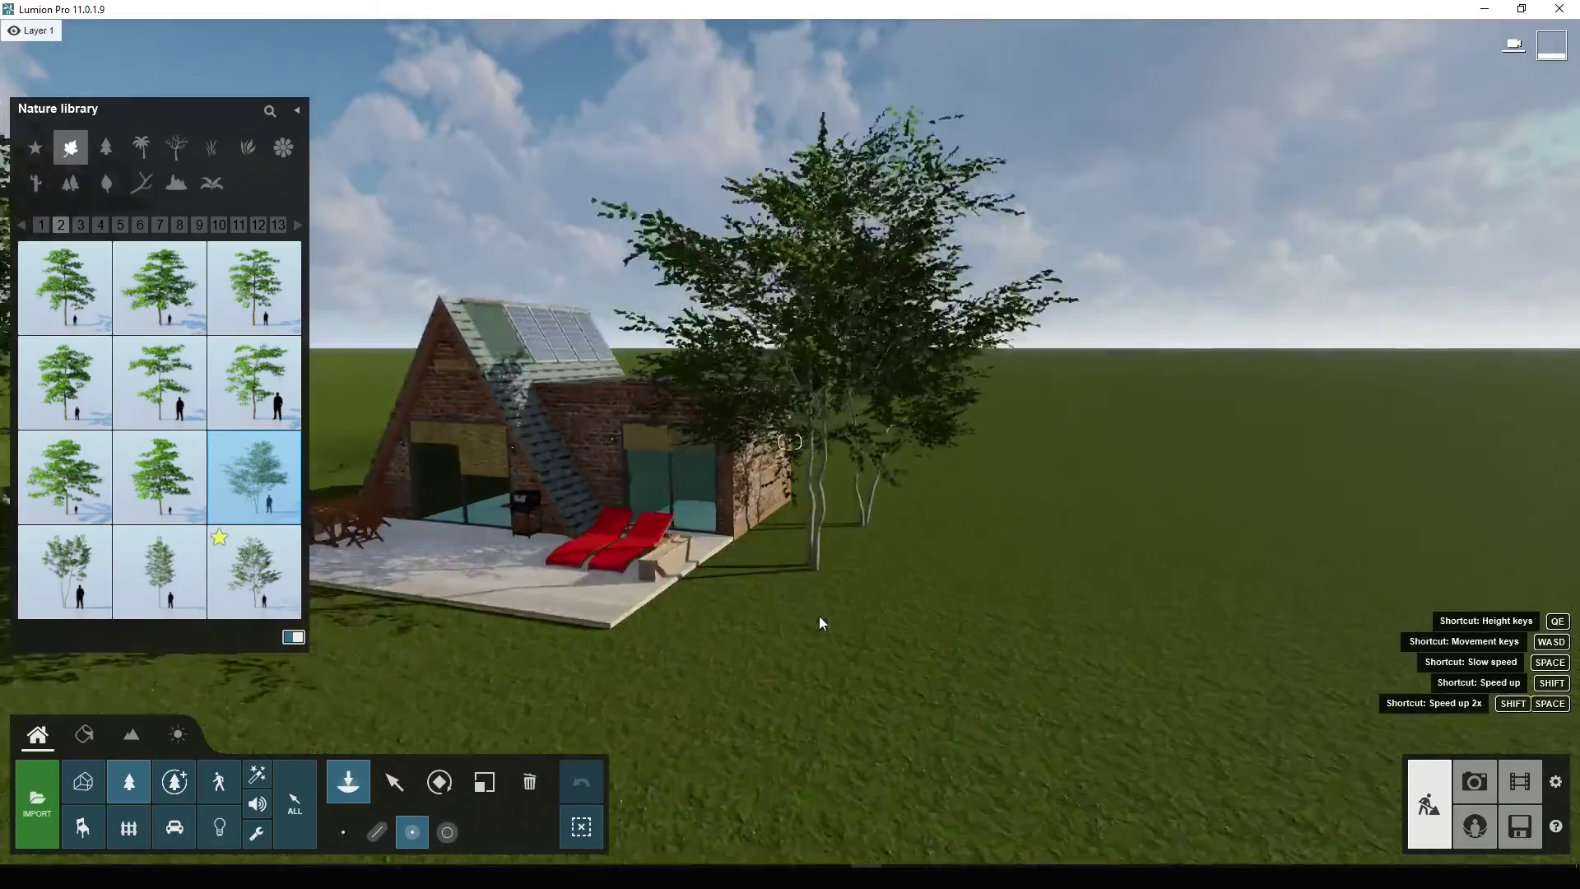
{"action": "key", "text": "d"}
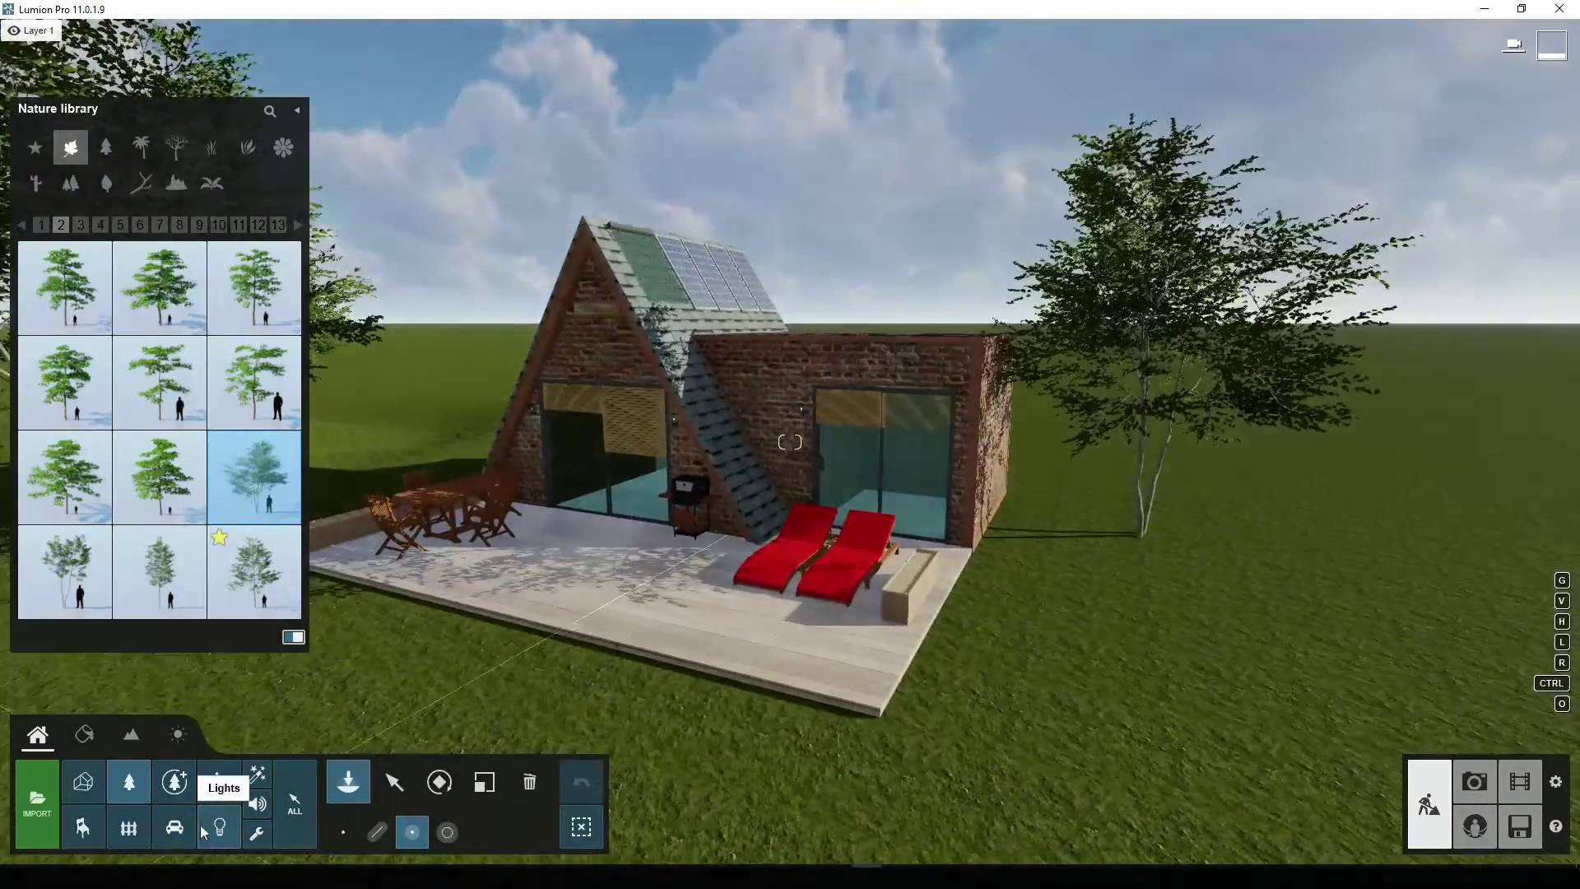
Step: Place fine-detail Tree 007 on the grass in front of the deck and select it
{"action": "left_click", "coordinate": [175, 783]}
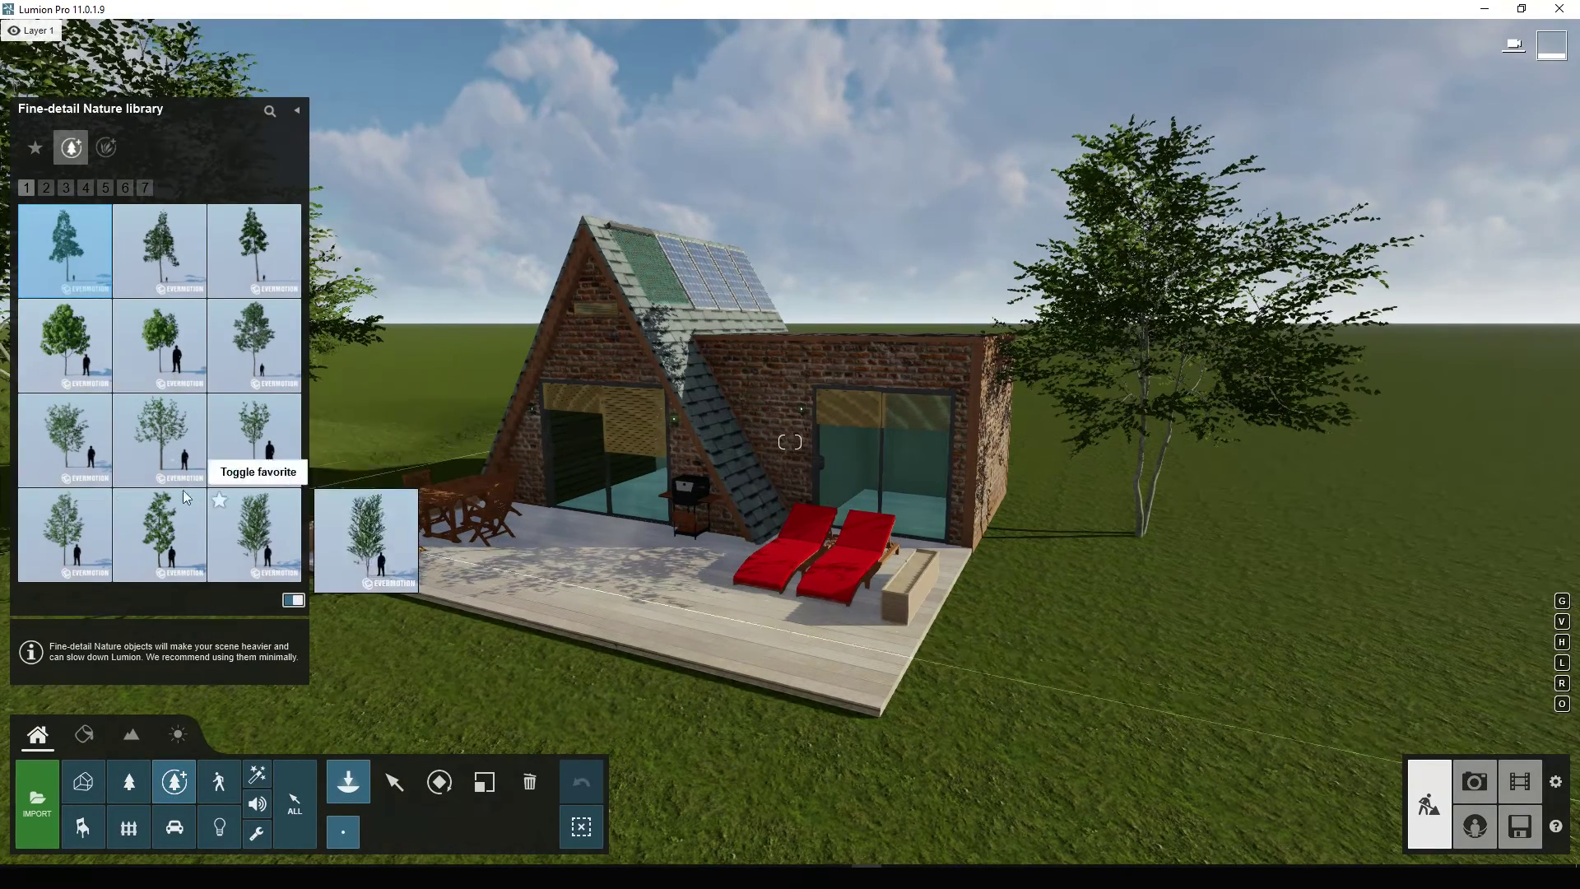
{"action": "left_click", "coordinate": [194, 437]}
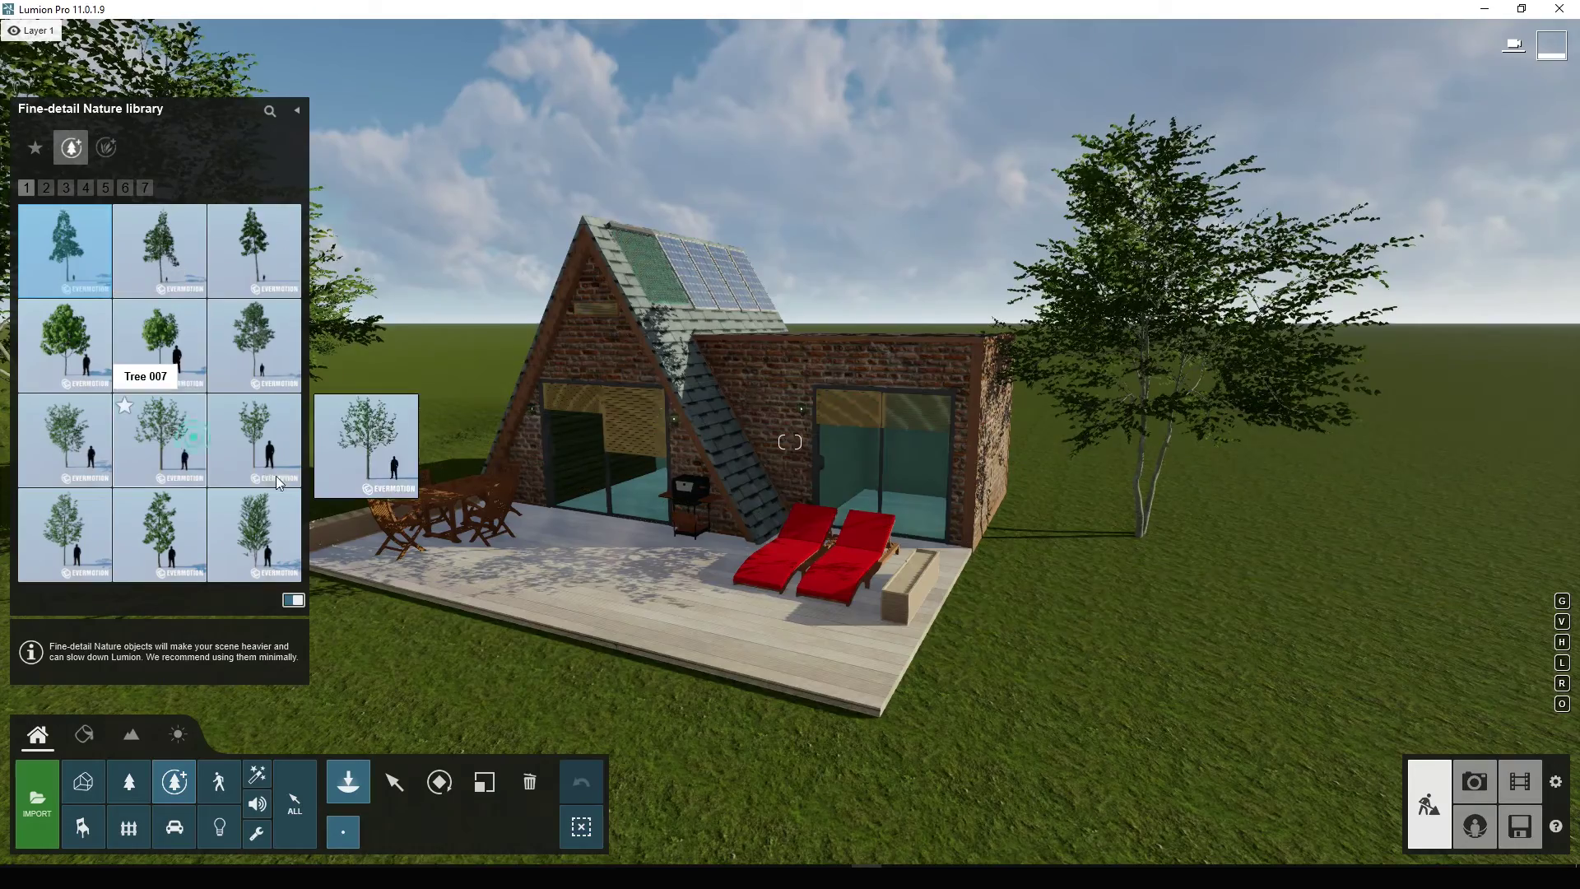
{"action": "left_click", "coordinate": [895, 799]}
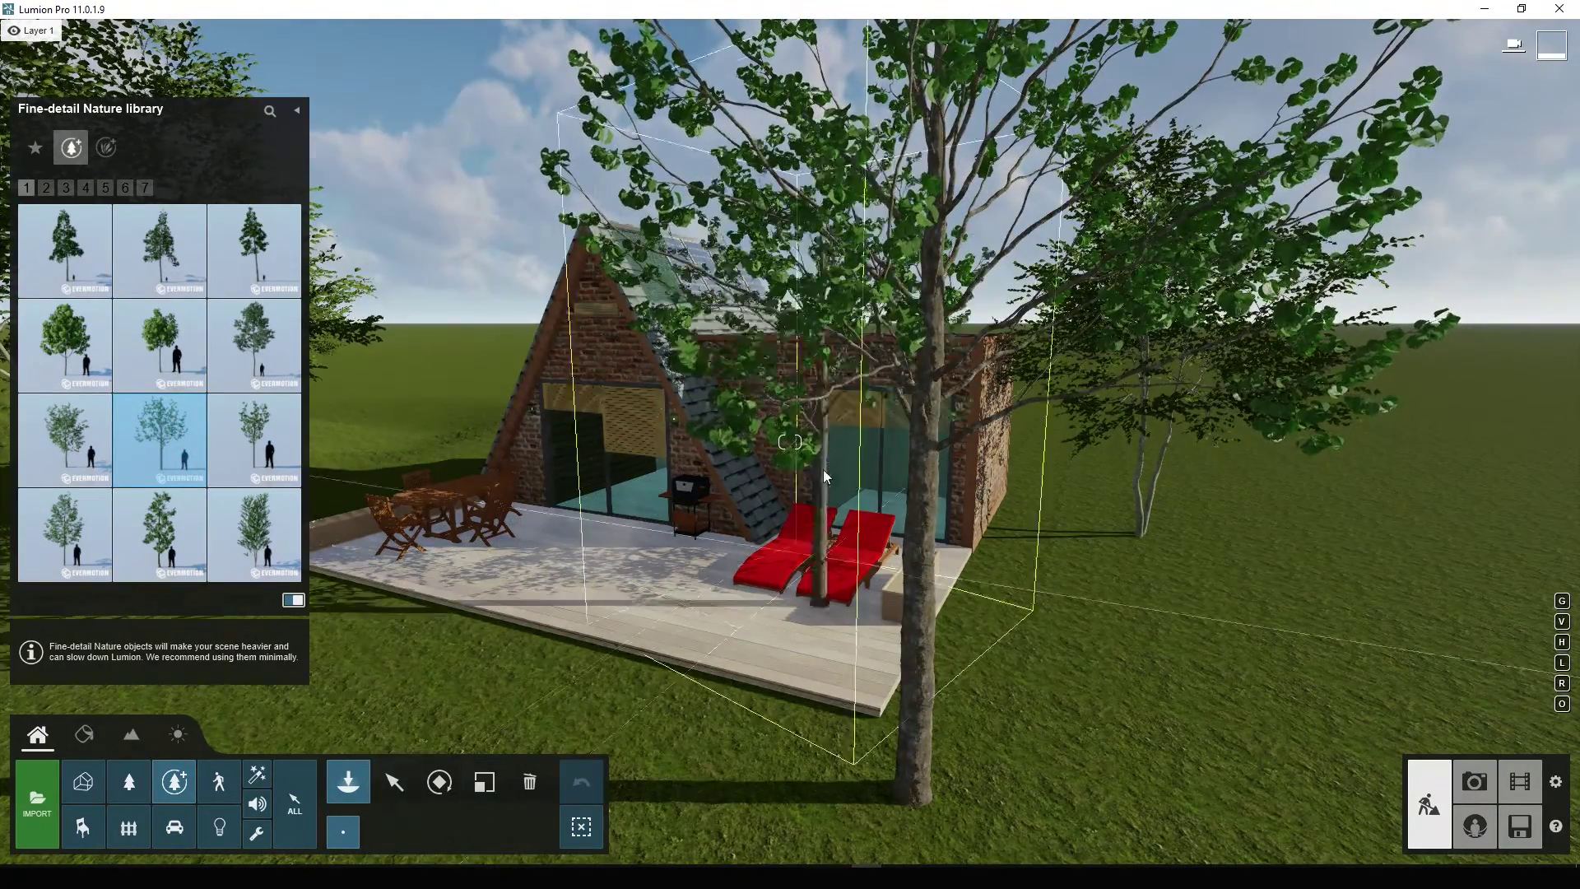
{"action": "left_click", "coordinate": [394, 782]}
{"action": "left_click", "coordinate": [759, 295]}
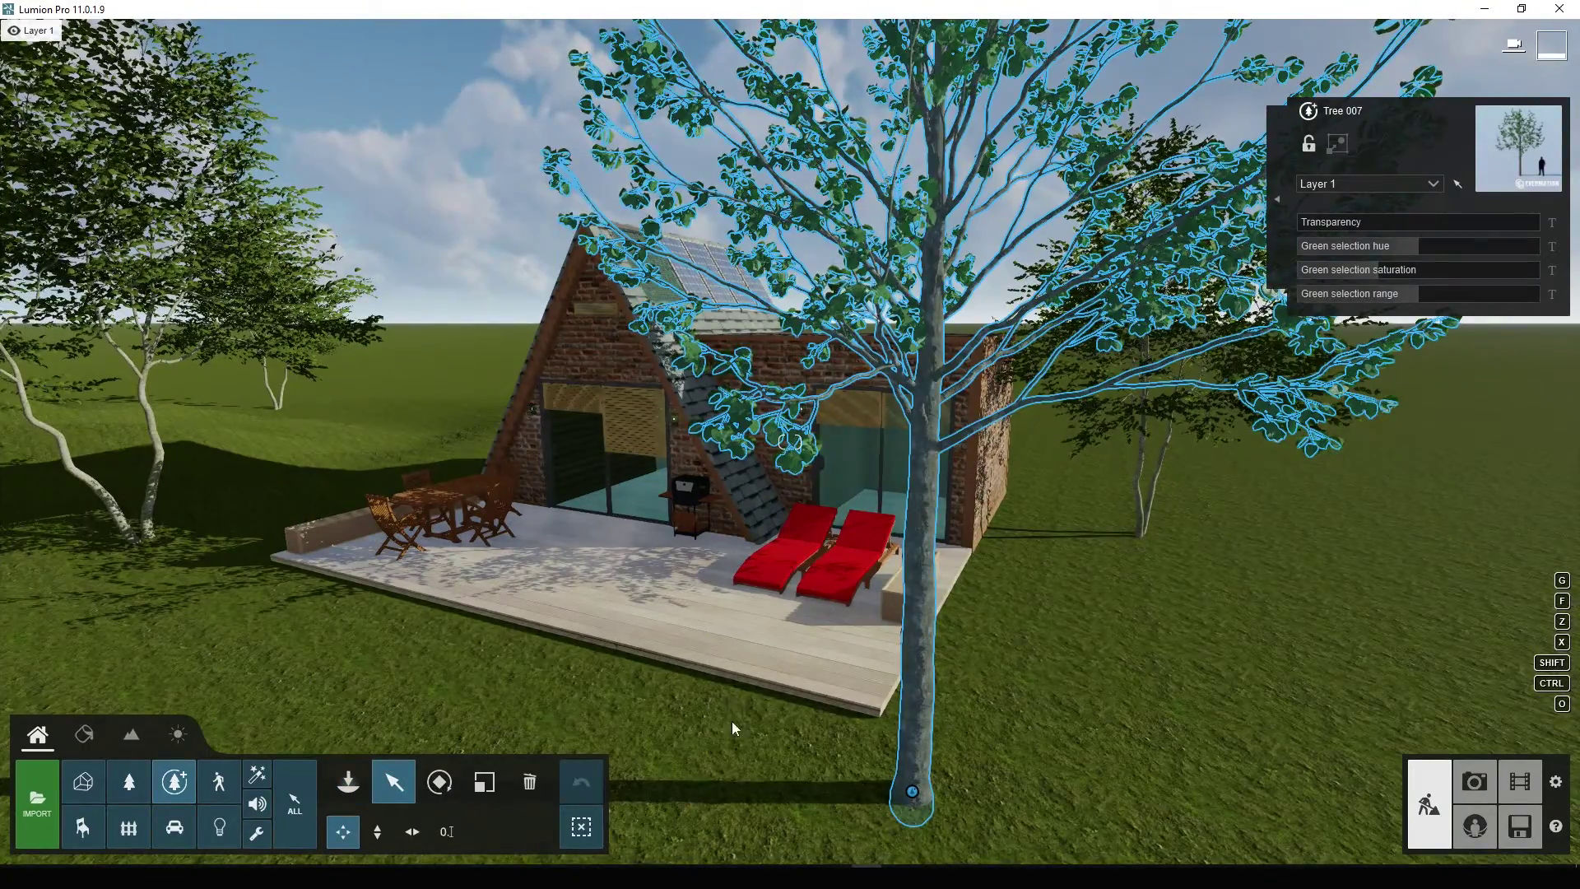
Step: Show handles for the placed trees and turn the view toward the new Tree 007
{"action": "left_click", "coordinate": [126, 788]}
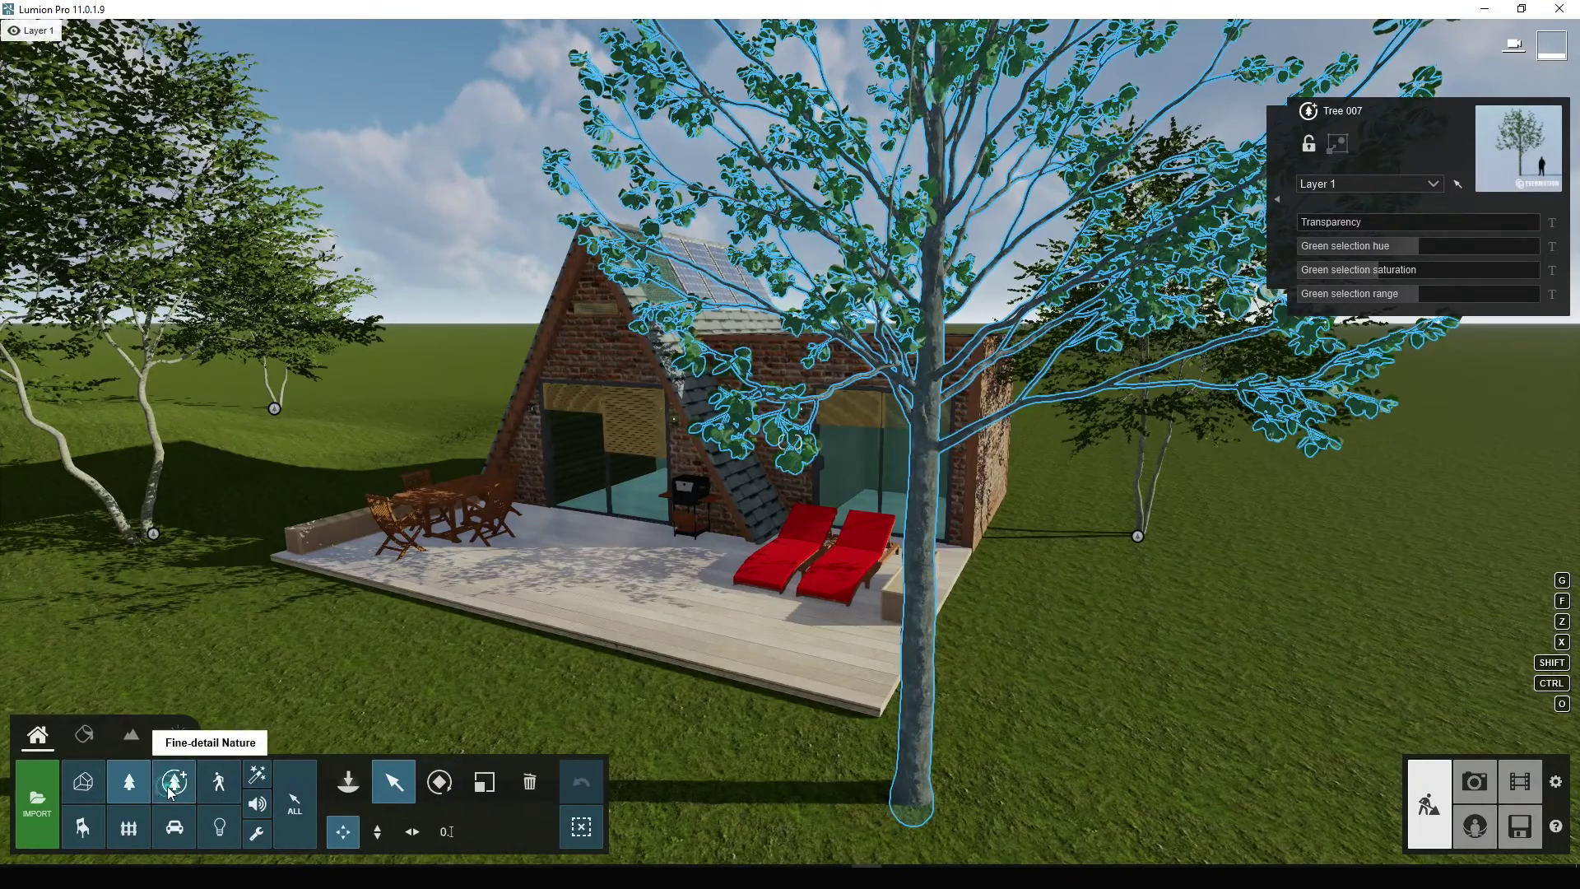
{"action": "scroll", "coordinate": [578, 573], "scroll_direction": "up", "scroll_amount": 5}
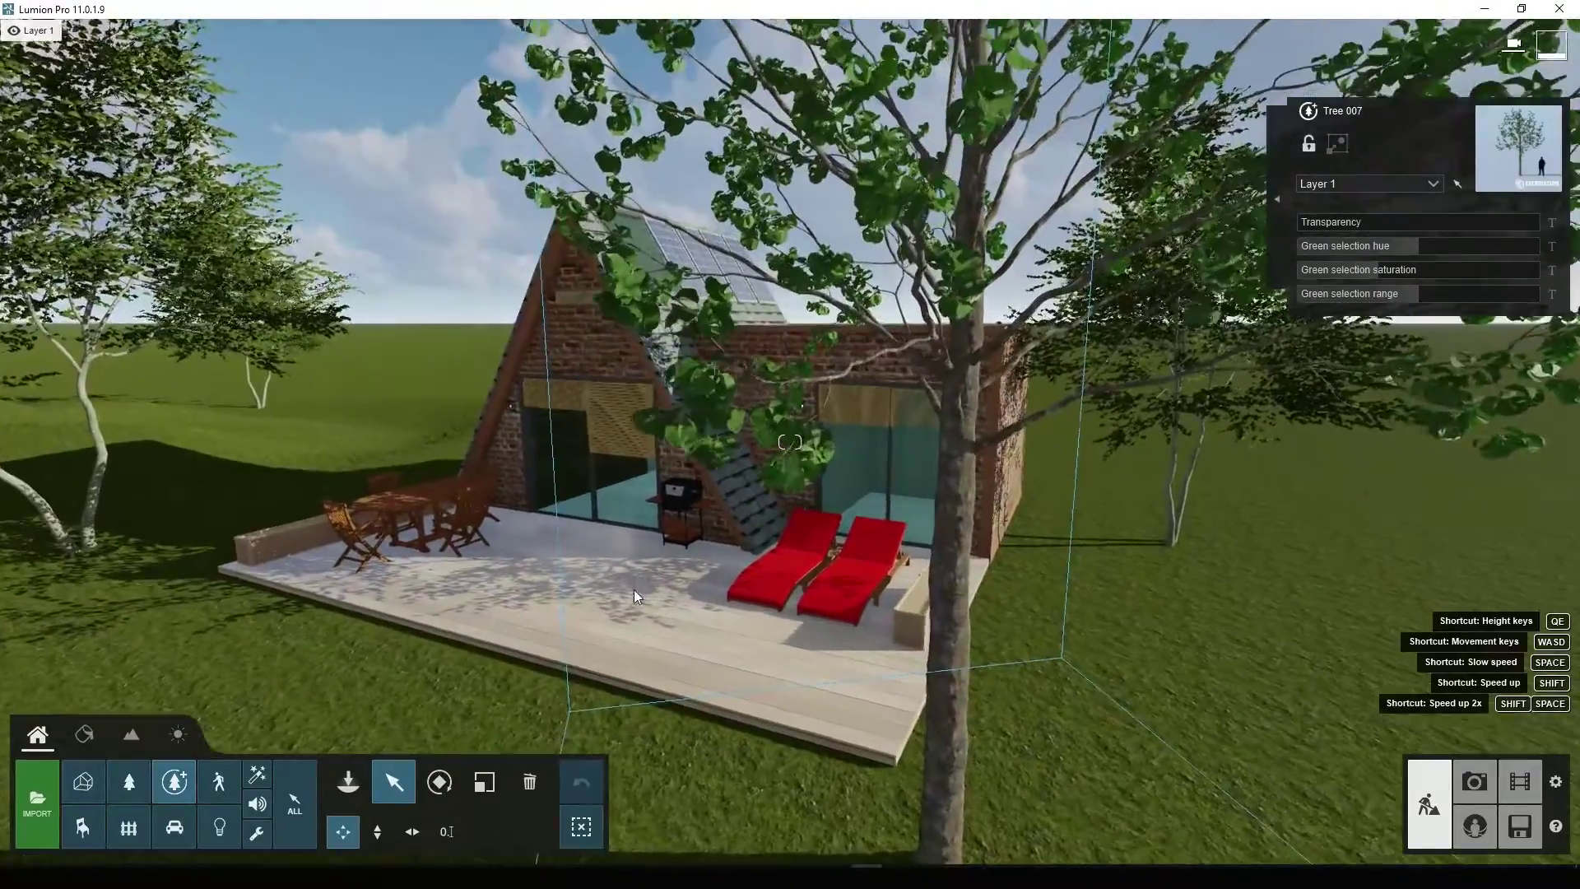
{"action": "right_click_drag", "start_coordinate": [634, 589], "coordinate": [823, 589]}
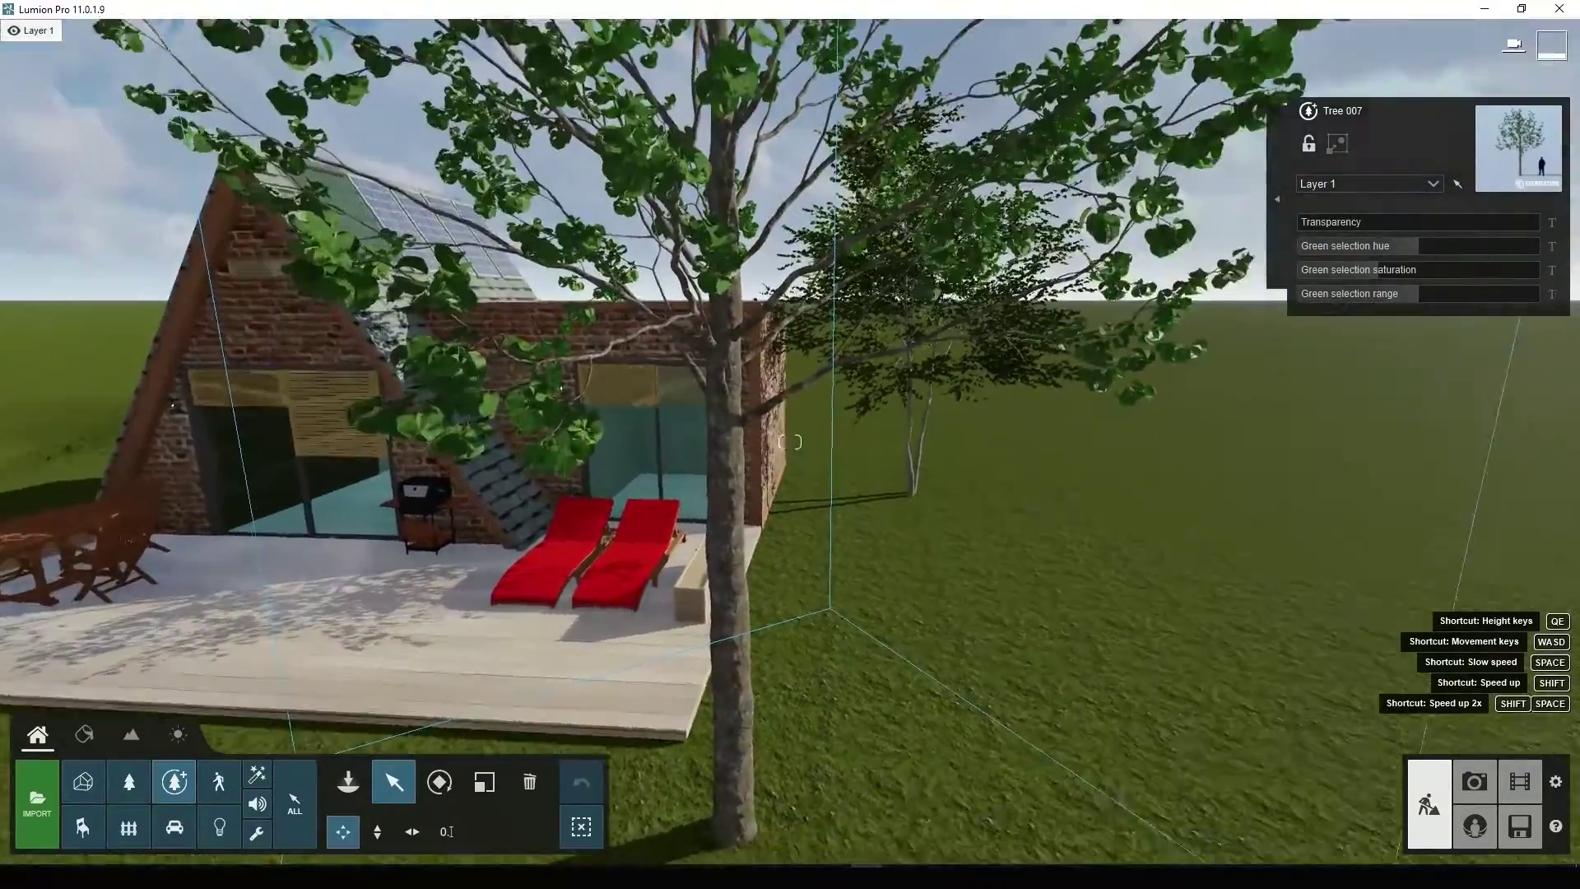
{"action": "key", "text": "w"}
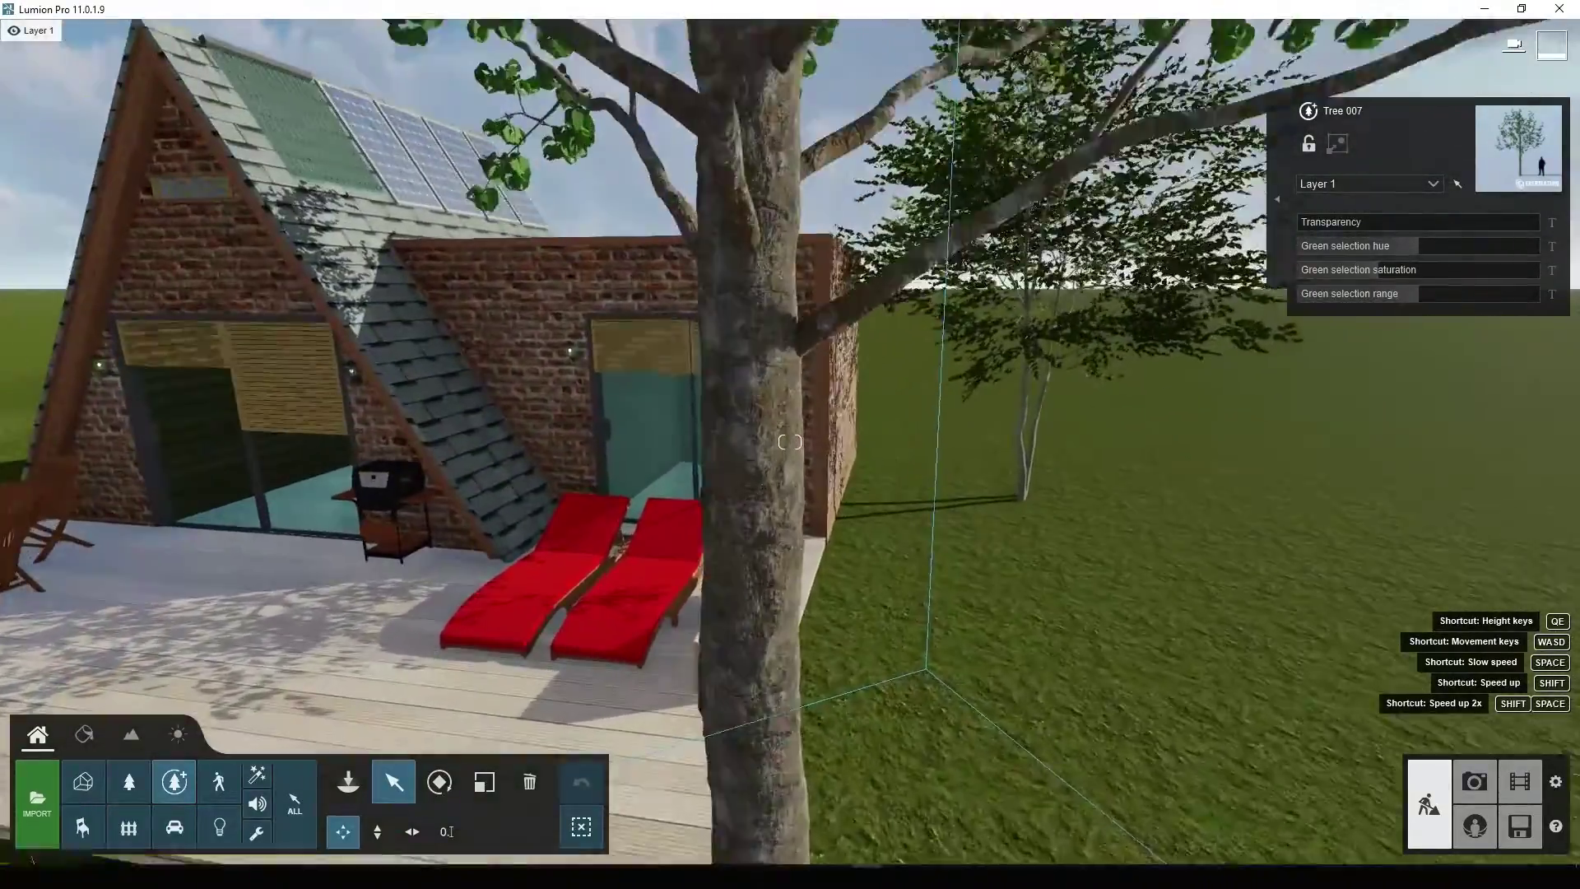
{"action": "key", "text": "s"}
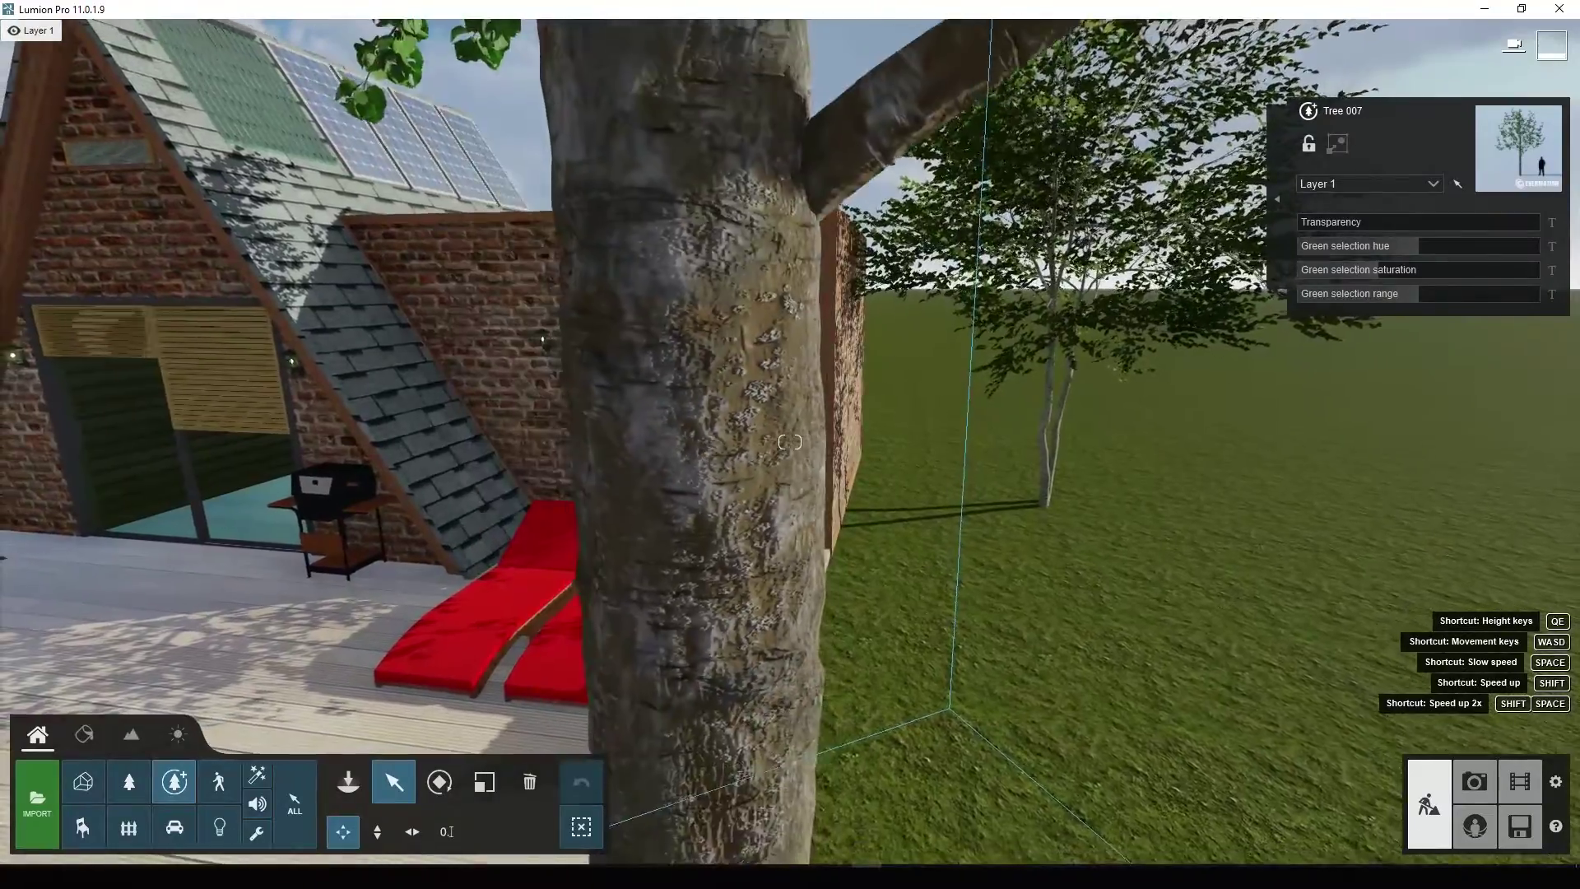
{"action": "key", "text": "s"}
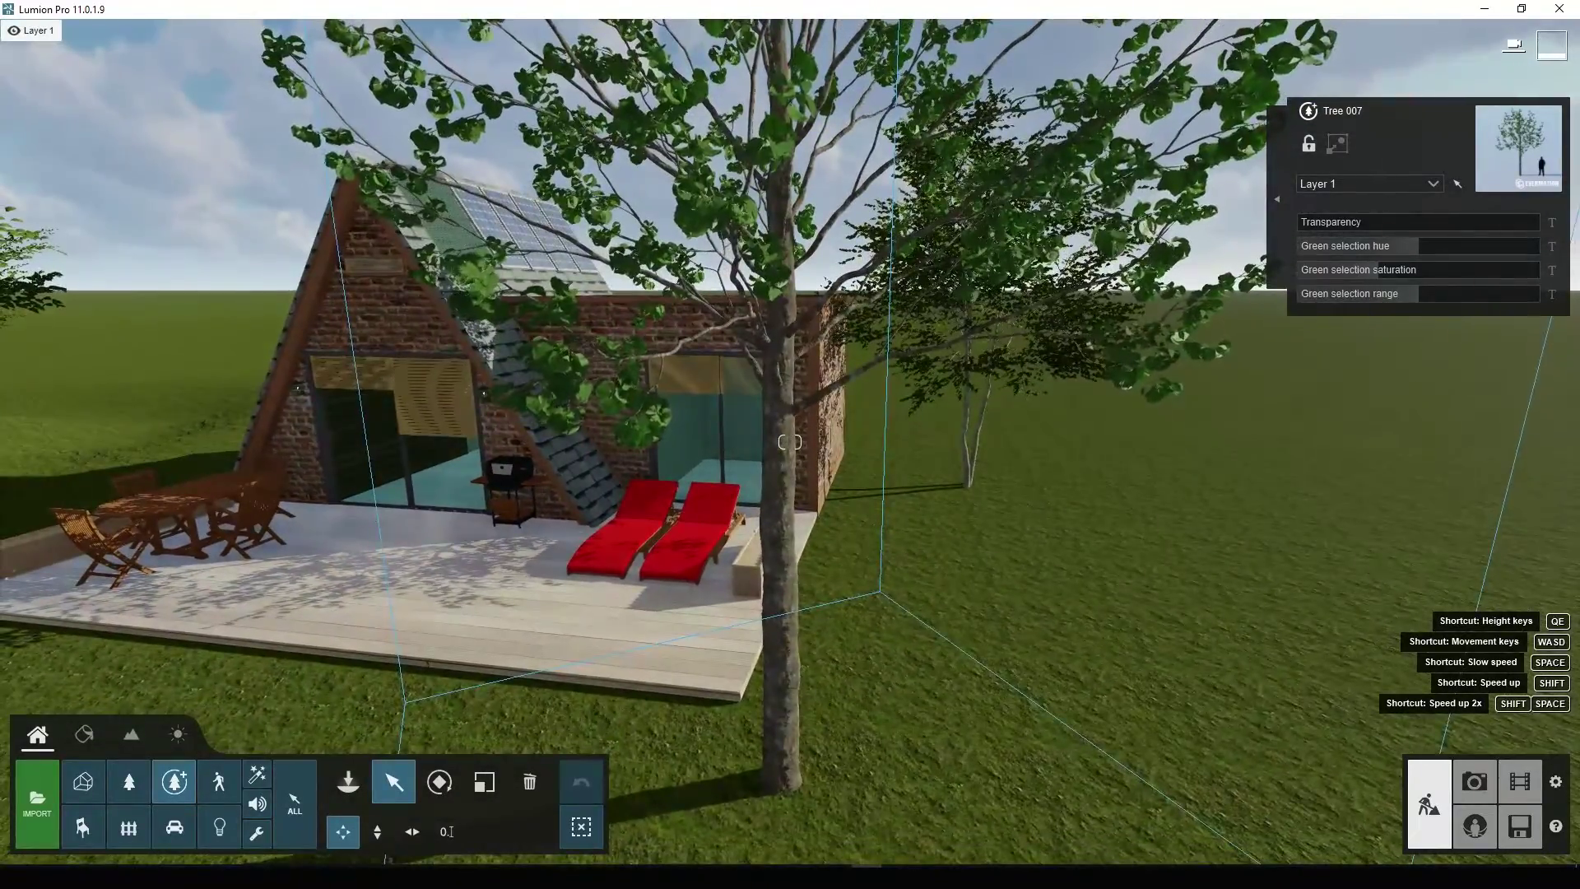
{"action": "right_click_drag", "start_coordinate": [789, 442], "coordinate": [789, 441]}
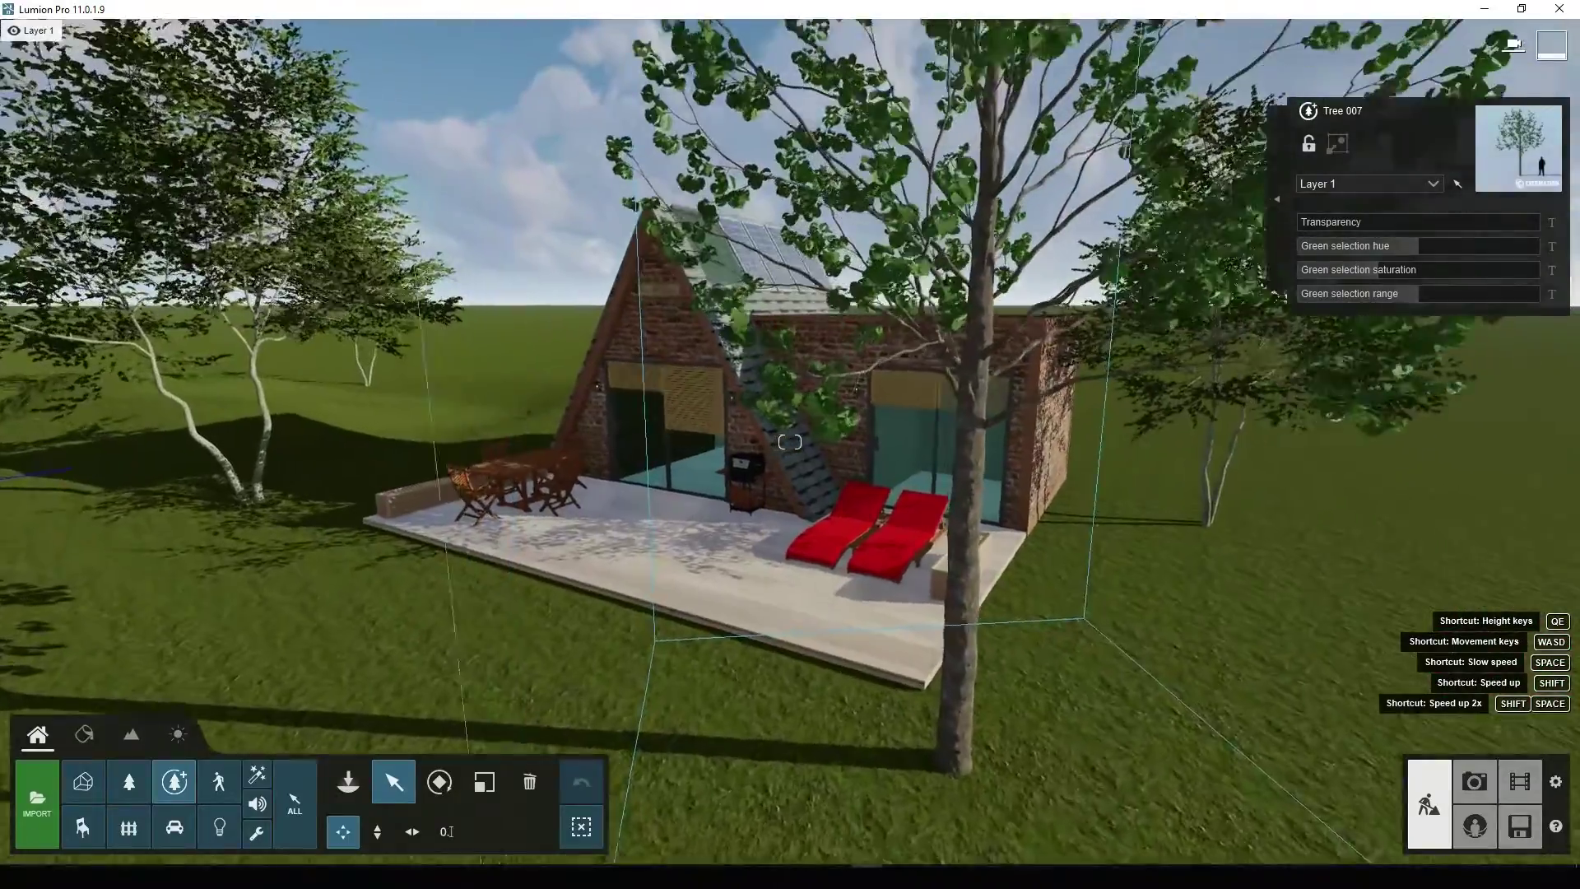
Step: Fly the camera around to frame the house and the new tree
{"action": "key", "text": "w"}
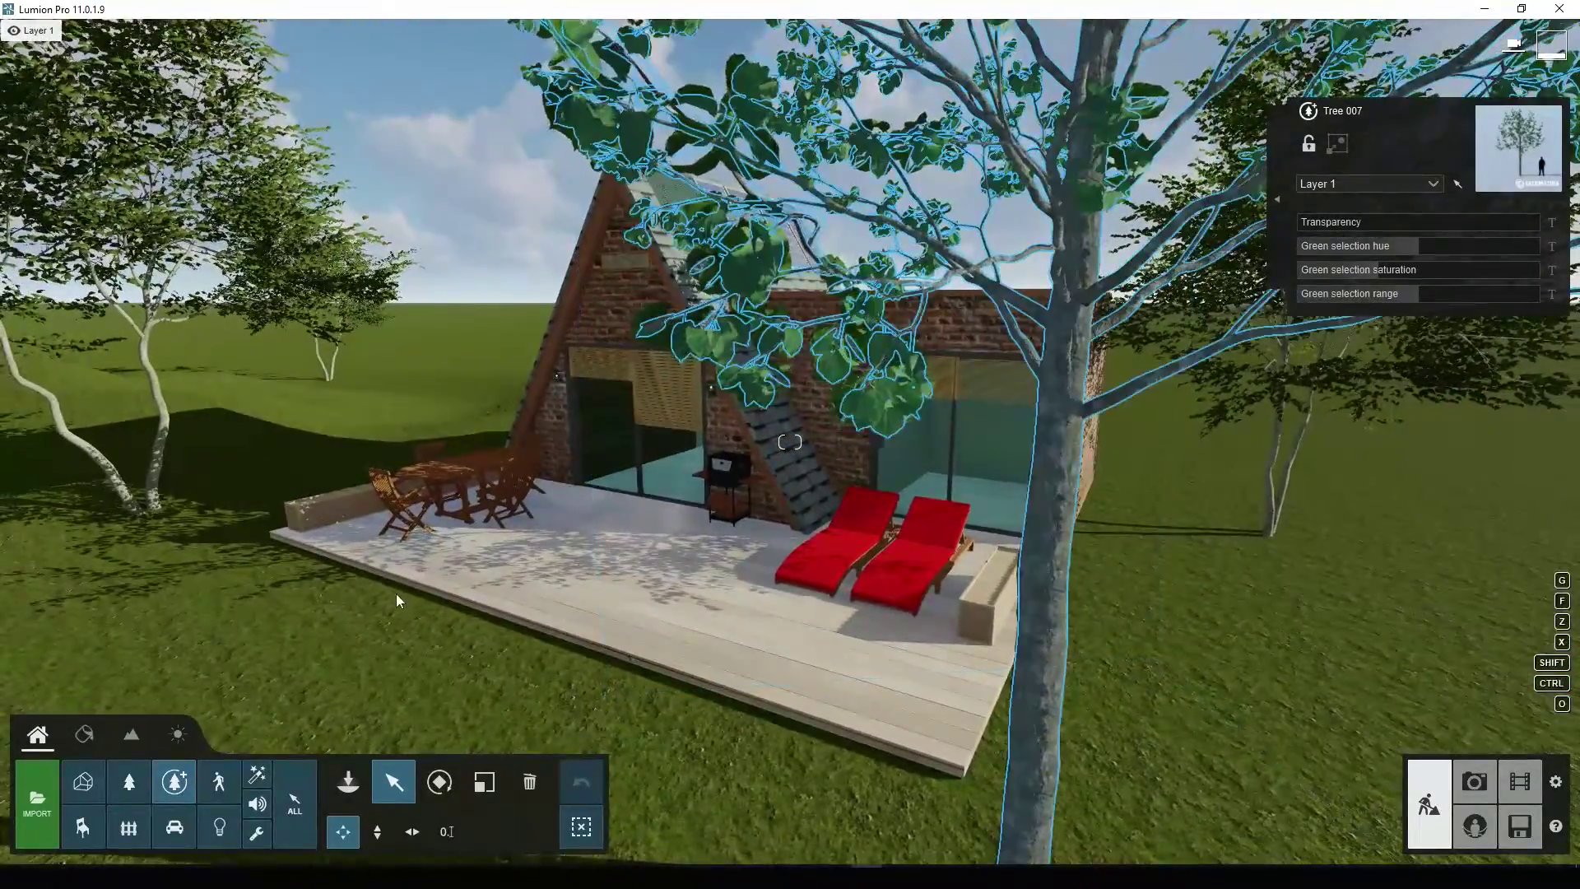
{"action": "right_click_drag", "start_coordinate": [789, 441], "coordinate": [789, 442]}
{"action": "key", "text": "s"}
{"action": "key", "text": "a"}
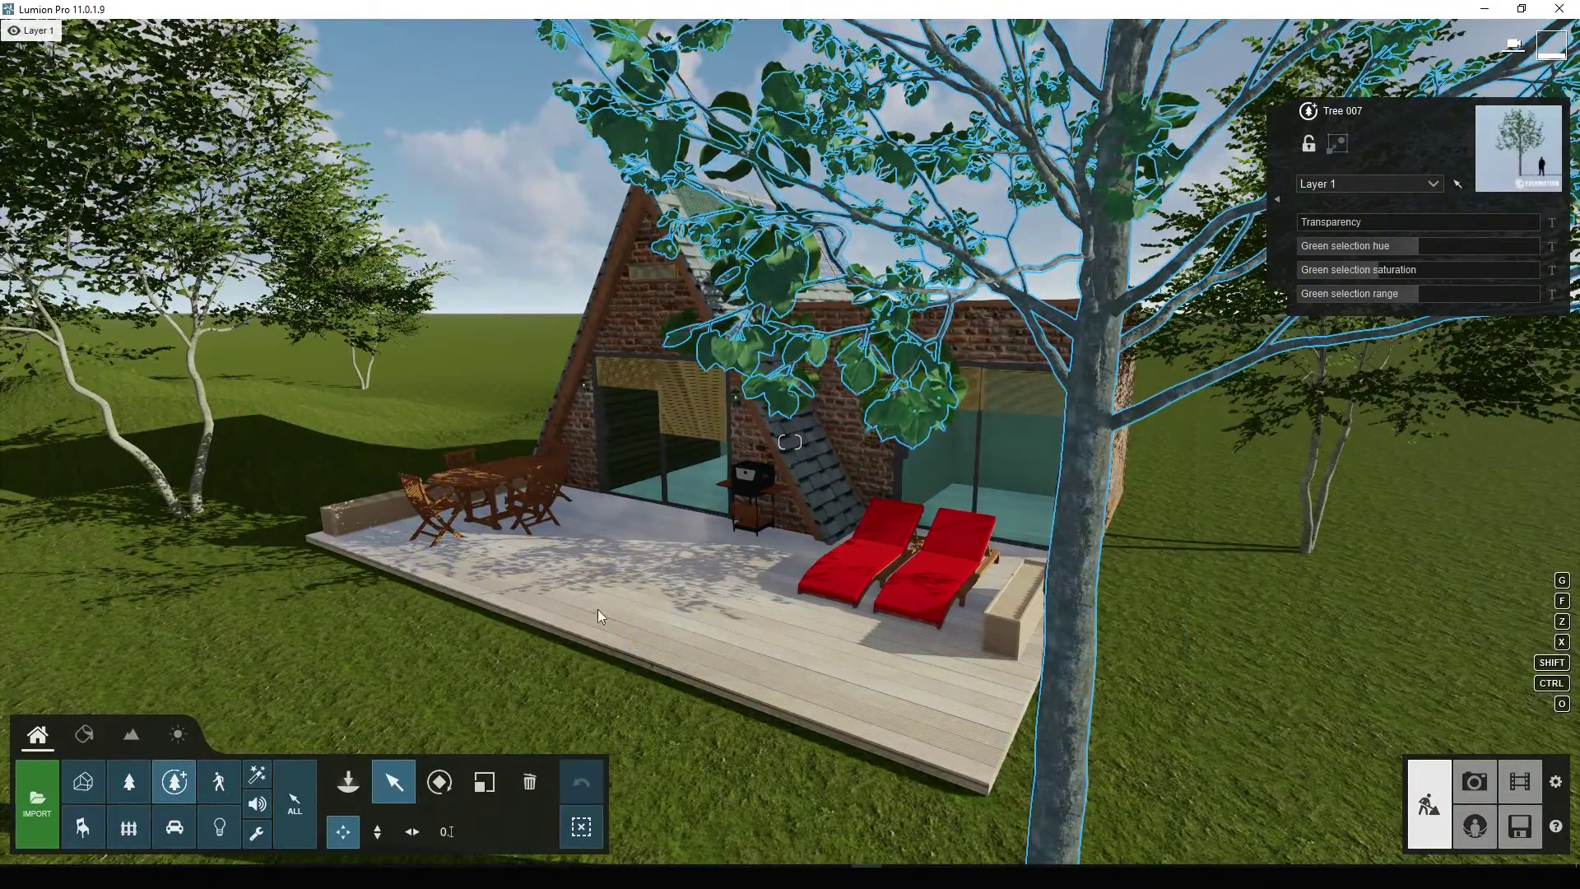
{"action": "key", "text": "s"}
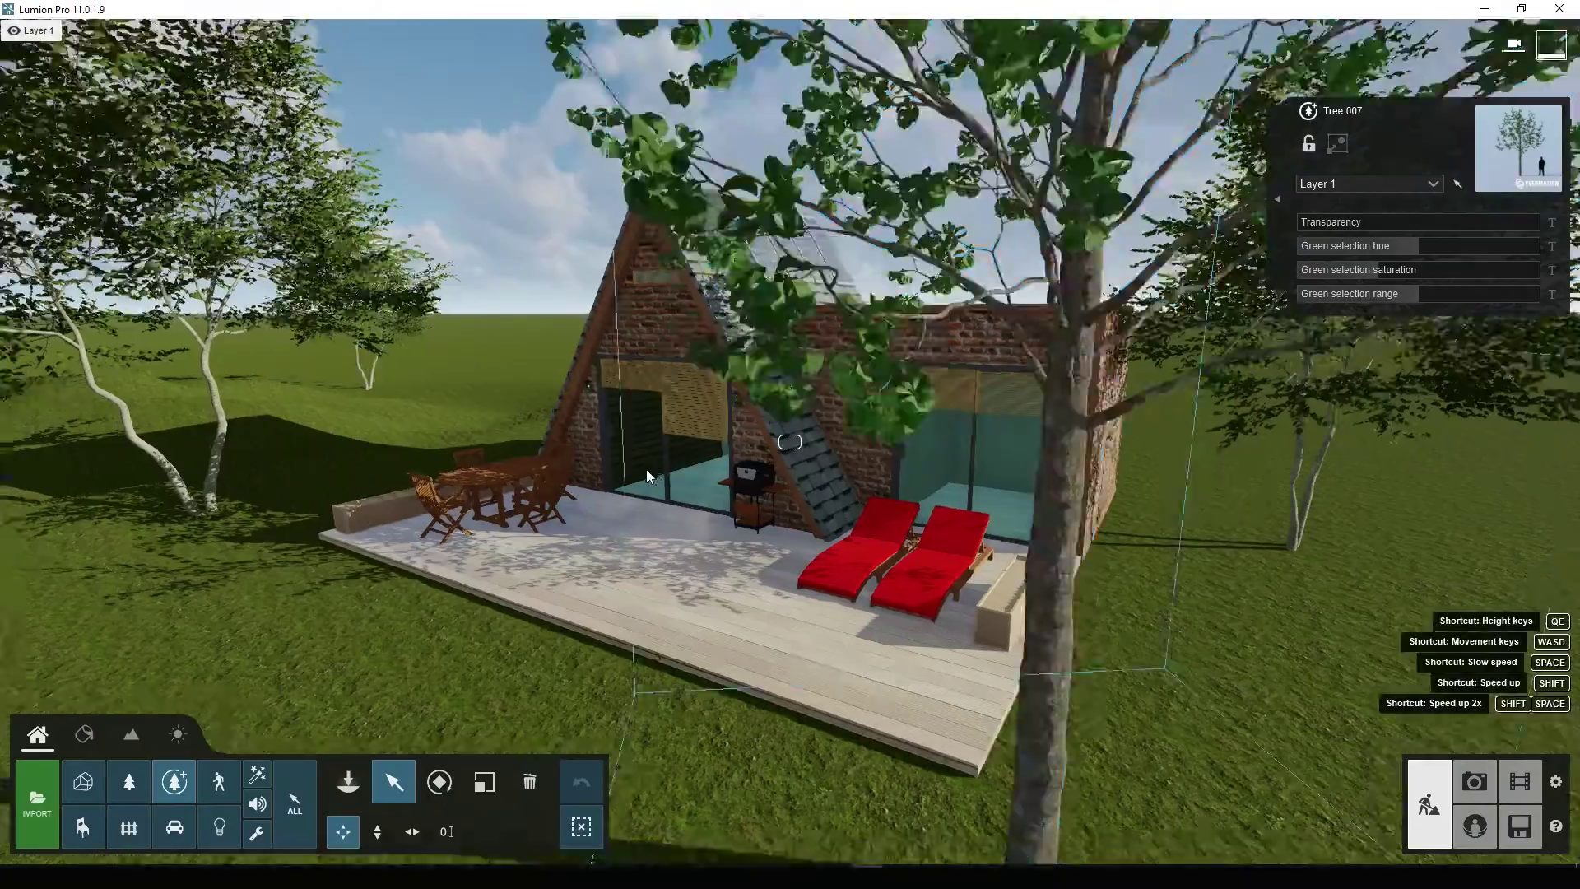
{"action": "key", "text": "w"}
{"action": "key", "text": "d"}
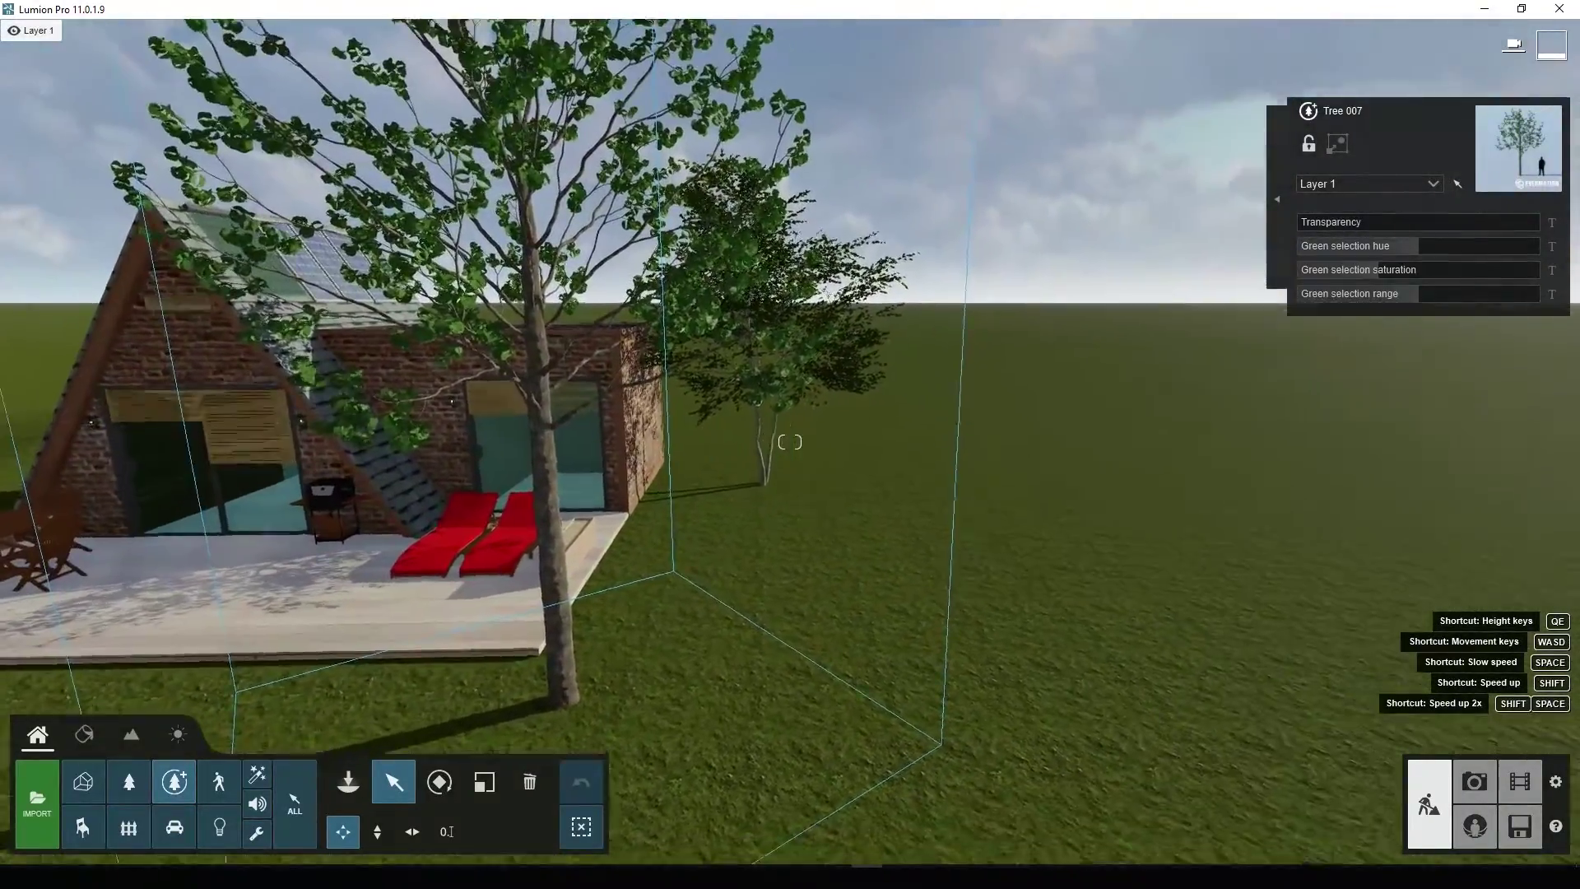
{"action": "key", "text": "a"}
{"action": "key", "text": "w"}
{"action": "key", "text": "d"}
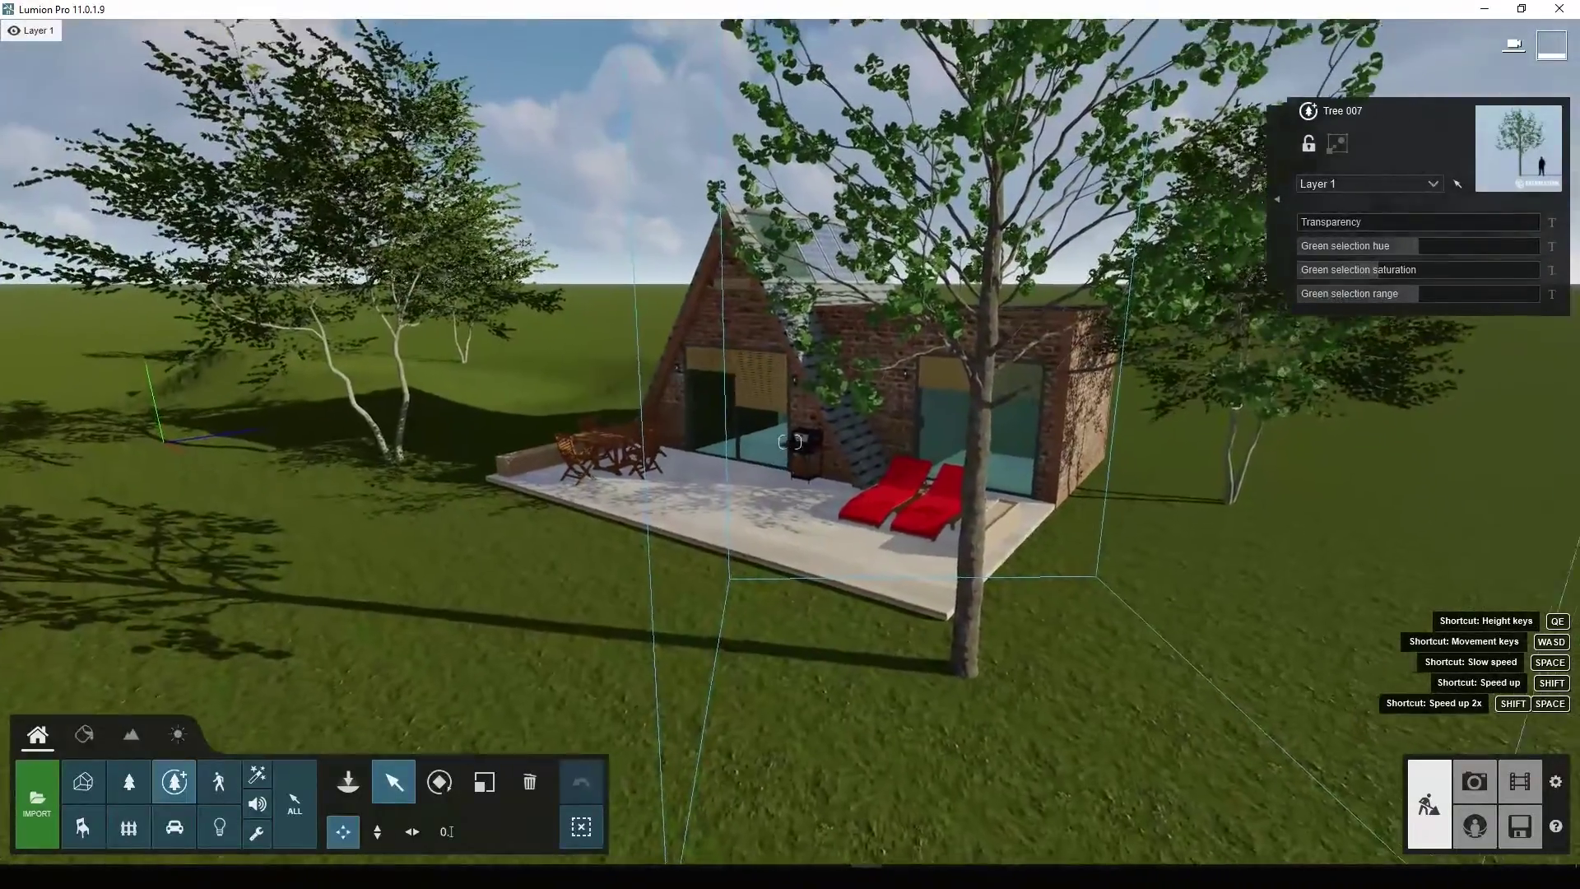
{"action": "key", "text": "w"}
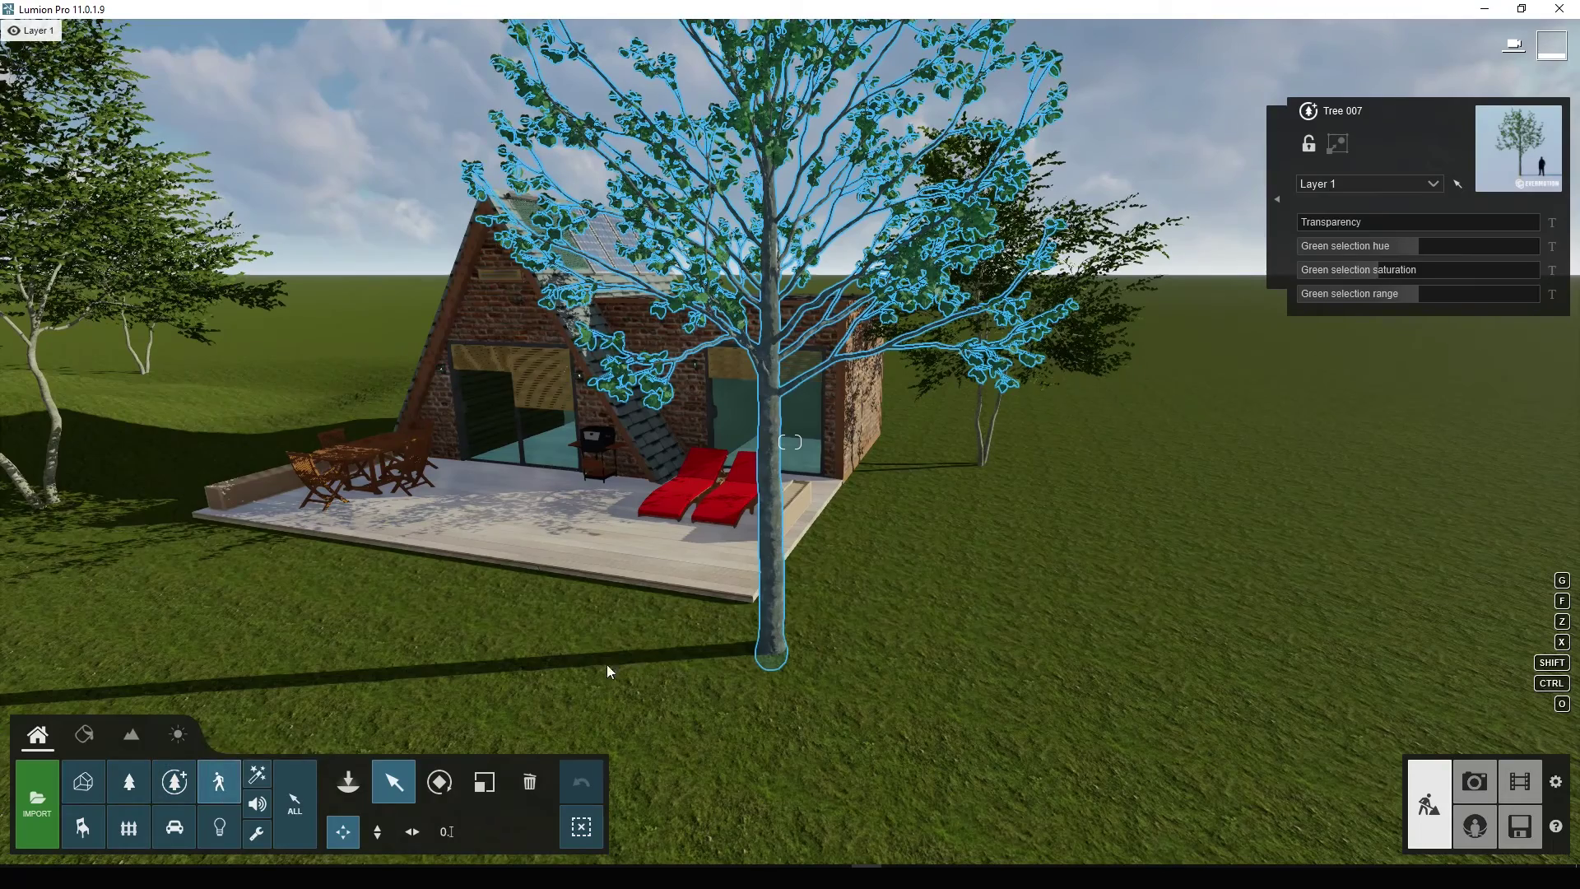
Step: Select Man African 0001 Walk in the People and Animals library
{"action": "left_click", "coordinate": [224, 780]}
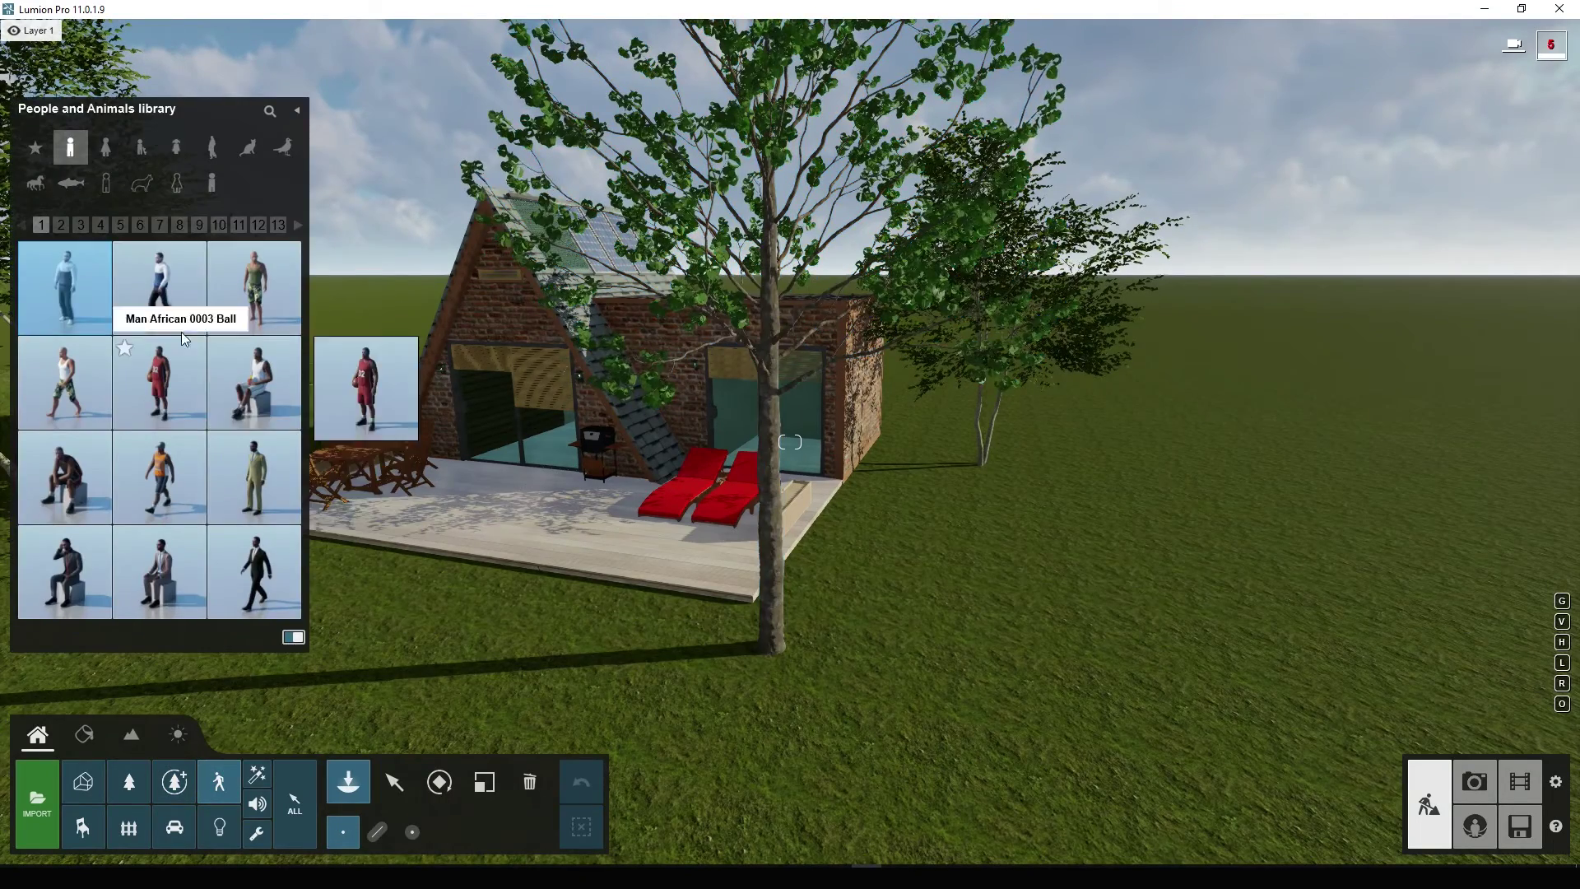
{"action": "left_click", "coordinate": [60, 224]}
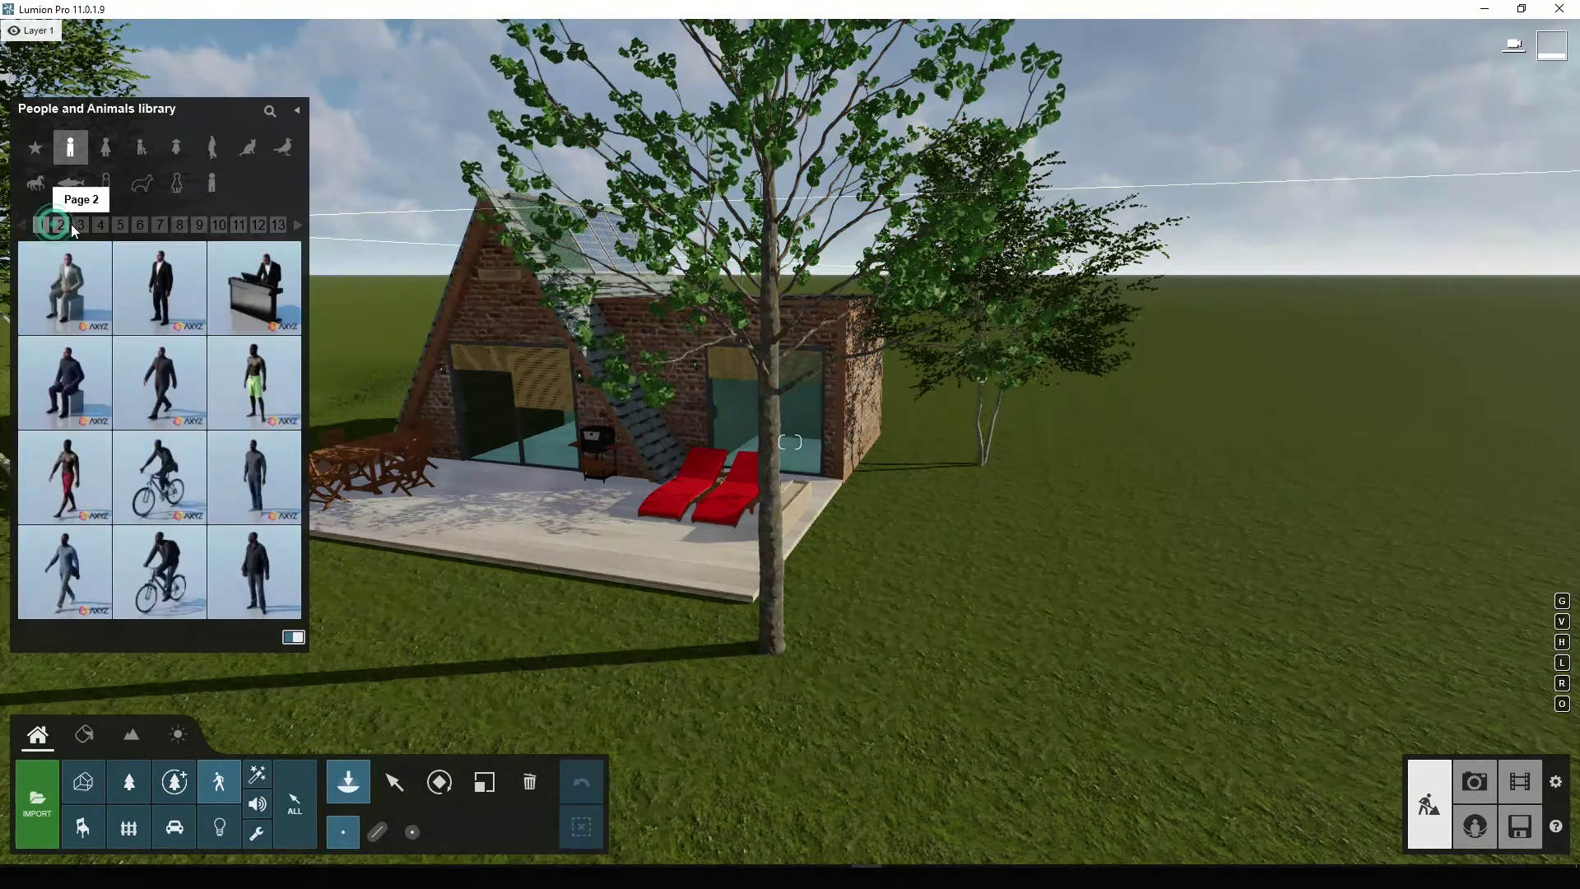
{"action": "left_click", "coordinate": [82, 225]}
{"action": "left_click", "coordinate": [124, 225]}
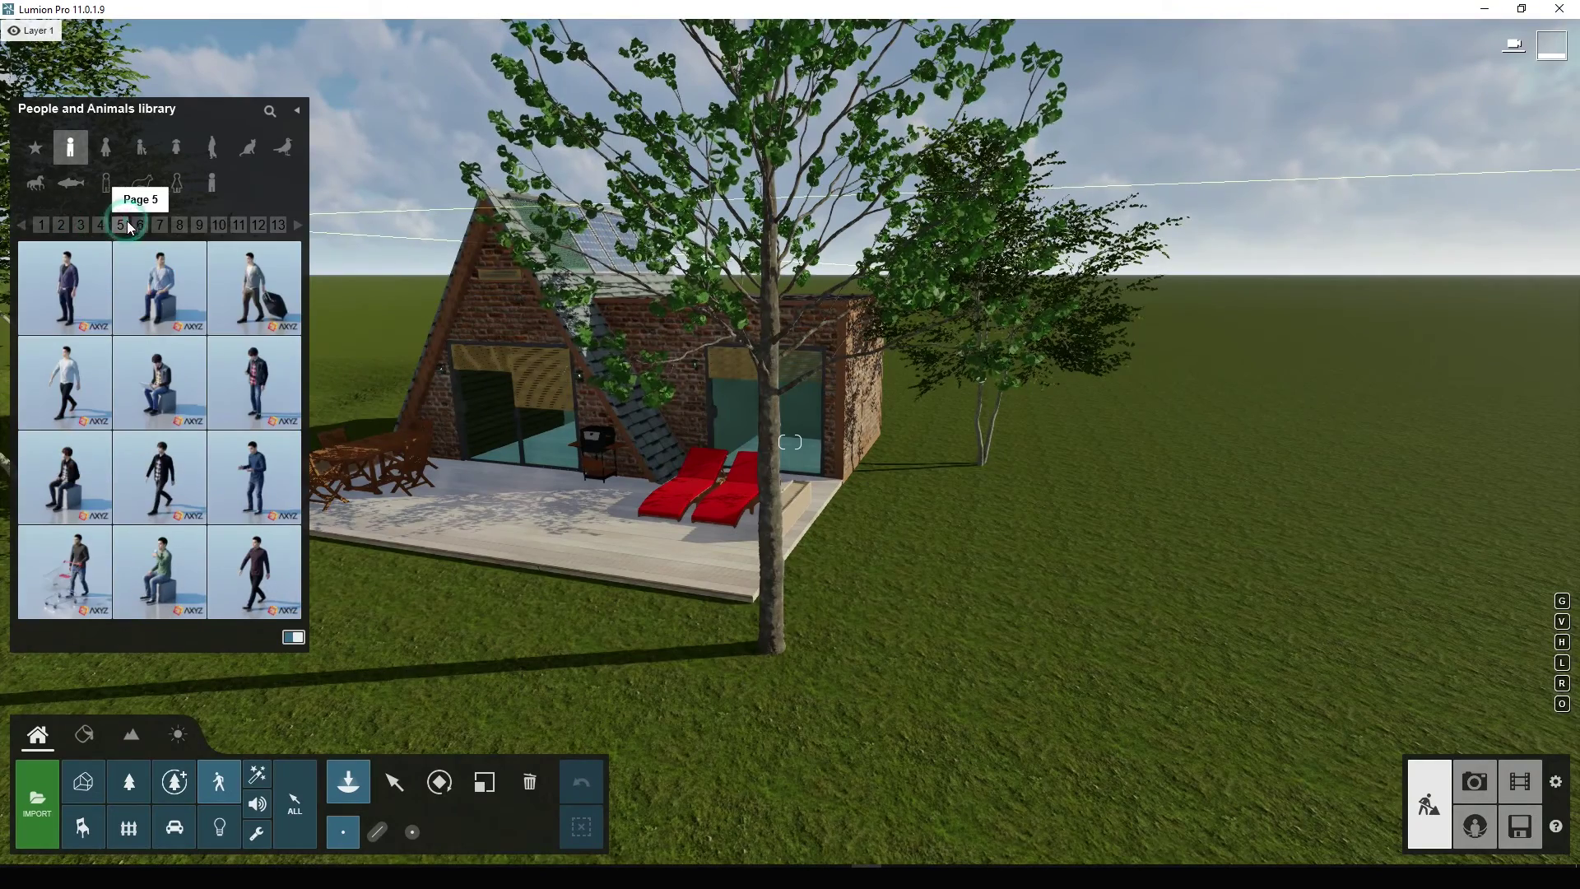
{"action": "left_click", "coordinate": [61, 225]}
{"action": "mouse_move", "coordinate": [81, 224]}
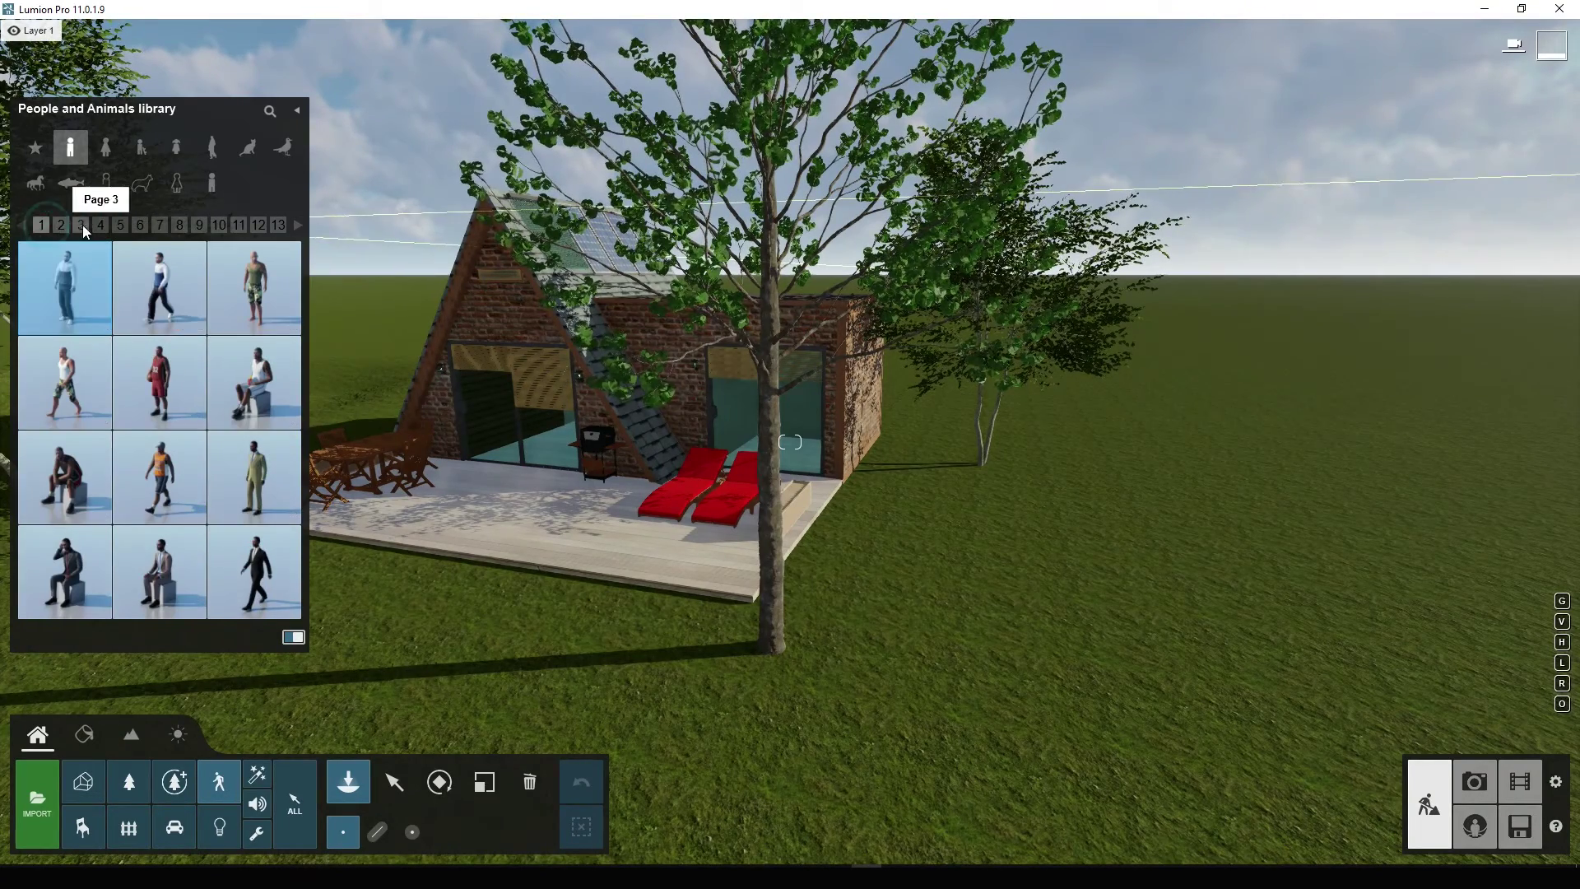
{"action": "left_click", "coordinate": [173, 304]}
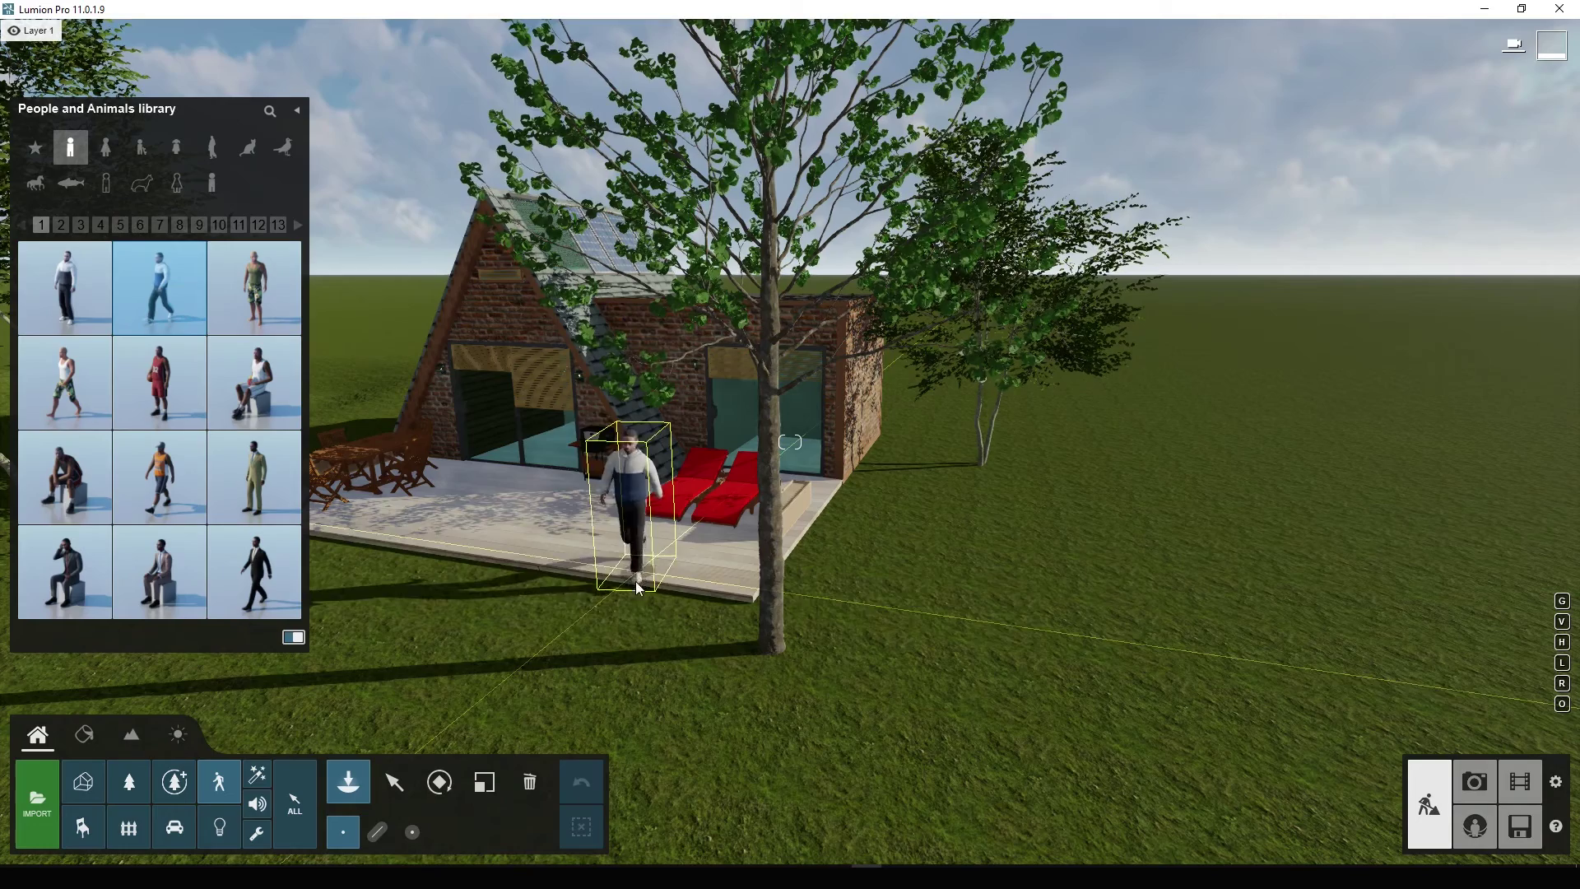
Step: Place walking man figures on the deck beside the grill, then bring up the Indoor library
{"action": "left_click", "coordinate": [549, 520]}
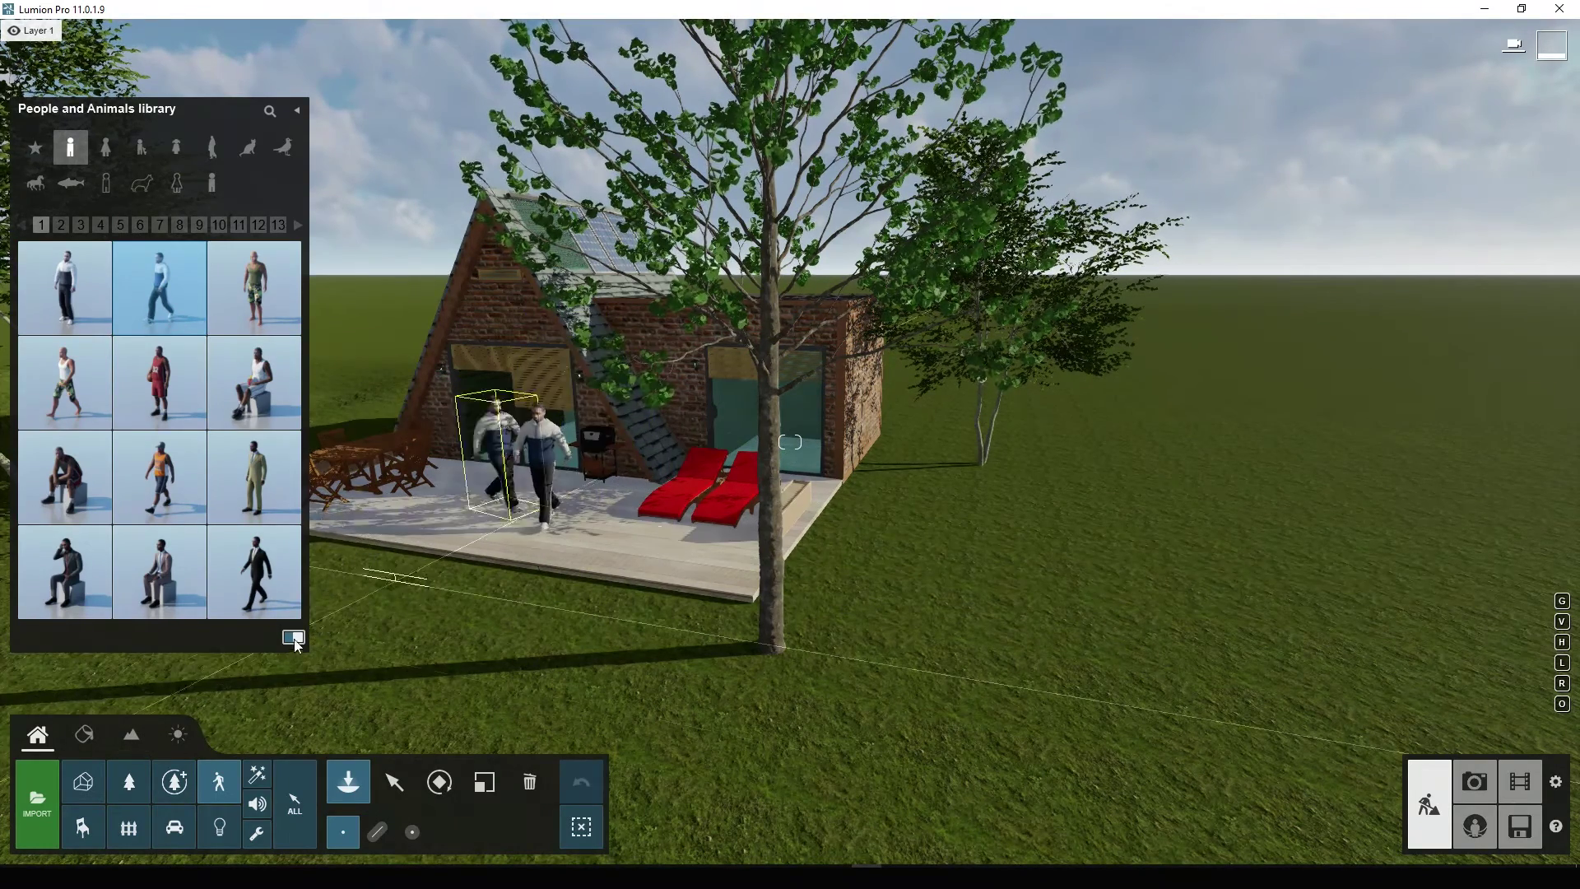
{"action": "left_click", "coordinate": [490, 566]}
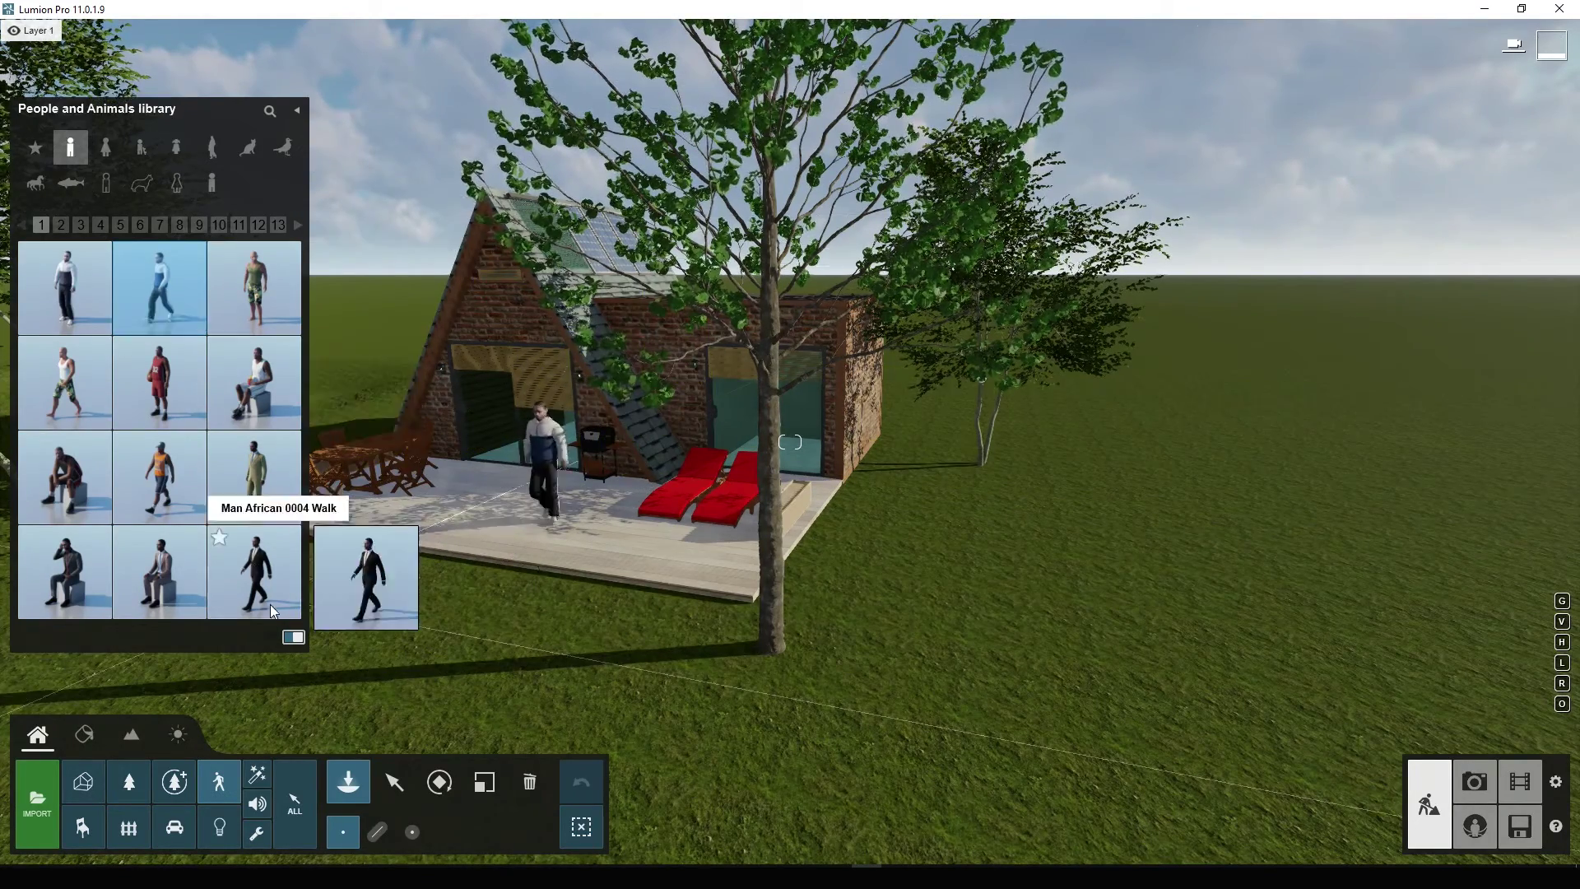
{"action": "mouse_move", "coordinate": [159, 288]}
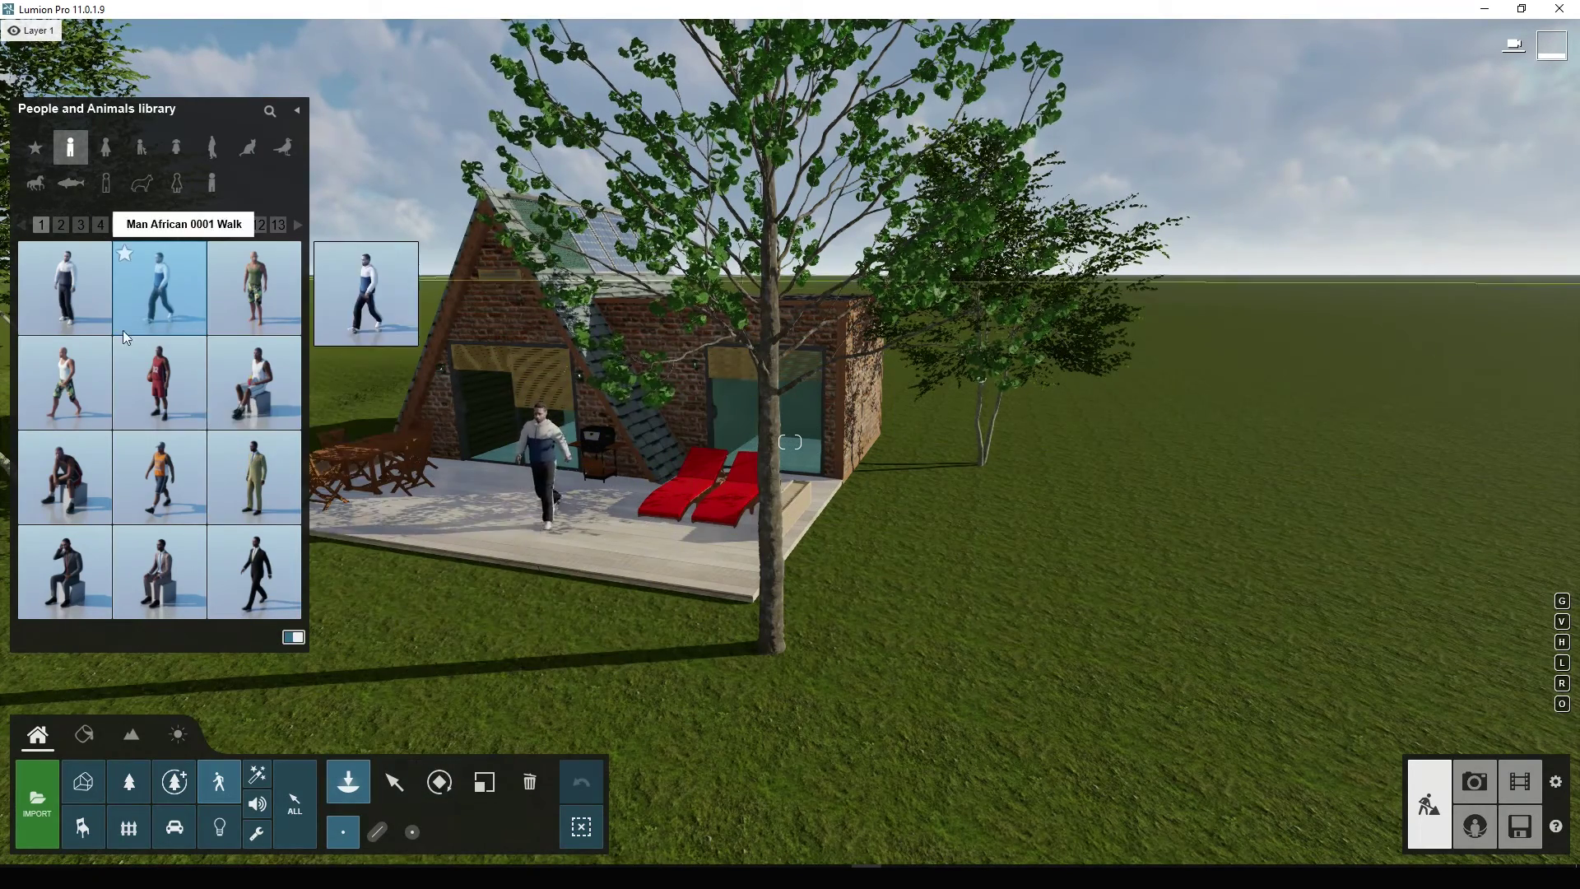
{"action": "left_click", "coordinate": [93, 838]}
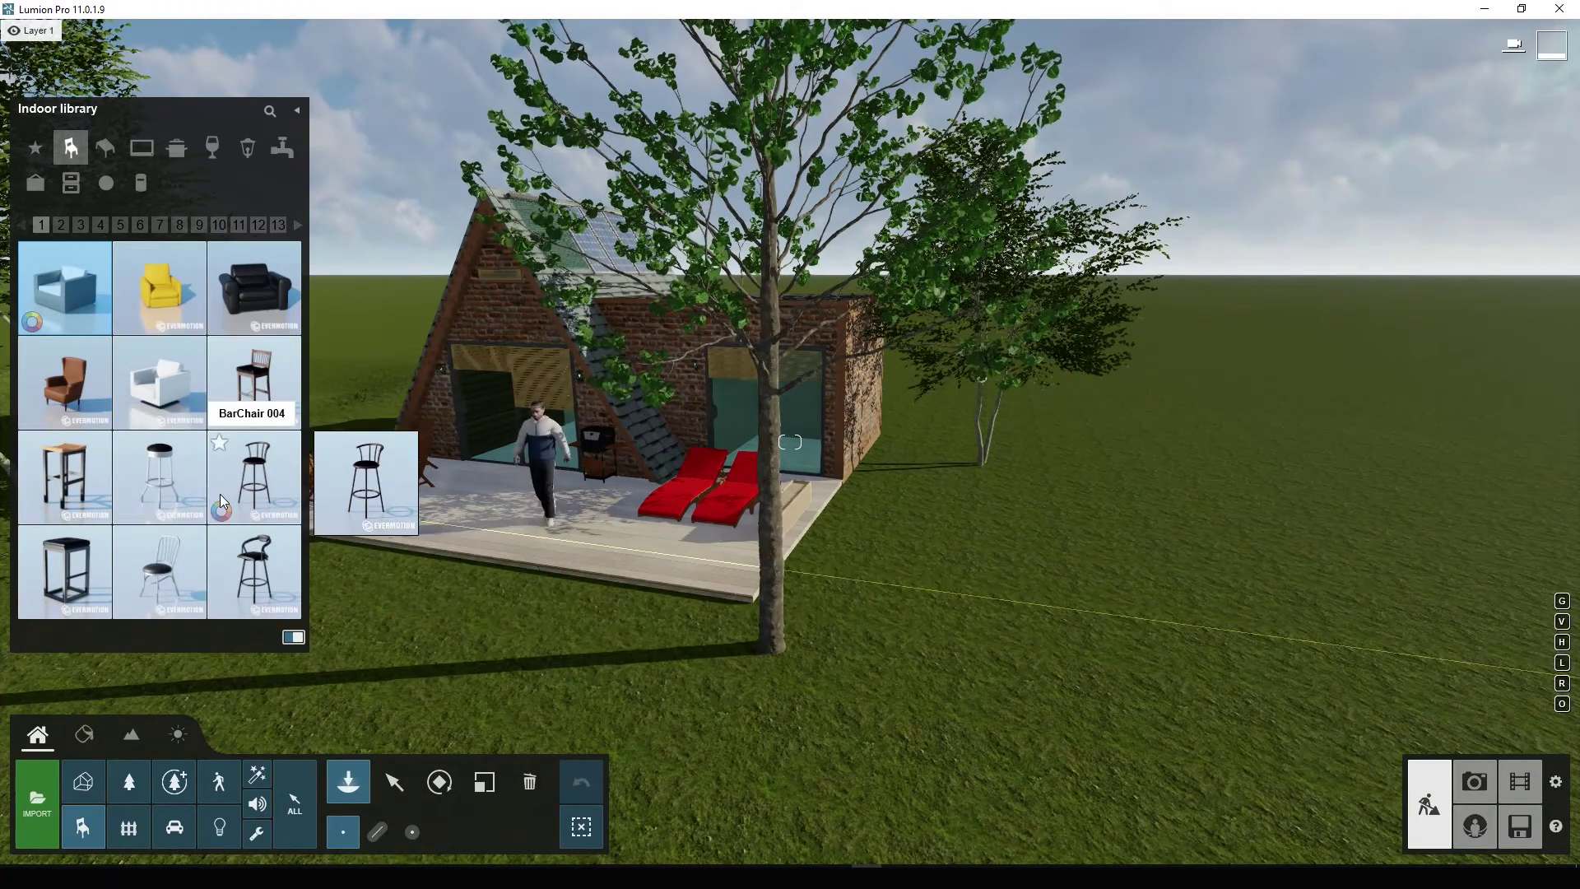
Step: Page through the Indoor library to page 8 of chairs, benches and sofas
{"action": "left_click", "coordinate": [62, 225]}
{"action": "left_click", "coordinate": [140, 225]}
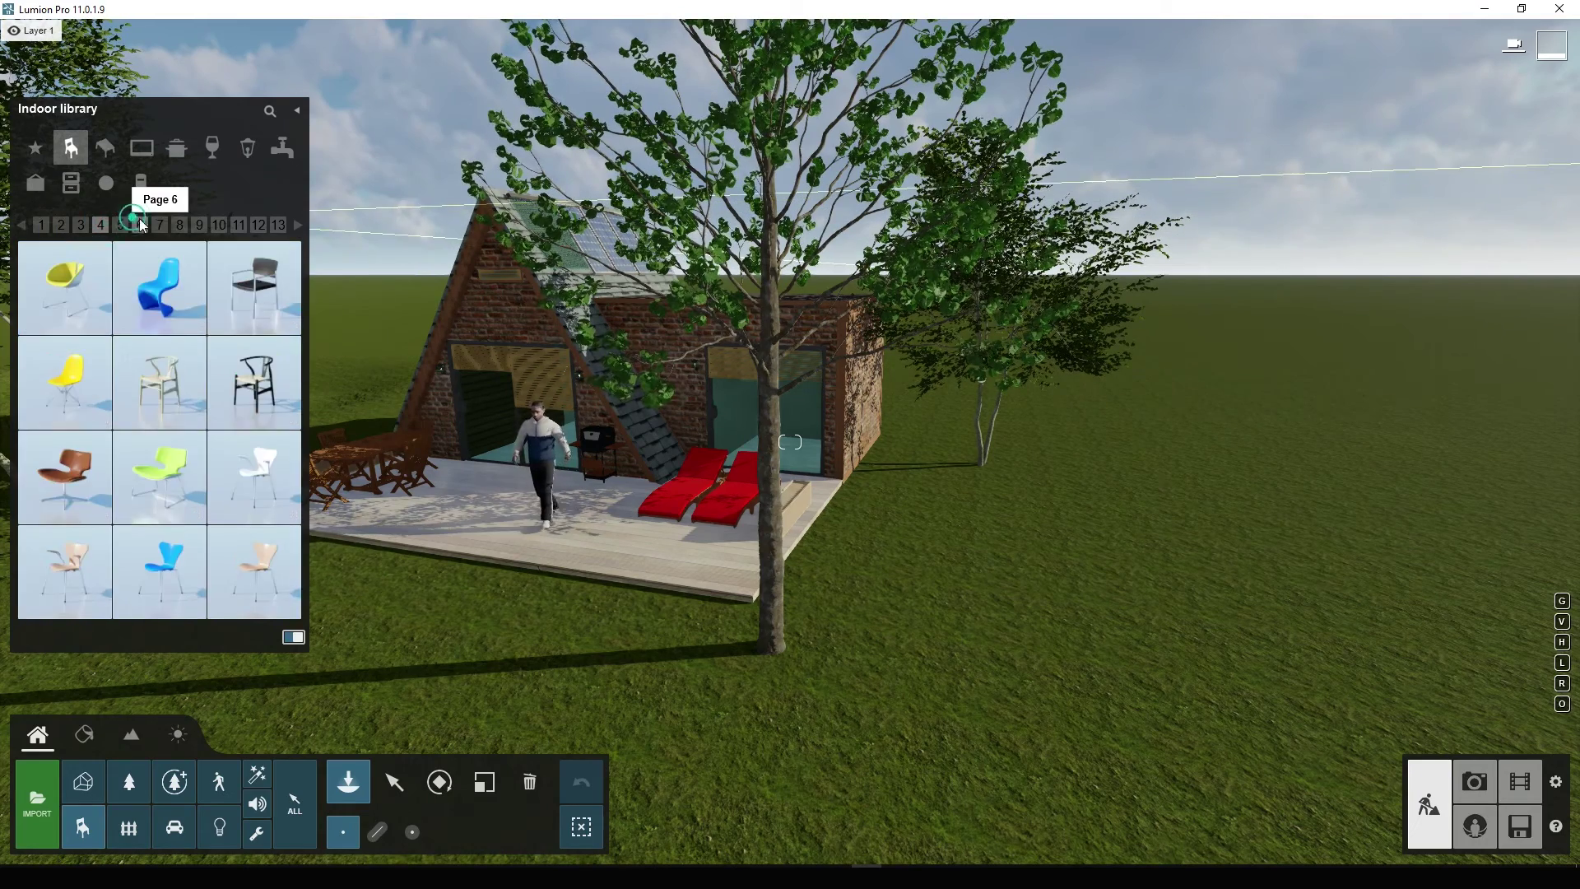
{"action": "left_click", "coordinate": [188, 223]}
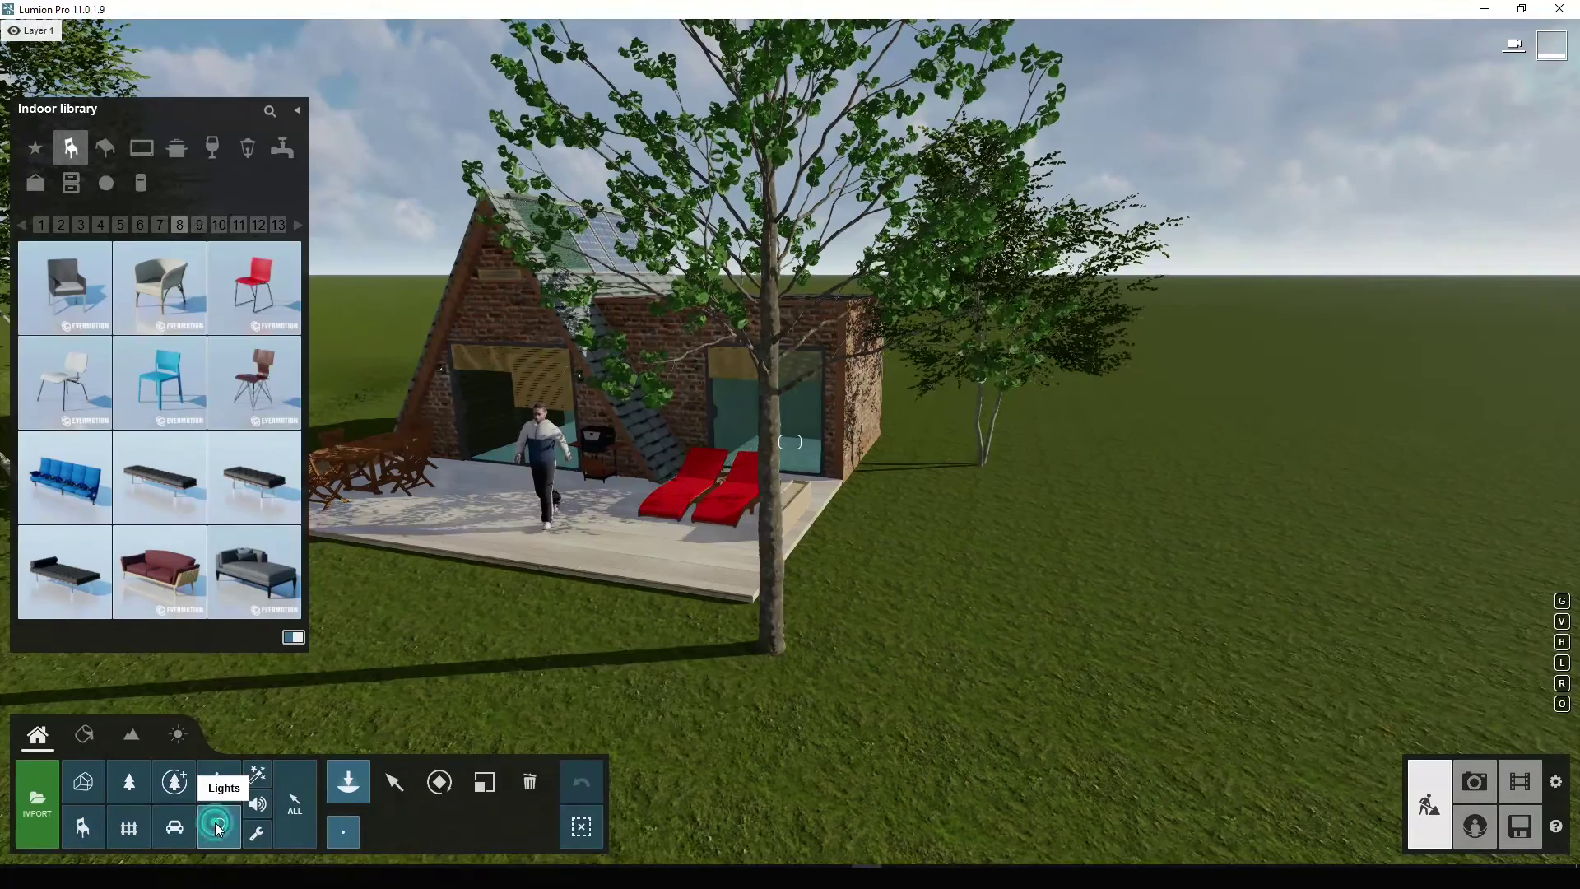
Step: From the Lights library, place a first spotlight on the brick wall
{"action": "left_click", "coordinate": [220, 832]}
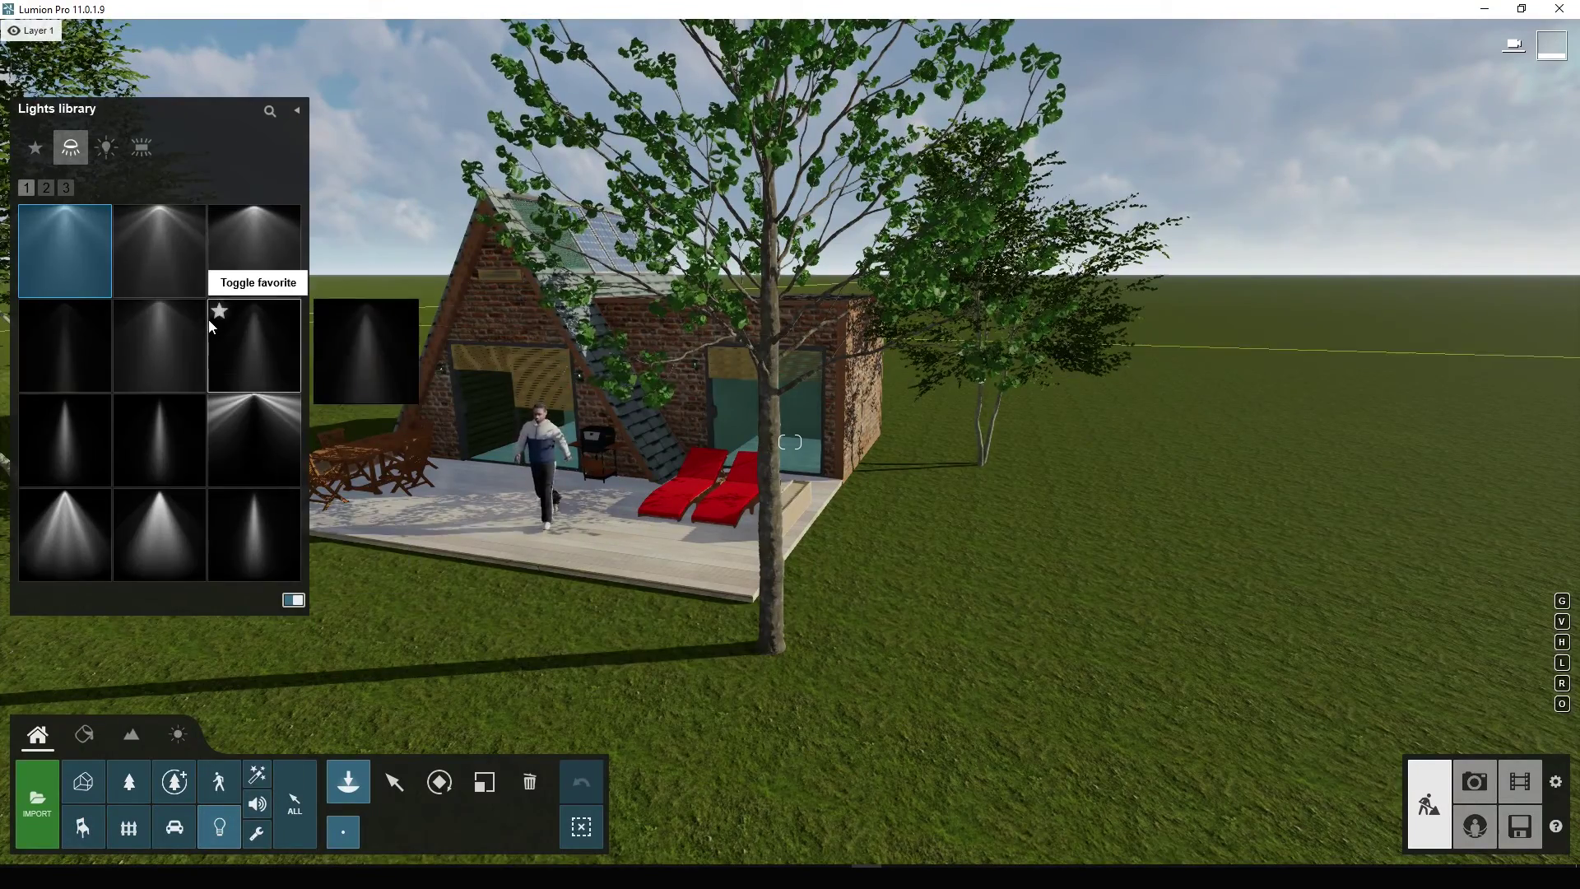
{"action": "scroll", "coordinate": [520, 355], "scroll_direction": "up", "scroll_amount": 5}
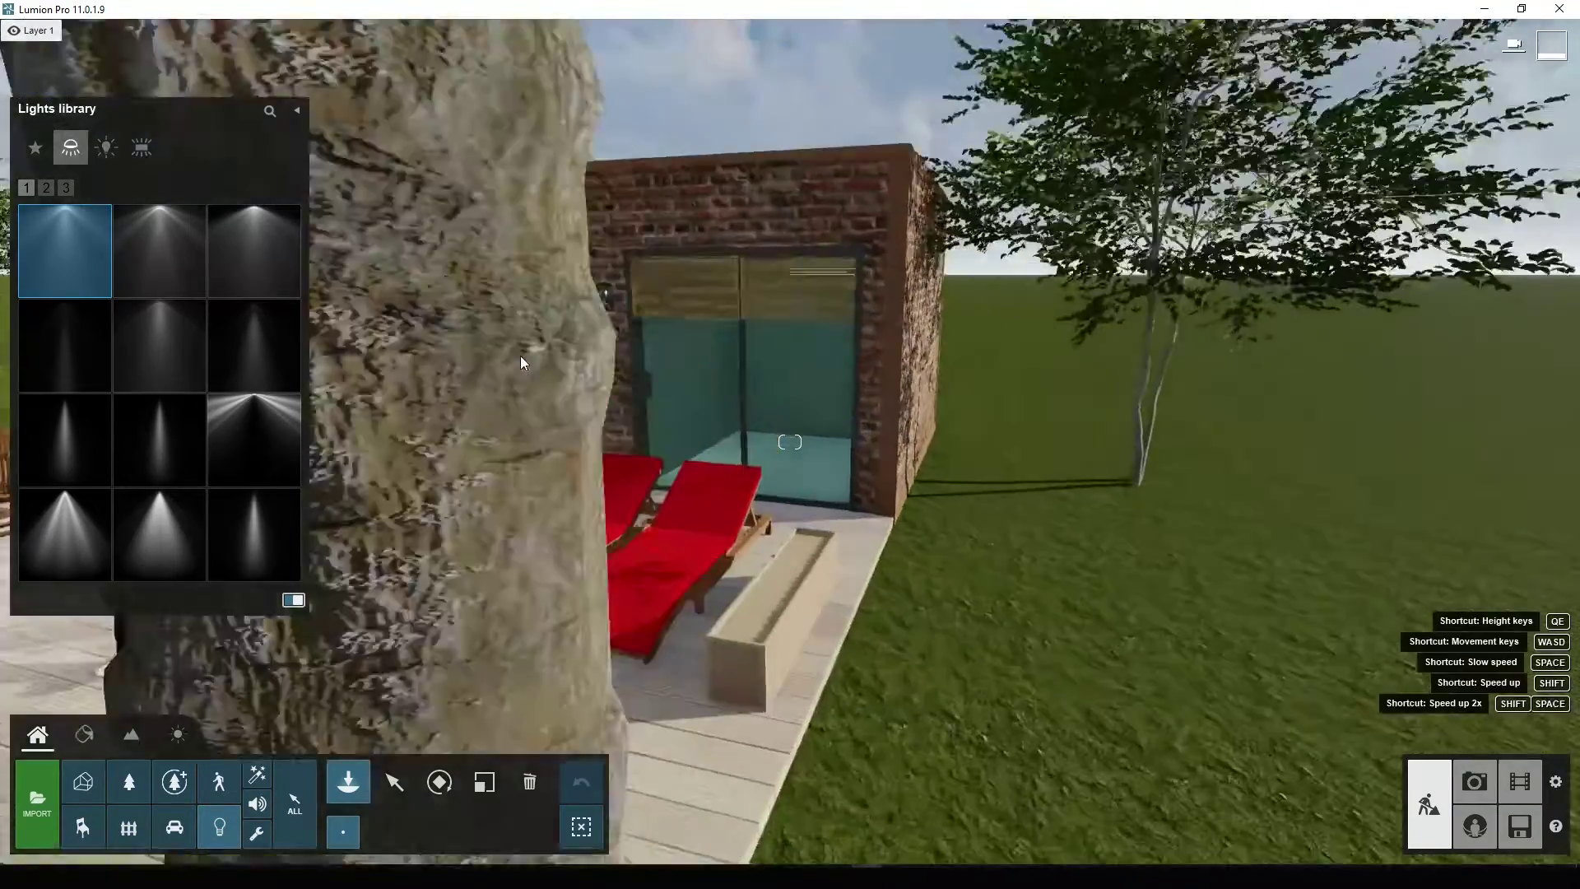
{"action": "scroll", "coordinate": [556, 330], "scroll_direction": "up", "scroll_amount": 5}
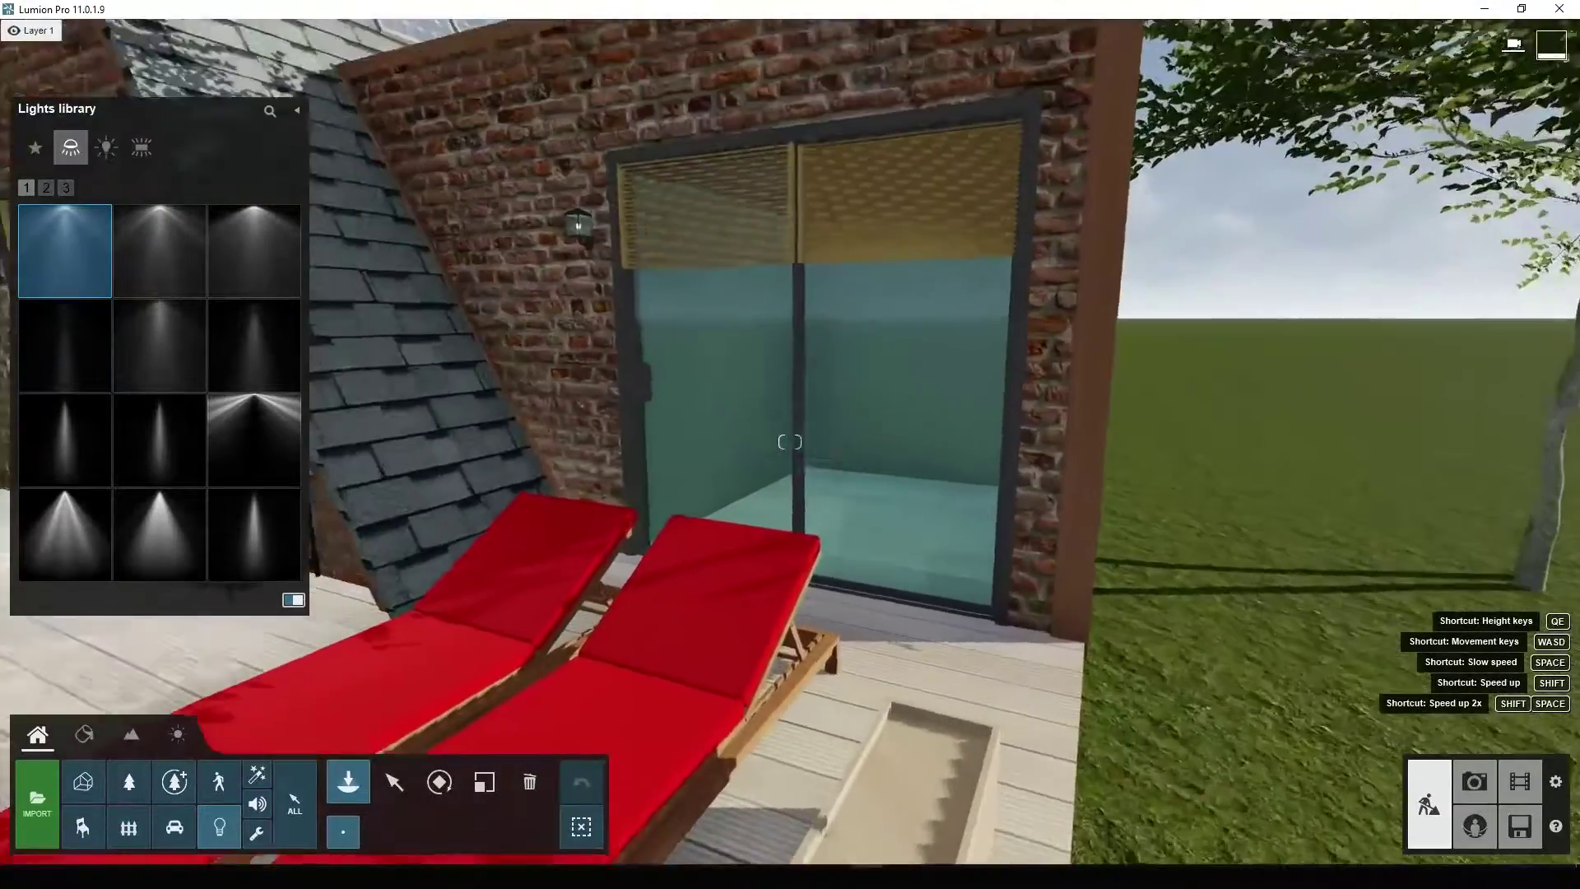
{"action": "scroll", "coordinate": [789, 441], "scroll_direction": "up", "scroll_amount": 3}
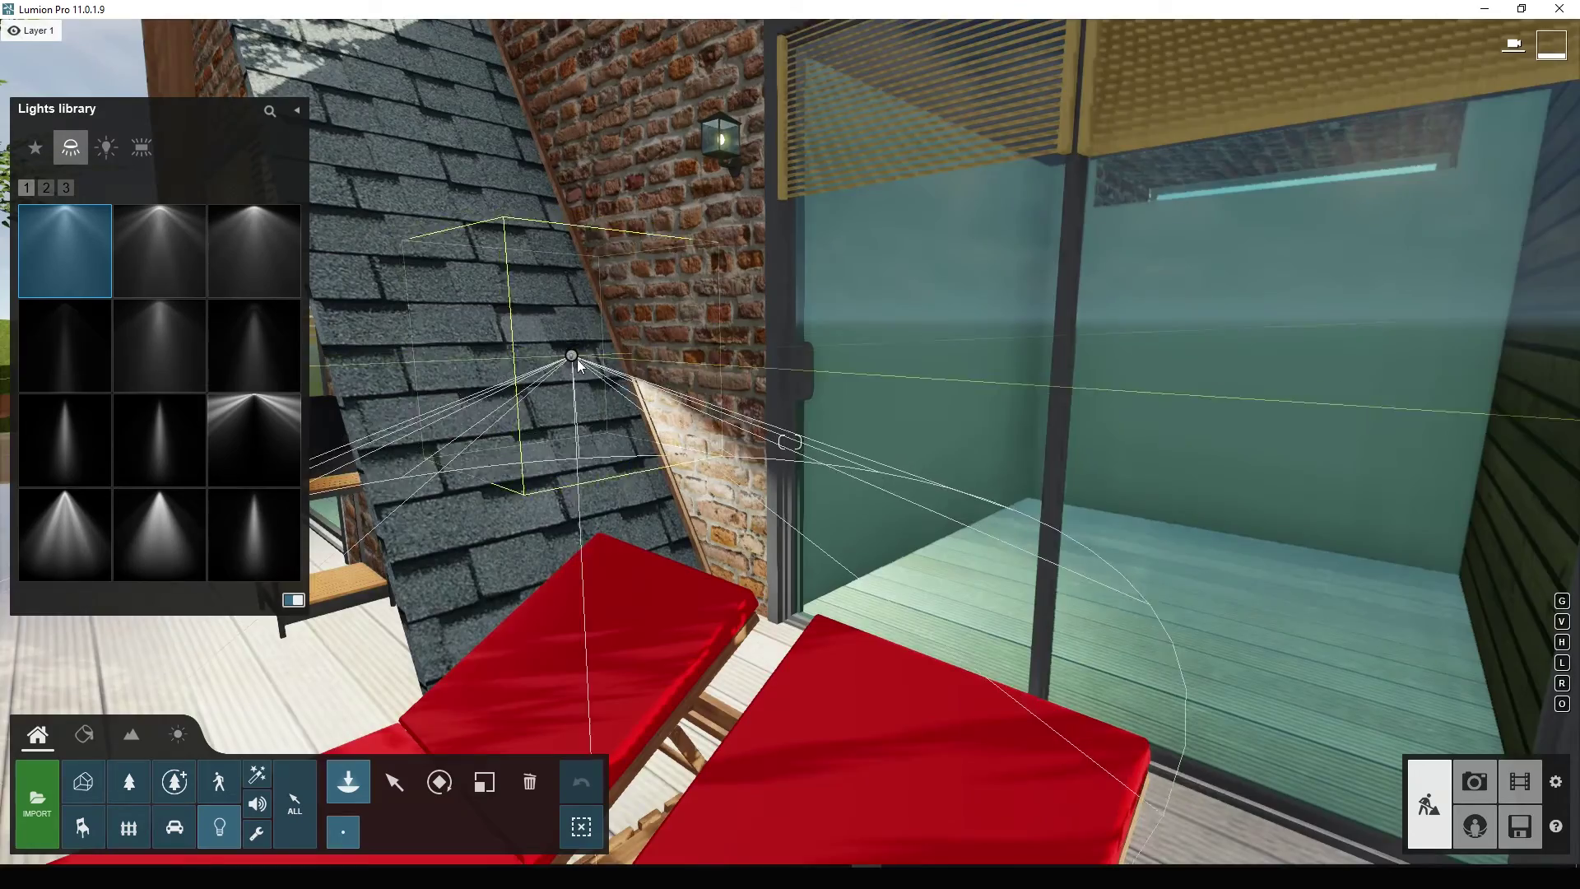
{"action": "right_click_drag", "start_coordinate": [576, 359], "coordinate": [623, 411]}
{"action": "left_click", "coordinate": [626, 417]}
{"action": "right_click_drag", "start_coordinate": [677, 475], "coordinate": [650, 559]}
{"action": "key", "text": "w"}
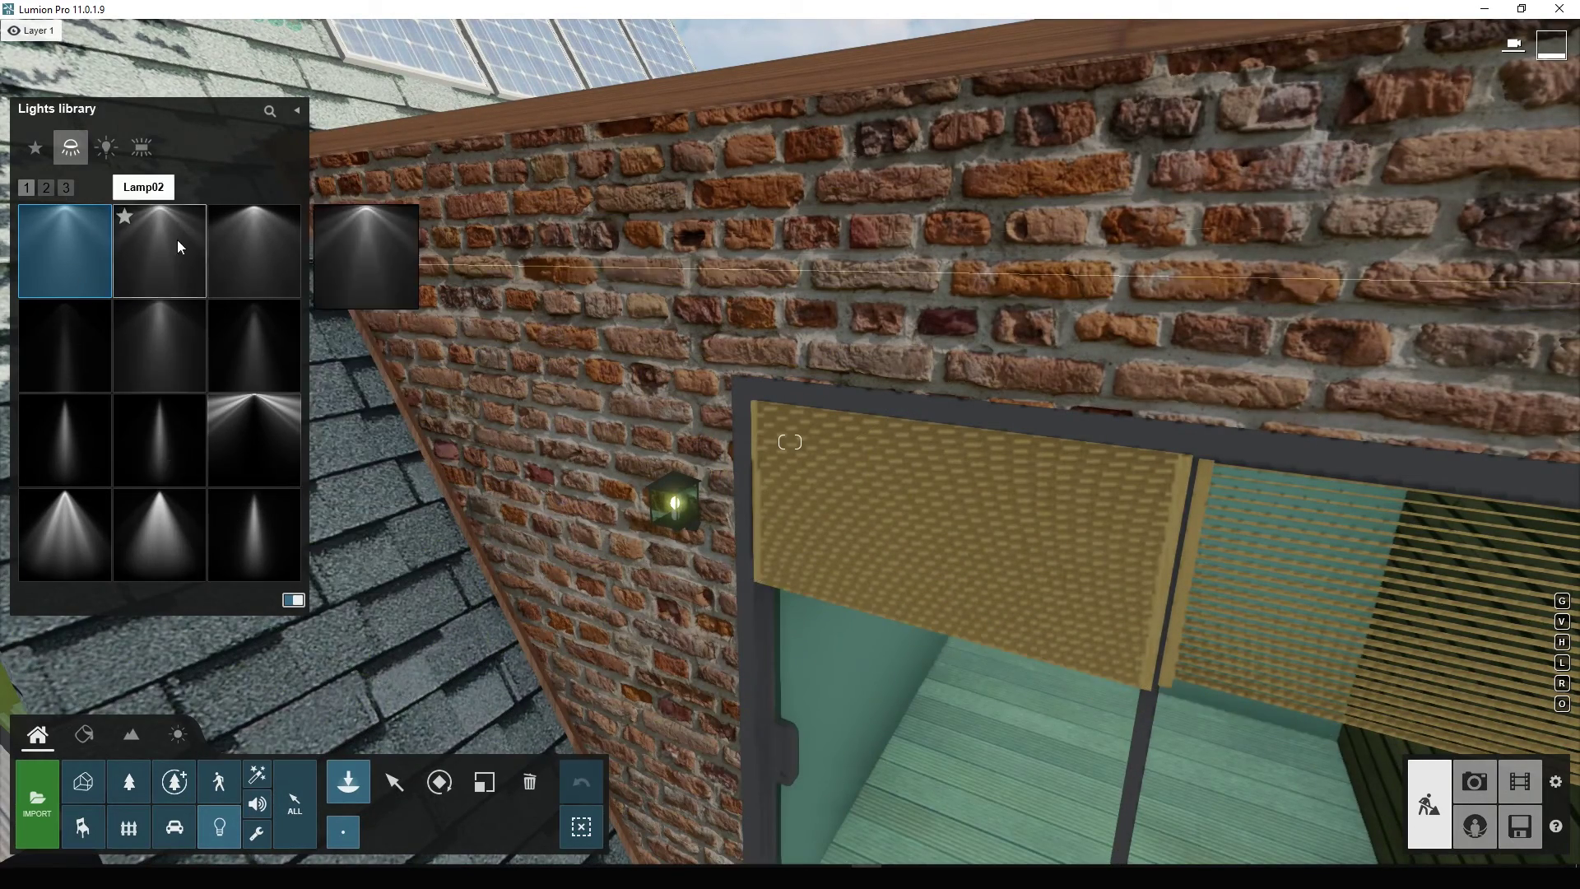
Step: Browse the spotlight pages, settling on page 2
{"action": "left_click", "coordinate": [46, 189]}
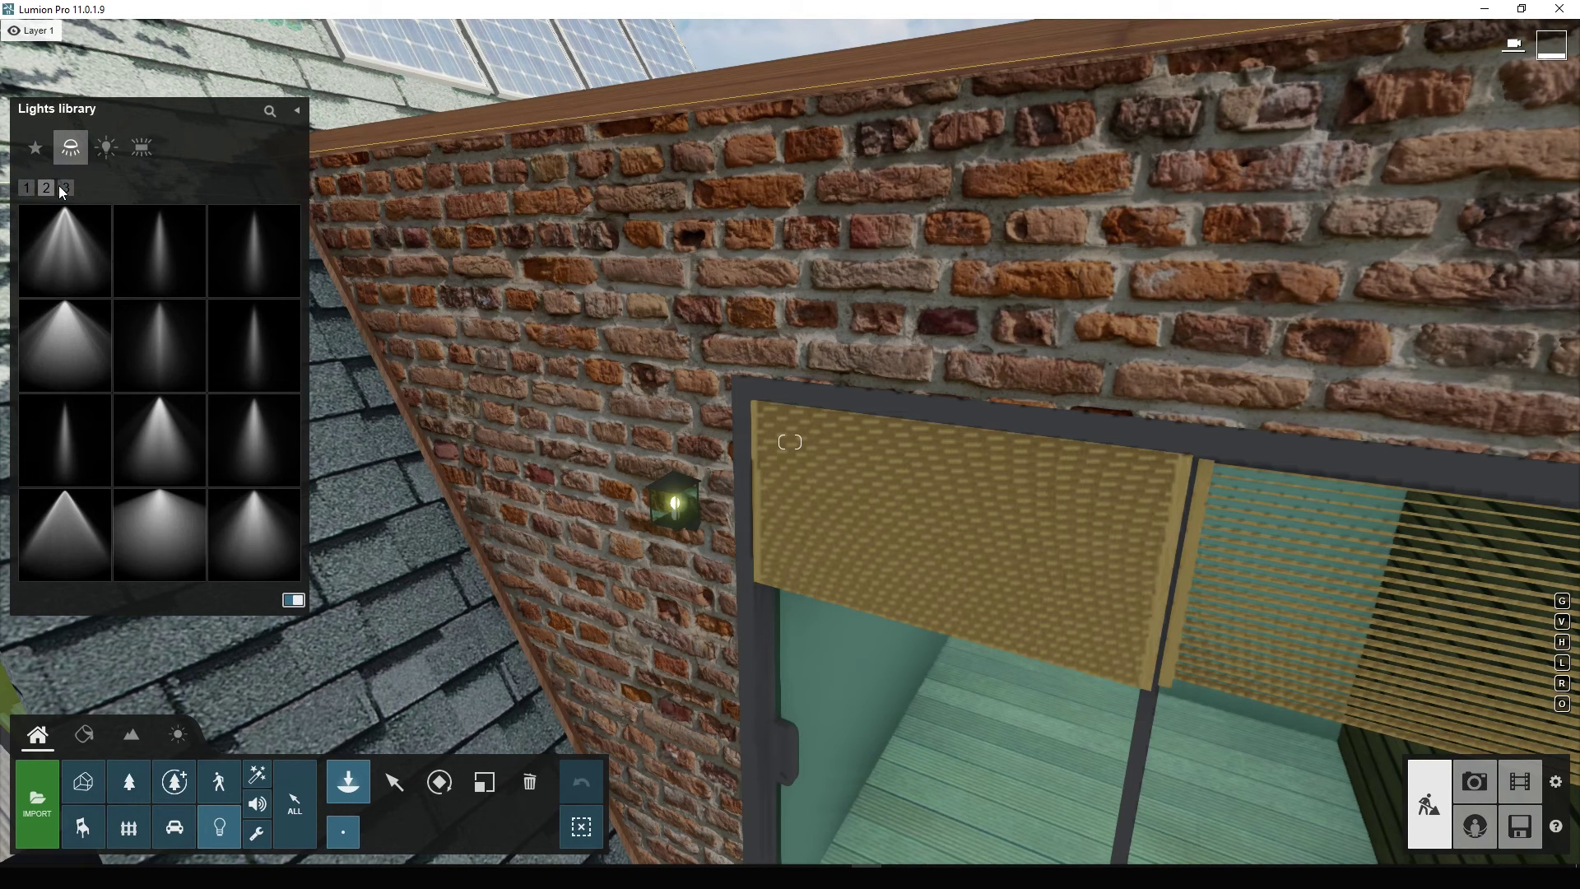
{"action": "left_click", "coordinate": [64, 188]}
{"action": "left_click", "coordinate": [28, 189]}
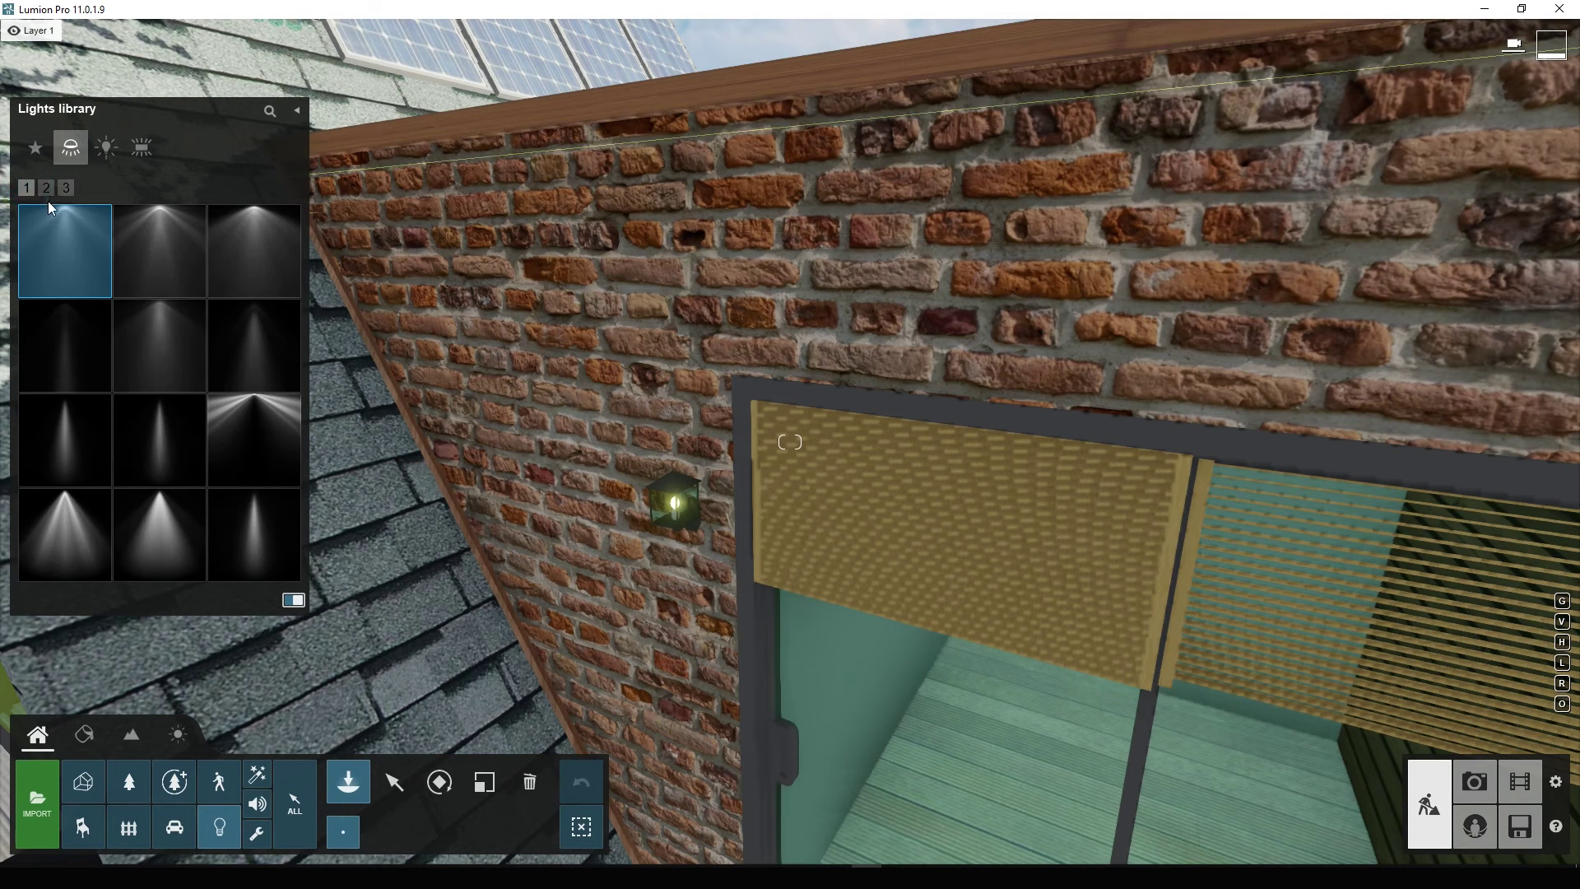
{"action": "left_click", "coordinate": [47, 189]}
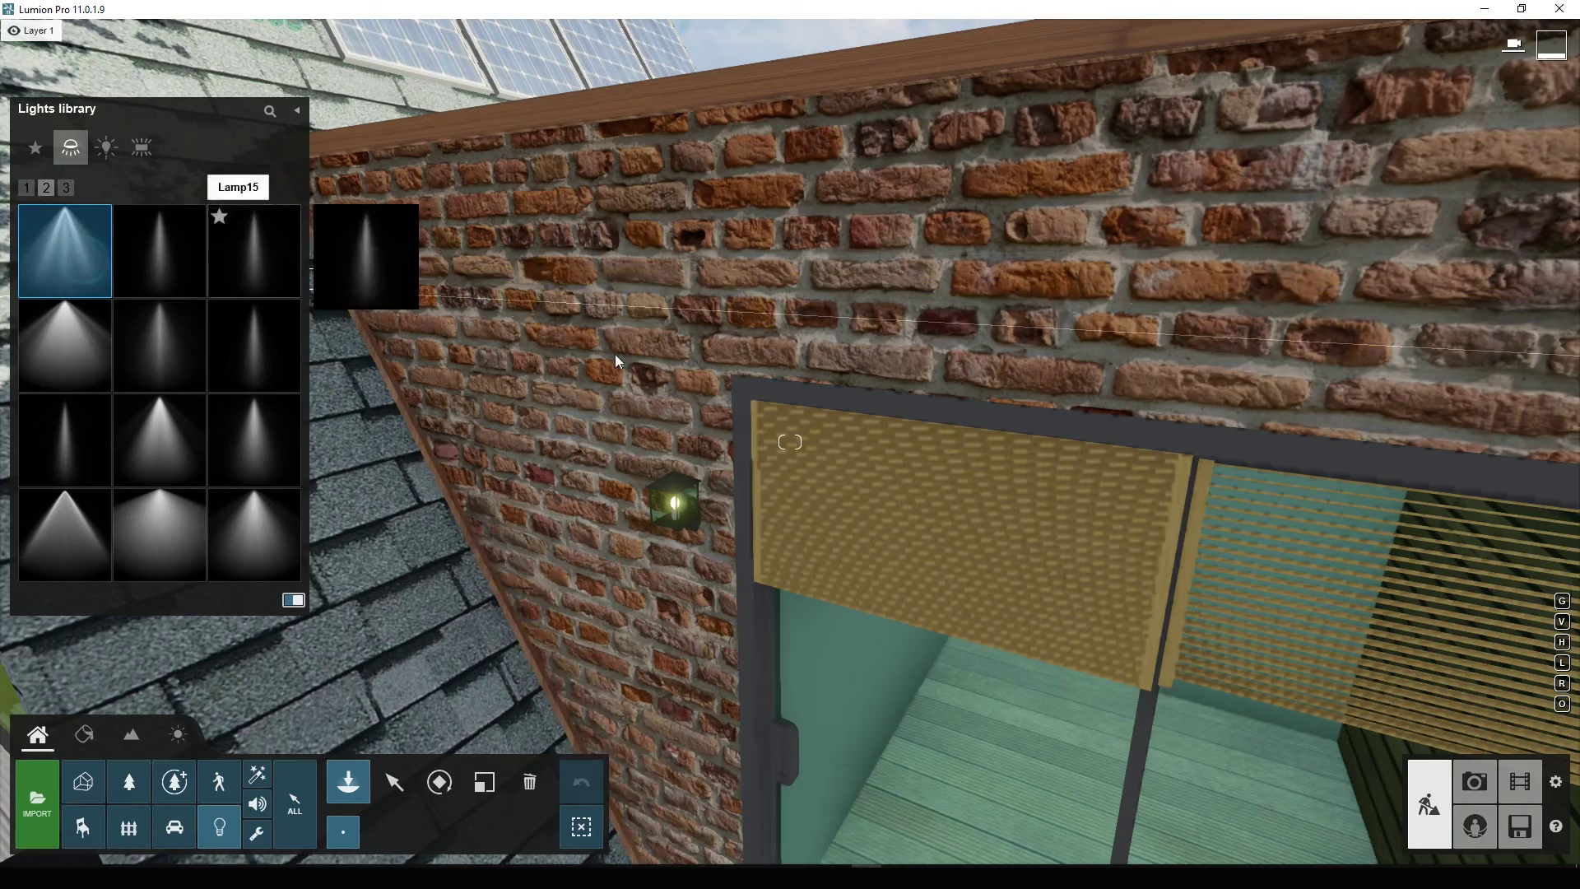
{"action": "scroll", "coordinate": [655, 501], "scroll_direction": "up", "scroll_amount": 5}
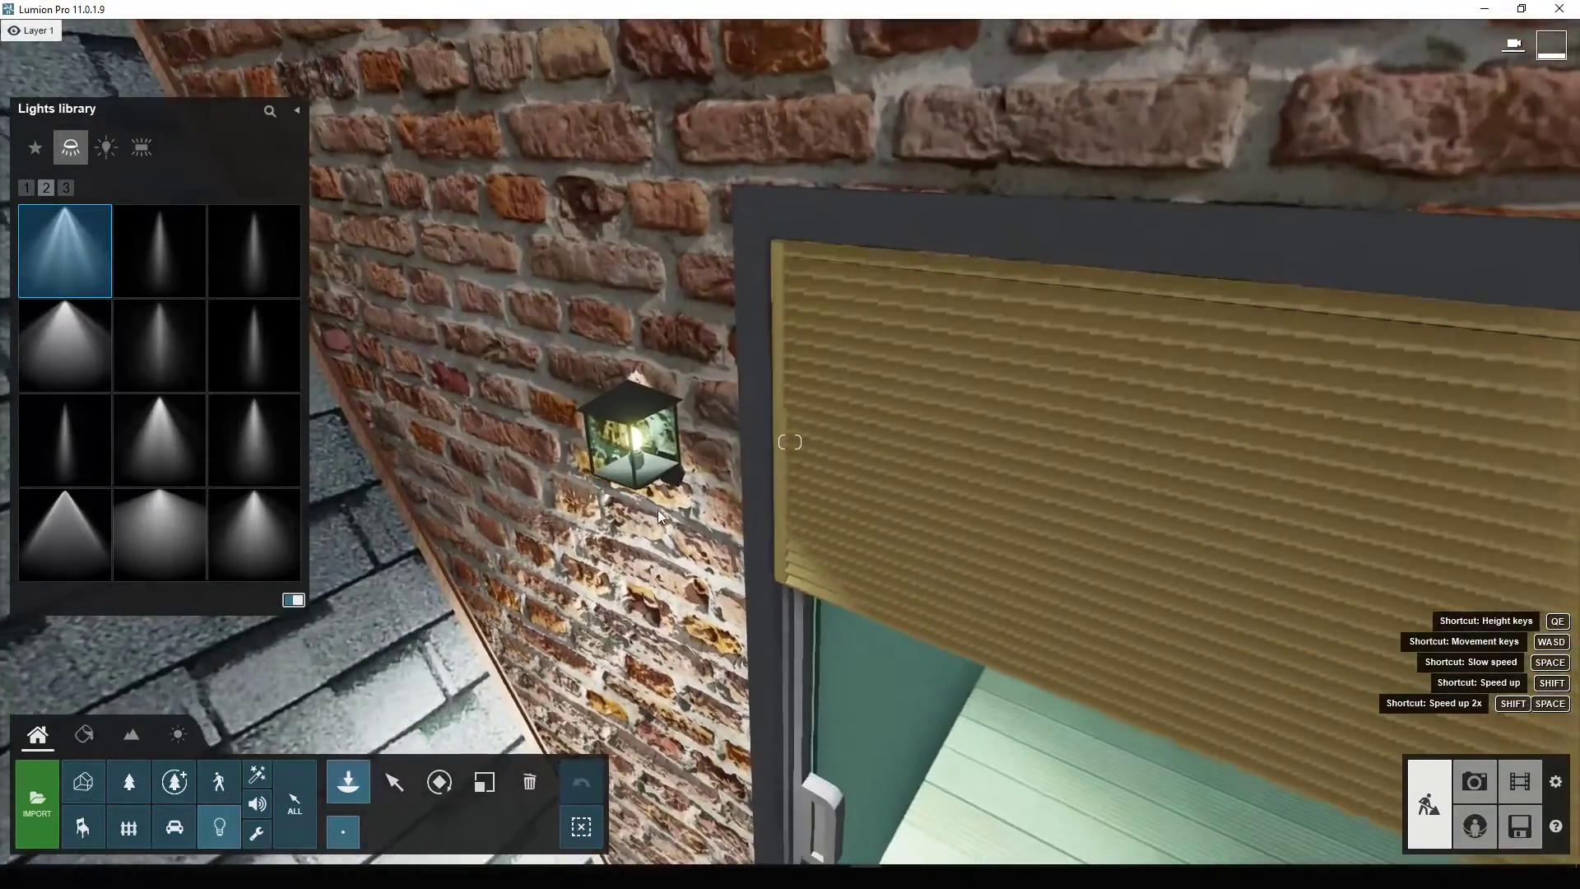
{"action": "scroll", "coordinate": [658, 511], "scroll_direction": "down", "scroll_amount": 3}
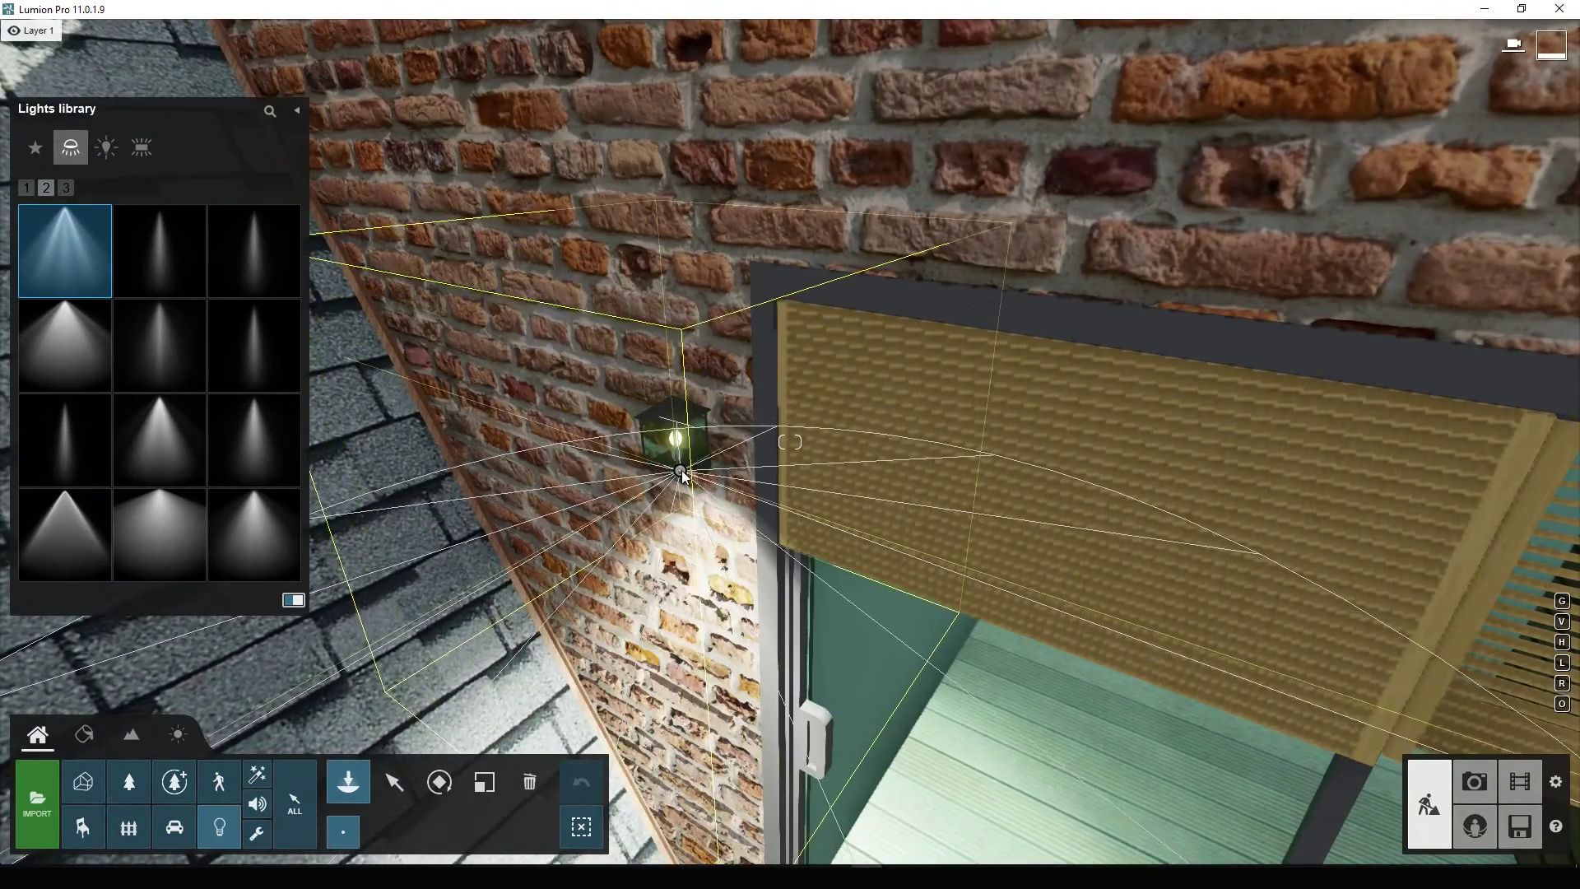
Step: Fix a spotlight at the wall lantern above the sliding door, then frame the lit wall
{"action": "left_click", "coordinate": [681, 475]}
{"action": "scroll", "coordinate": [658, 473], "scroll_direction": "down", "scroll_amount": 5}
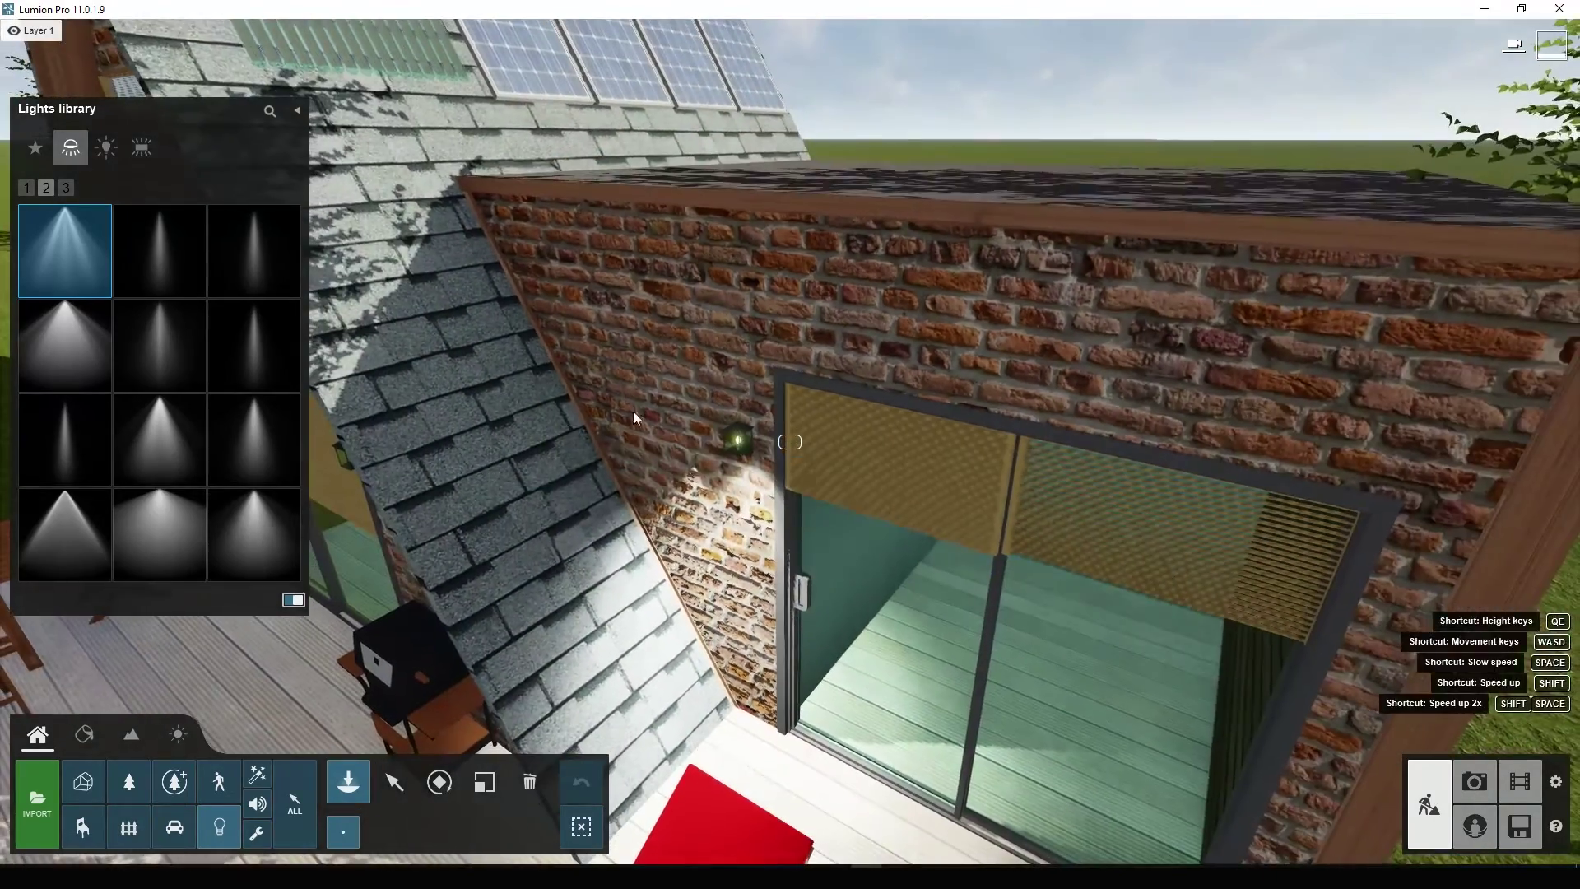
{"action": "left_click", "coordinate": [738, 479]}
{"action": "scroll", "coordinate": [738, 474], "scroll_direction": "up", "scroll_amount": 2}
{"action": "scroll", "coordinate": [738, 469], "scroll_direction": "down", "scroll_amount": 2}
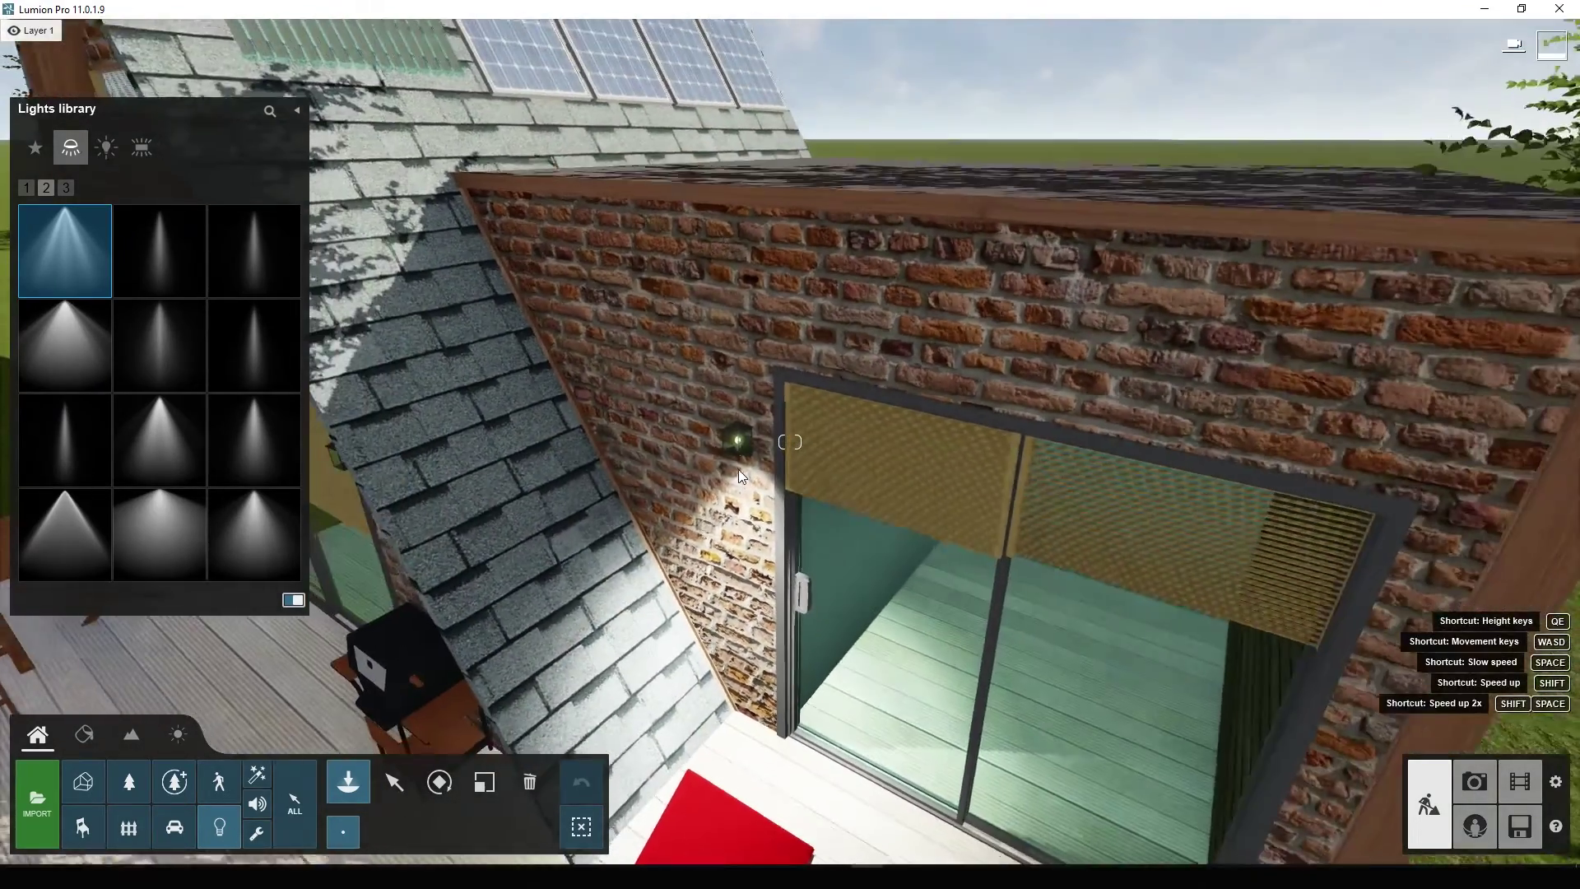
{"action": "left_click", "coordinate": [737, 494]}
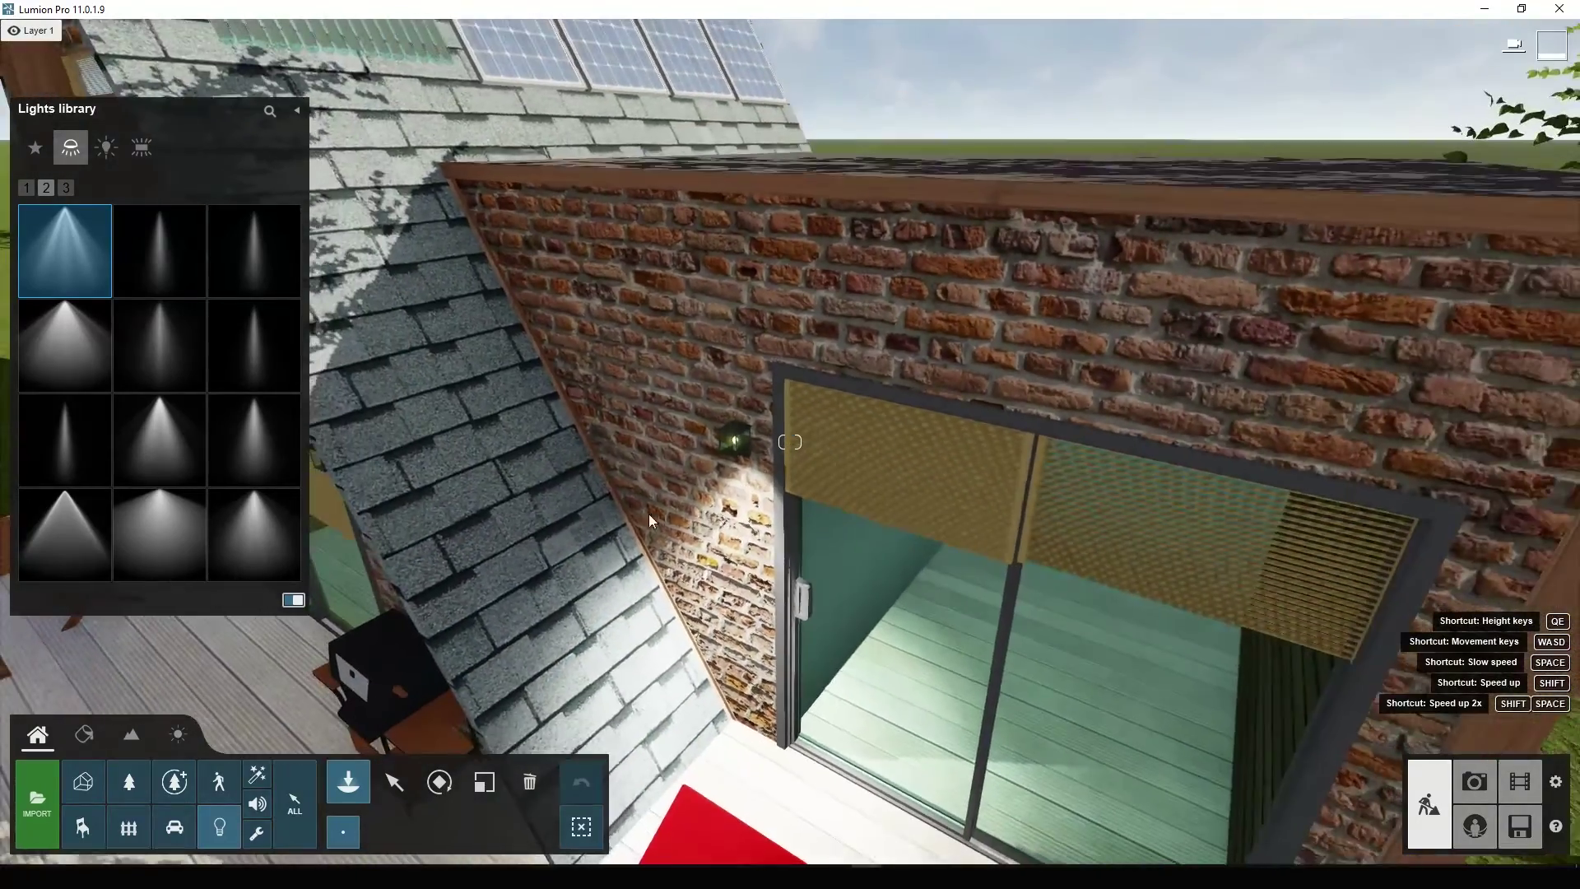
{"action": "middle_click_drag", "start_coordinate": [648, 513], "coordinate": [649, 514]}
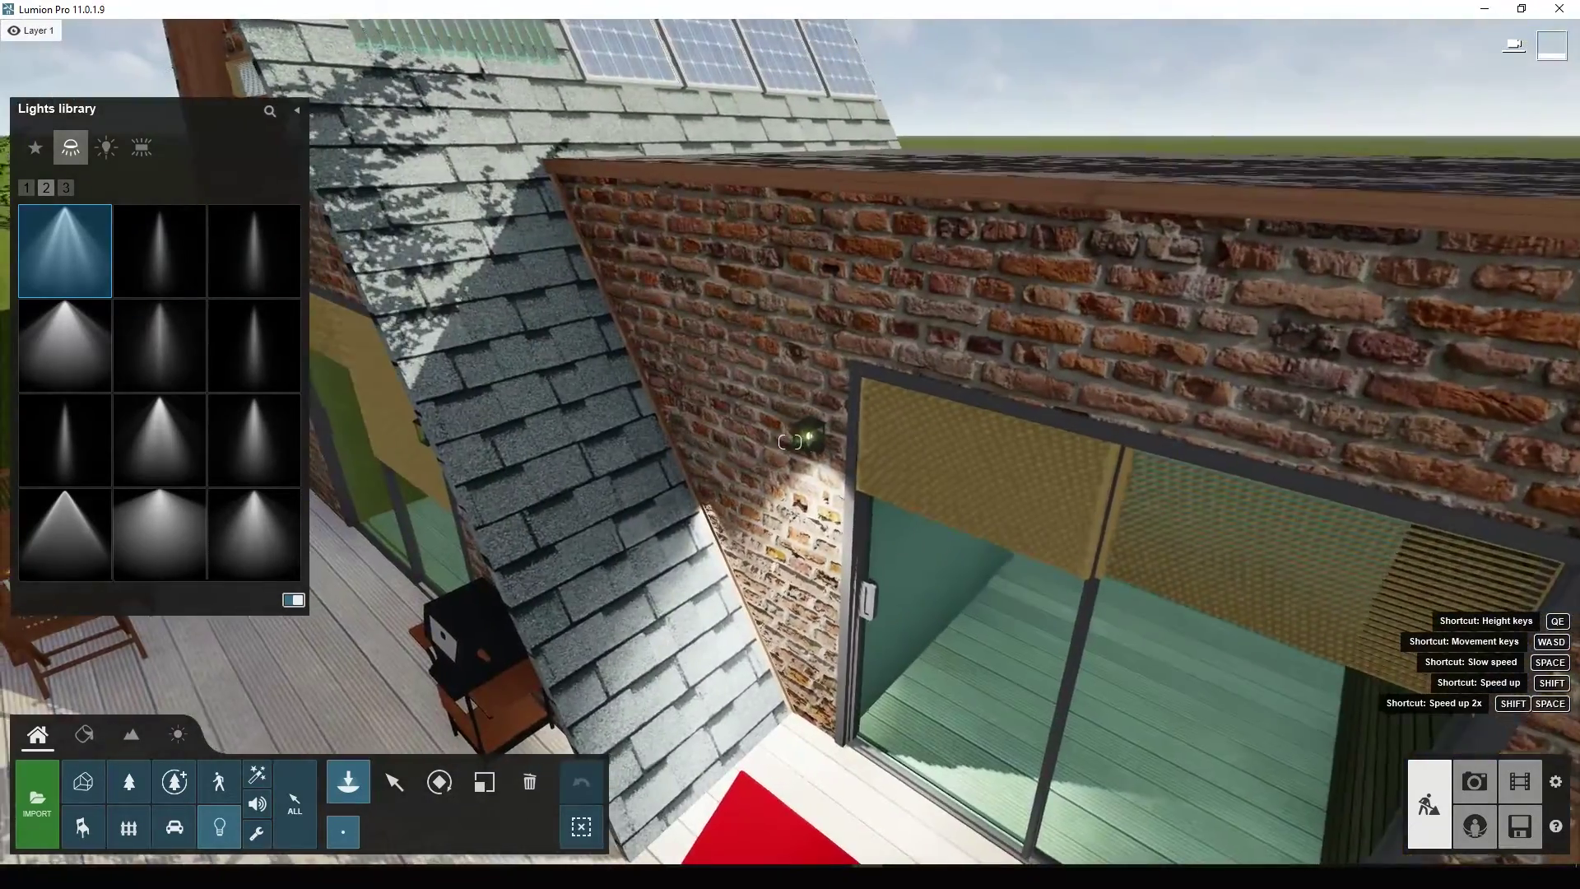
{"action": "middle_click_drag", "start_coordinate": [790, 442], "coordinate": [790, 442]}
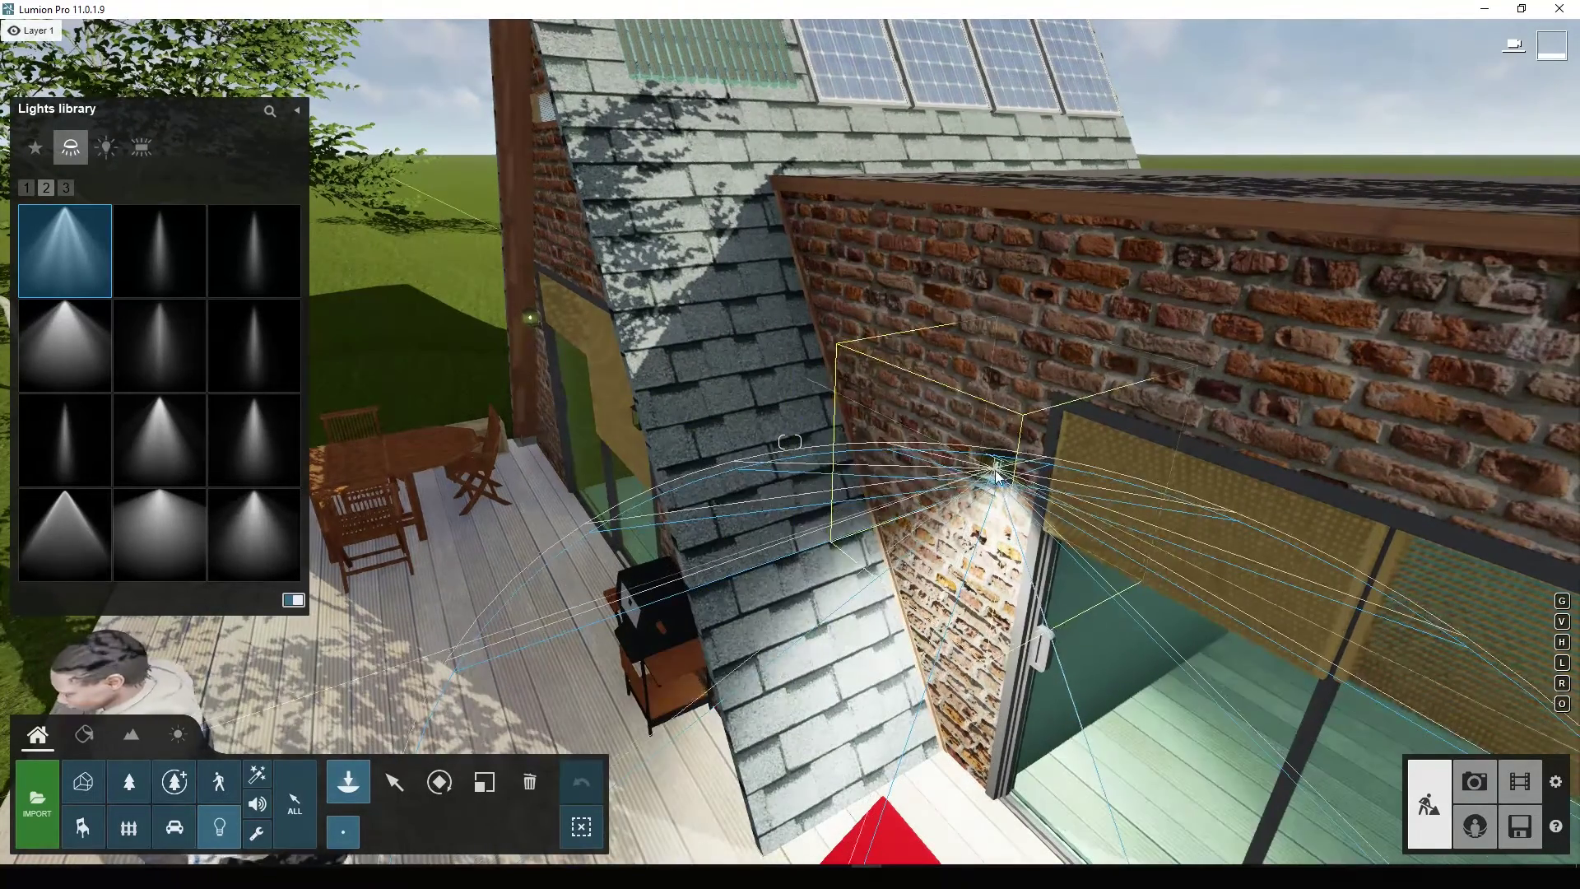
{"action": "mouse_move", "coordinate": [64, 250]}
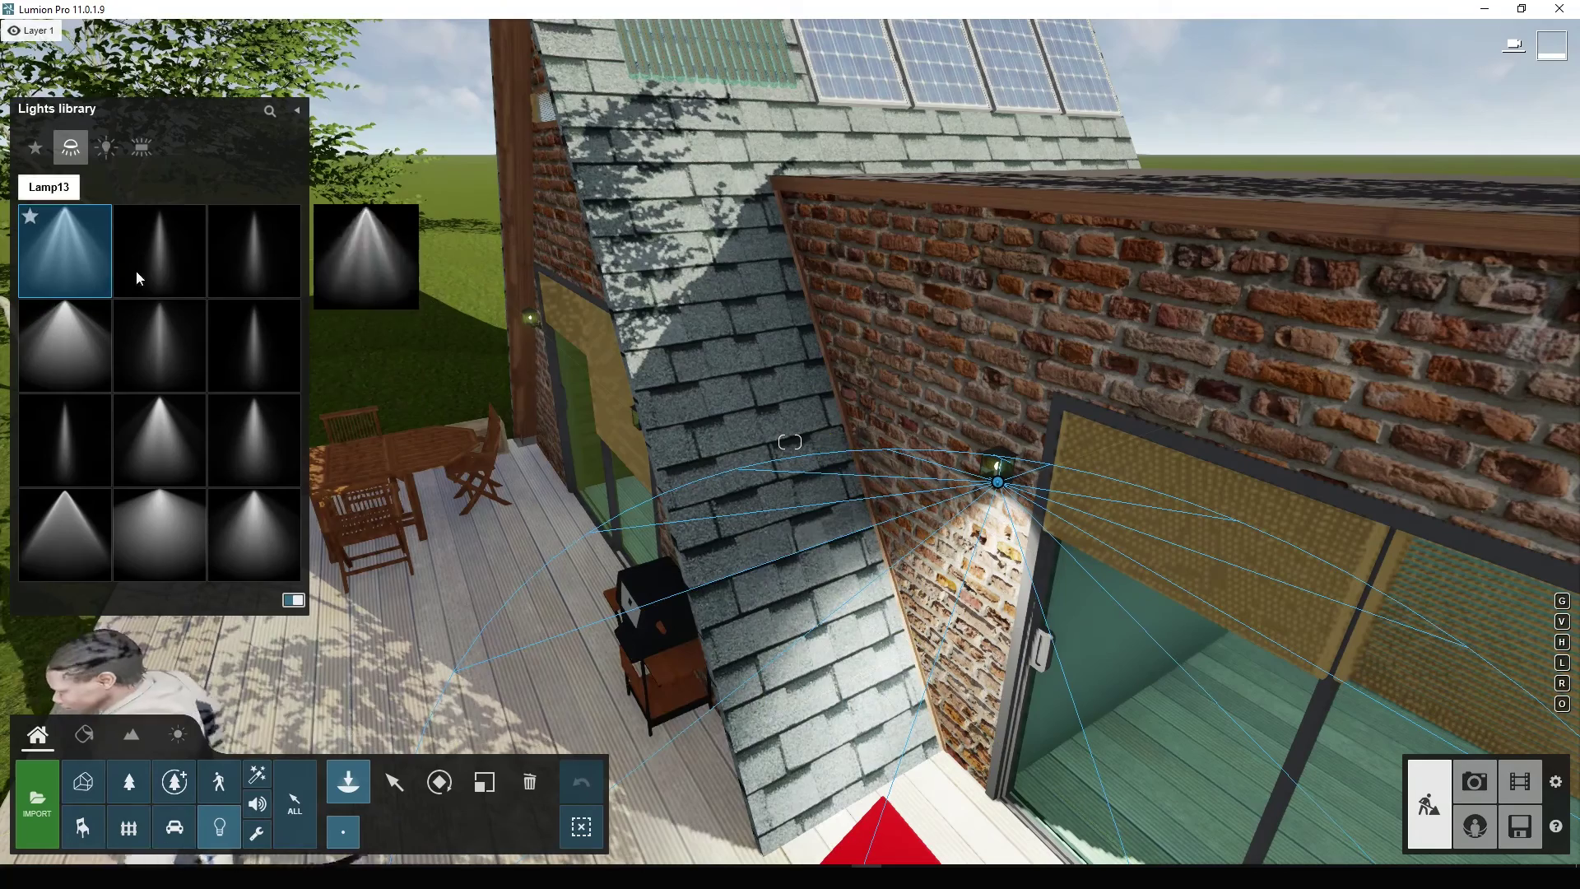
Step: Place a reflection sphere from Utilities on the deck in front of the sliding door
{"action": "left_click", "coordinate": [263, 835]}
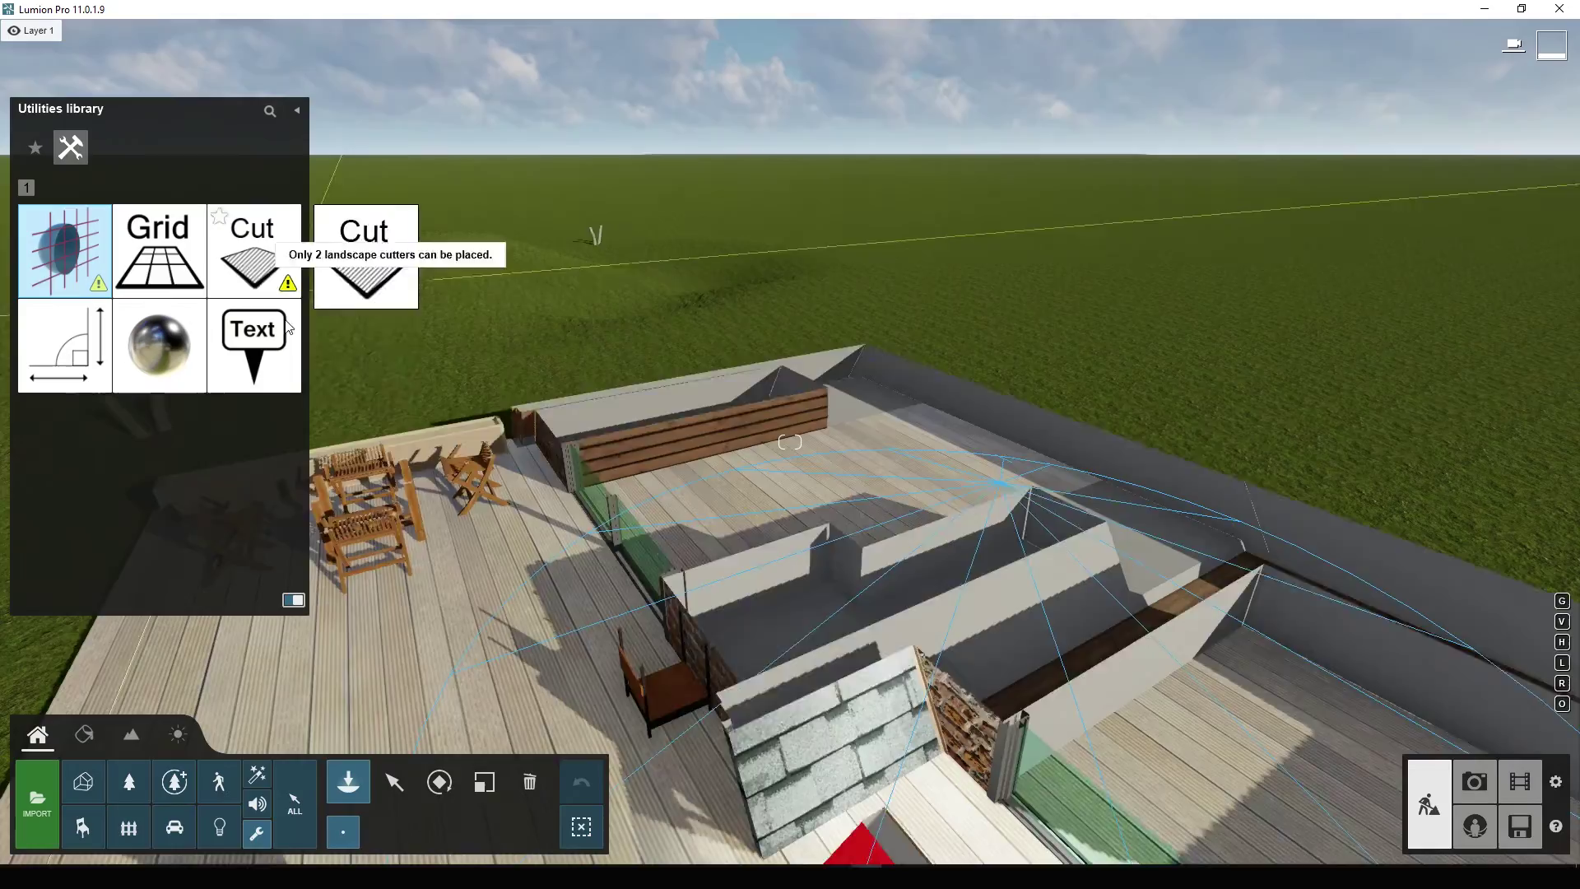
{"action": "mouse_move", "coordinate": [158, 345]}
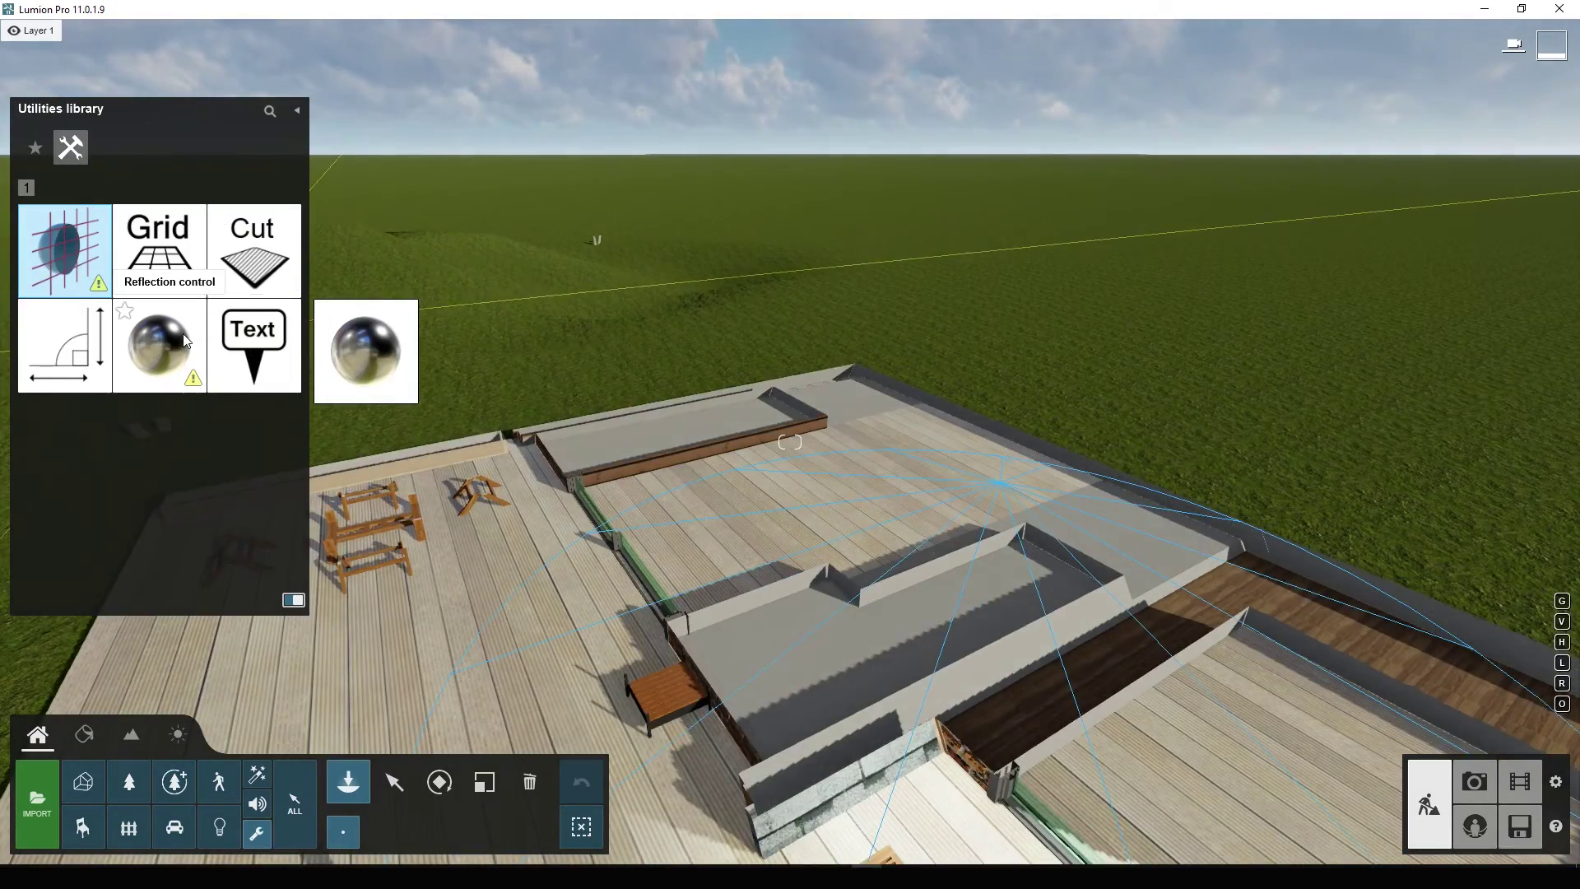
{"action": "left_click", "coordinate": [171, 339]}
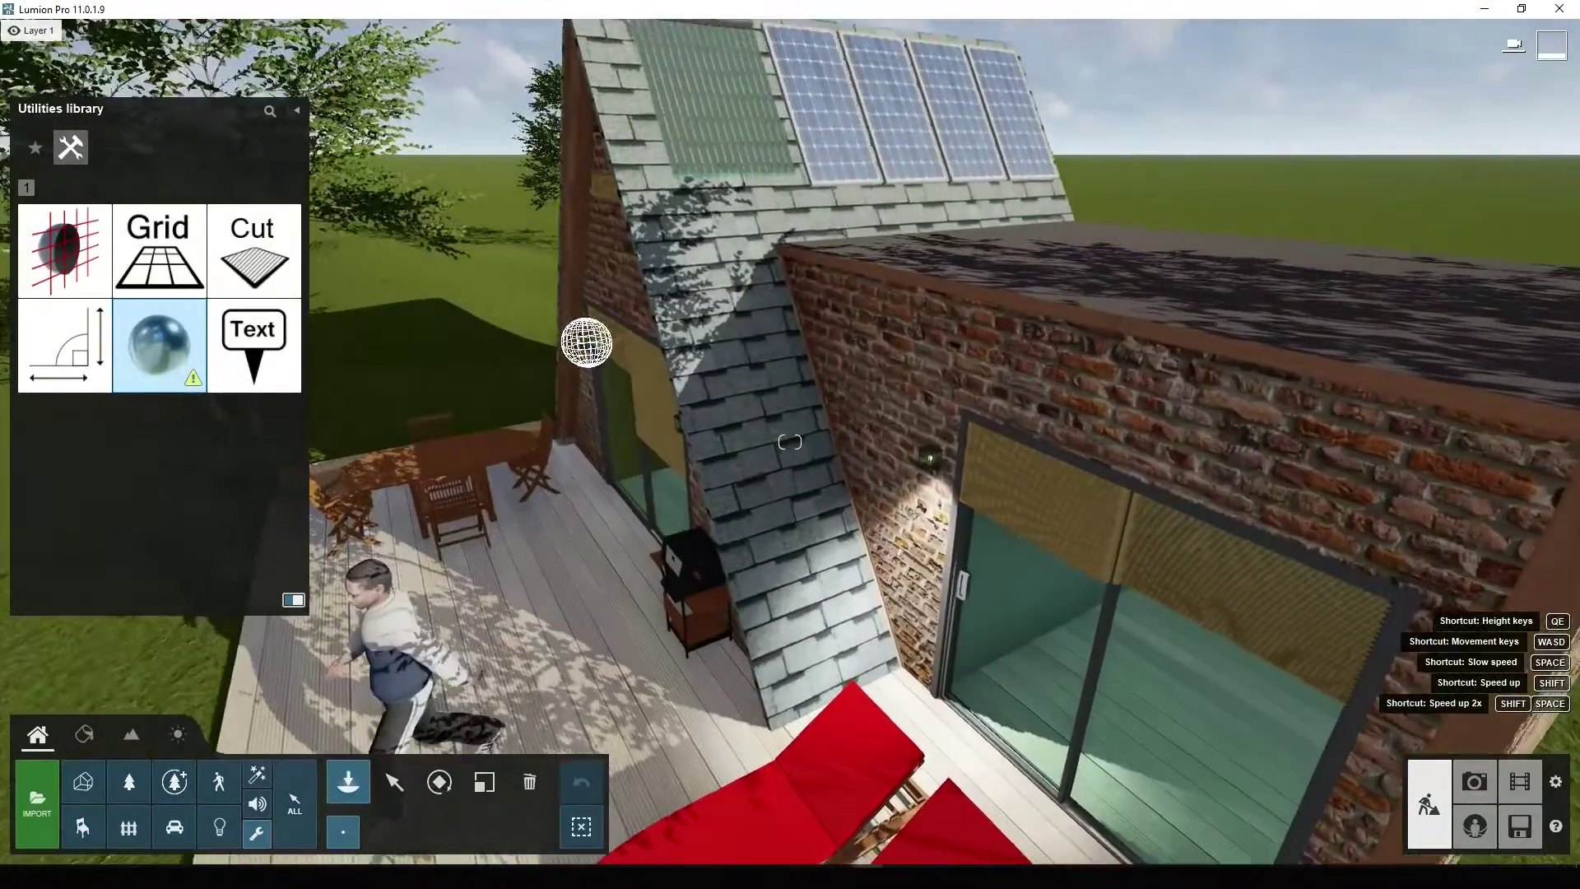
{"action": "right_click_drag", "start_coordinate": [622, 400], "coordinate": [703, 486]}
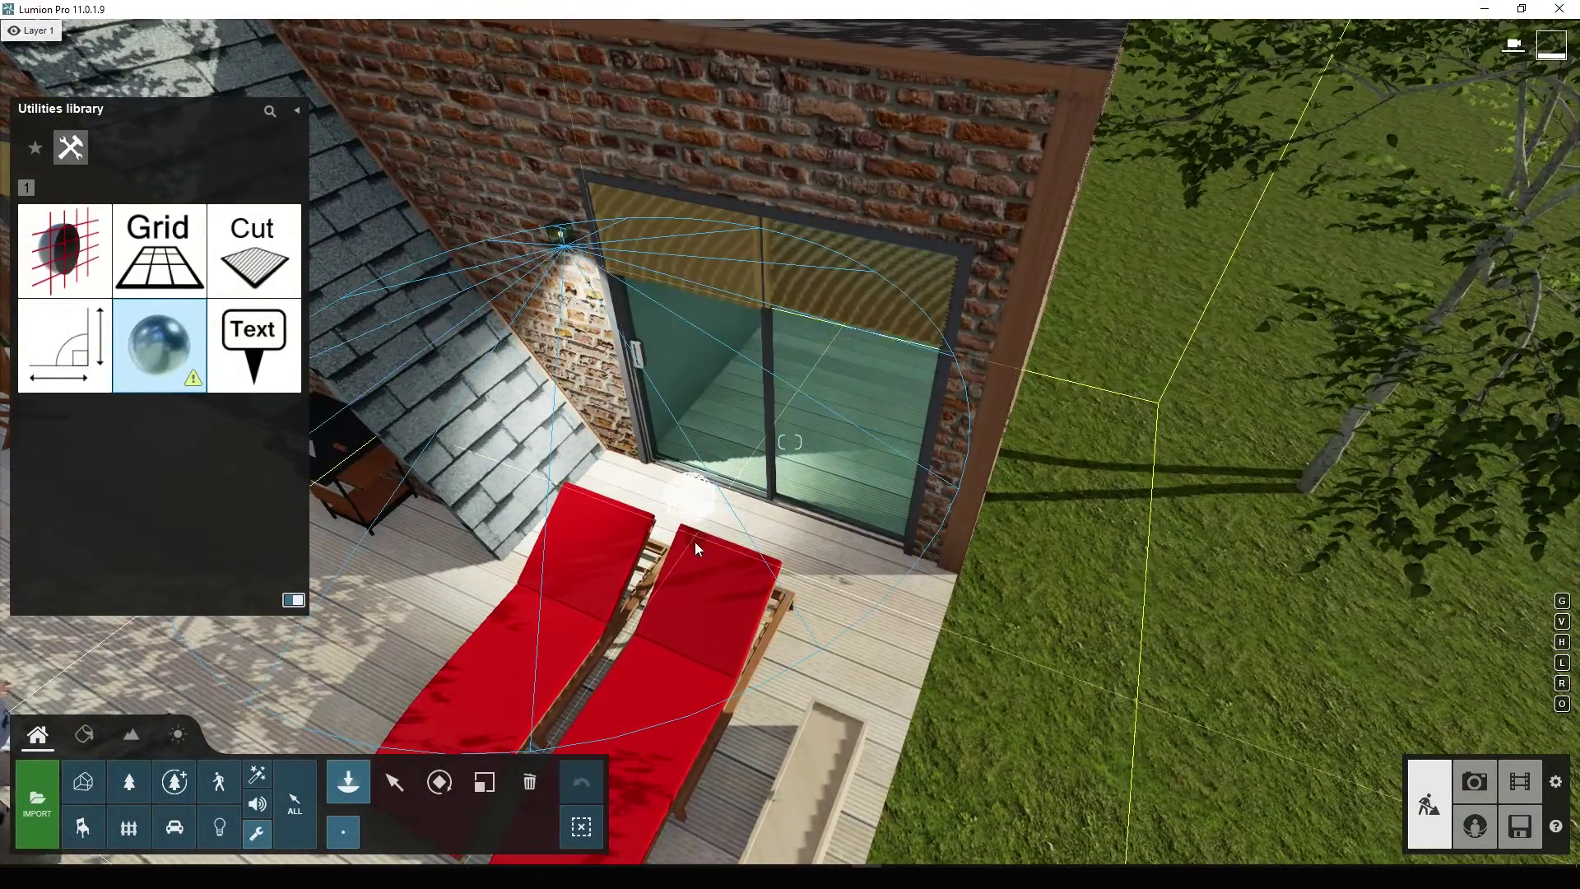
{"action": "left_click", "coordinate": [709, 528]}
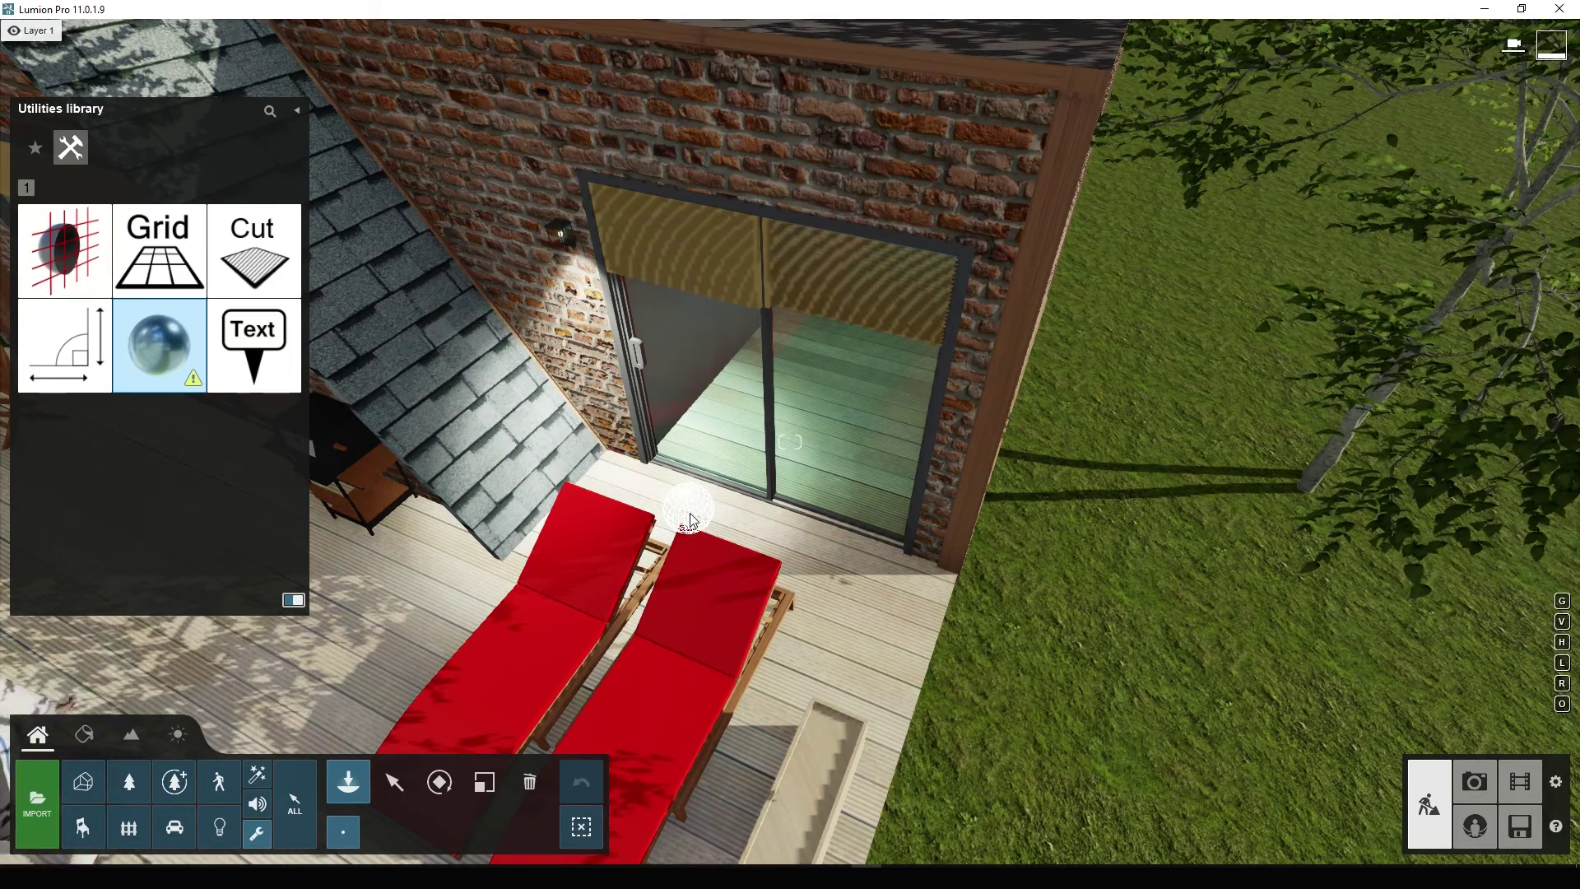
Step: Fly around the deck and sliding door to inspect the reflection sphere
{"action": "right_click_drag", "start_coordinate": [677, 581], "coordinate": [689, 586]}
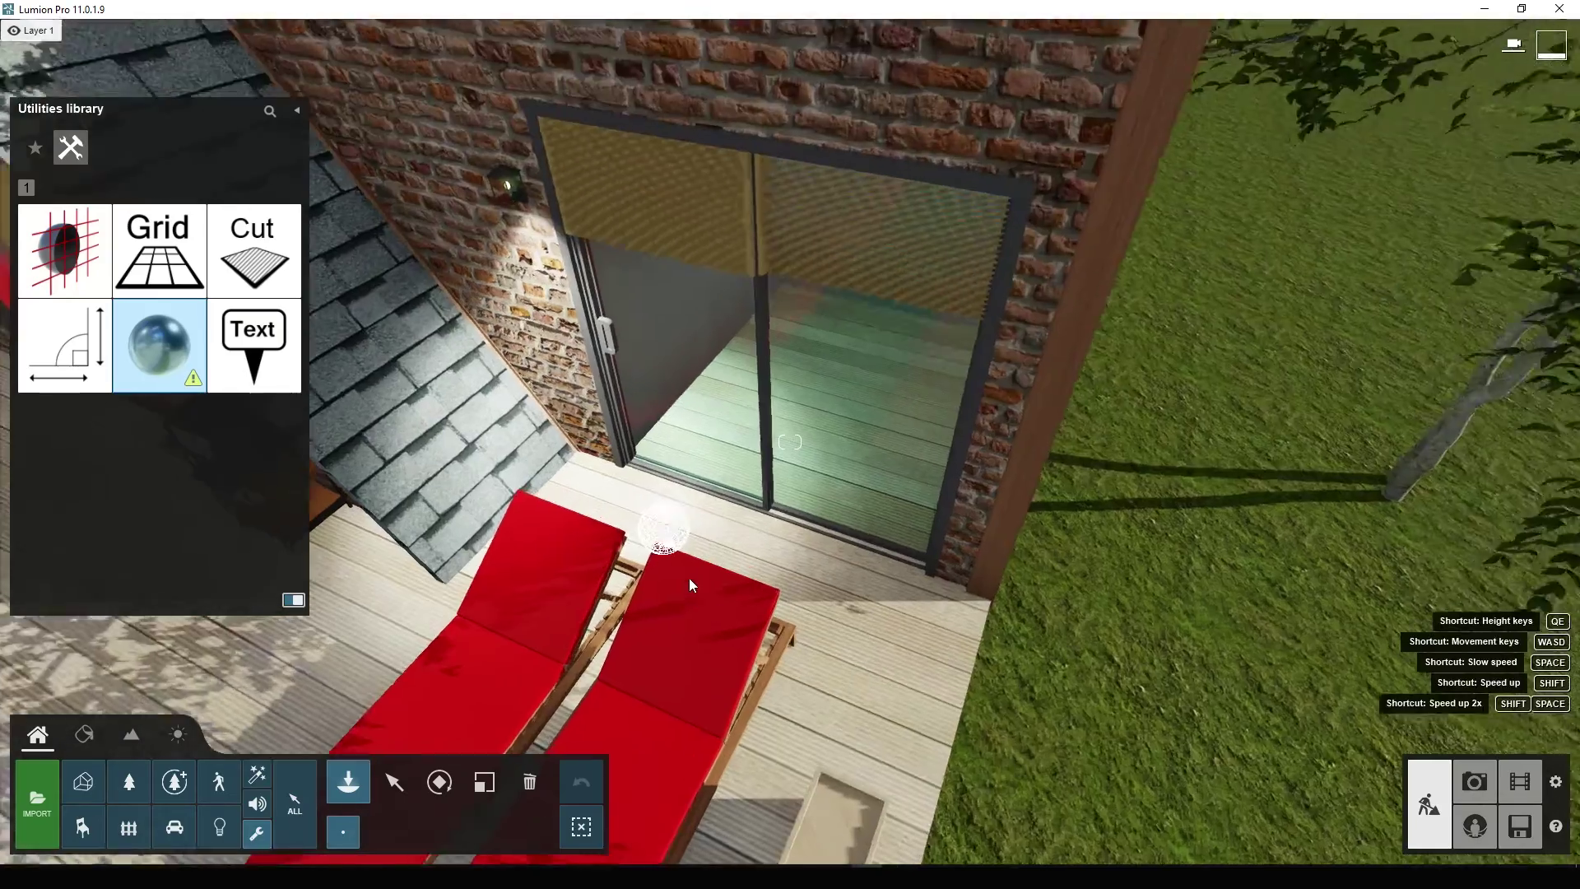
{"action": "key", "text": "w"}
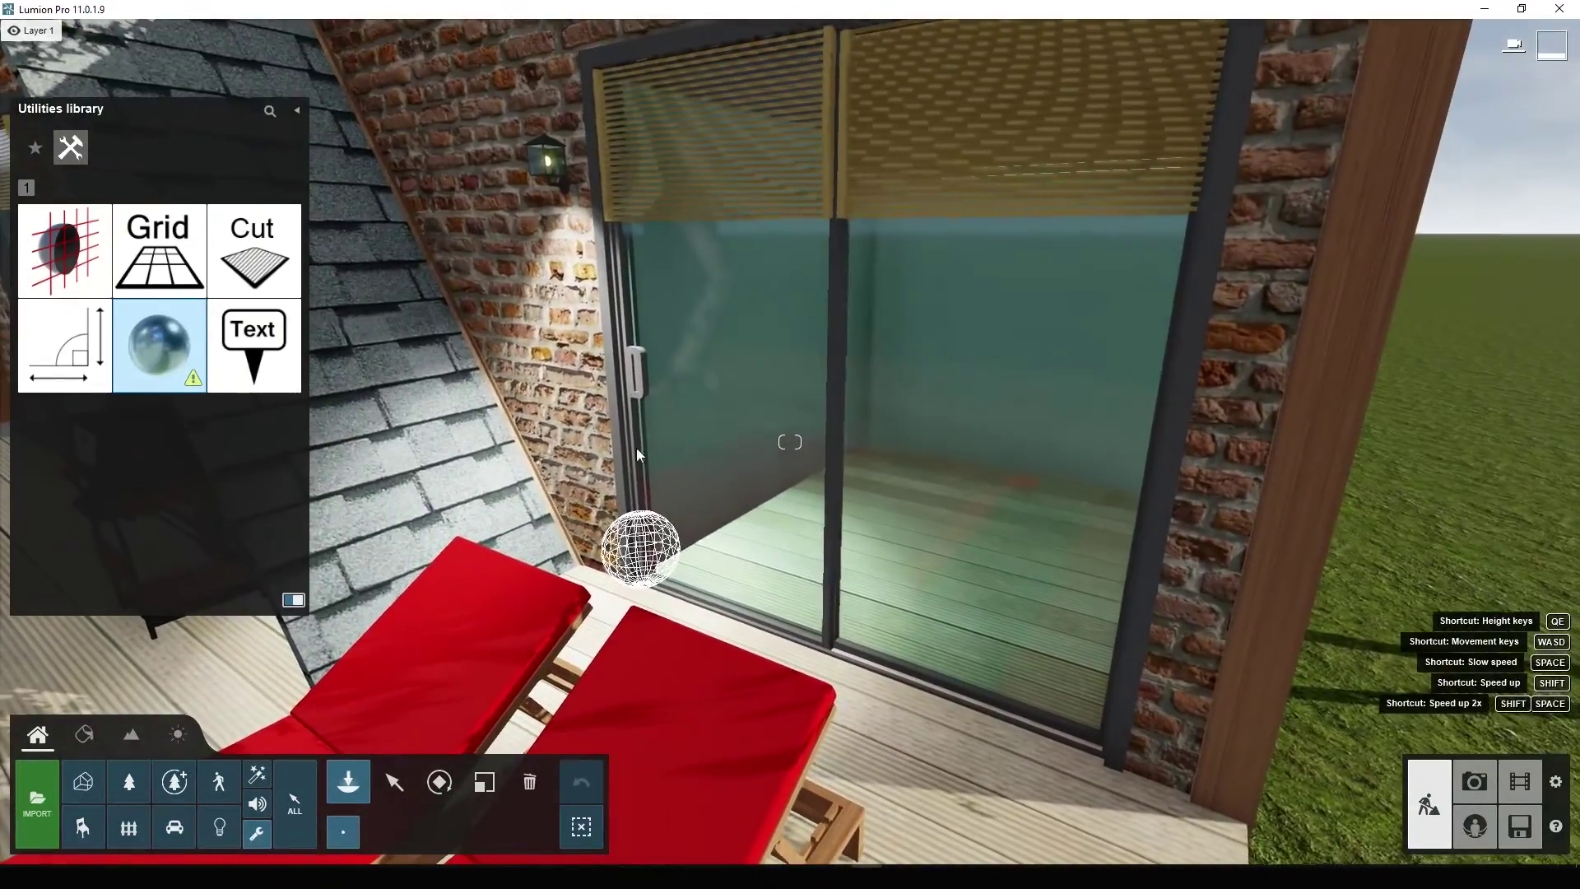
{"action": "right_click_drag", "start_coordinate": [815, 428], "coordinate": [772, 402]}
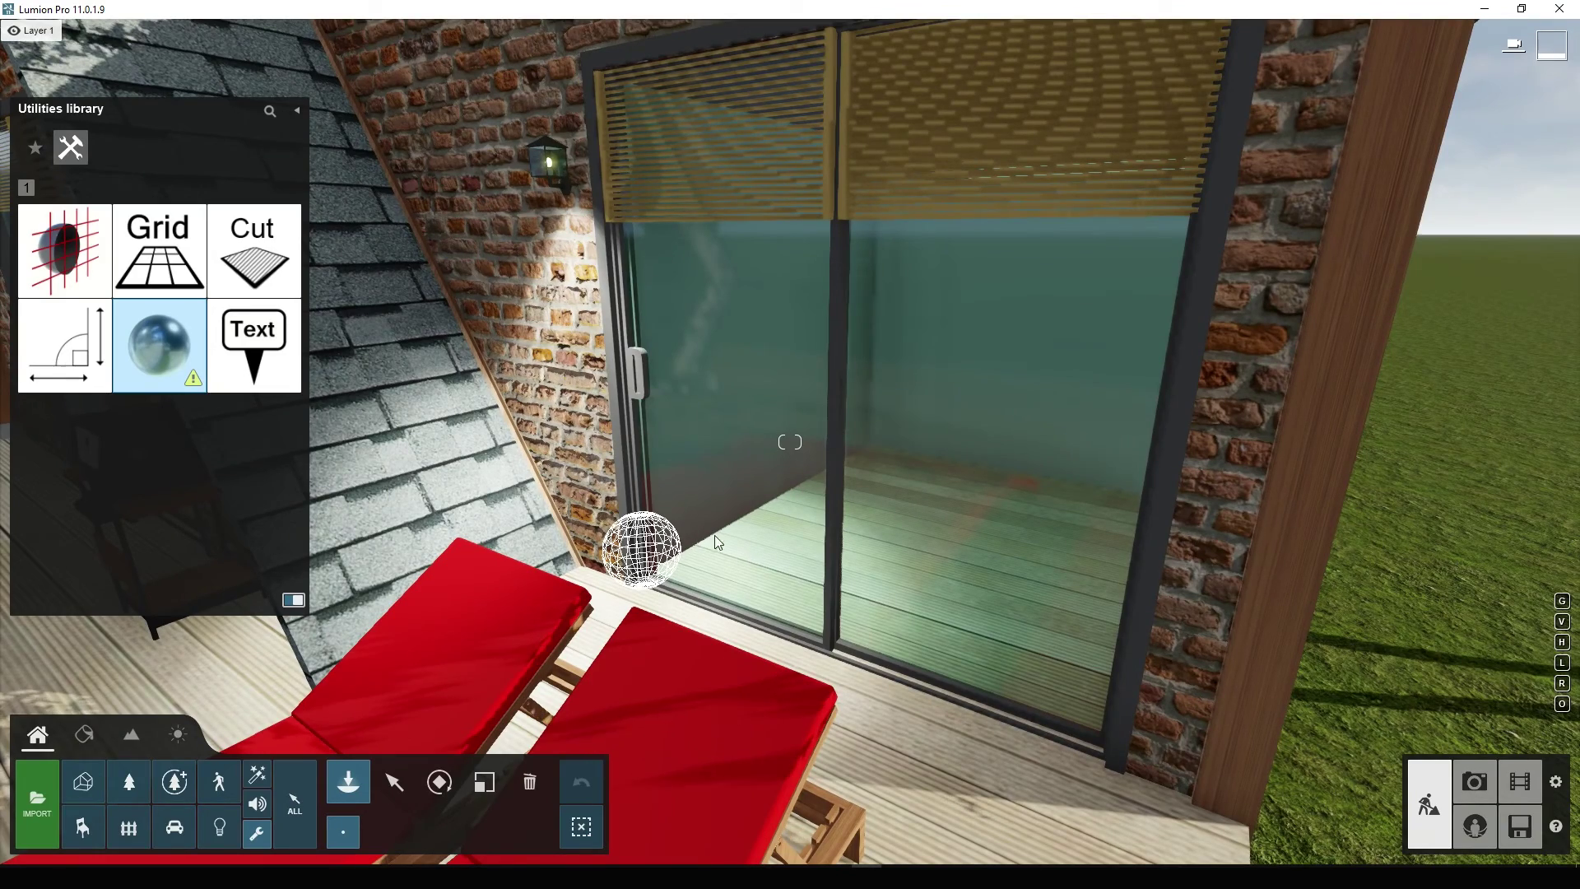
{"action": "key", "text": "s"}
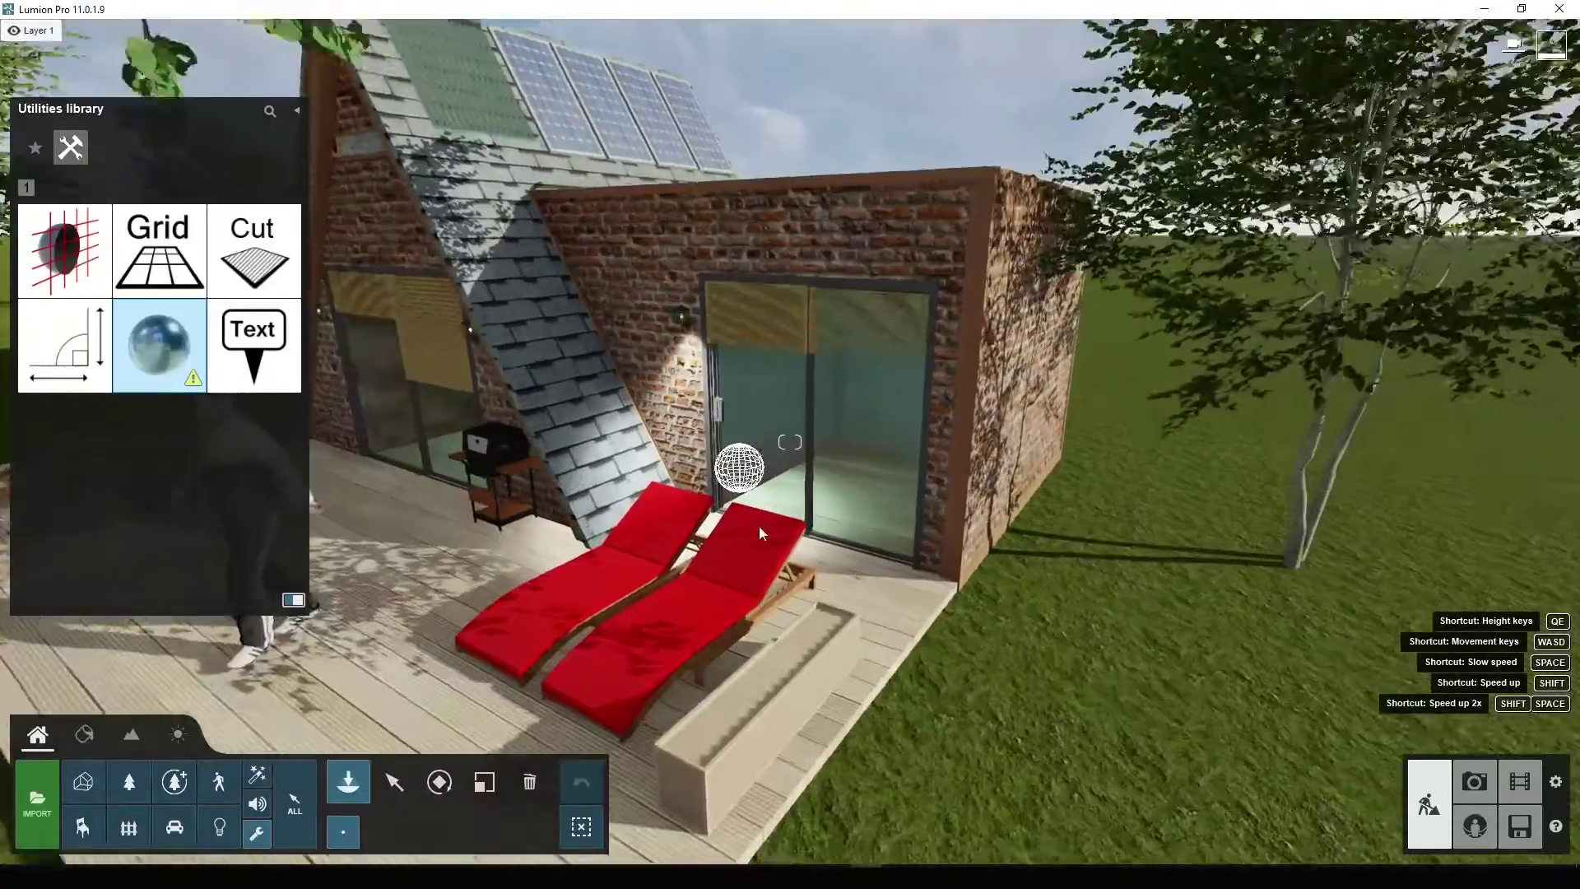
{"action": "key", "text": "w"}
{"action": "mouse_move", "coordinate": [783, 501]}
{"action": "right_mouse_down"}
{"action": "mouse_move", "coordinate": [740, 494]}
{"action": "mouse_move", "coordinate": [946, 502]}
{"action": "right_mouse_up"}
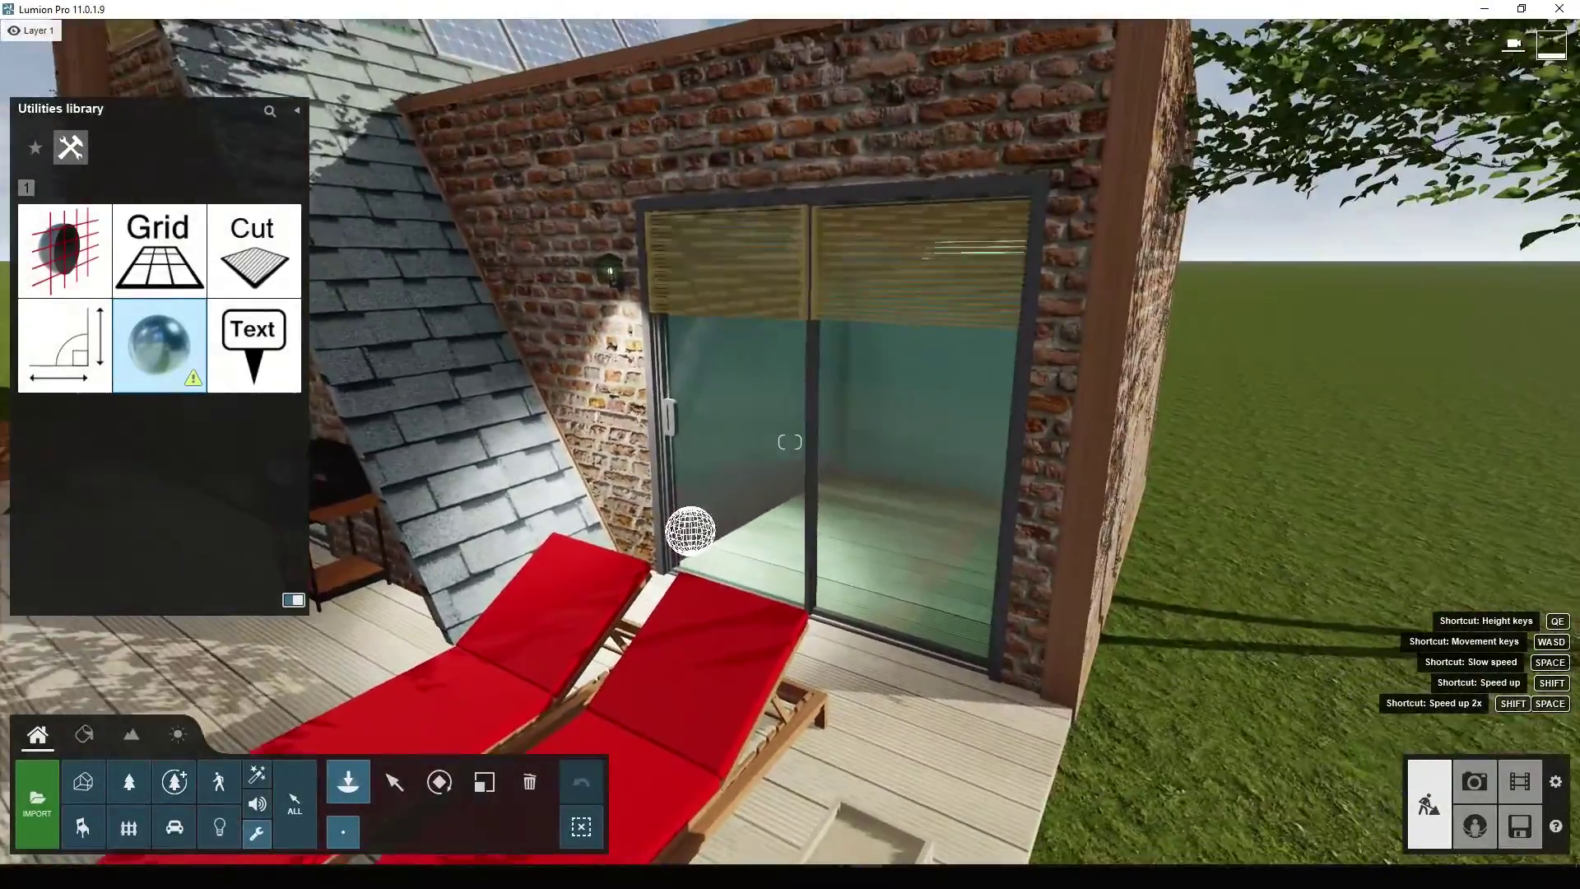
{"action": "right_click_drag", "start_coordinate": [689, 531], "coordinate": [501, 531]}
{"action": "mouse_move", "coordinate": [1393, 630]}
{"action": "right_mouse_down"}
{"action": "mouse_move", "coordinate": [903, 505]}
{"action": "mouse_move", "coordinate": [596, 530]}
{"action": "mouse_move", "coordinate": [804, 500]}
{"action": "mouse_move", "coordinate": [1311, 571]}
{"action": "mouse_move", "coordinate": [868, 515]}
{"action": "mouse_move", "coordinate": [850, 515]}
{"action": "mouse_move", "coordinate": [850, 557]}
{"action": "mouse_move", "coordinate": [729, 545]}
{"action": "mouse_move", "coordinate": [459, 332]}
{"action": "right_mouse_up"}
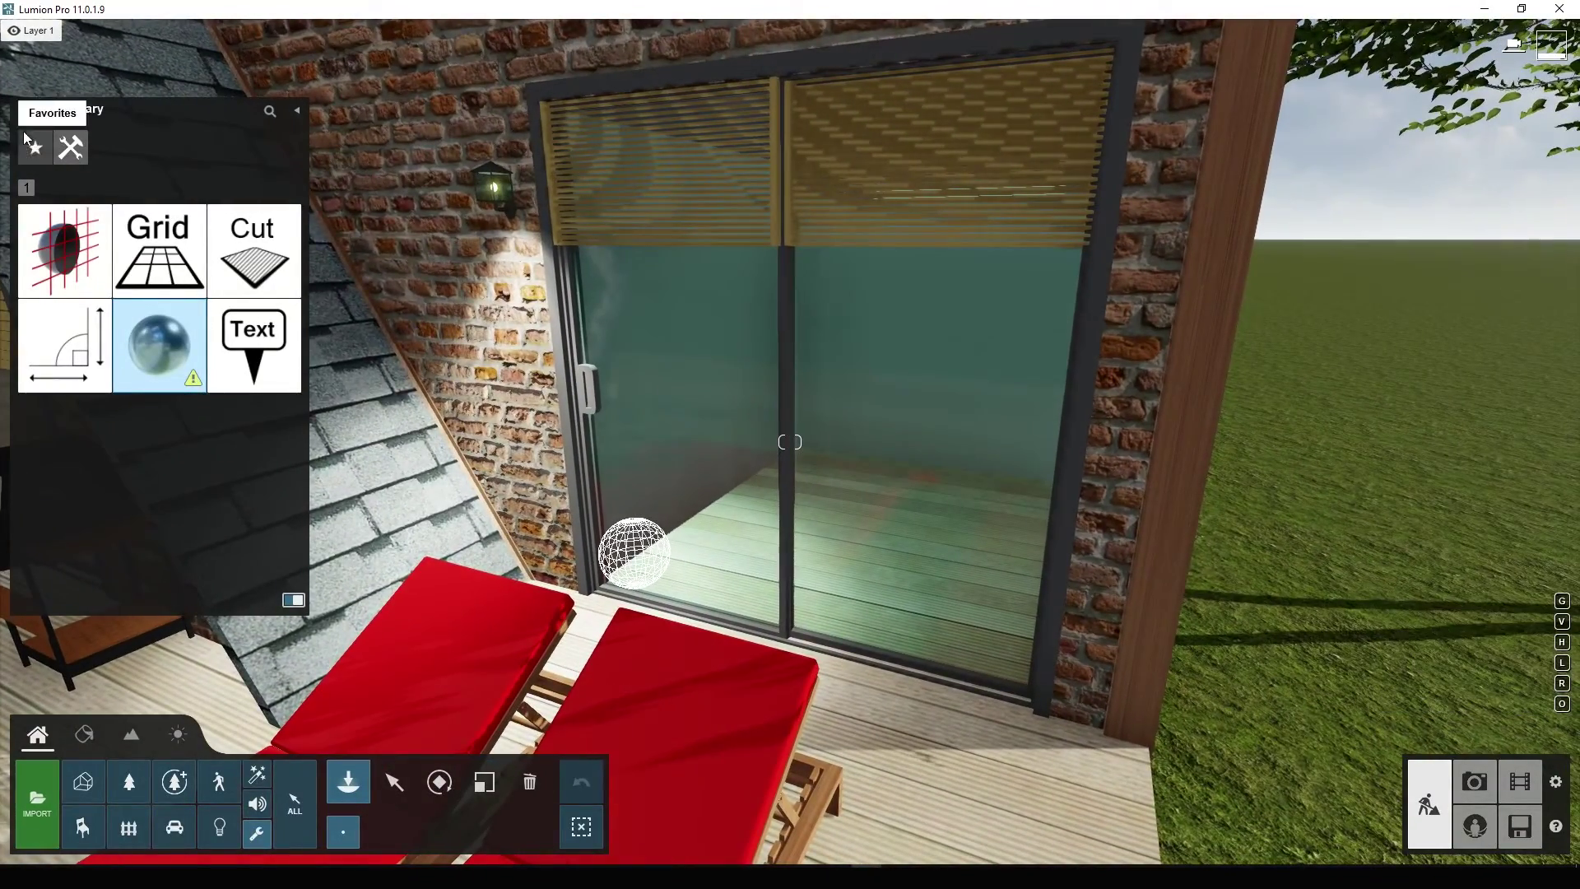
{"action": "scroll", "coordinate": [729, 520], "scroll_direction": "down", "scroll_amount": 5}
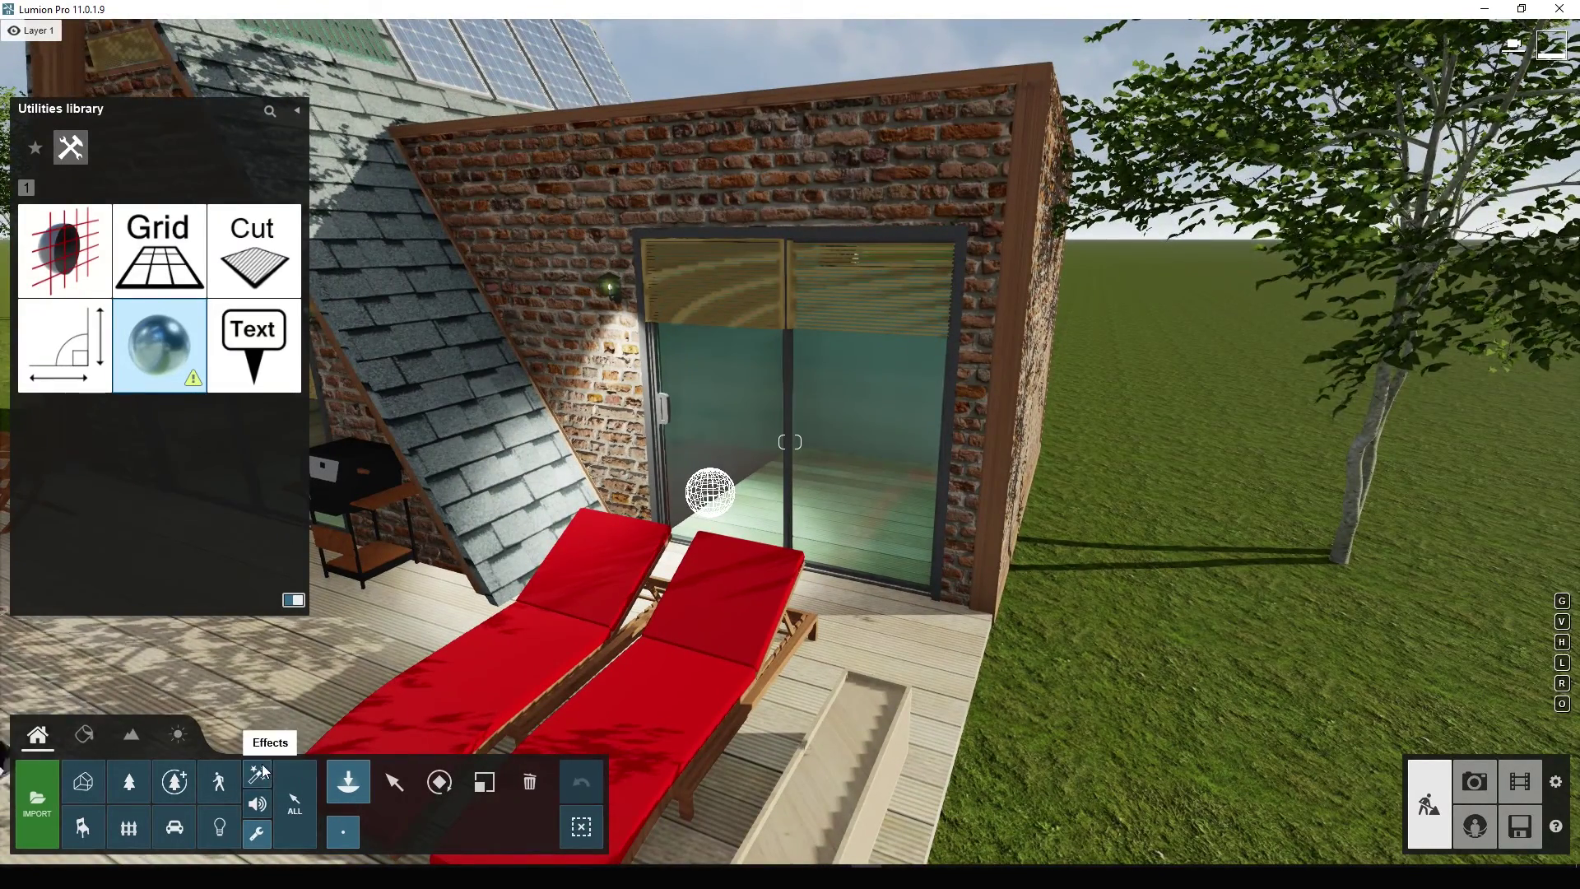
Step: Add a fountain effect from the Effects library by the red loungers, then fly out to the lawn
{"action": "left_click", "coordinate": [258, 774]}
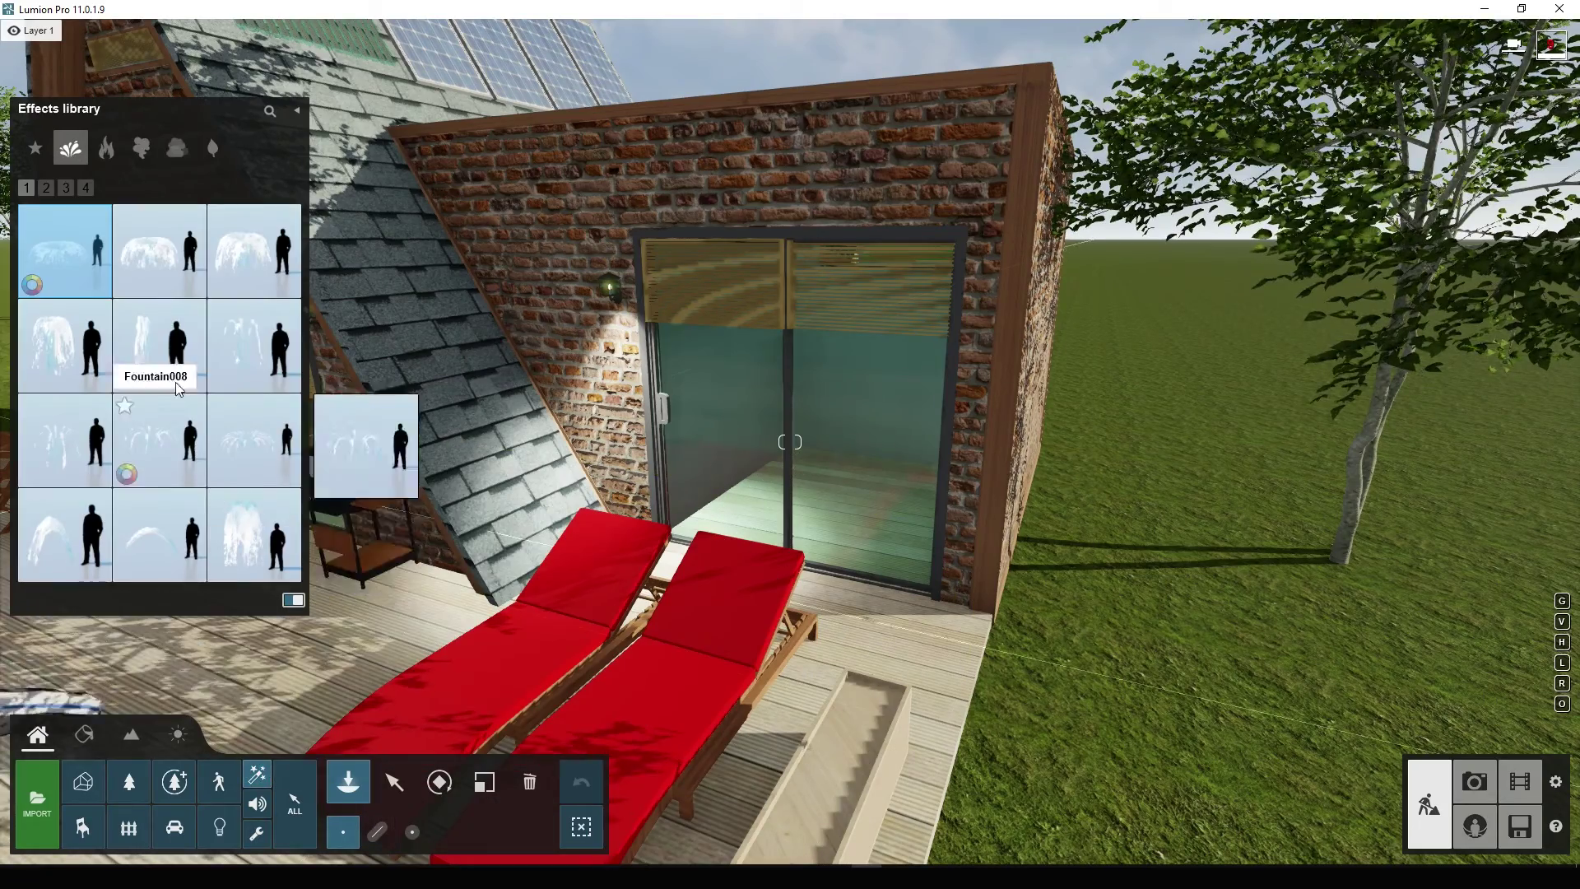
{"action": "left_click", "coordinate": [491, 564]}
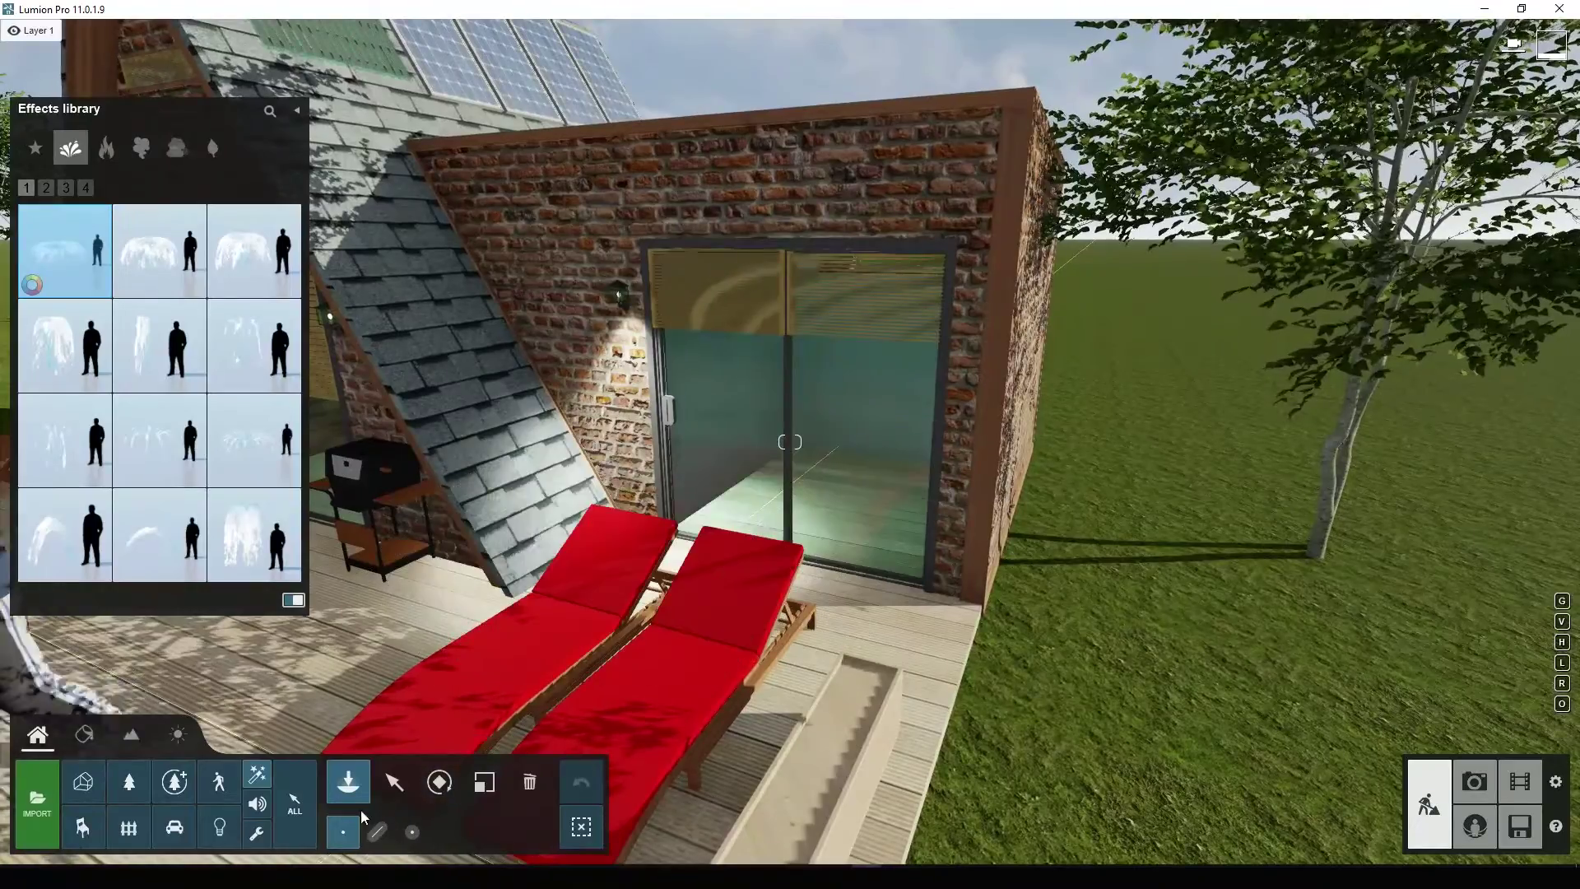
{"action": "right_click_drag", "start_coordinate": [665, 613], "coordinate": [115, 792]}
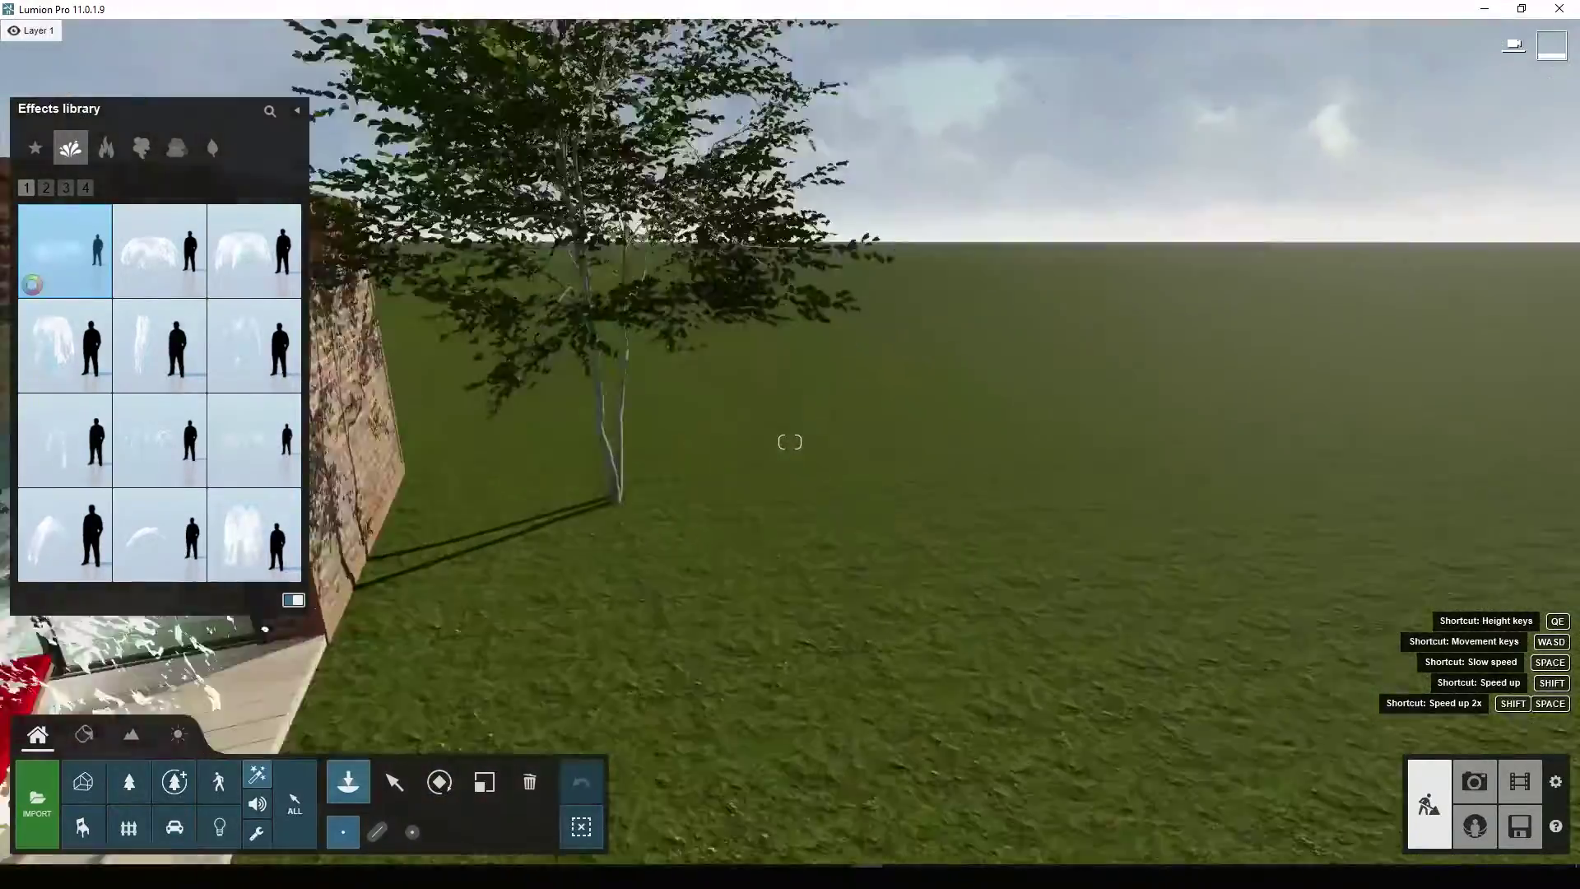
Step: Place a Stone 016 boulder from Nature's Rocks page 2 on the lawn beside the birch tree
{"action": "left_click", "coordinate": [116, 787]}
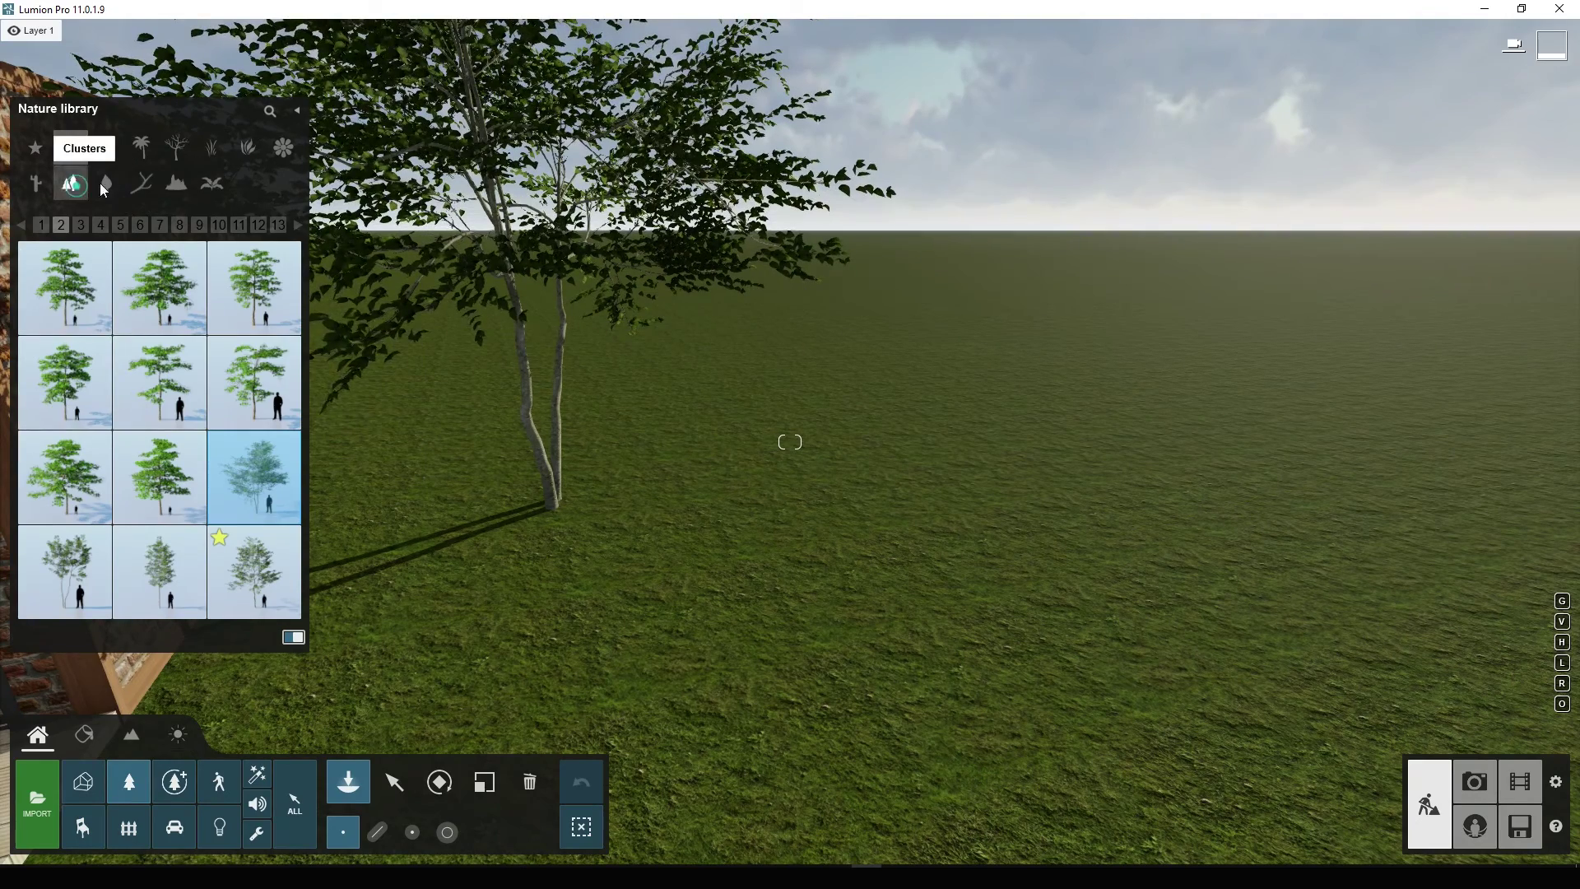
{"action": "left_click", "coordinate": [176, 183]}
{"action": "mouse_move", "coordinate": [158, 383]}
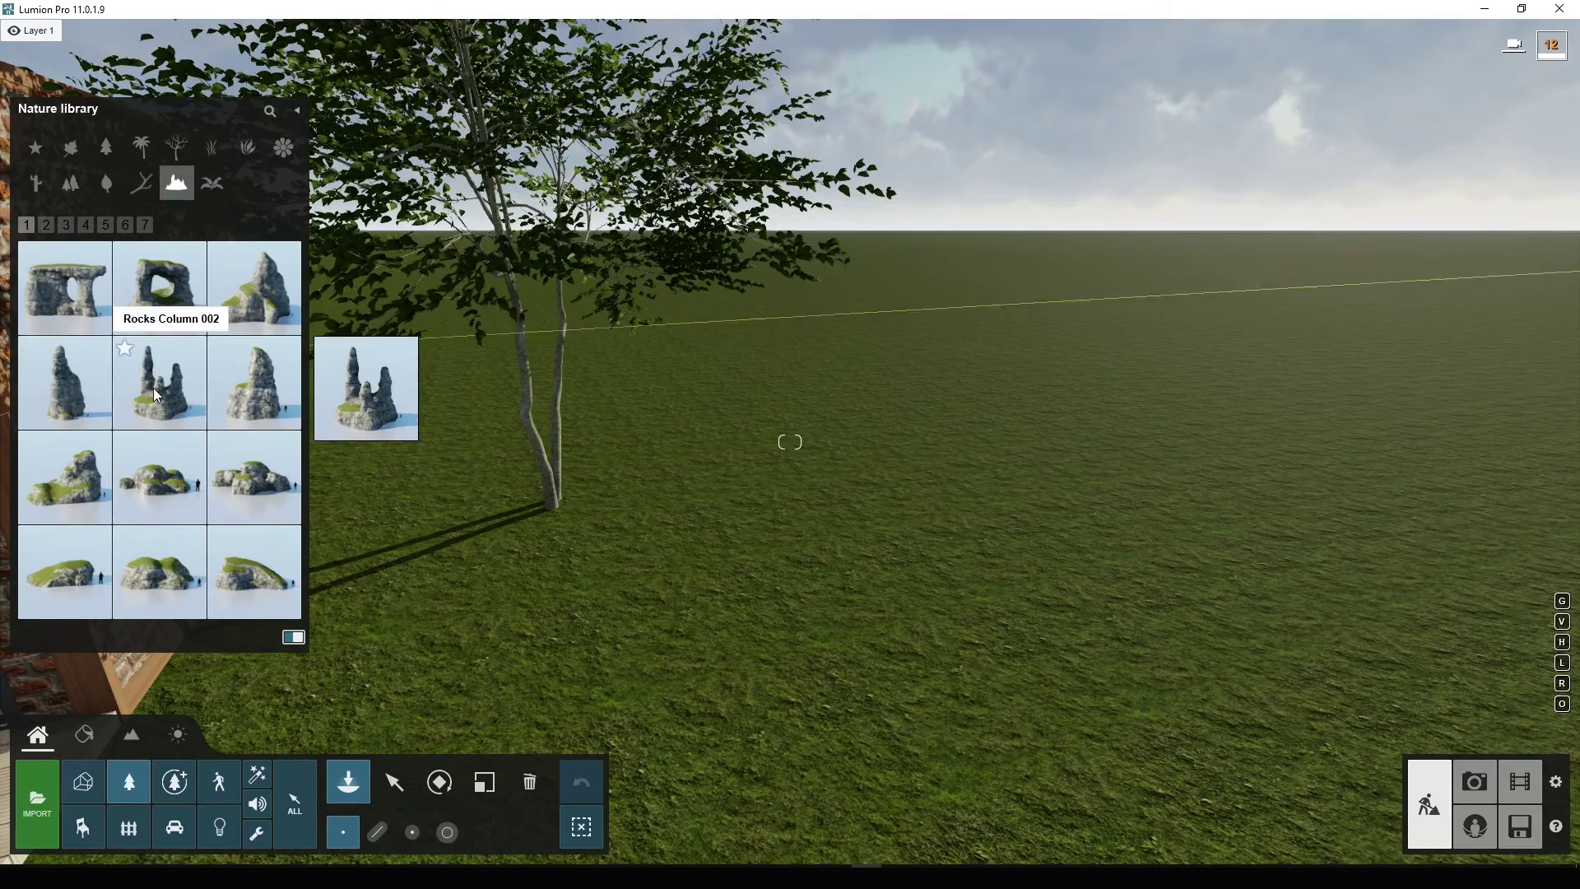
{"action": "left_click", "coordinate": [151, 407]}
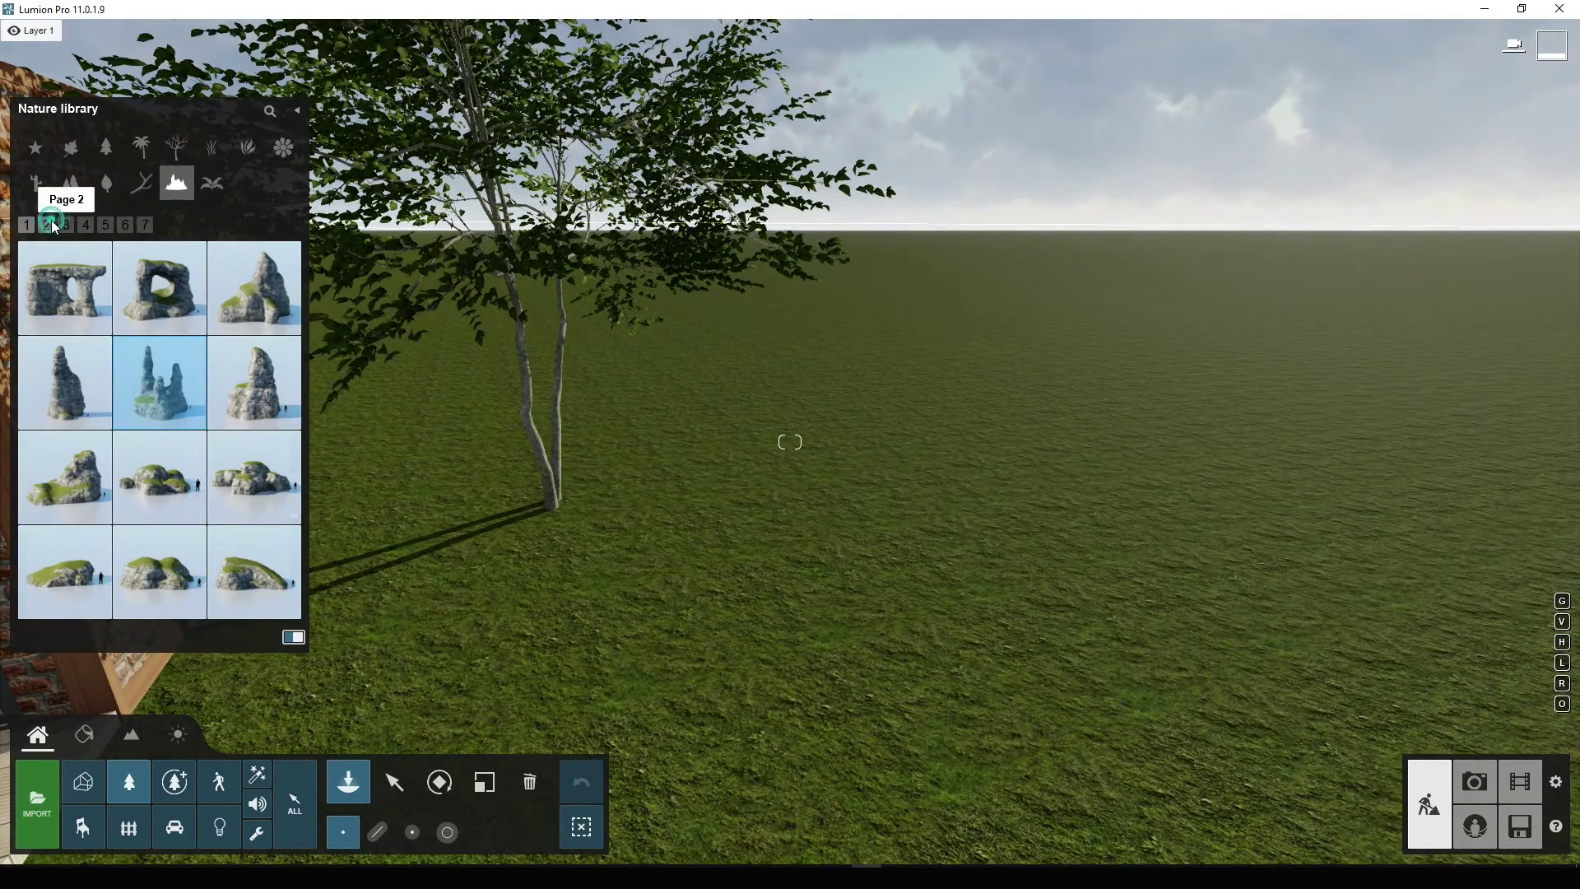
{"action": "left_click", "coordinate": [46, 225]}
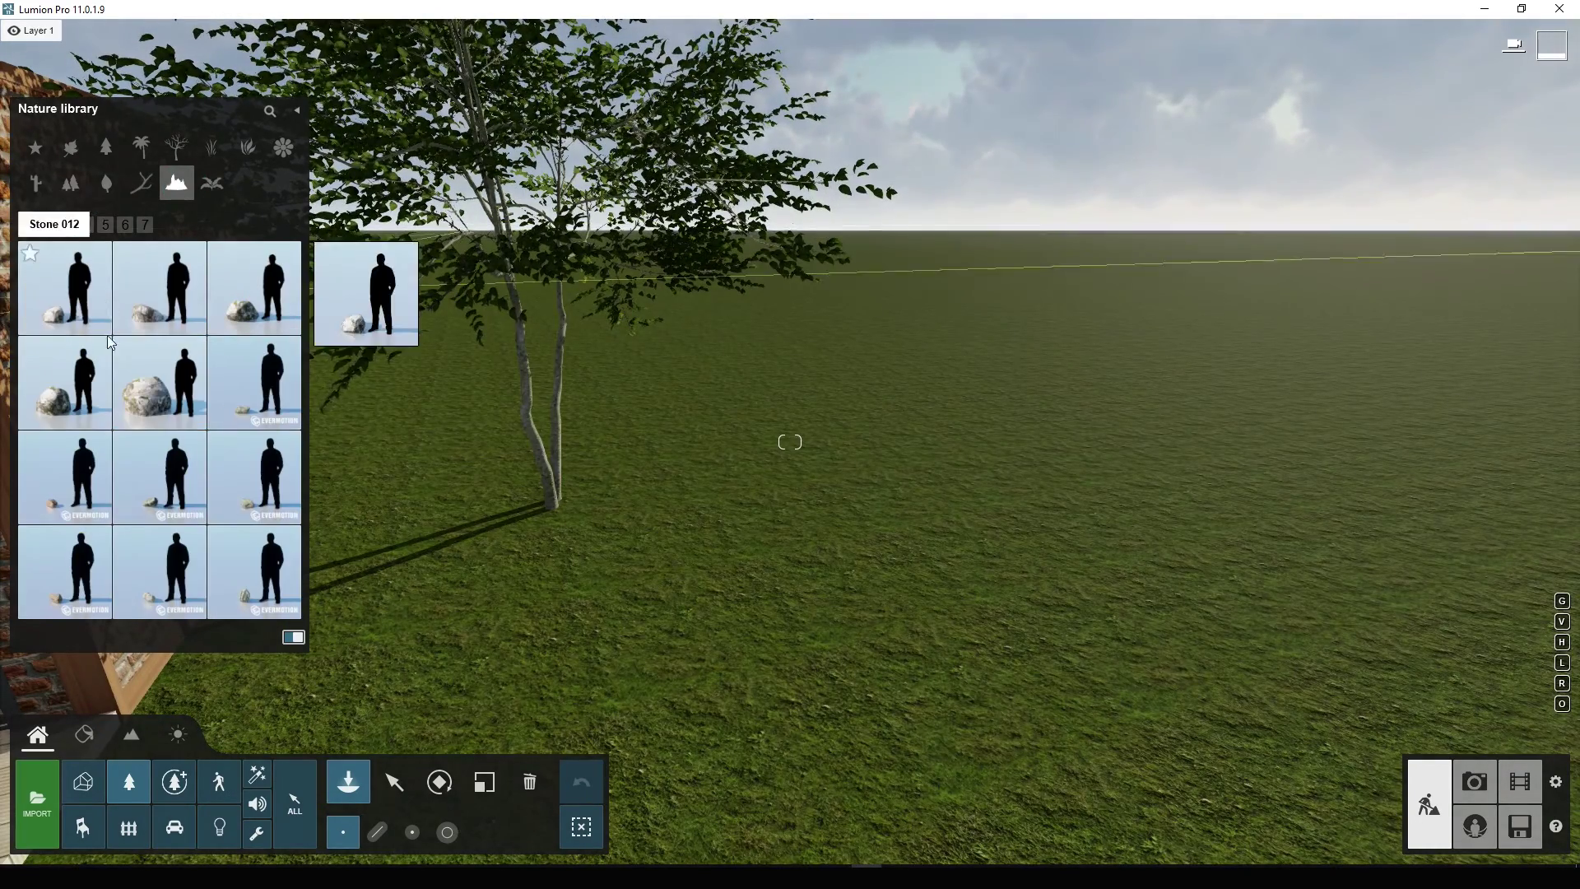
{"action": "left_click", "coordinate": [145, 403]}
{"action": "left_click", "coordinate": [870, 583]}
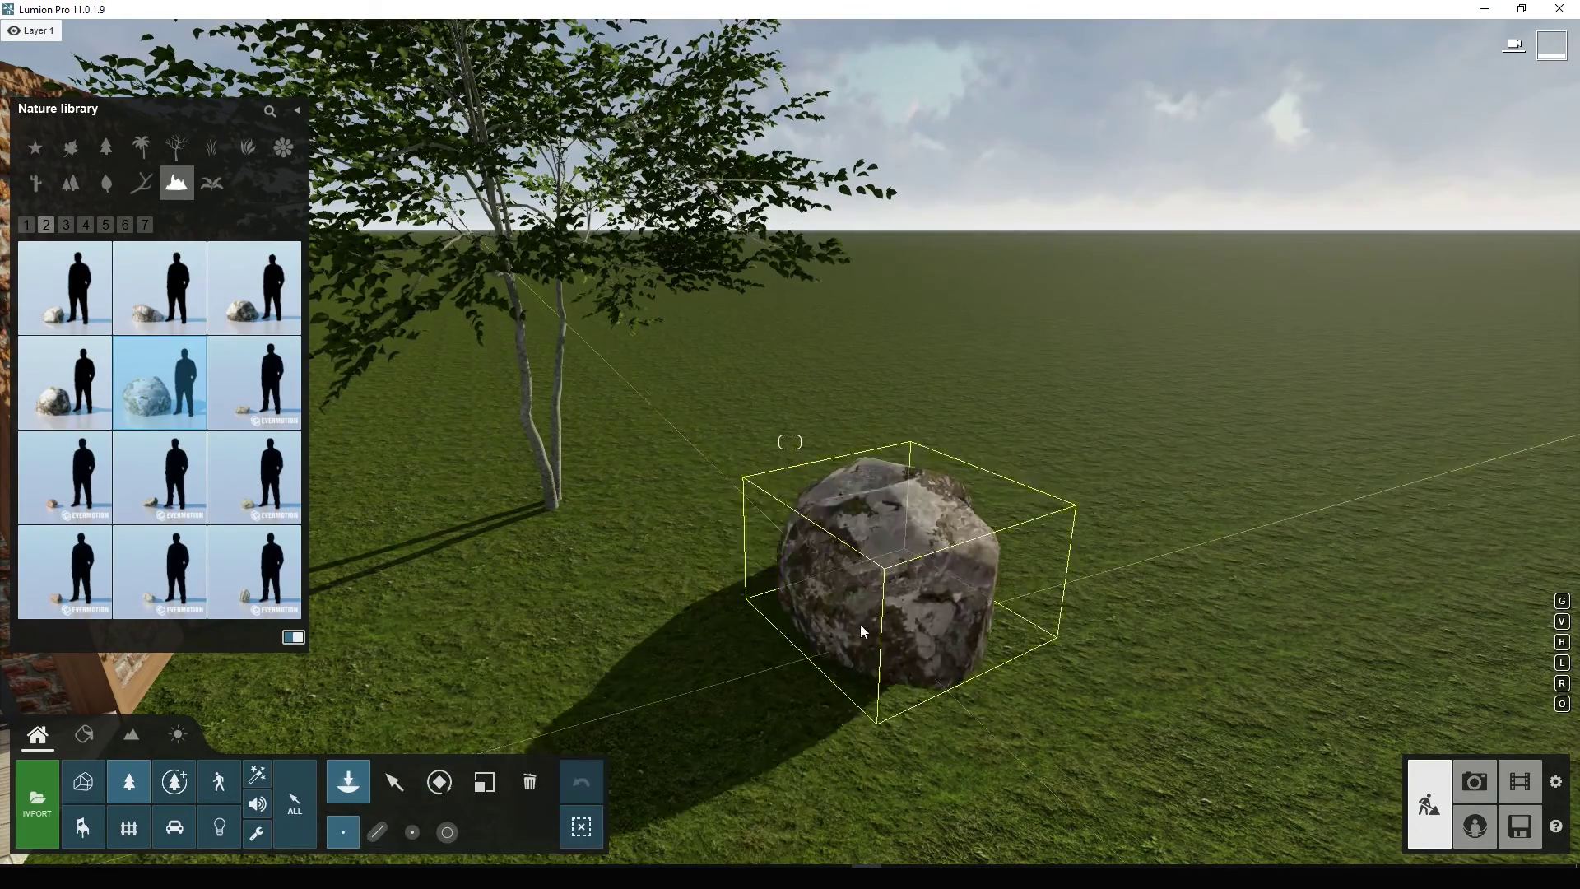
{"action": "left_click", "coordinate": [395, 778]}
Step: Select the Stone 016 boulder and set its heading to 0°
{"action": "left_click", "coordinate": [855, 594]}
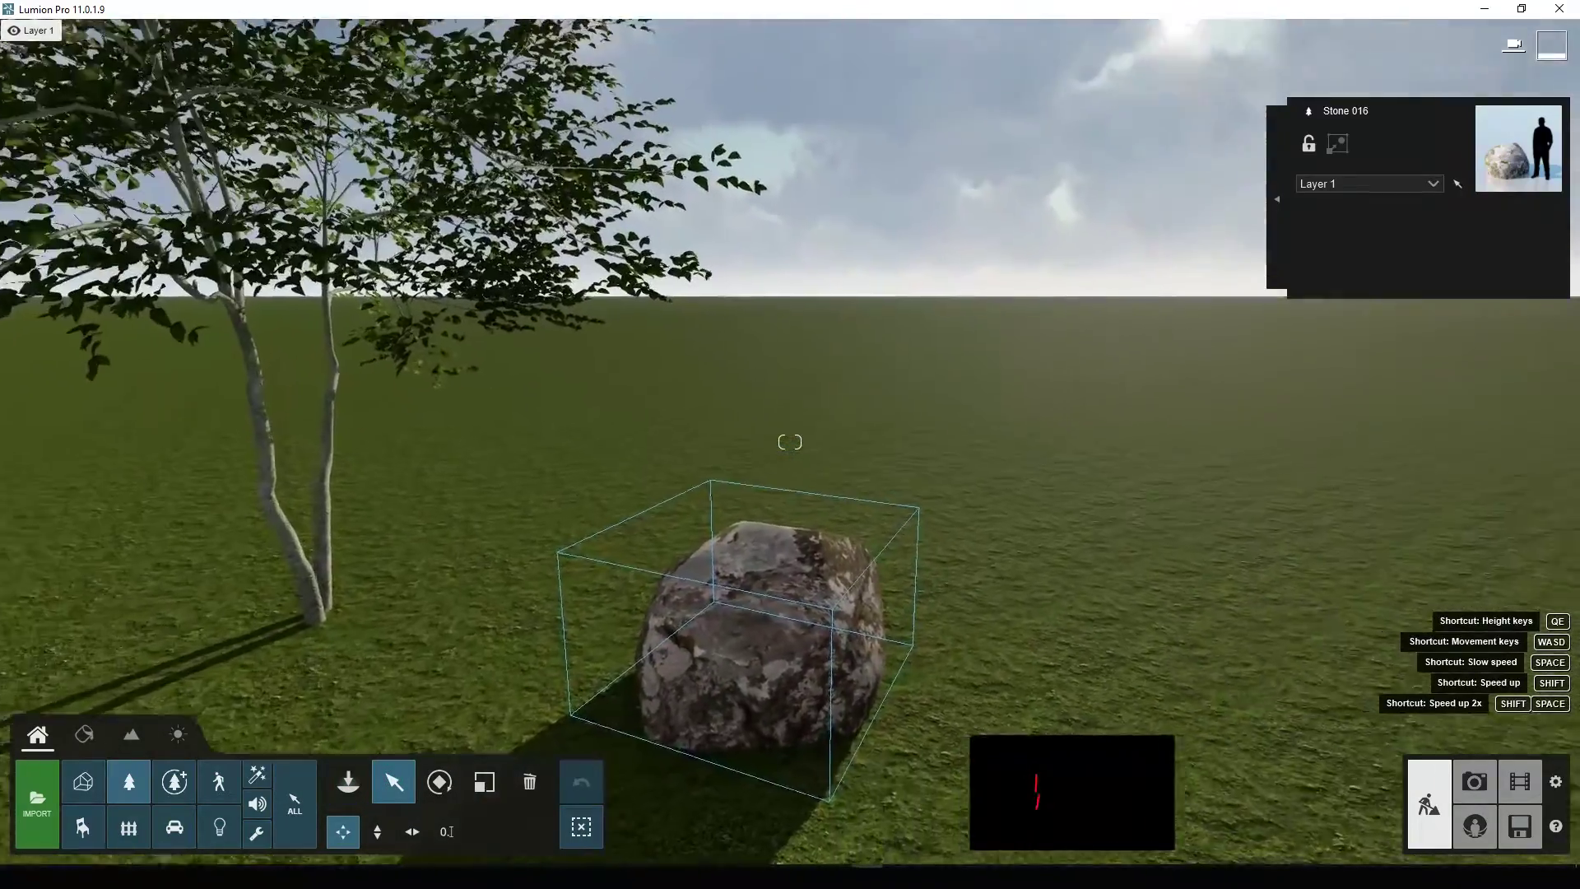
{"action": "right_click_drag", "start_coordinate": [856, 594], "coordinate": [856, 658]}
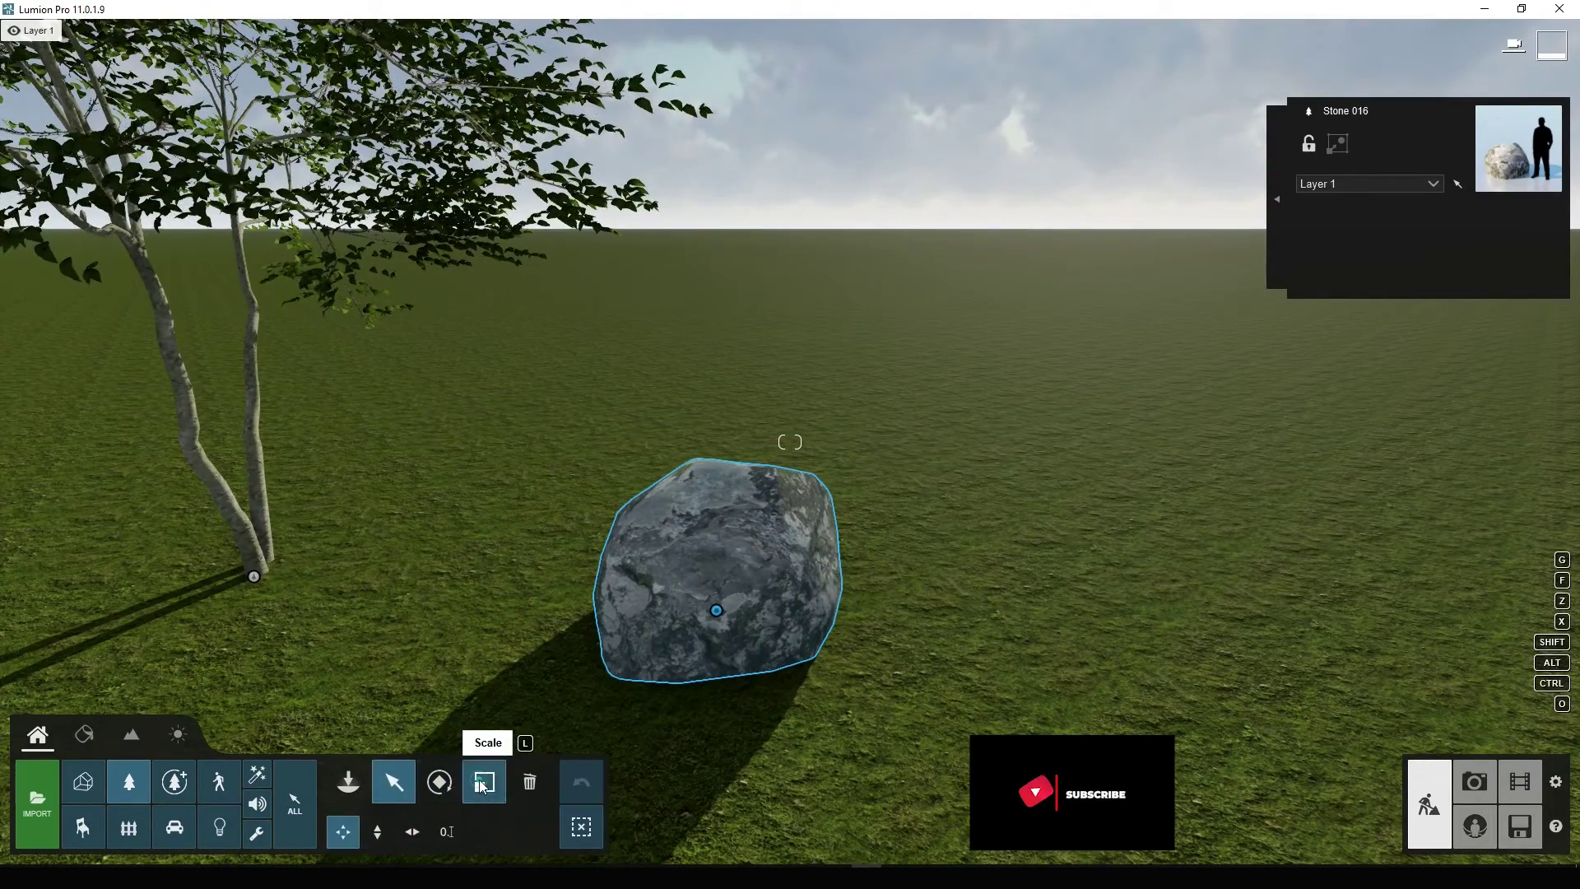
{"action": "mouse_move", "coordinate": [673, 801]}
{"action": "left_mouse_down"}
{"action": "mouse_move", "coordinate": [704, 836]}
{"action": "mouse_move", "coordinate": [698, 812]}
{"action": "mouse_move", "coordinate": [678, 811]}
{"action": "left_mouse_up"}
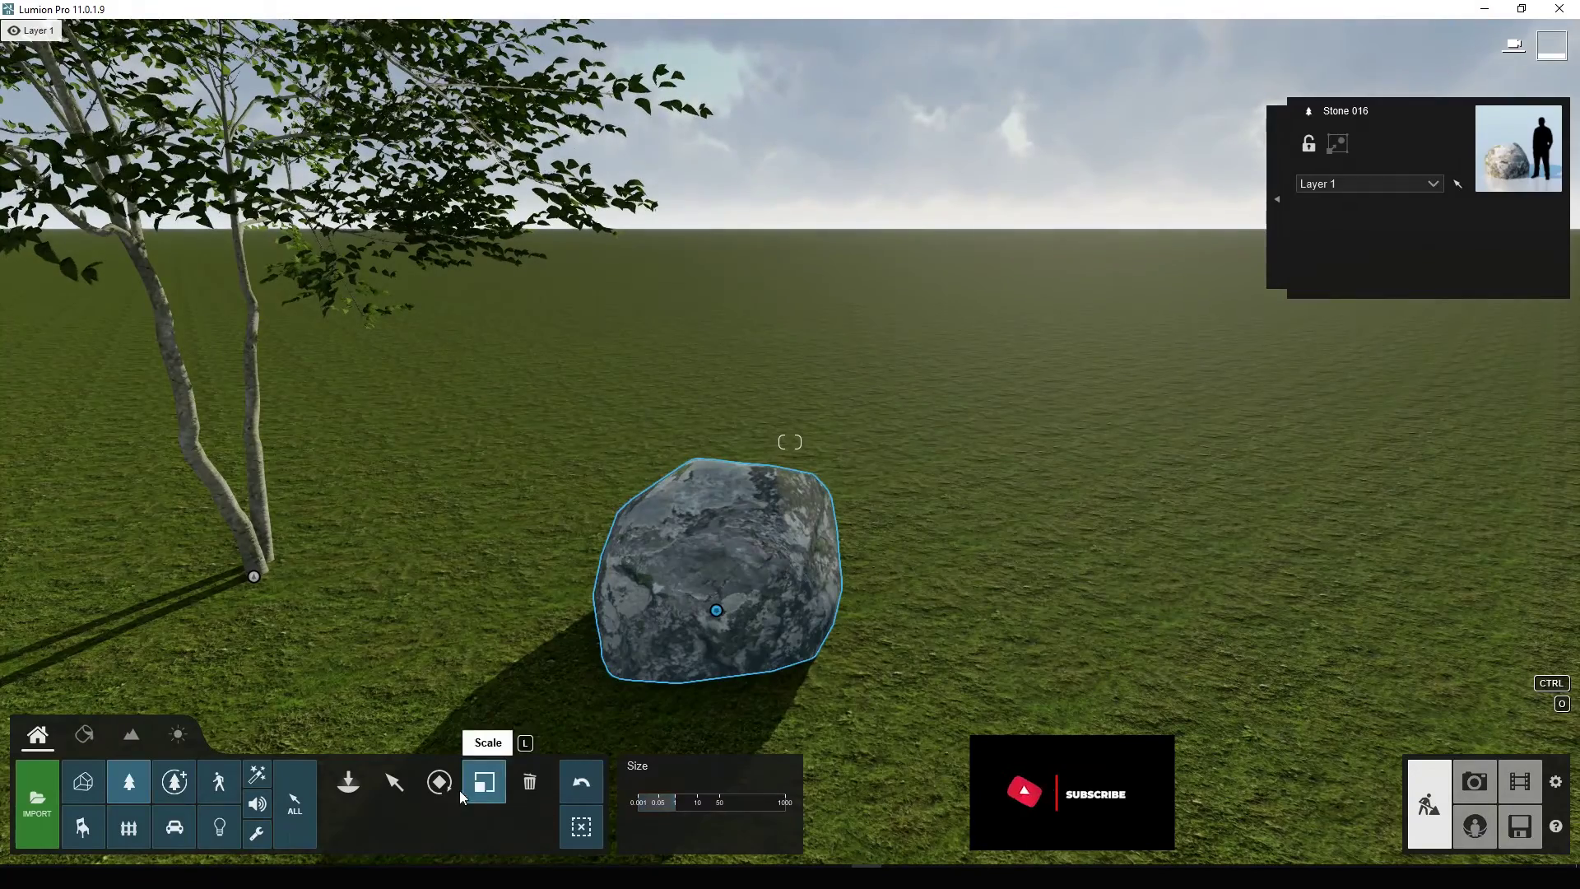
{"action": "left_click", "coordinate": [440, 781]}
{"action": "left_click_drag", "start_coordinate": [724, 793], "coordinate": [734, 837]}
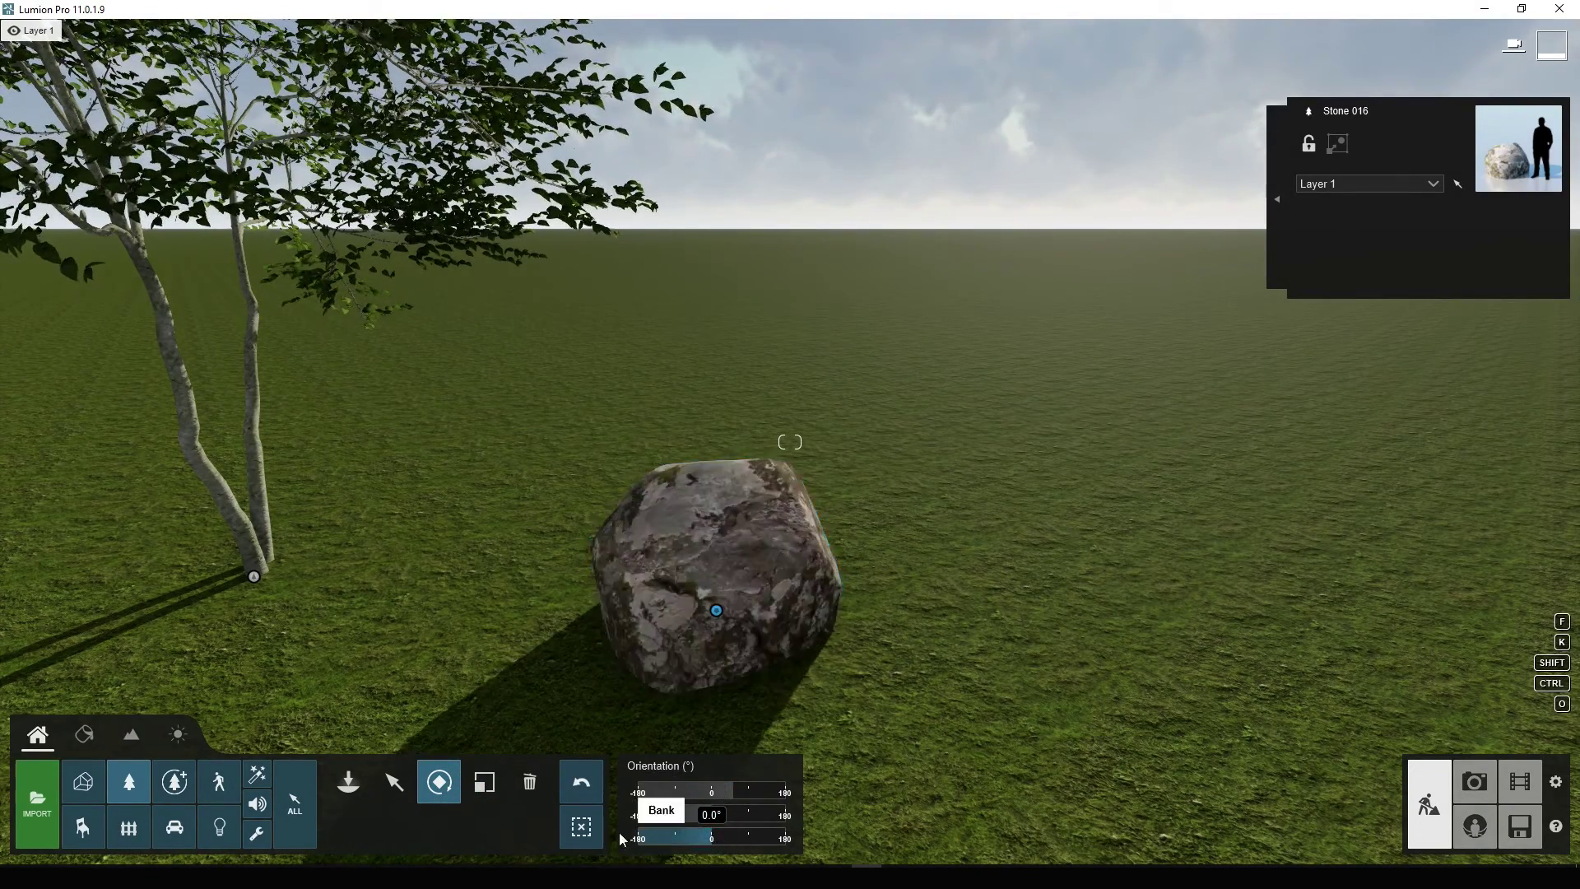
Step: Copy the boulder to its right and adjust its height back to the ground
{"action": "left_click", "coordinate": [389, 785]}
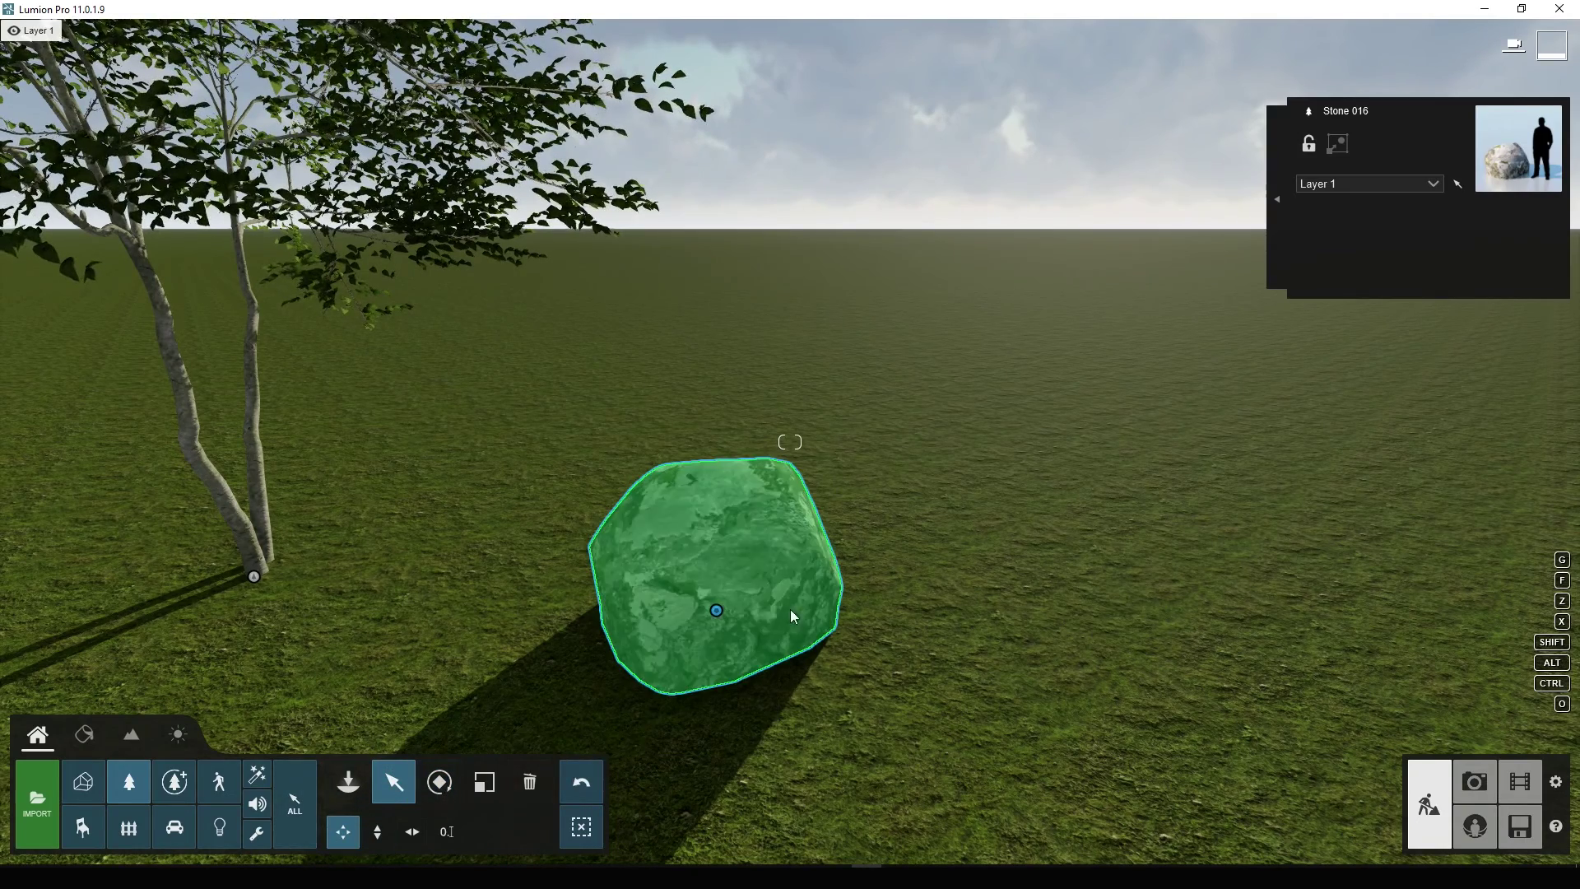
{"action": "left_click_drag", "start_coordinate": [717, 611], "coordinate": [822, 670], "text": "alt"}
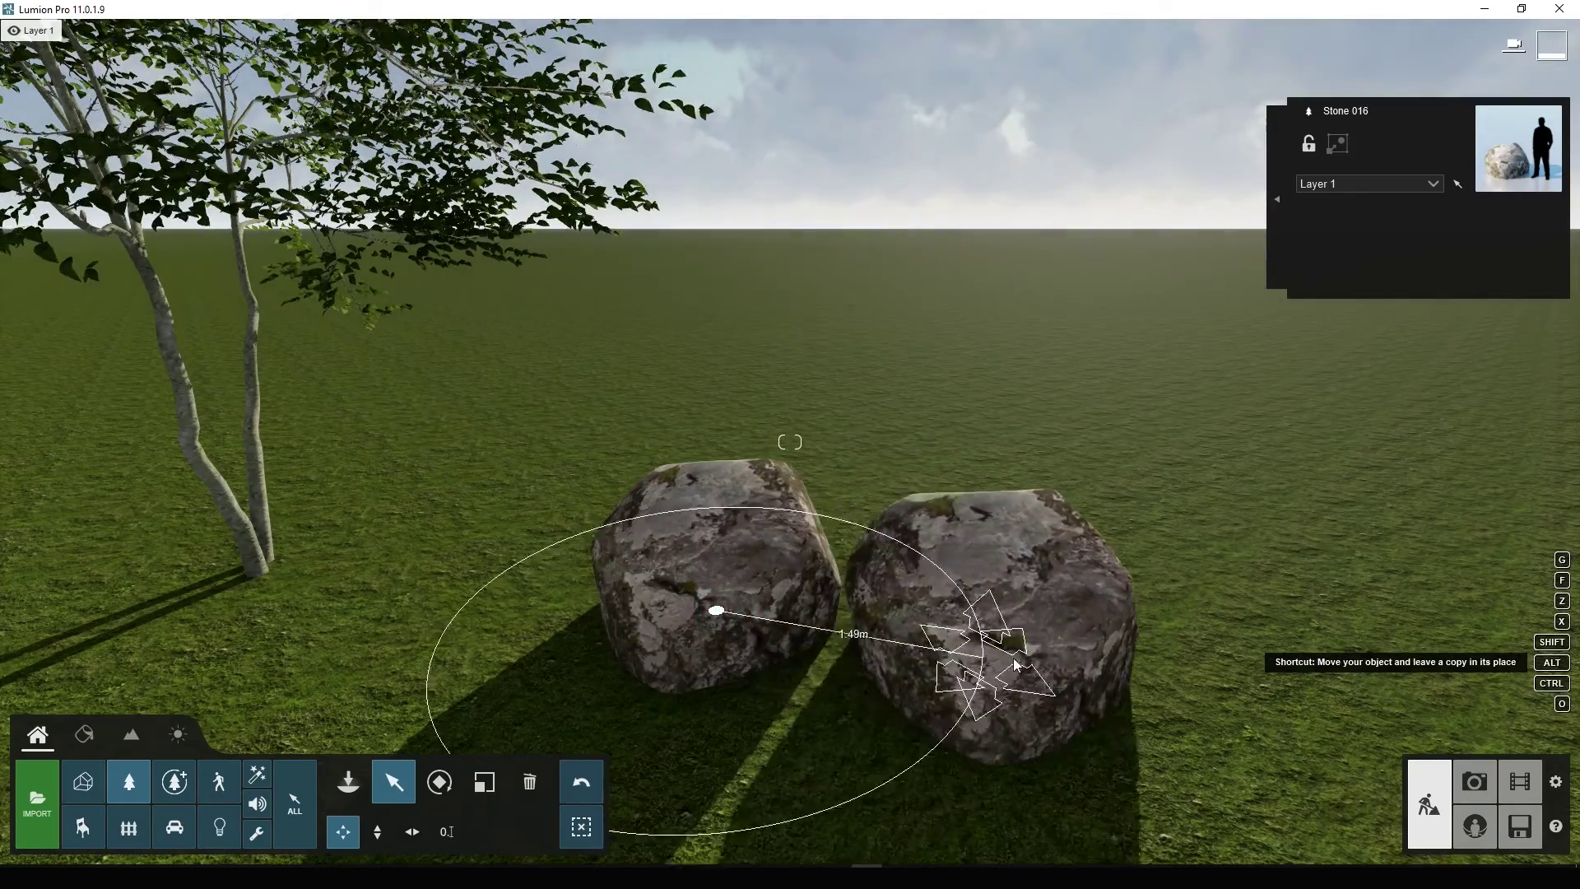
{"action": "key", "text": "s"}
{"action": "key", "text": "w"}
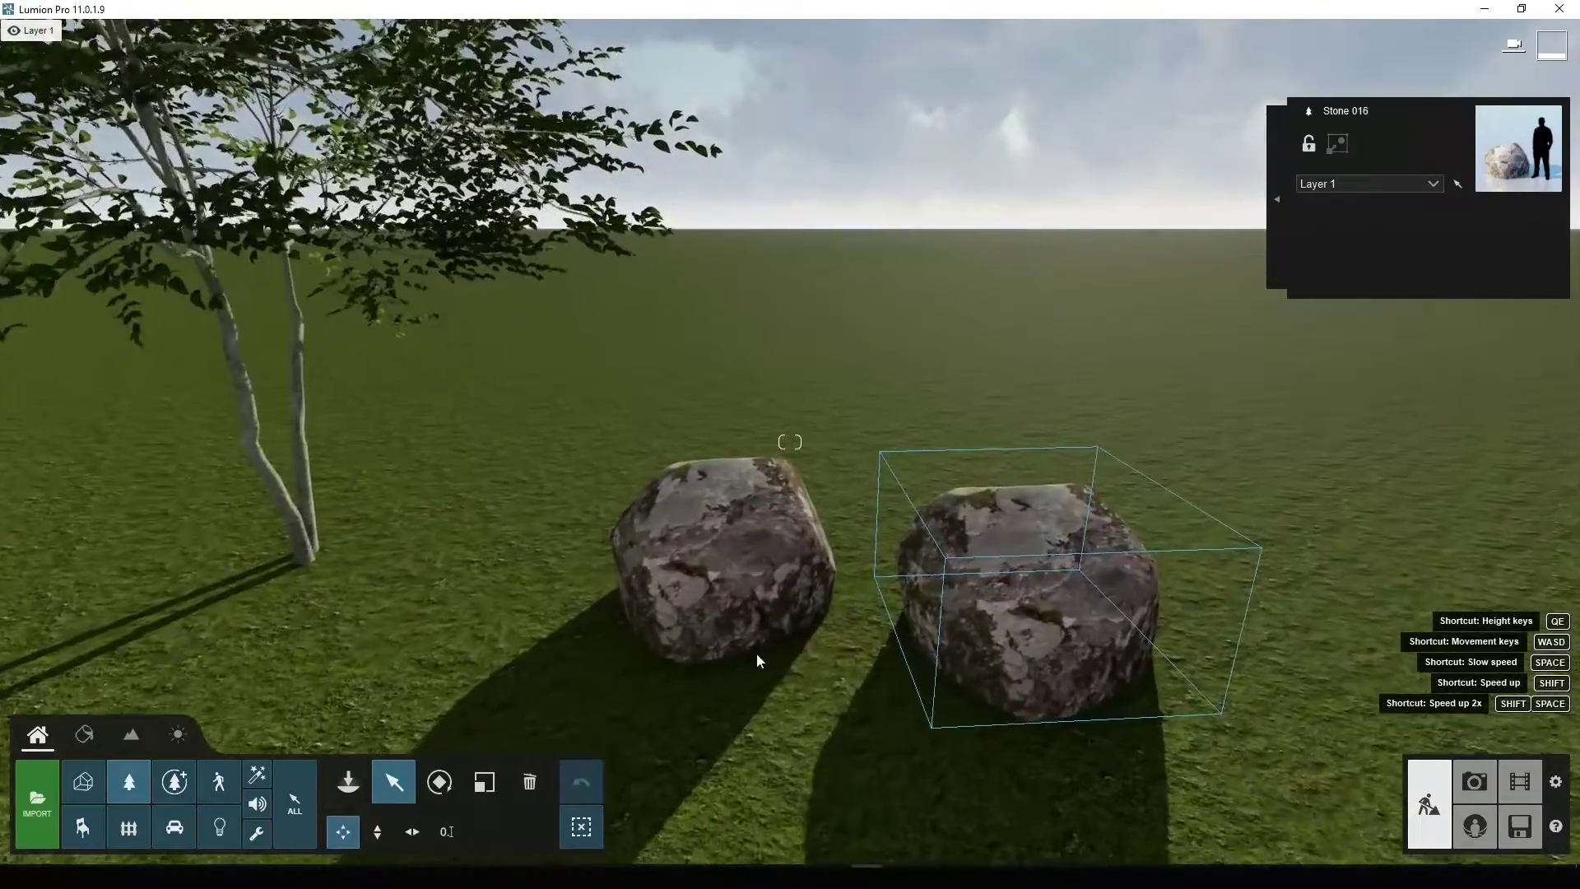
{"action": "key", "text": "d"}
{"action": "right_click_drag", "start_coordinate": [576, 740], "coordinate": [446, 791]}
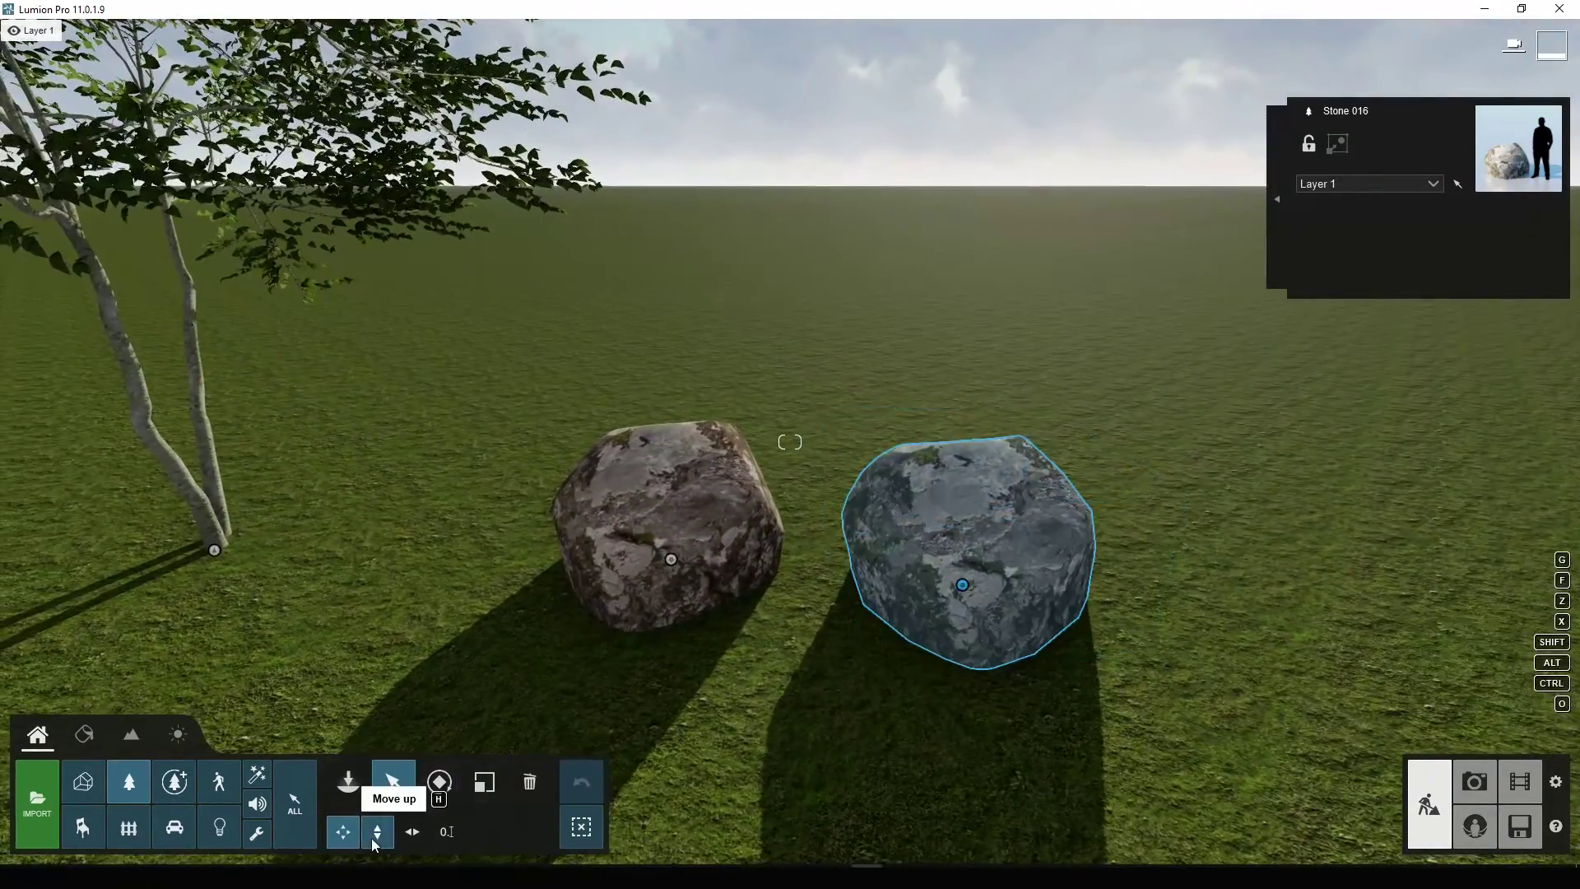
{"action": "left_click_drag", "start_coordinate": [964, 543], "coordinate": [980, 547]}
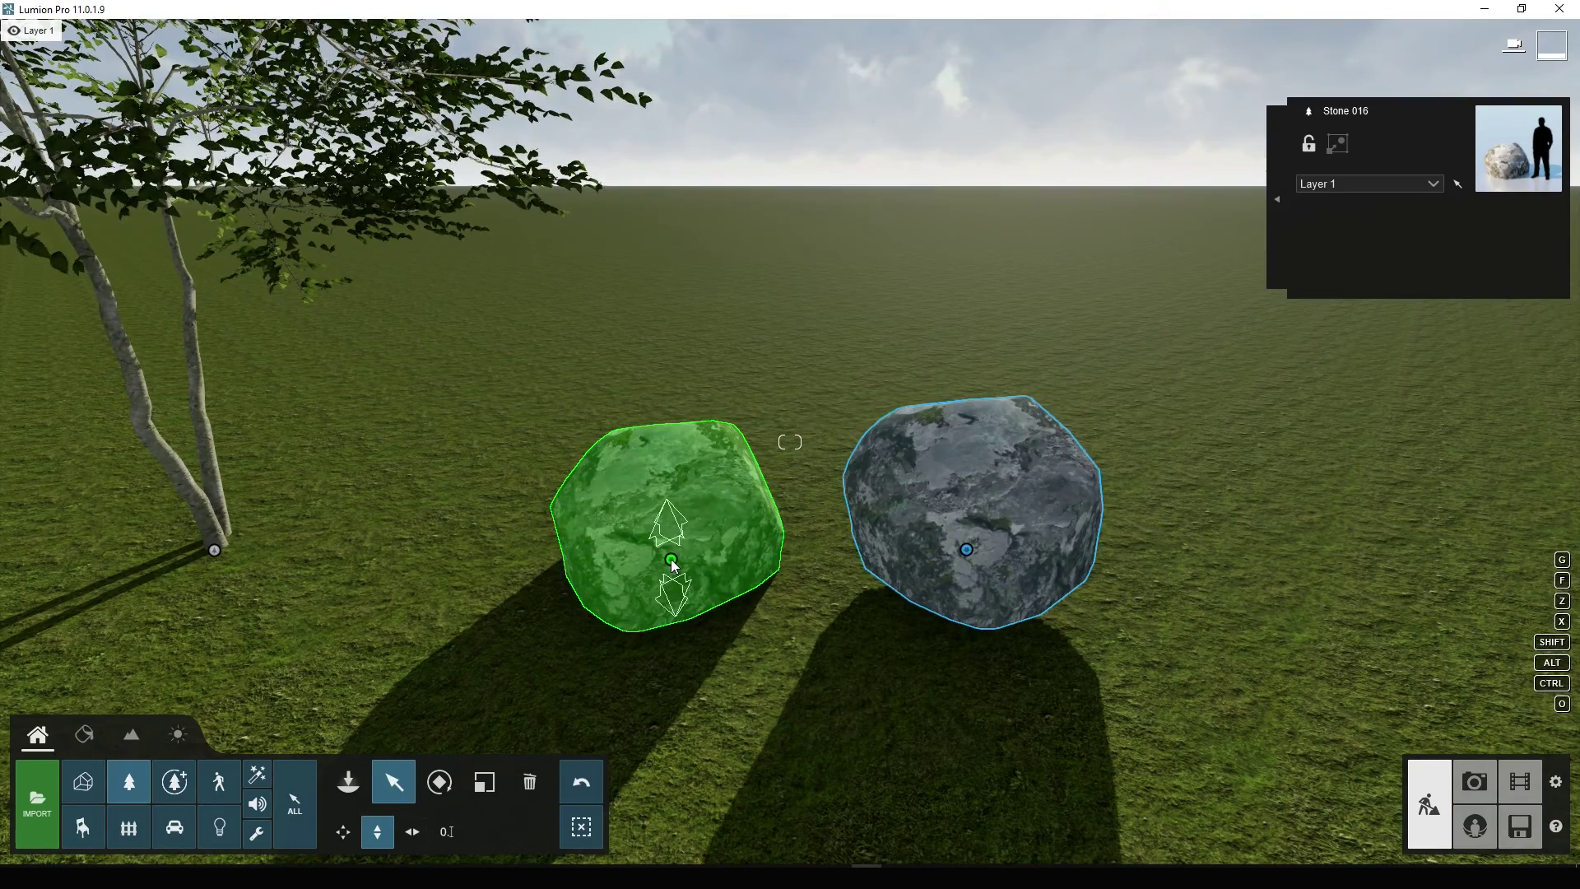
{"action": "scroll", "coordinate": [689, 559], "scroll_direction": "down", "scroll_amount": 5}
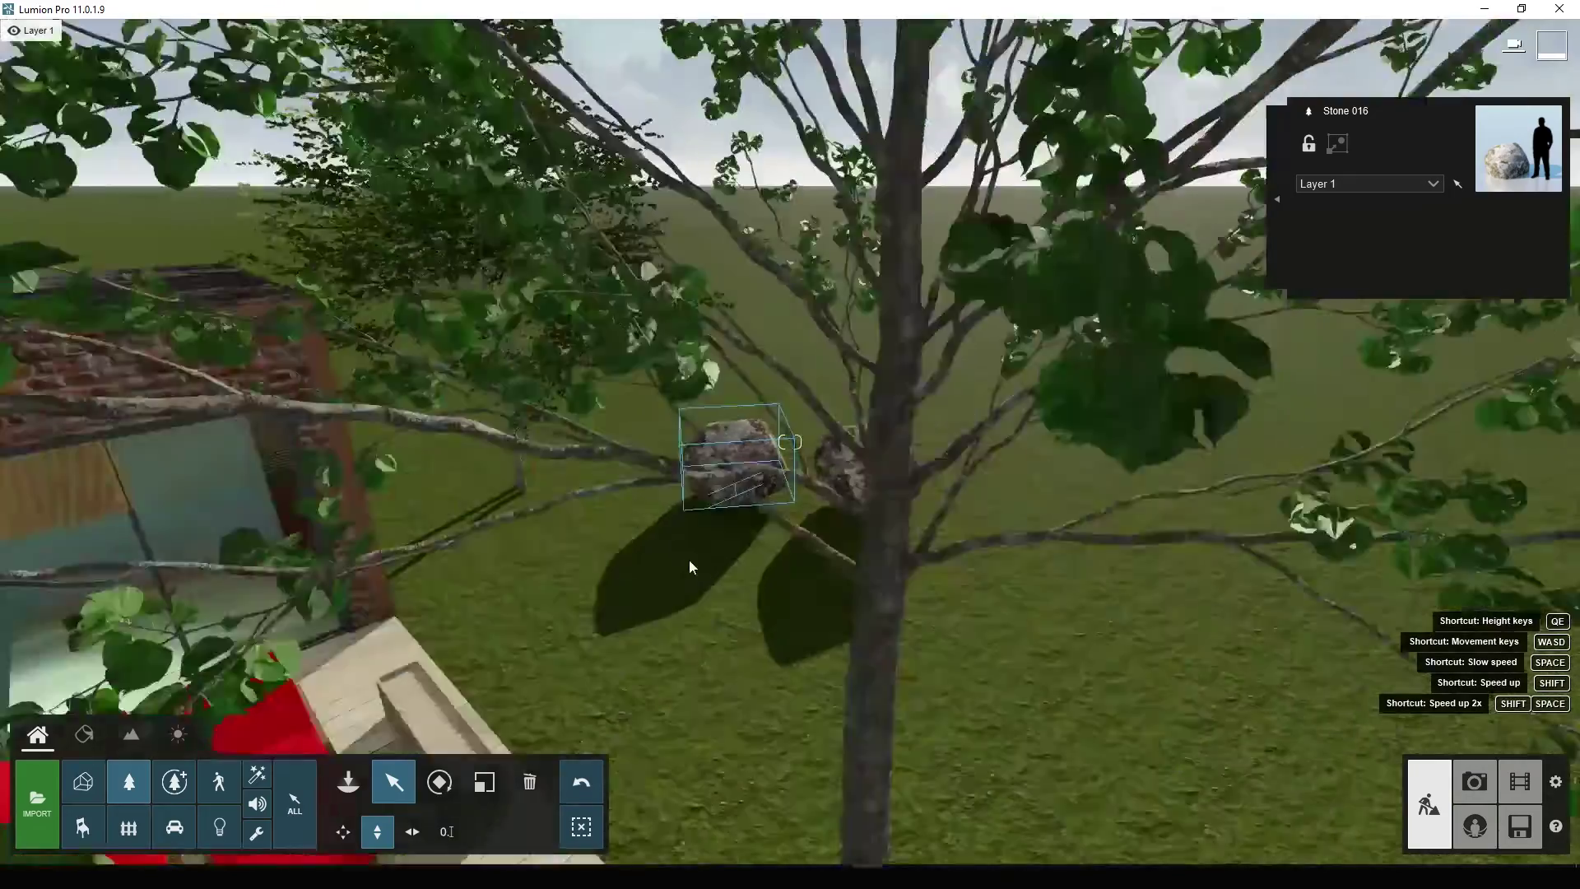
{"action": "scroll", "coordinate": [740, 573], "scroll_direction": "up", "scroll_amount": 5}
{"action": "right_click_drag", "start_coordinate": [776, 586], "coordinate": [625, 576]}
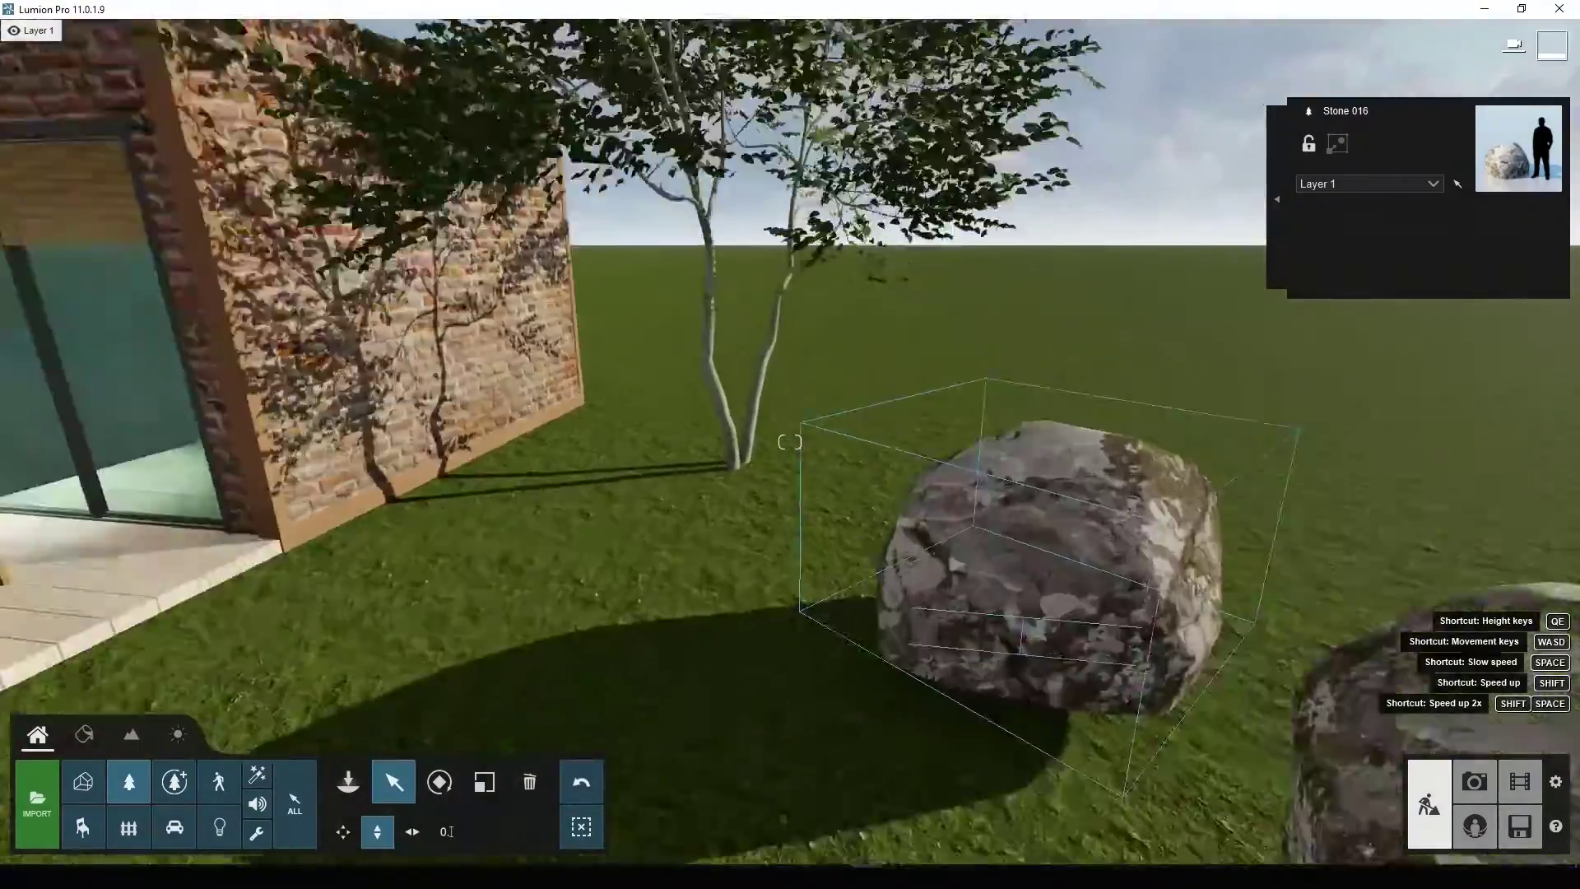
{"action": "scroll", "coordinate": [789, 442], "scroll_direction": "down", "scroll_amount": 5}
{"action": "right_click_drag", "start_coordinate": [789, 441], "coordinate": [789, 442]}
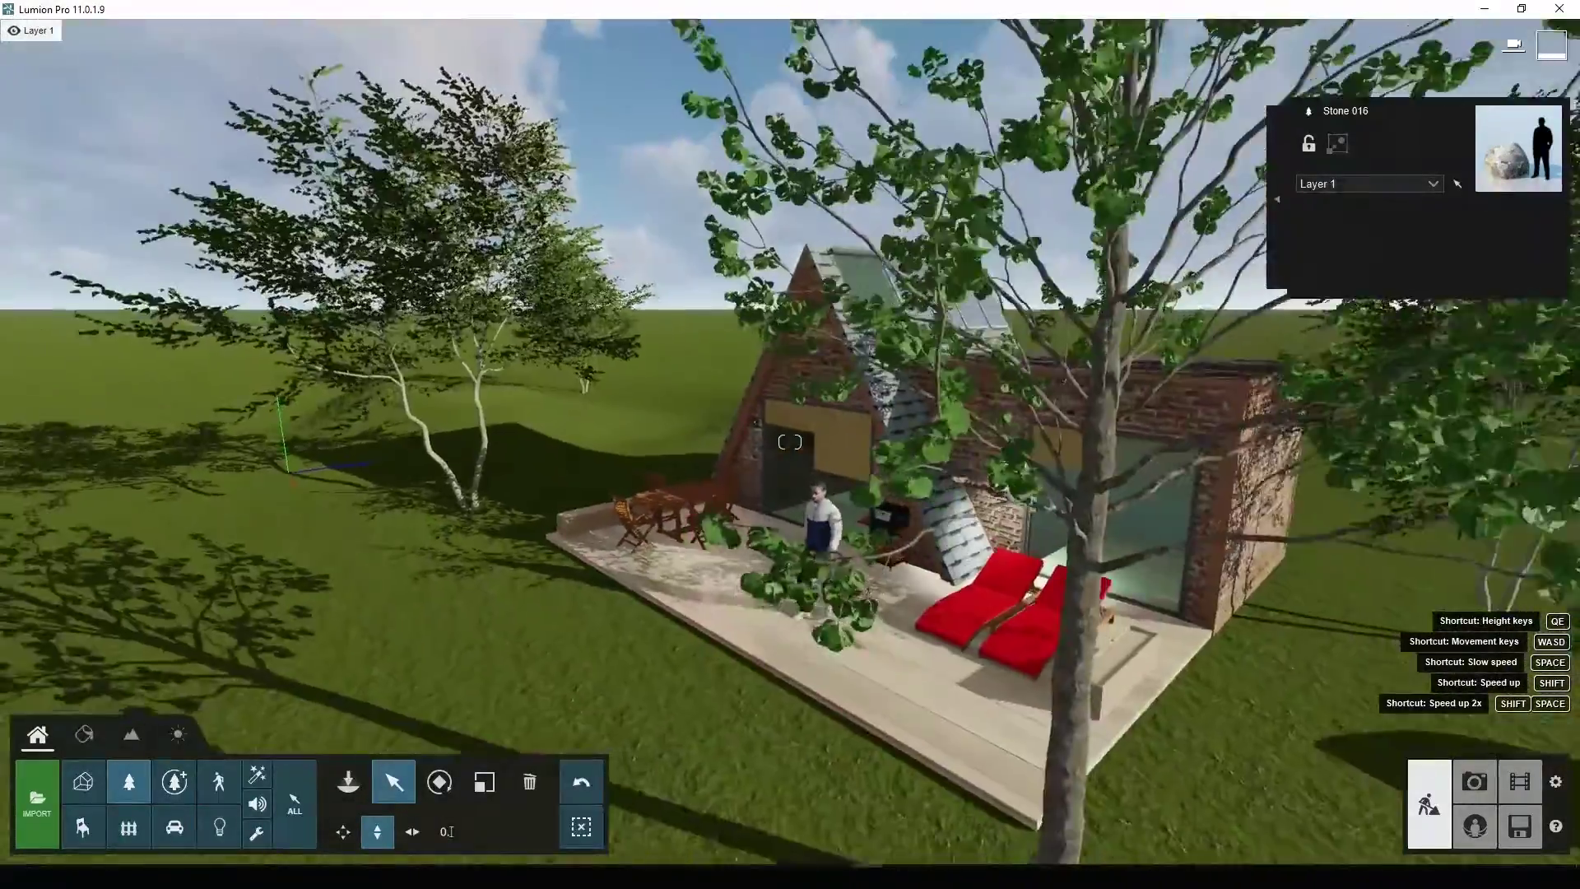
{"action": "right_click_drag", "start_coordinate": [789, 442], "coordinate": [789, 441]}
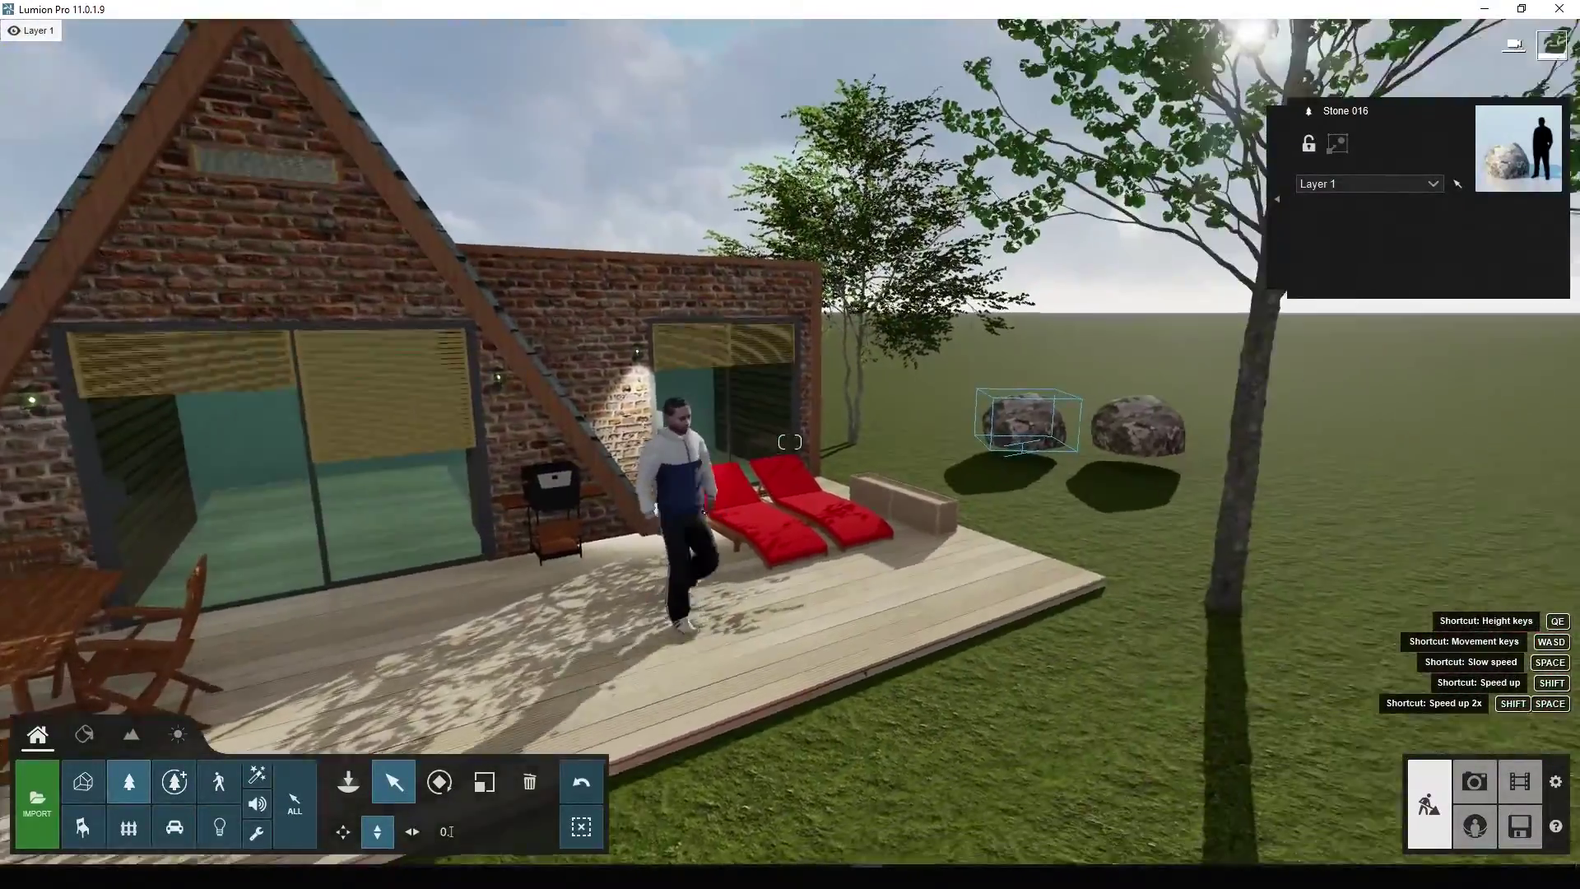
{"action": "scroll", "coordinate": [789, 442], "scroll_direction": "down", "scroll_amount": 5}
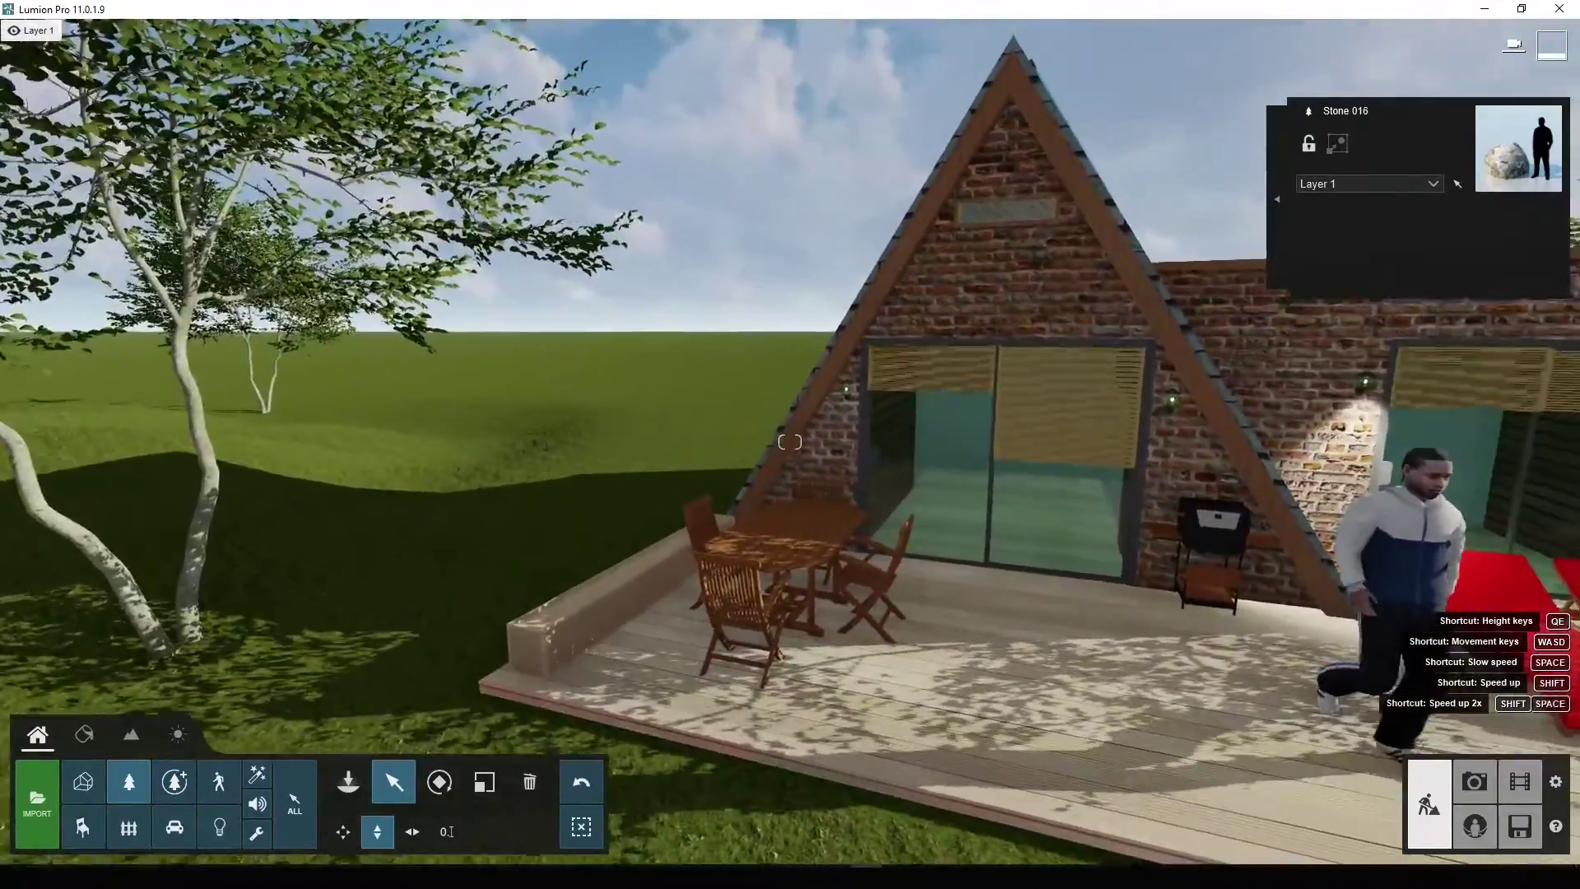
{"action": "scroll", "coordinate": [789, 442], "scroll_direction": "up", "scroll_amount": 5}
{"action": "right_click_drag", "start_coordinate": [789, 442], "coordinate": [789, 442]}
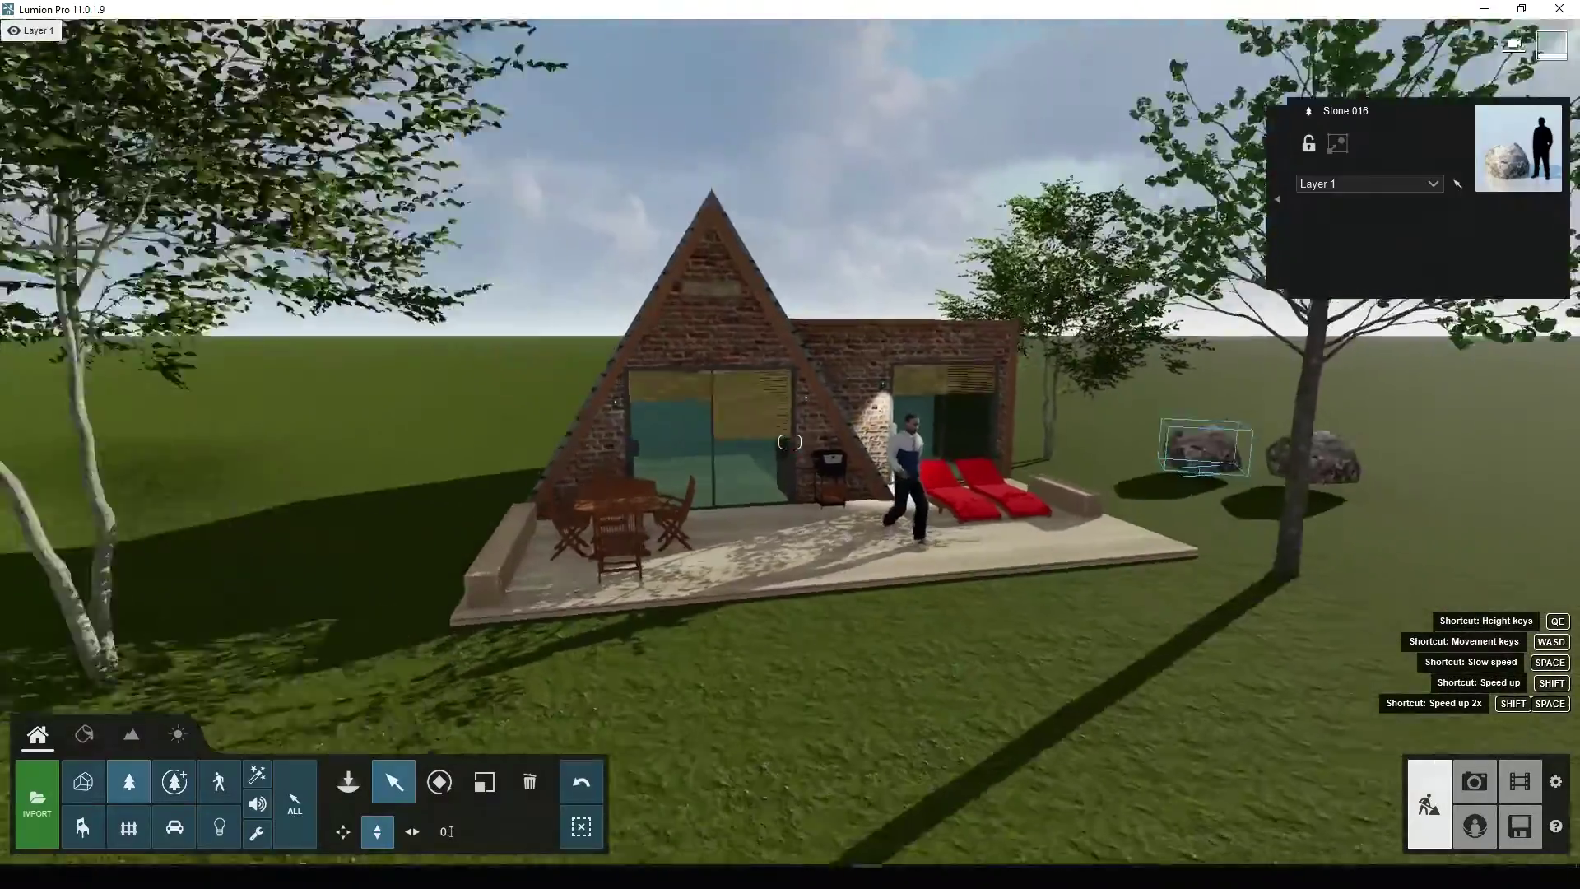
{"action": "scroll", "coordinate": [789, 442], "scroll_direction": "up", "scroll_amount": 5}
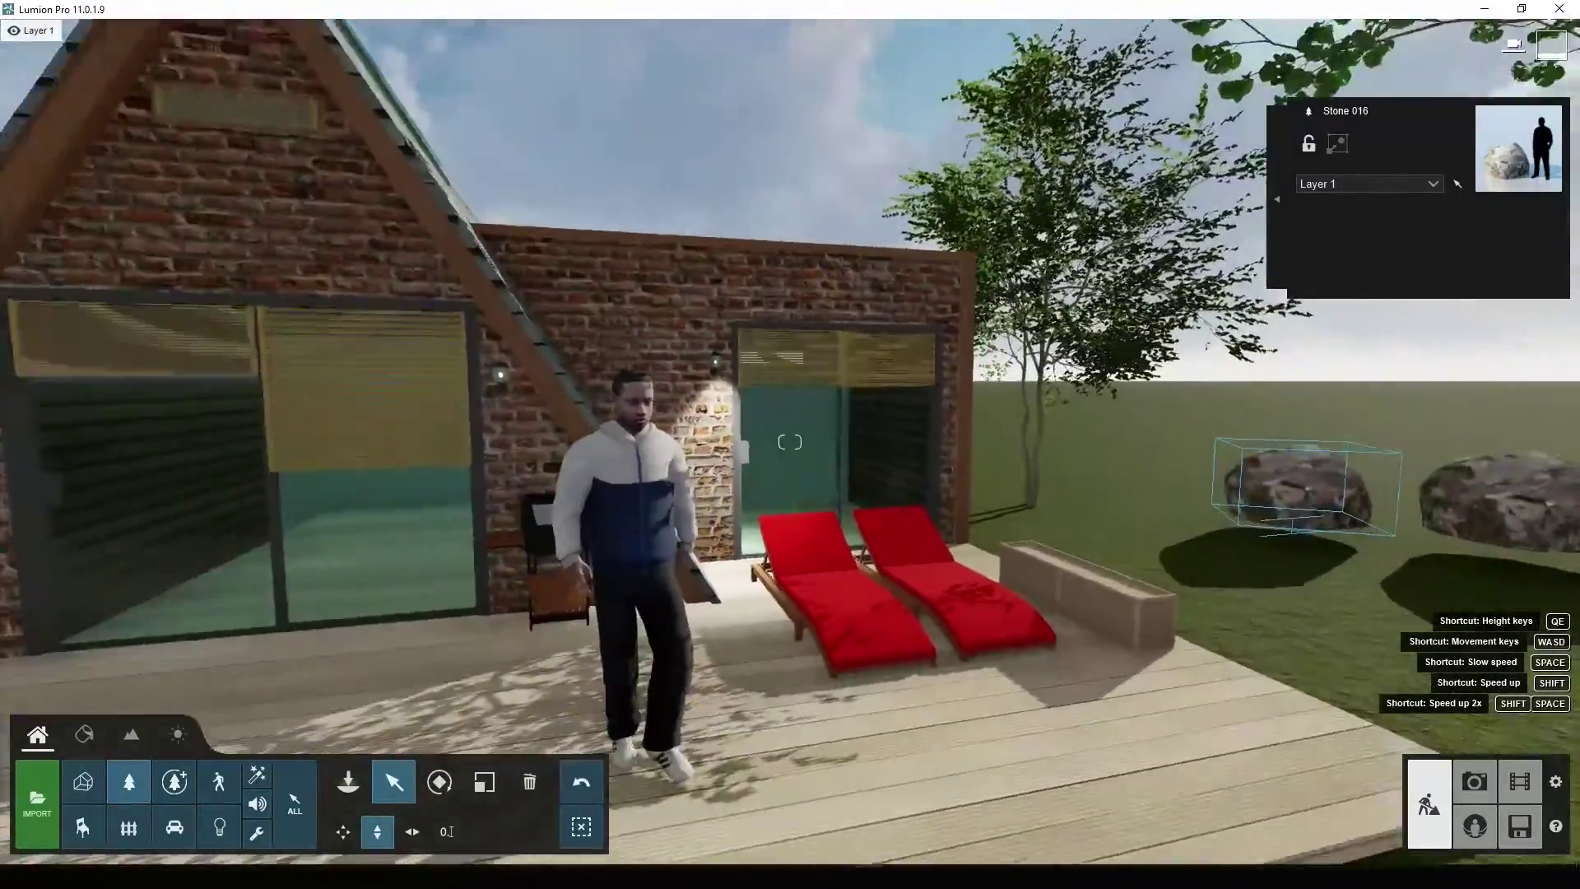
{"action": "scroll", "coordinate": [789, 442], "scroll_direction": "down", "scroll_amount": 5}
{"action": "right_click_drag", "start_coordinate": [789, 442], "coordinate": [816, 605]}
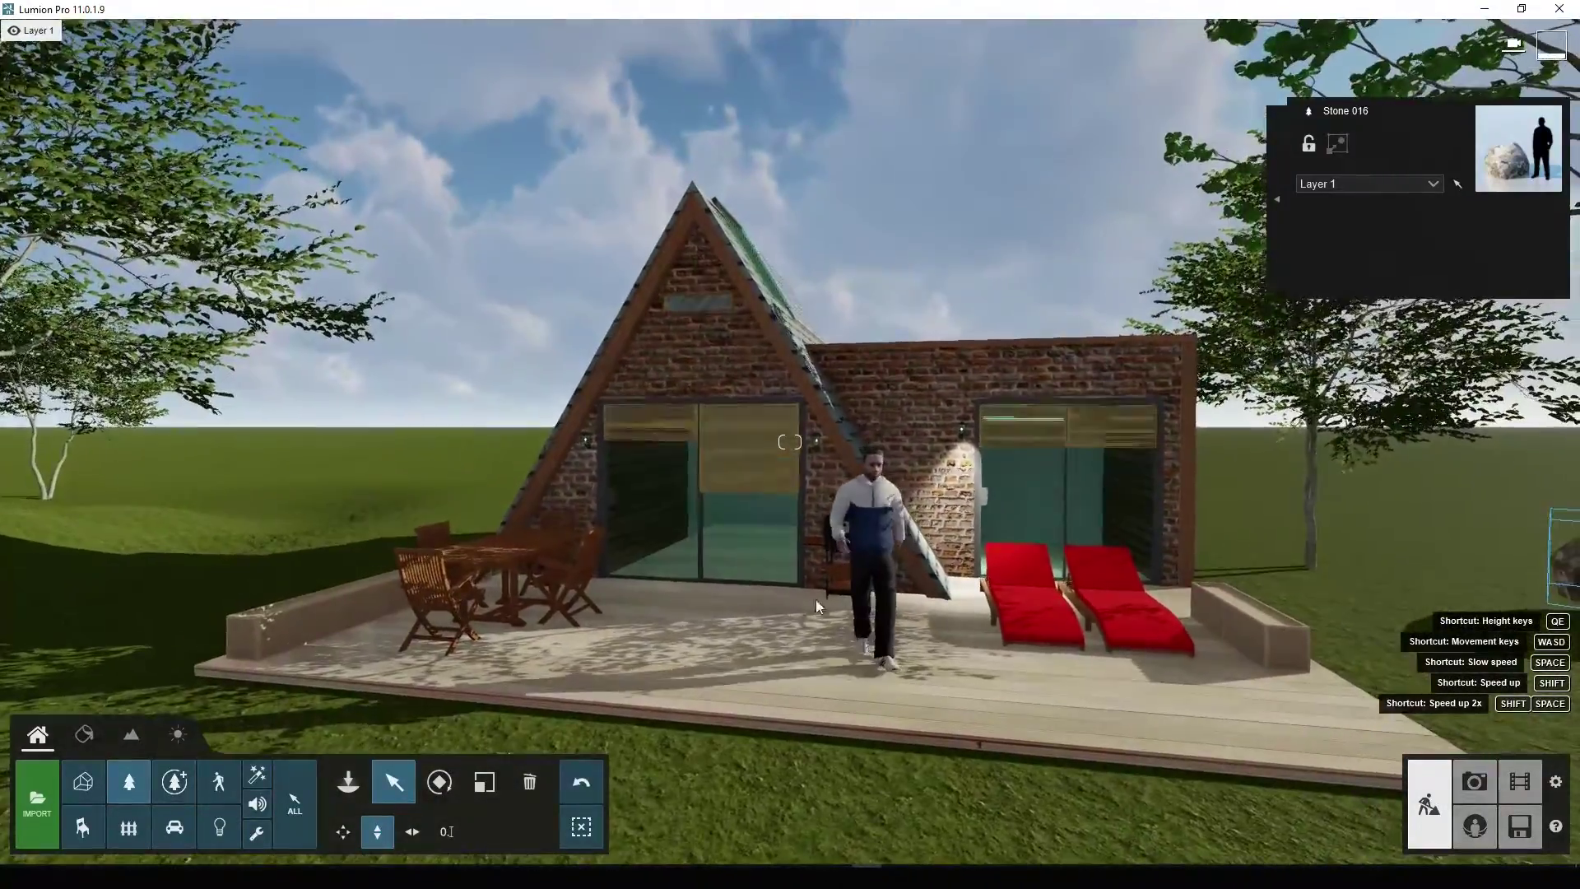